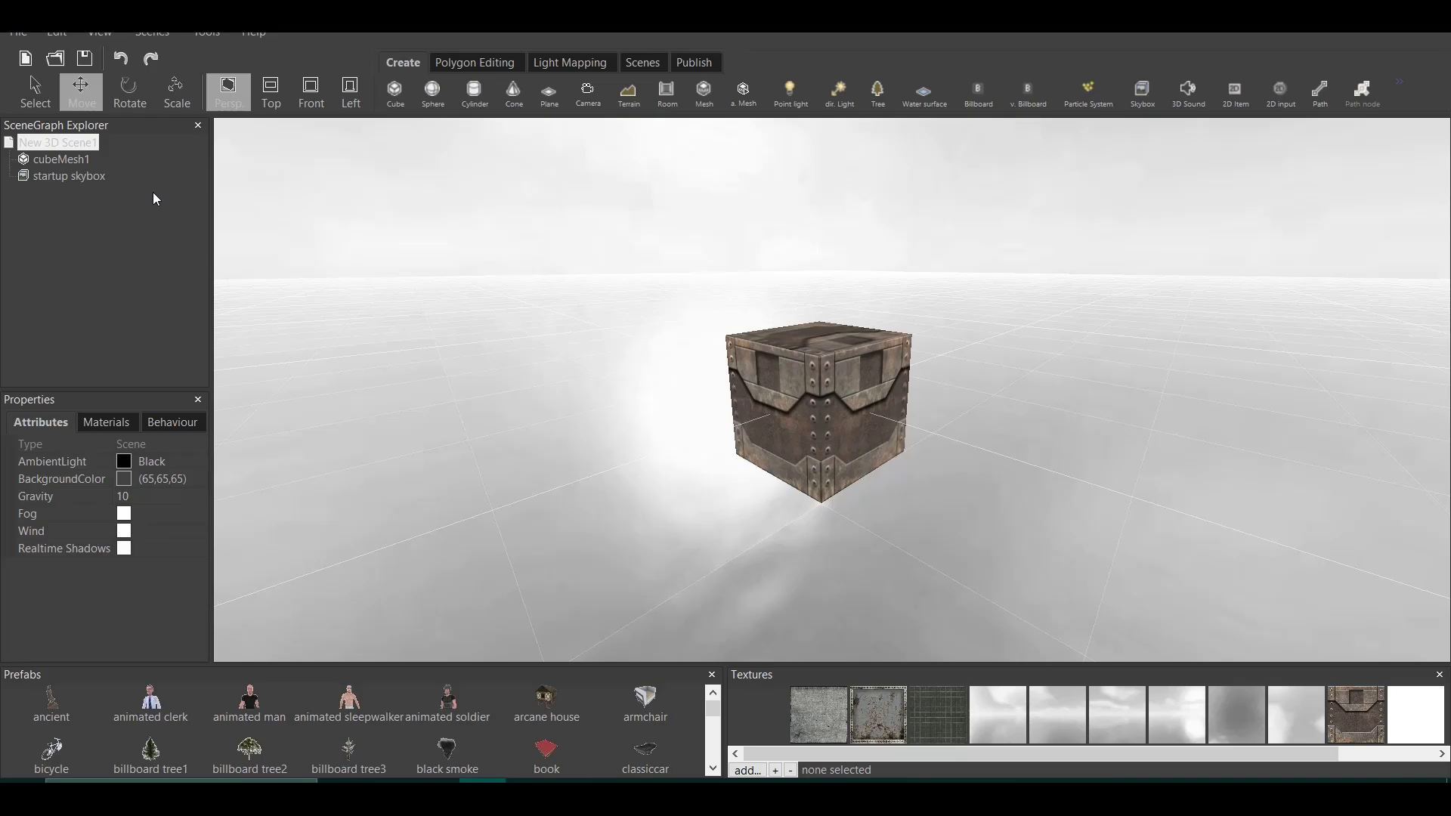
- Examine the attributes of the scene, cube and startup skybox, and the cube's material and behaviour settings
{"action": "left_click", "coordinate": [74, 161]}
{"action": "left_click", "coordinate": [86, 181]}
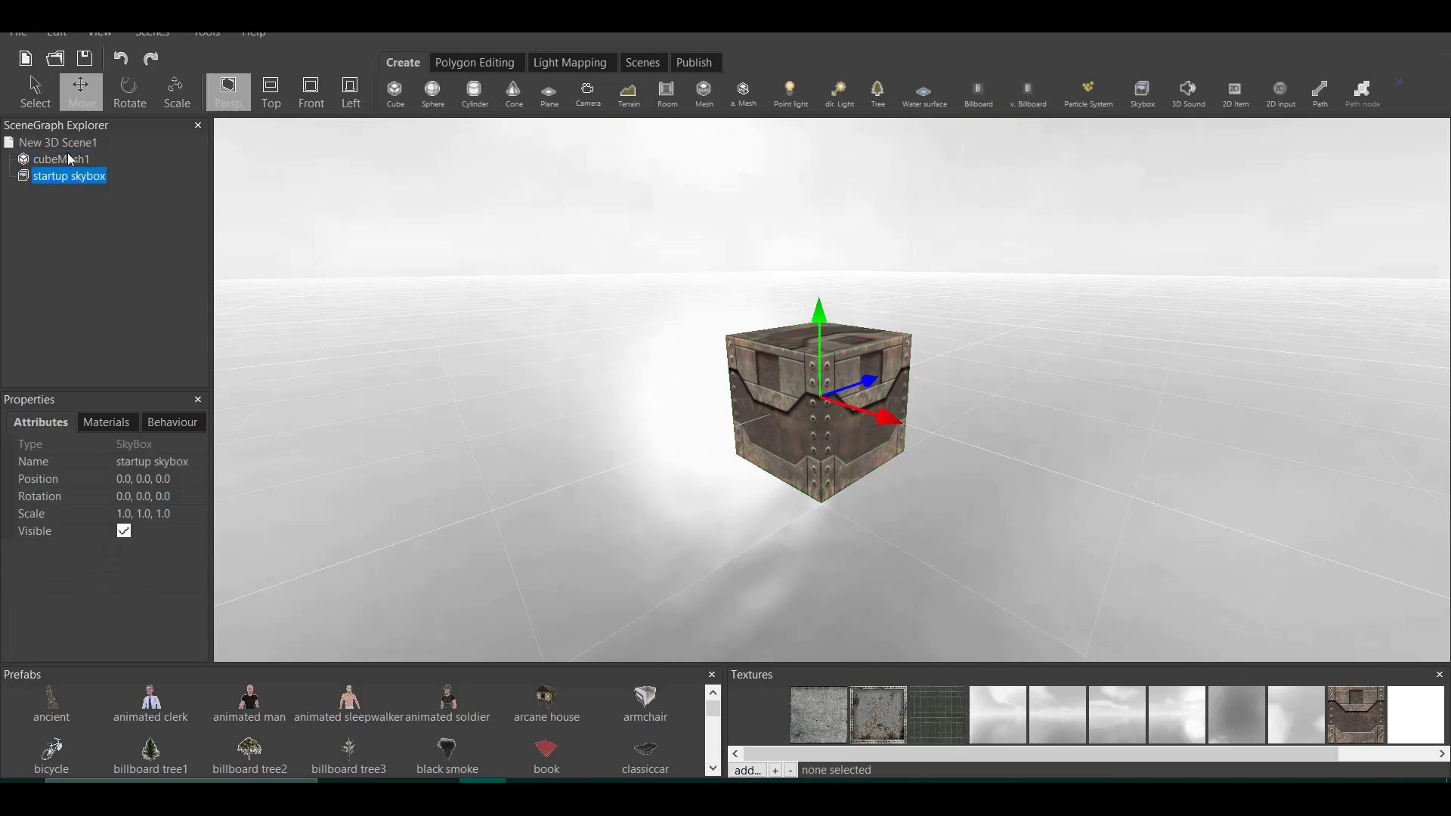
{"action": "left_click", "coordinate": [67, 160]}
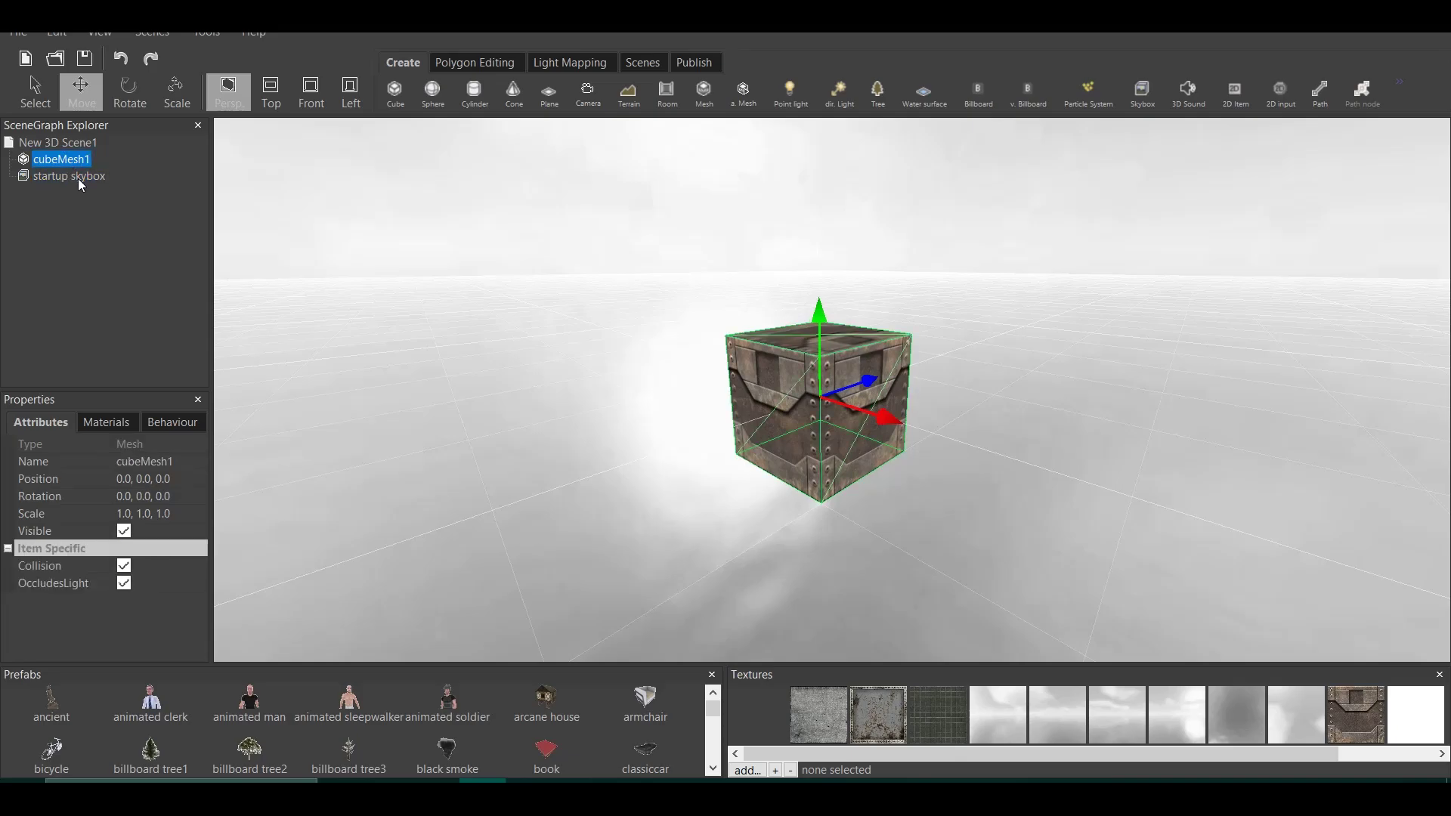
{"action": "left_click", "coordinate": [80, 178]}
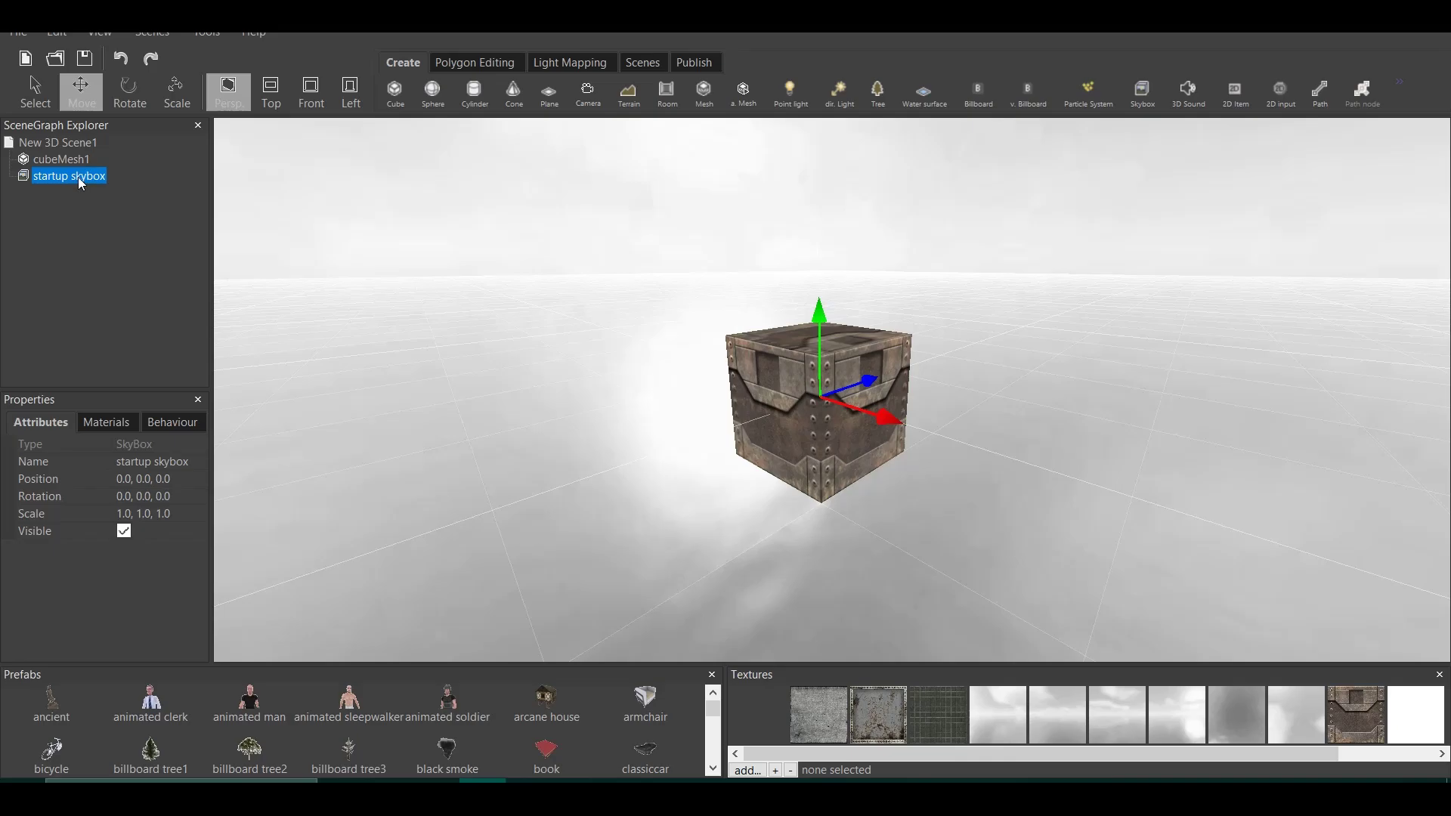
{"action": "left_click", "coordinate": [75, 160]}
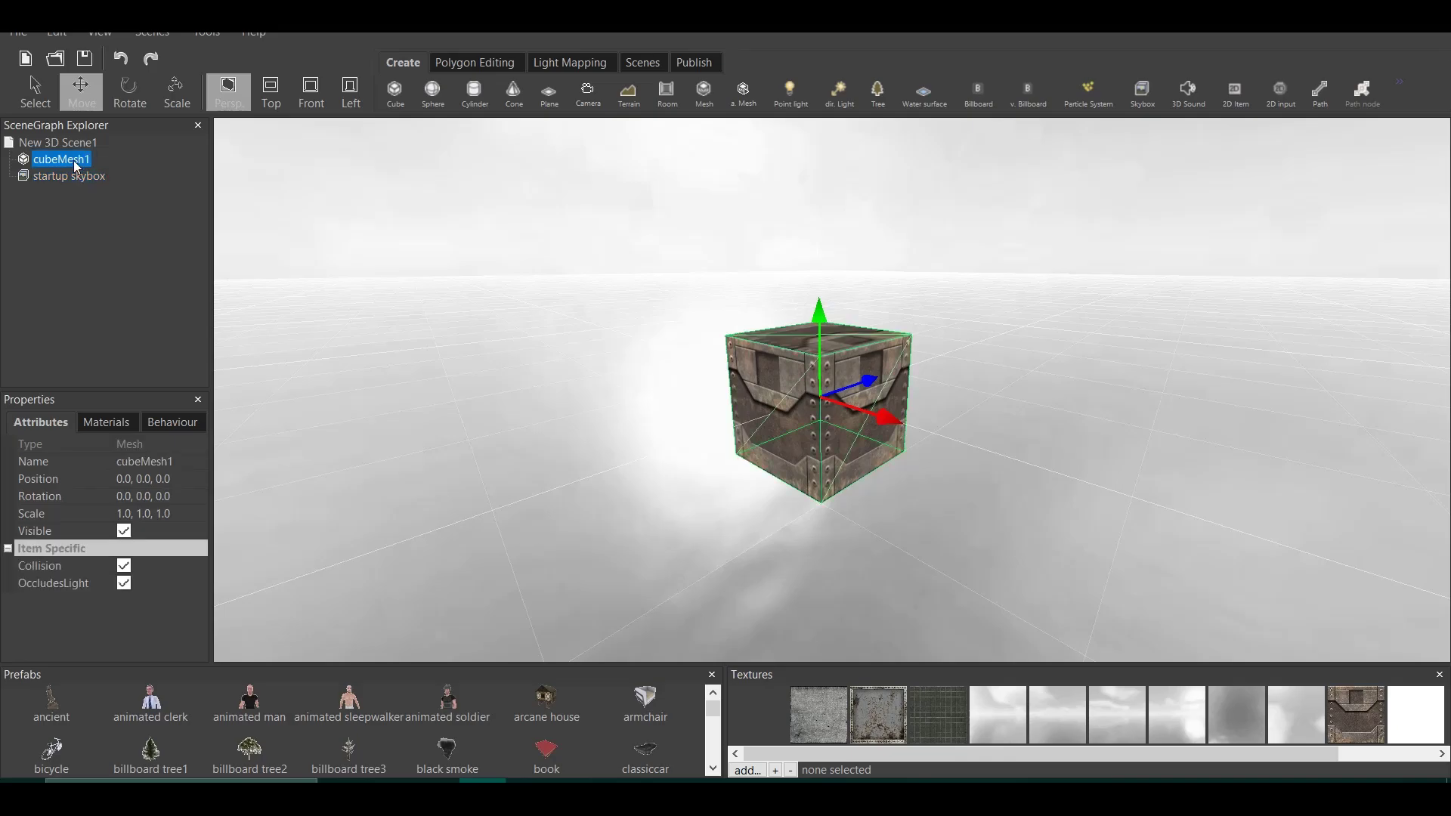
{"action": "left_click", "coordinate": [58, 143]}
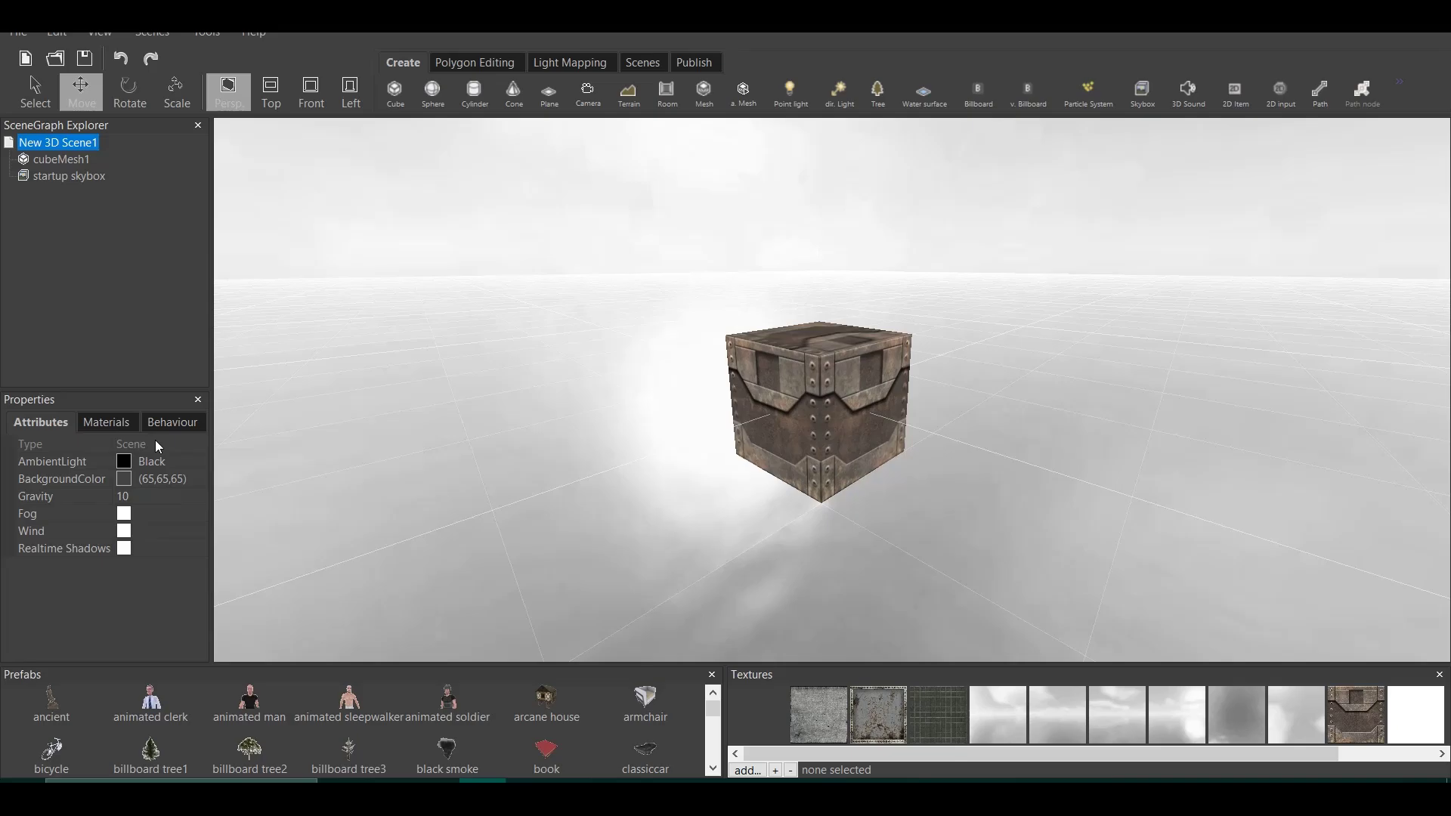
{"action": "left_click", "coordinate": [109, 427]}
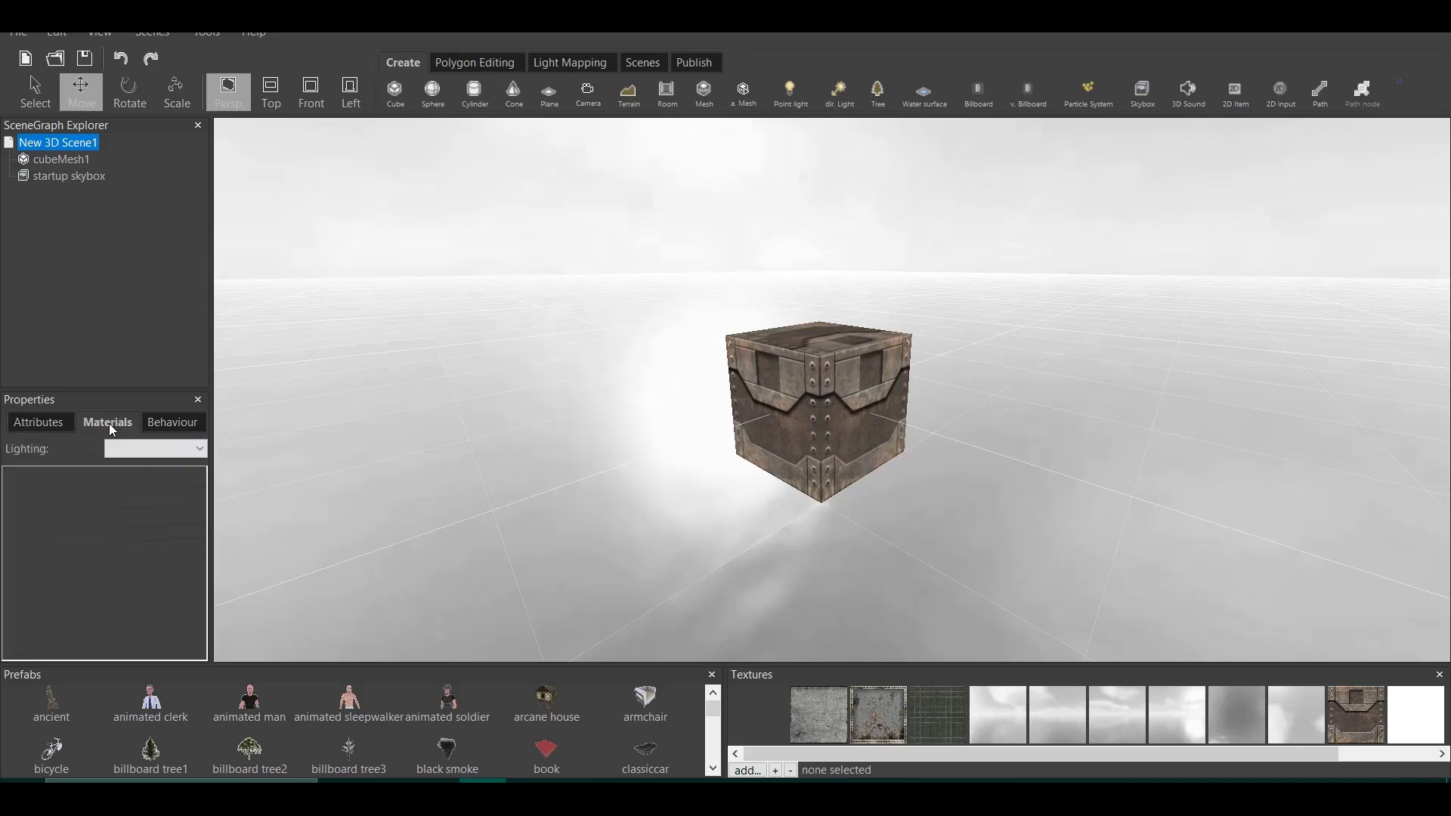
{"action": "left_click", "coordinate": [61, 160]}
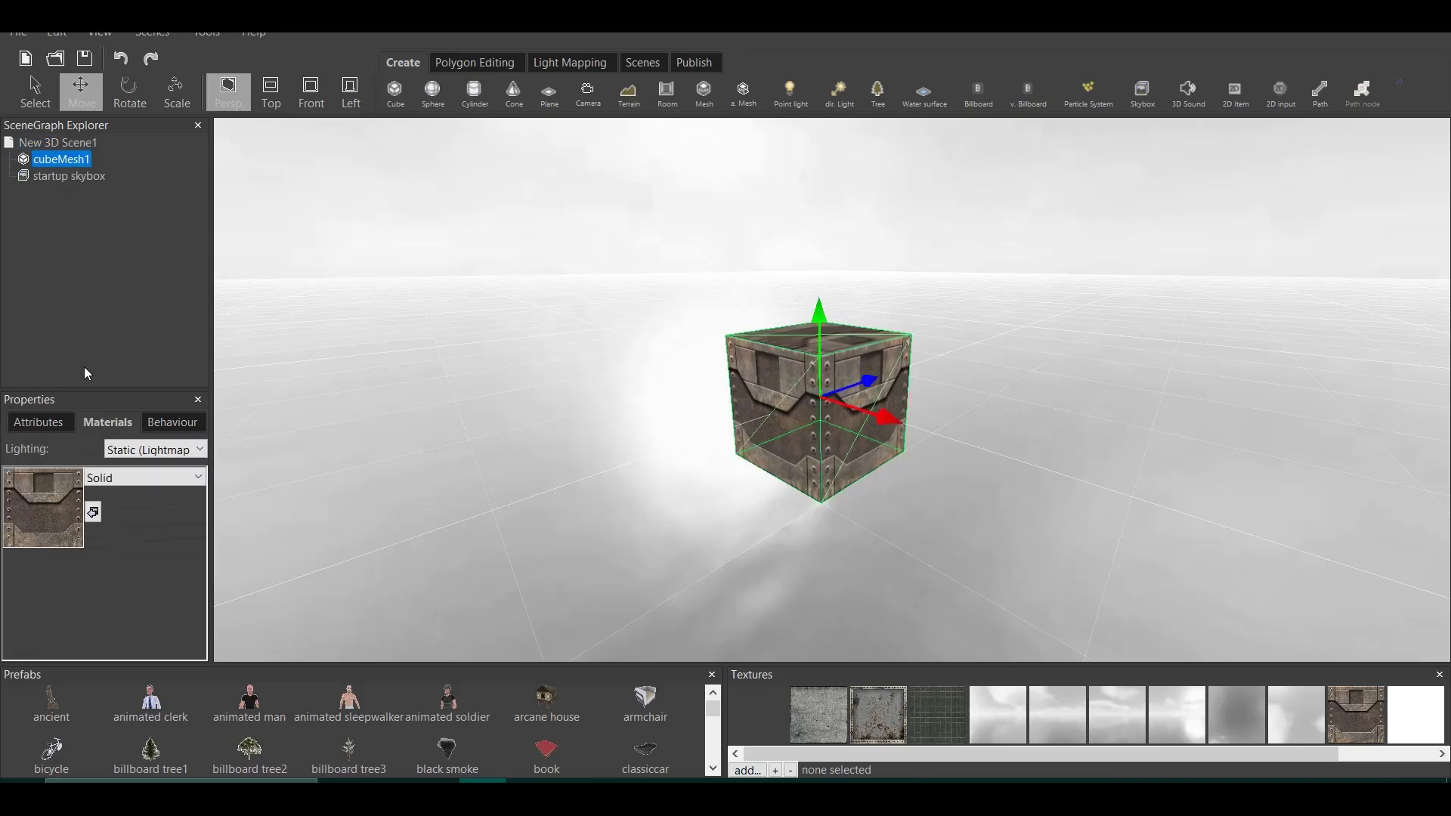
{"action": "left_click", "coordinate": [61, 428]}
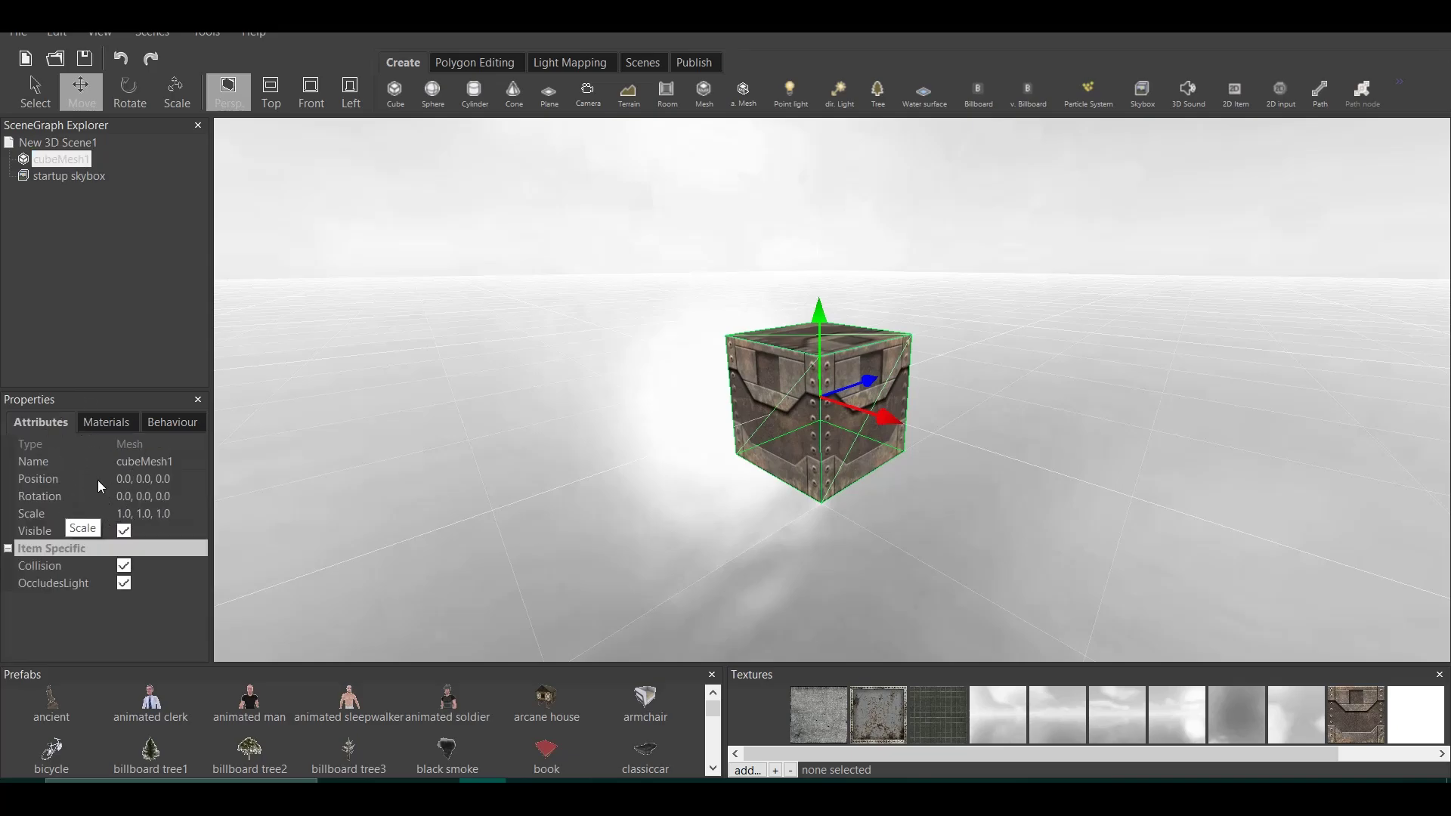
{"action": "left_click", "coordinate": [110, 423]}
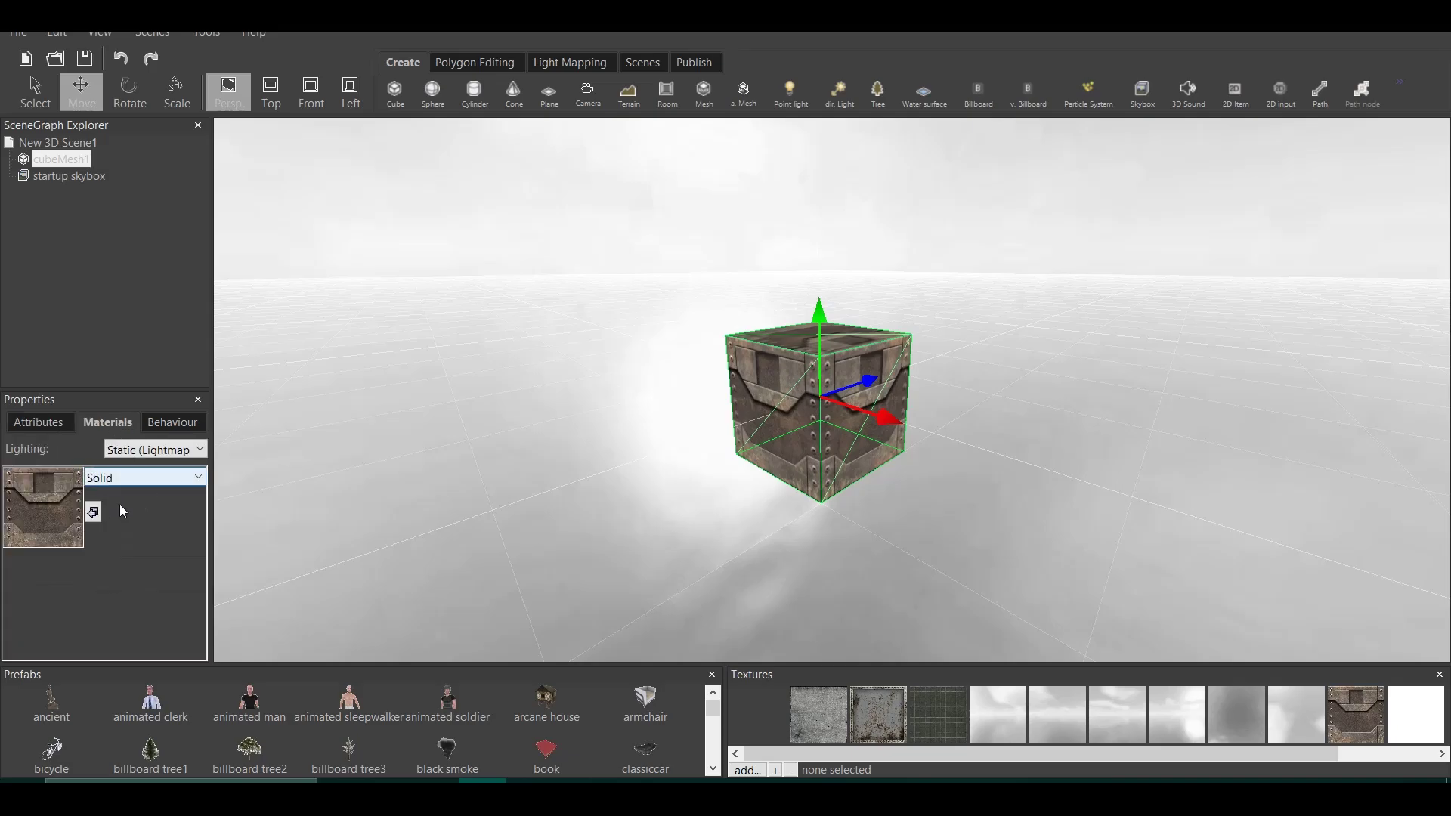
{"action": "left_click", "coordinate": [184, 421]}
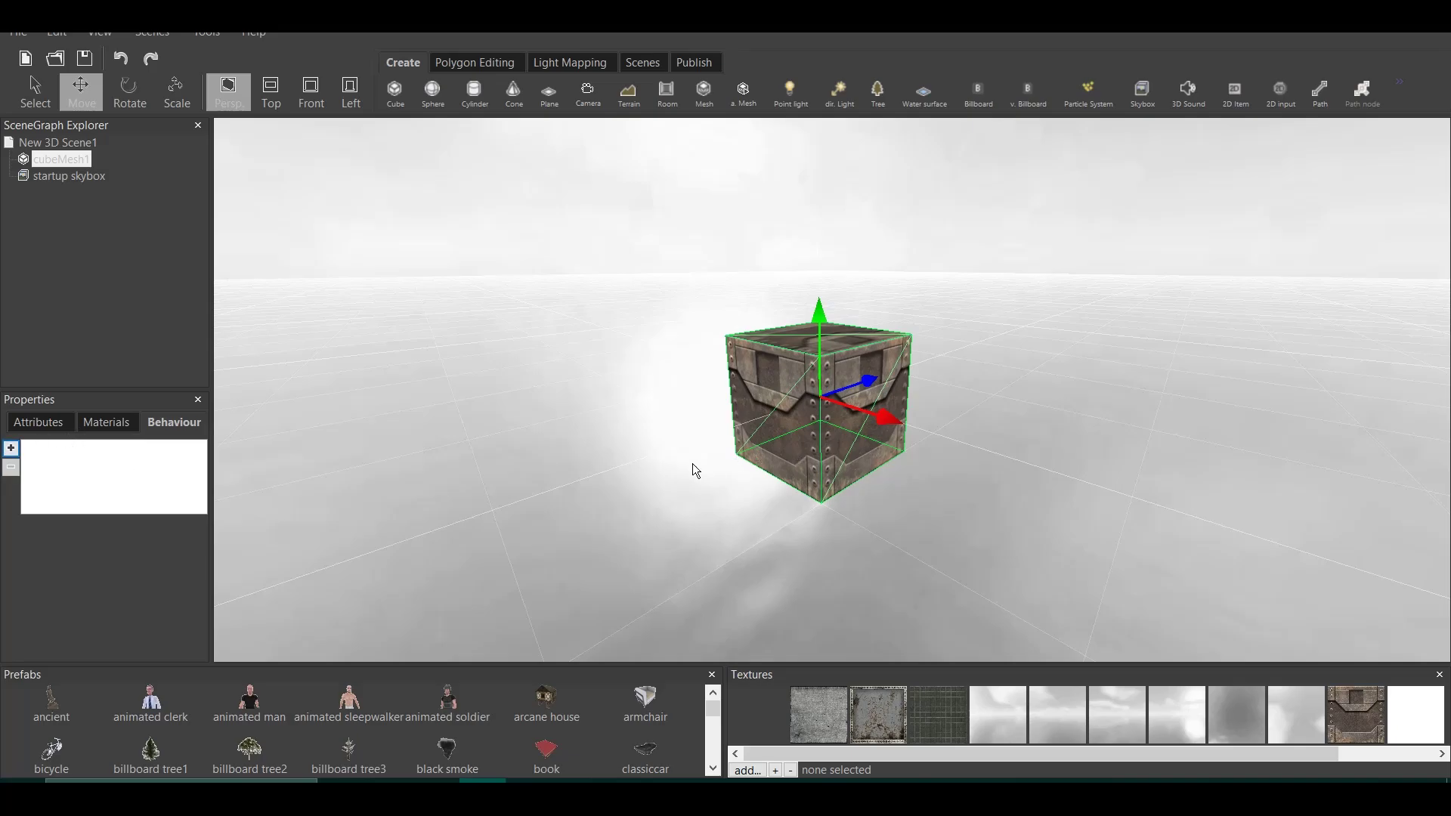
{"action": "left_click", "coordinate": [42, 423]}
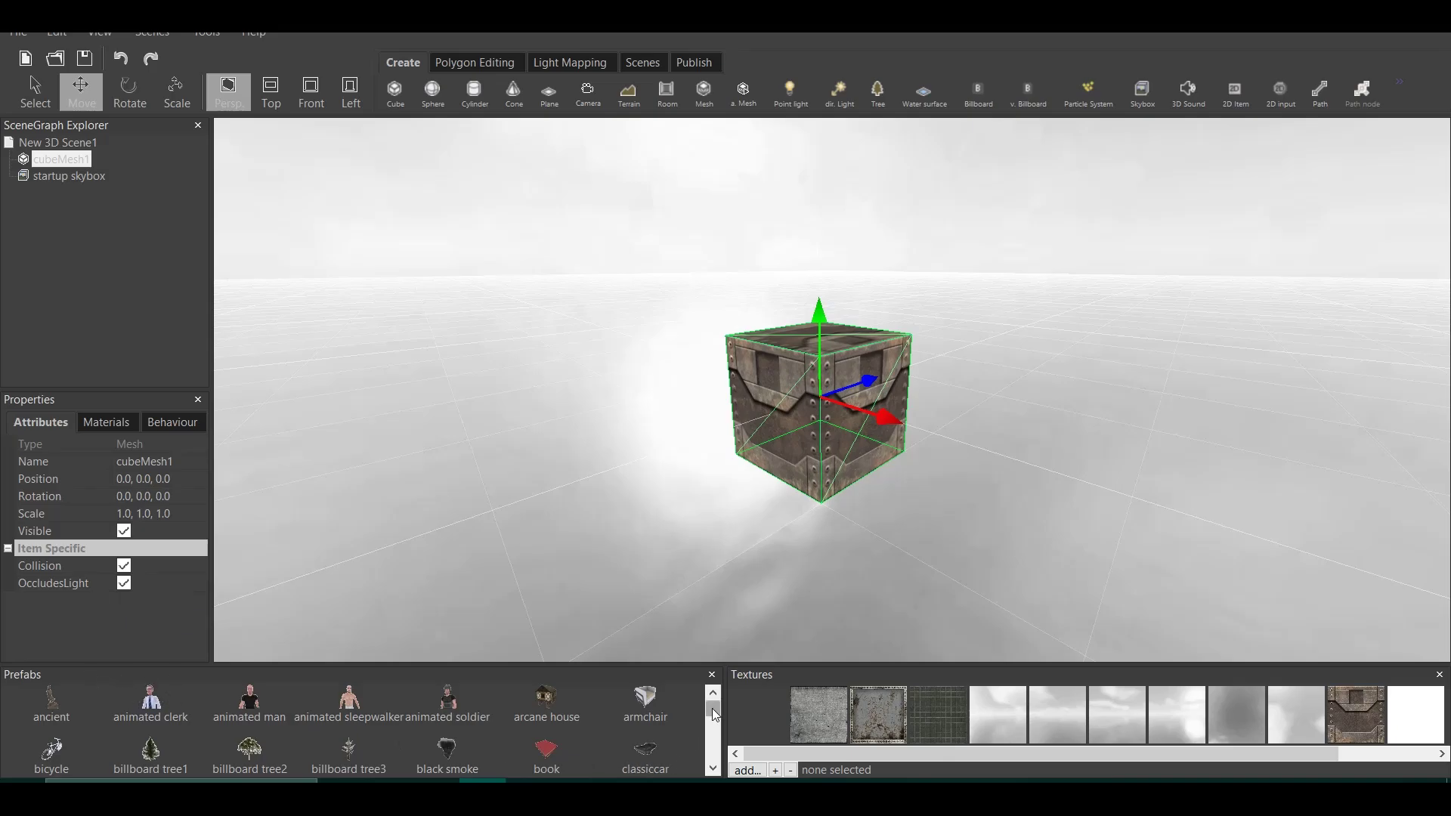
- Look through the available prefabs and textures and inspect the default cube in the 3D scene
{"action": "left_click_drag", "start_coordinate": [712, 713], "coordinate": [737, 696]}
{"action": "left_click_drag", "start_coordinate": [836, 754], "coordinate": [737, 756]}
{"action": "mouse_move", "coordinate": [1081, 425]}
{"action": "left_mouse_down"}
{"action": "mouse_move", "coordinate": [1090, 396]}
{"action": "mouse_move", "coordinate": [1082, 432]}
{"action": "left_mouse_up"}
{"action": "scroll", "coordinate": [1081, 427], "scroll_direction": "down", "scroll_amount": 6}
{"action": "scroll", "coordinate": [1079, 428], "scroll_direction": "up", "scroll_amount": 8}
{"action": "scroll", "coordinate": [1076, 430], "scroll_direction": "down", "scroll_amount": 2}
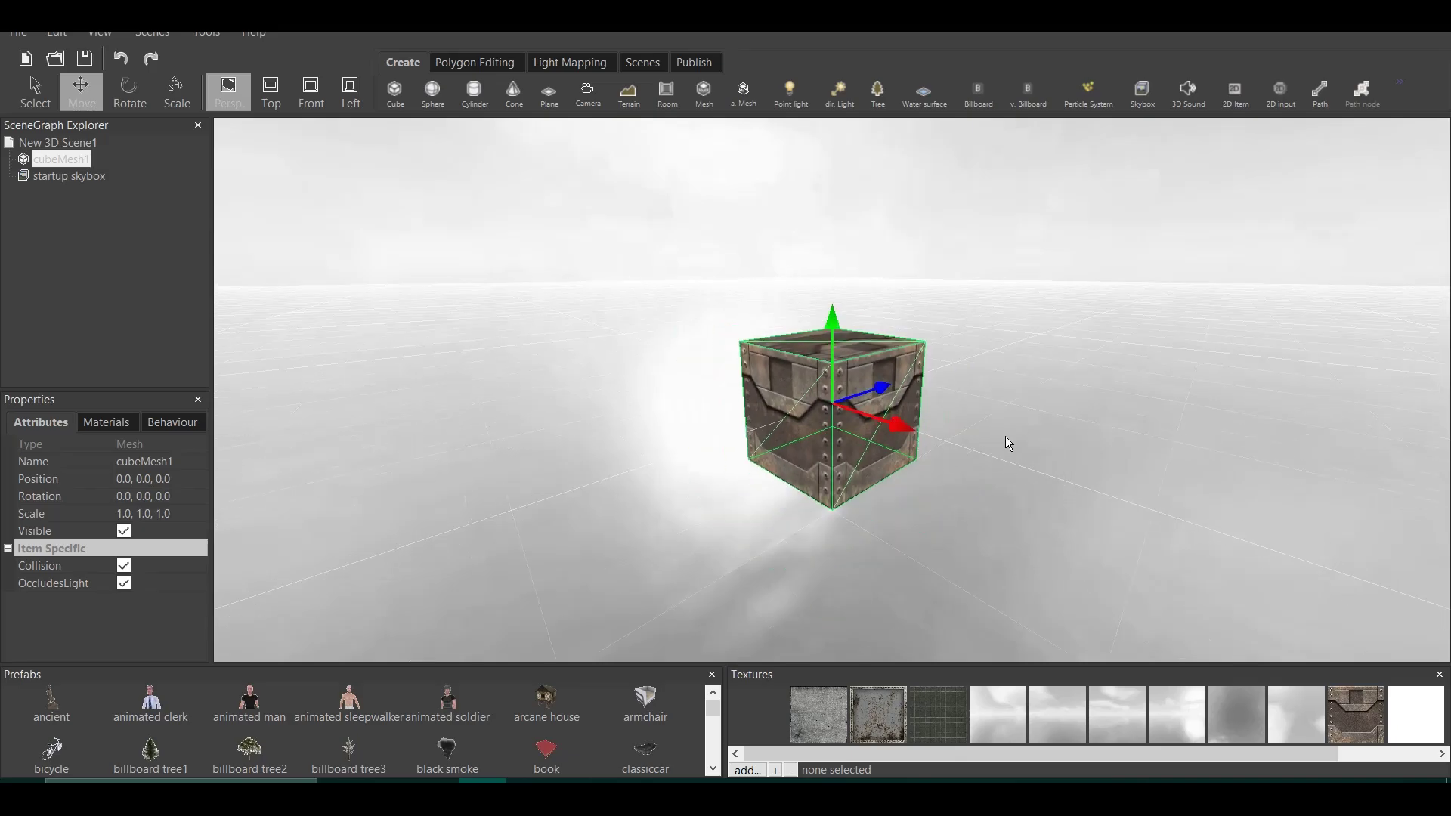
{"action": "scroll", "coordinate": [1082, 411], "scroll_direction": "down", "scroll_amount": 1}
{"action": "left_click_drag", "start_coordinate": [1046, 410], "coordinate": [1047, 411]}
{"action": "left_click", "coordinate": [1031, 436]}
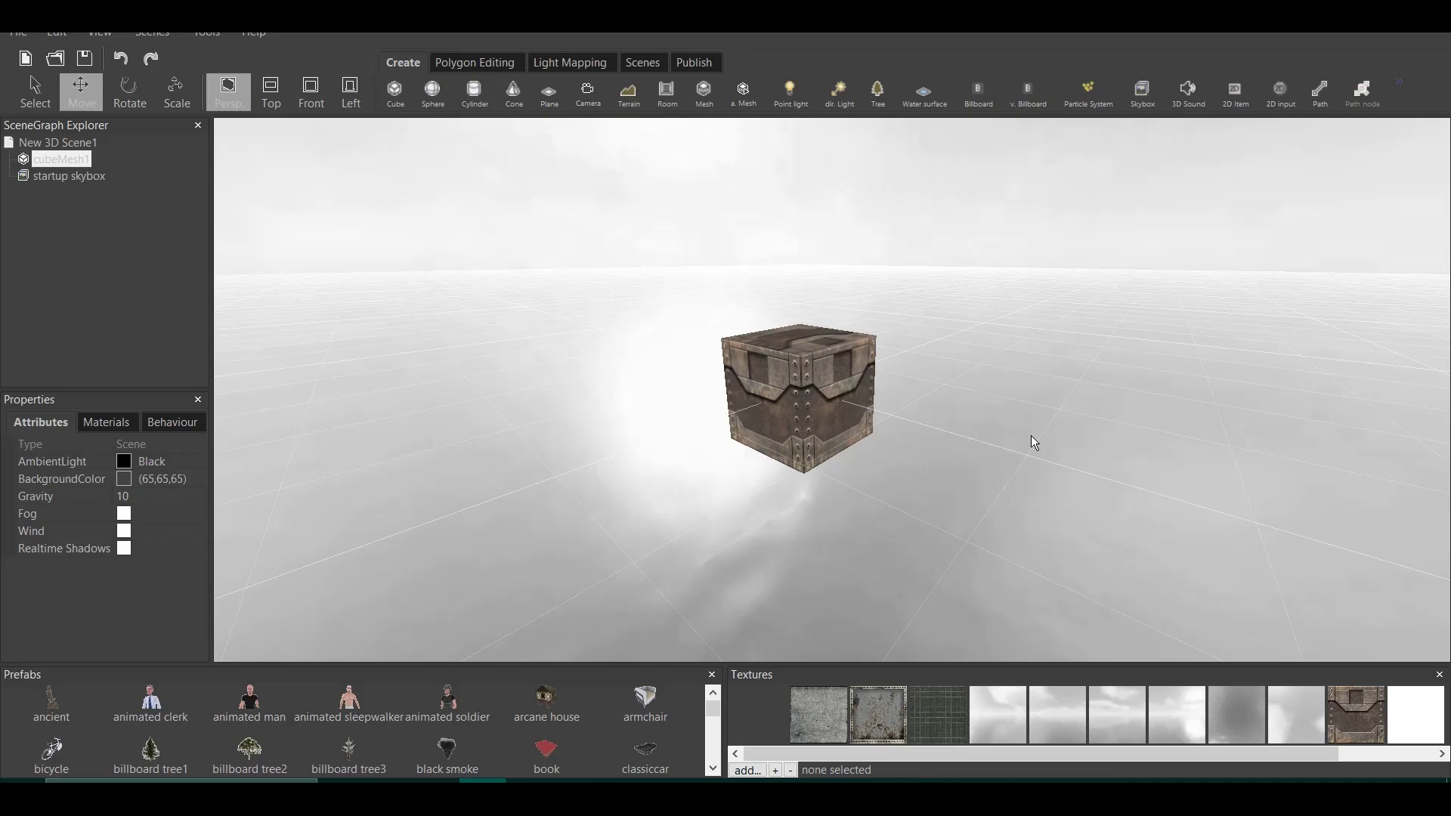
- Delete the cube mesh from the scene and undo the deletion
{"action": "right_click", "coordinate": [70, 160]}
{"action": "left_click", "coordinate": [86, 274]}
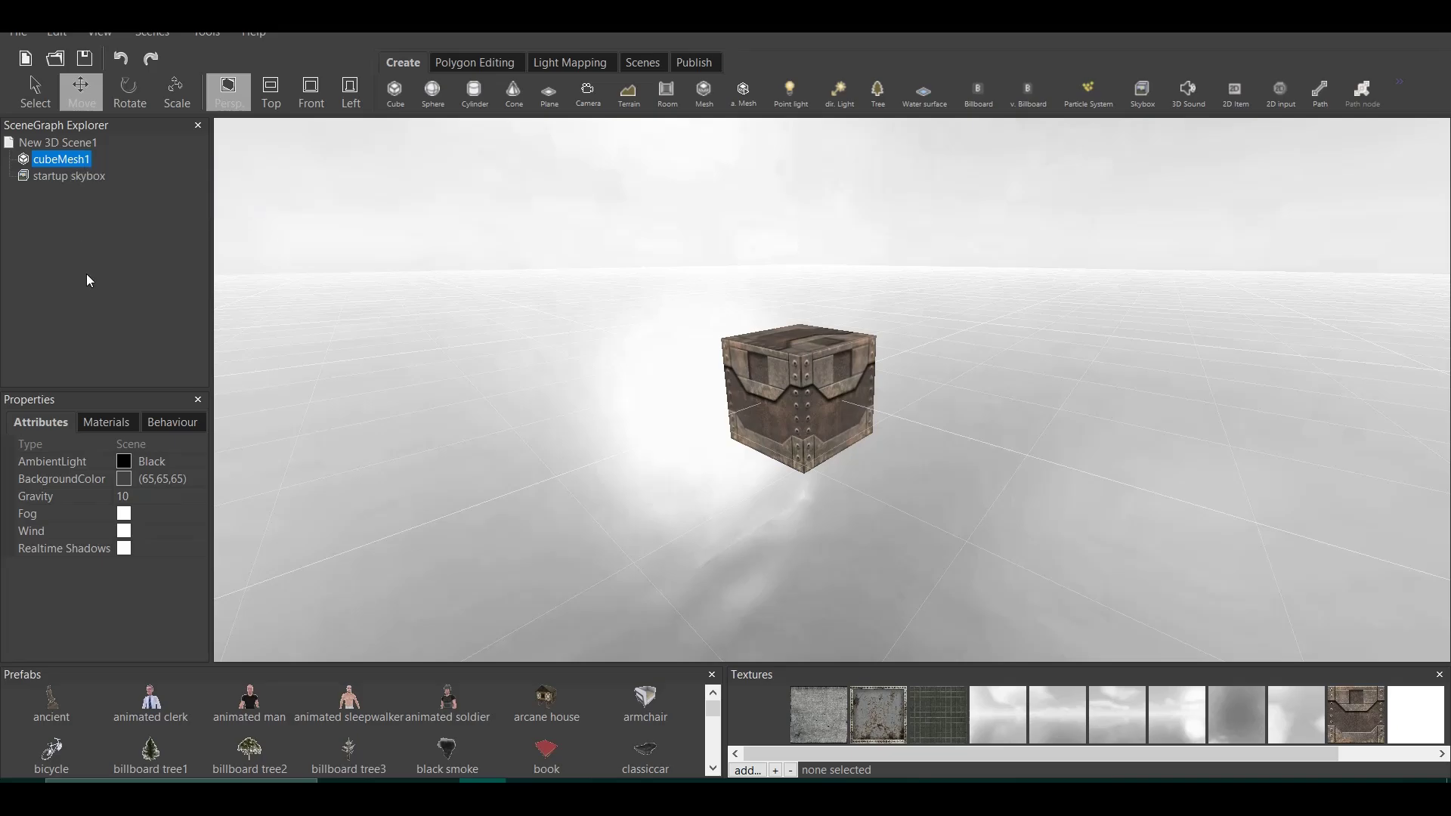
{"action": "left_click", "coordinate": [65, 159]}
{"action": "right_click", "coordinate": [65, 160]}
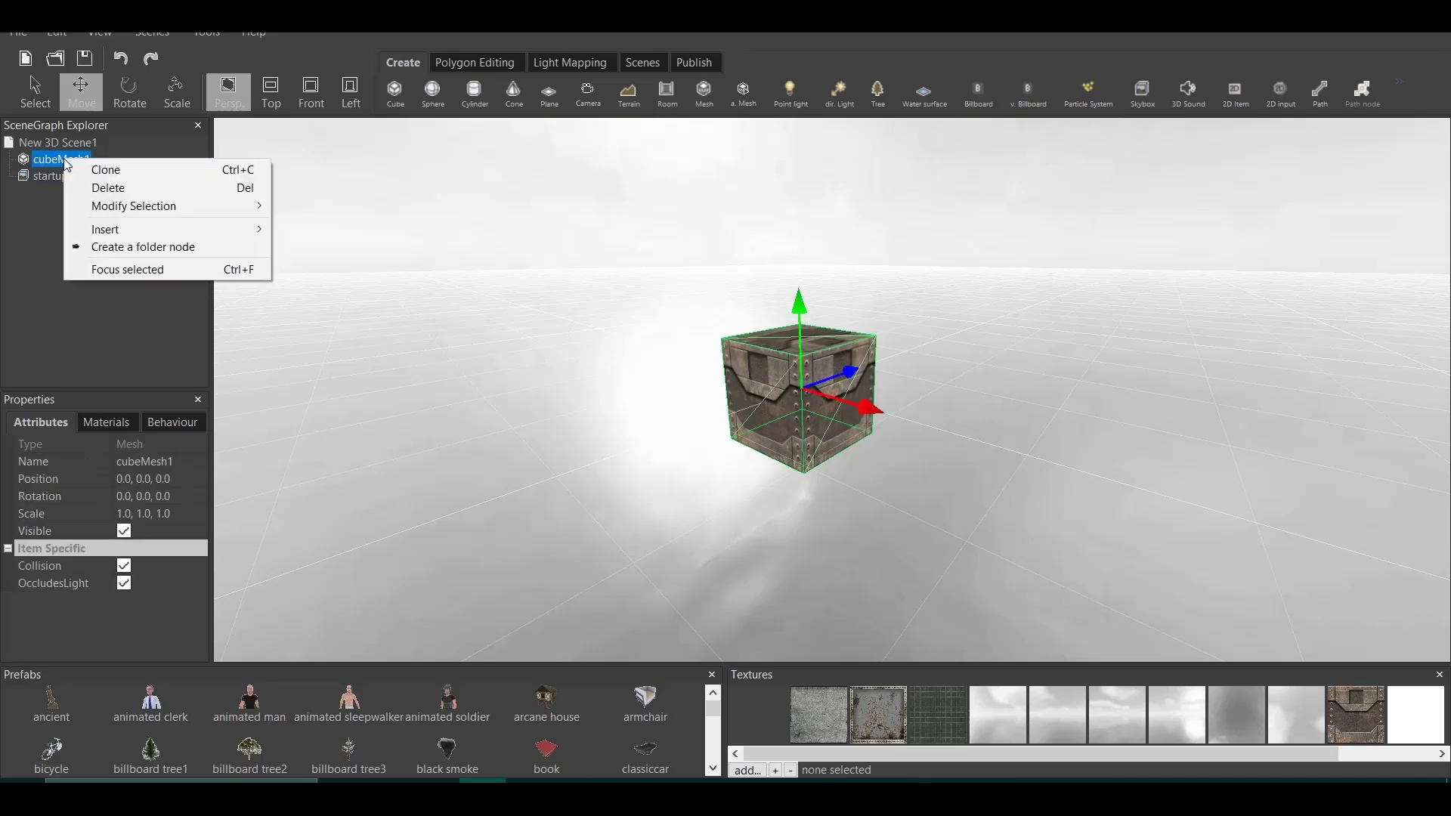
{"action": "left_click", "coordinate": [144, 195]}
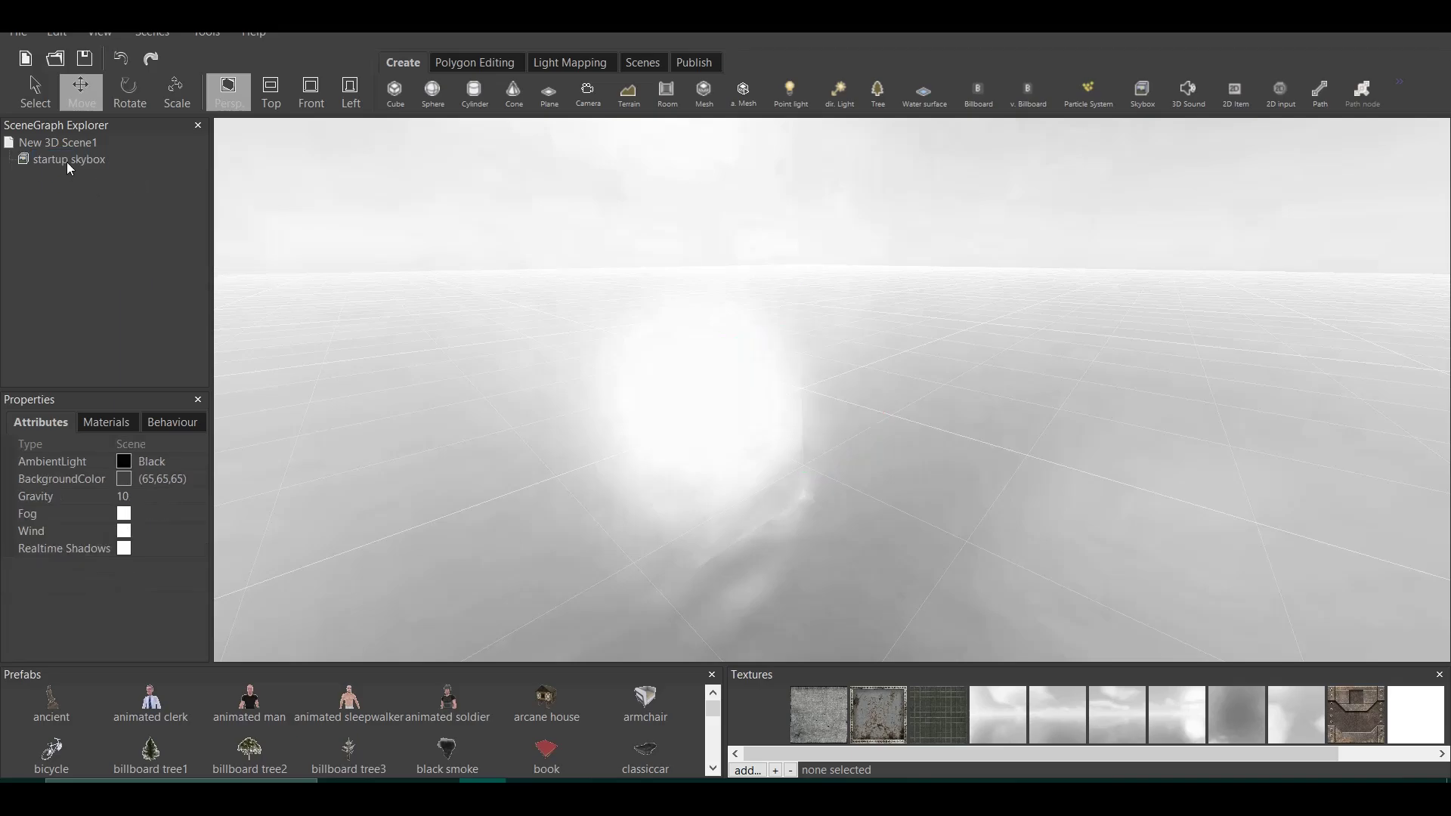
{"action": "key", "text": "ctrl+z"}
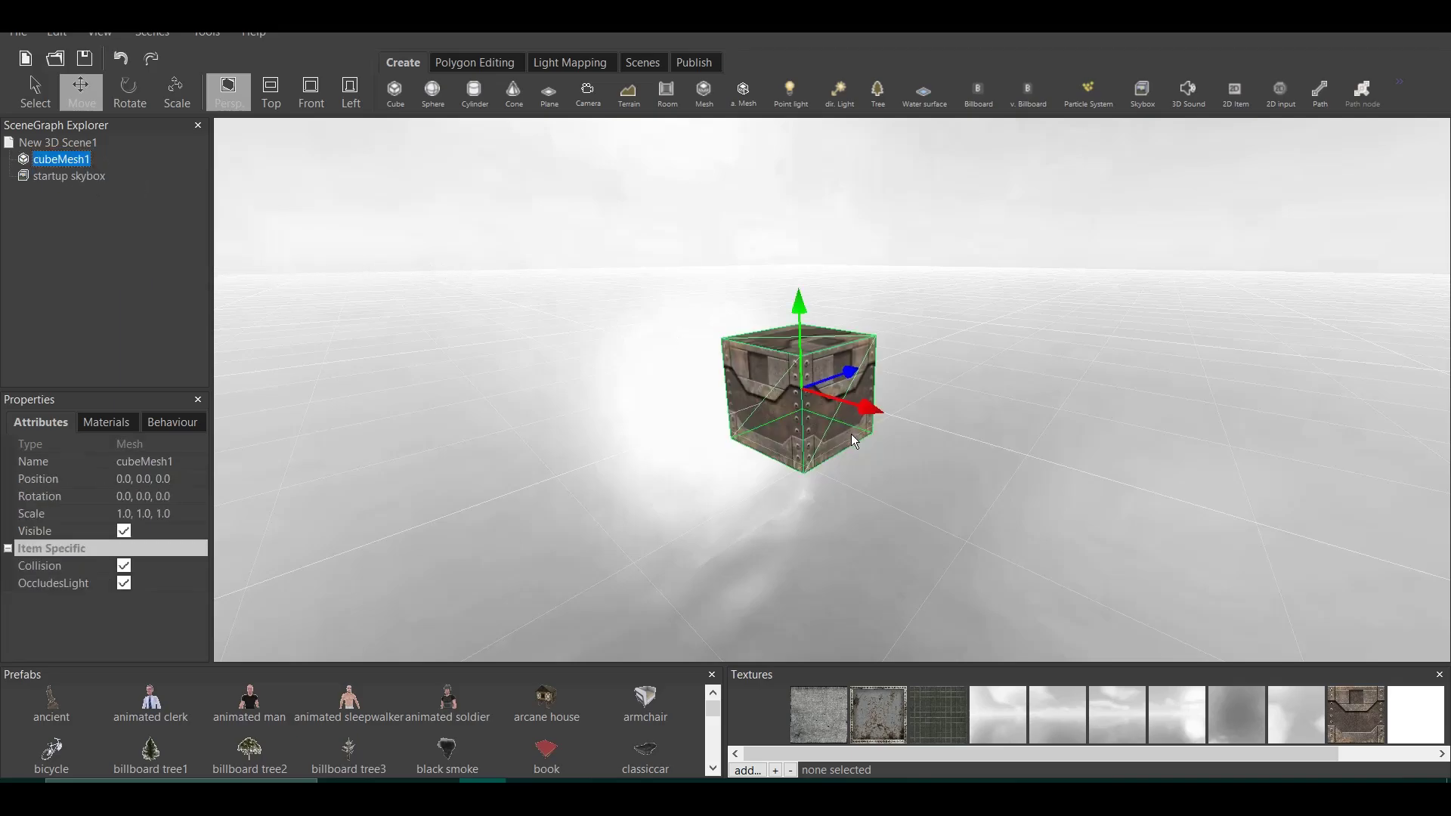
- Delete the cube mesh and the startup skybox so the scene is empty
{"action": "right_click", "coordinate": [795, 373]}
{"action": "left_click", "coordinate": [838, 403]}
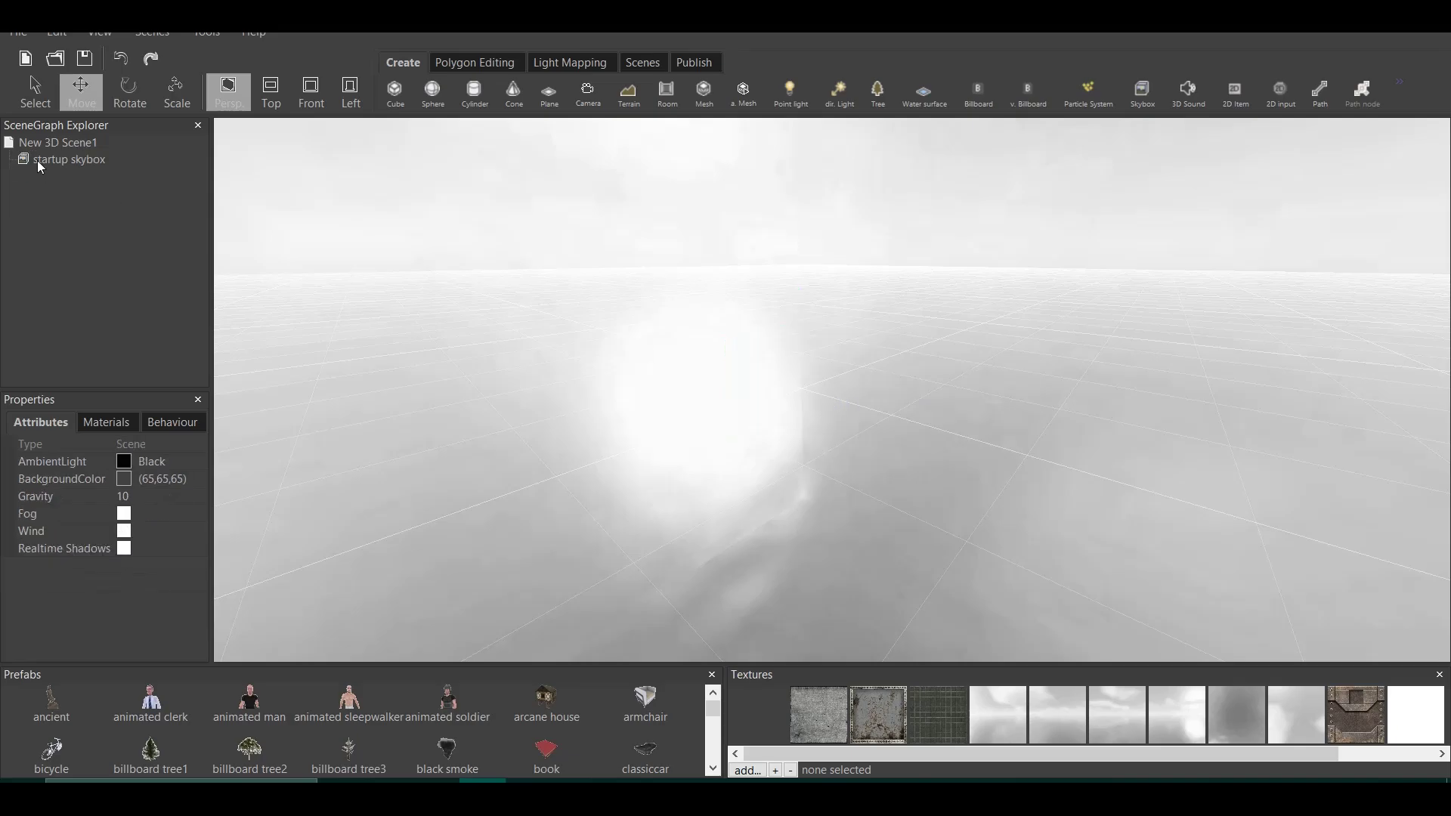
{"action": "right_click", "coordinate": [70, 160]}
{"action": "left_click", "coordinate": [106, 186]}
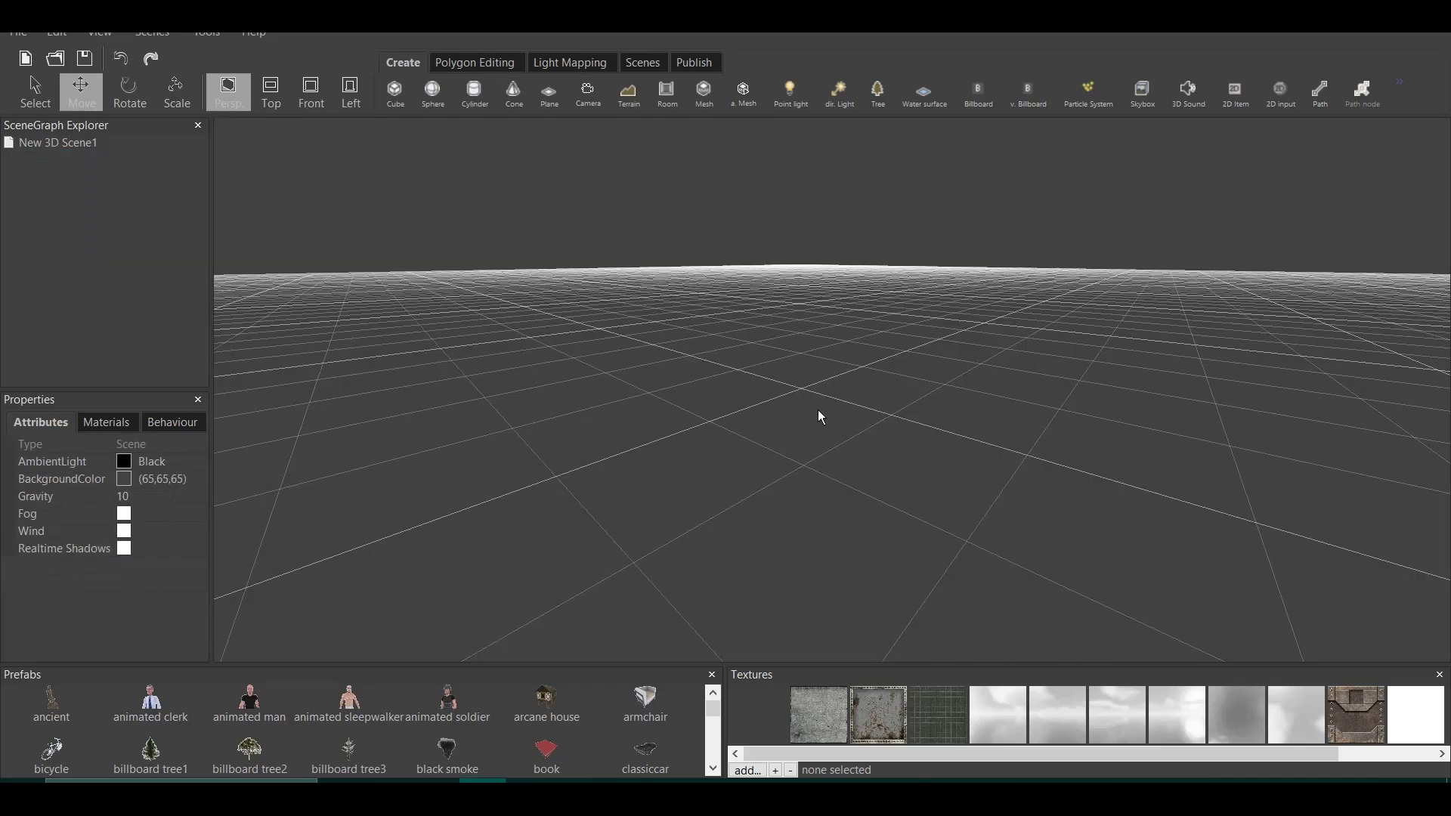
- Create a plane with a width of 200 and a length of 200 as the ground
{"action": "mouse_move", "coordinate": [827, 405]}
{"action": "left_mouse_down"}
{"action": "mouse_move", "coordinate": [809, 411]}
{"action": "mouse_move", "coordinate": [823, 415]}
{"action": "left_mouse_up"}
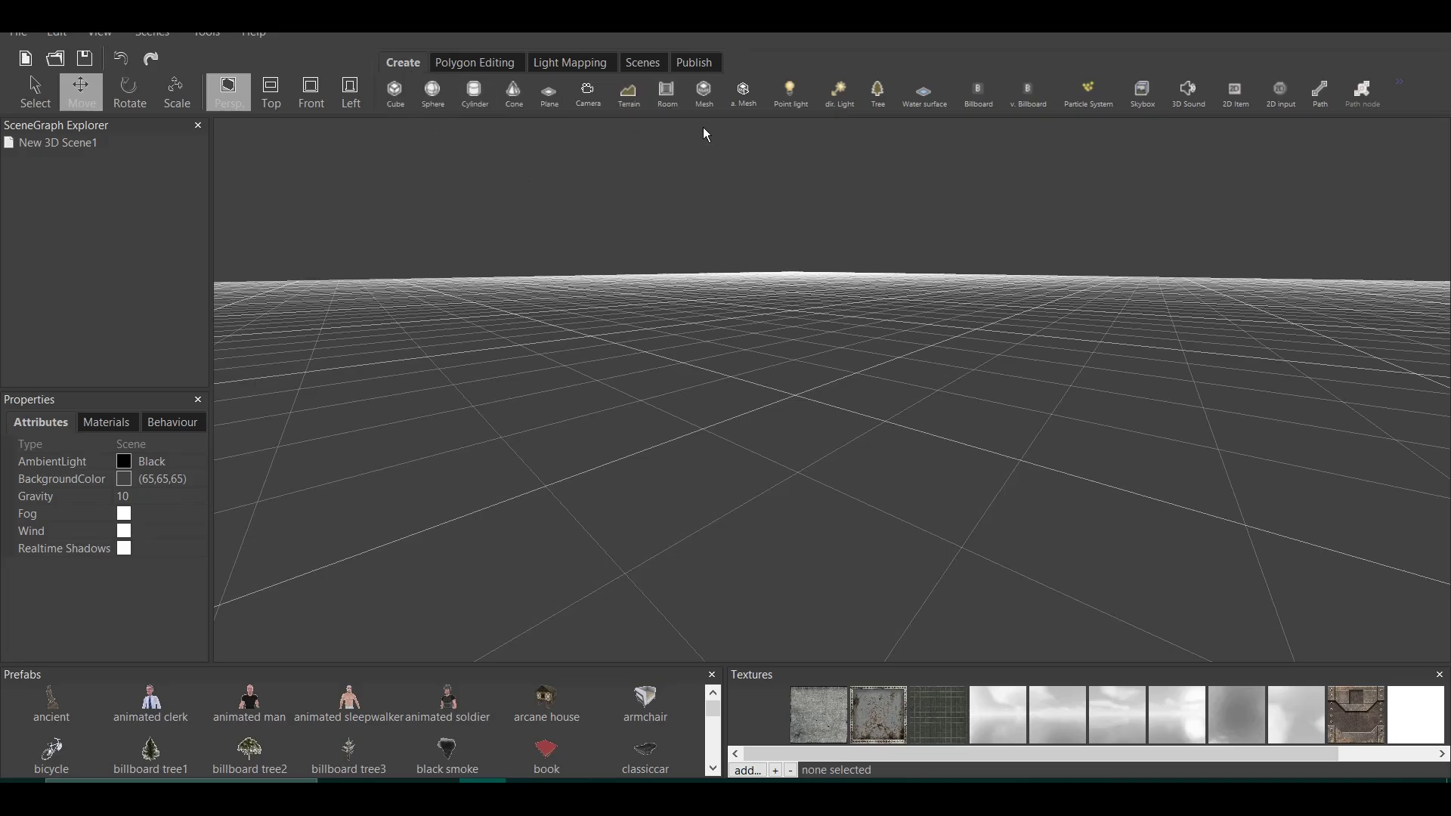
{"action": "left_click", "coordinate": [549, 109]}
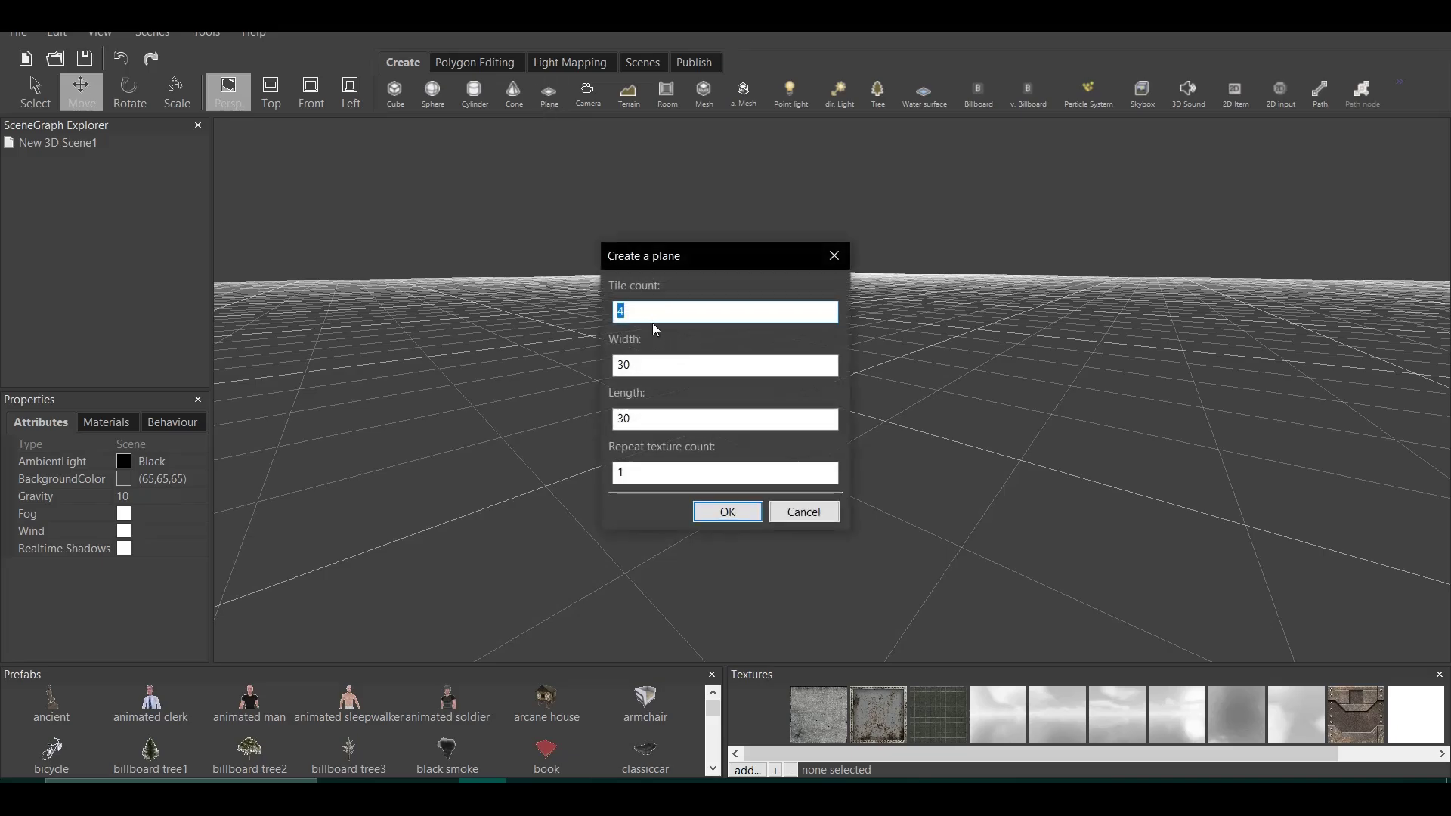
{"action": "left_click", "coordinate": [646, 365]}
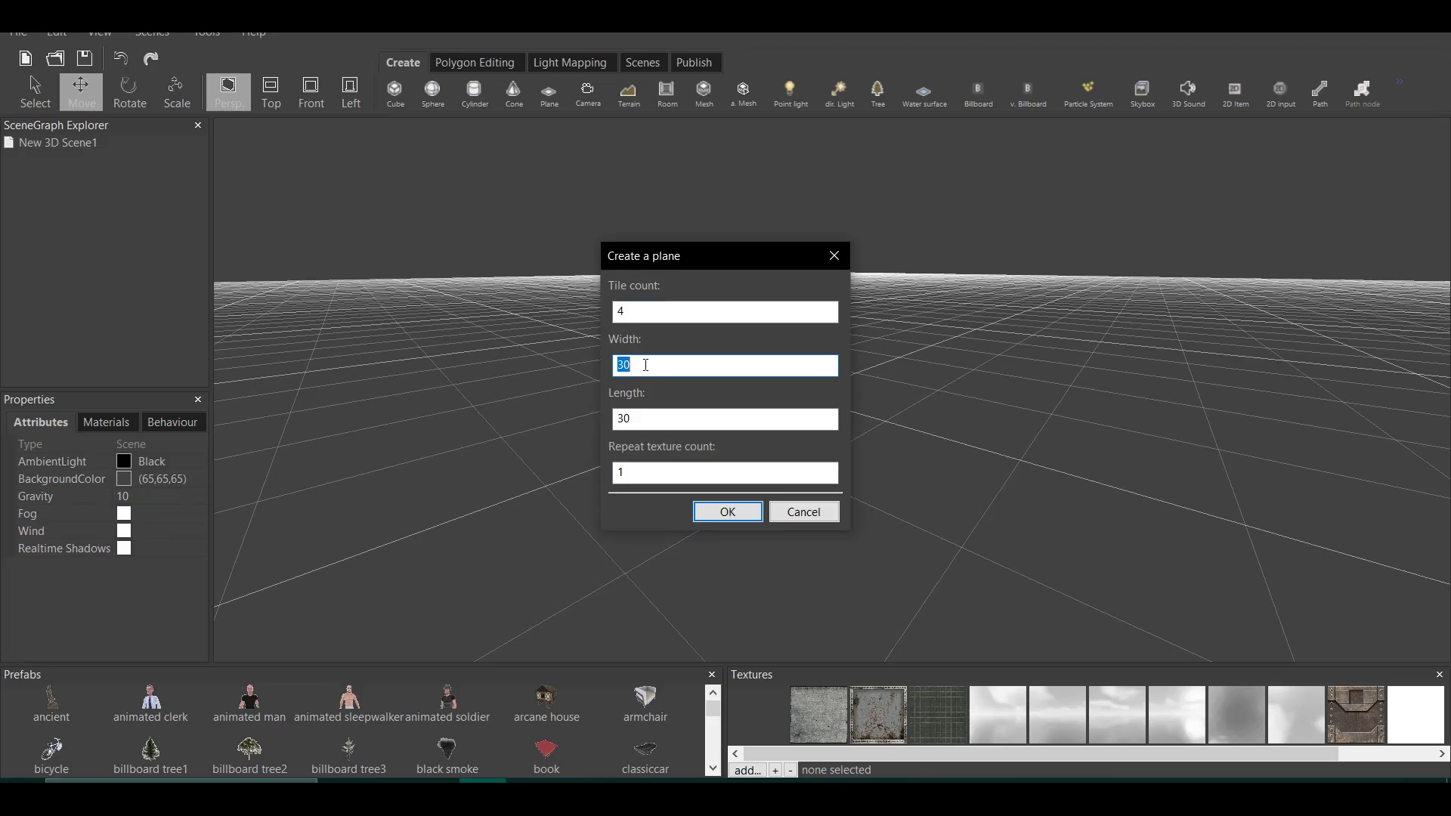
{"action": "type", "text": "200"}
{"action": "key", "text": "Tab"}
{"action": "type", "text": "200"}
{"action": "left_click", "coordinate": [744, 517]}
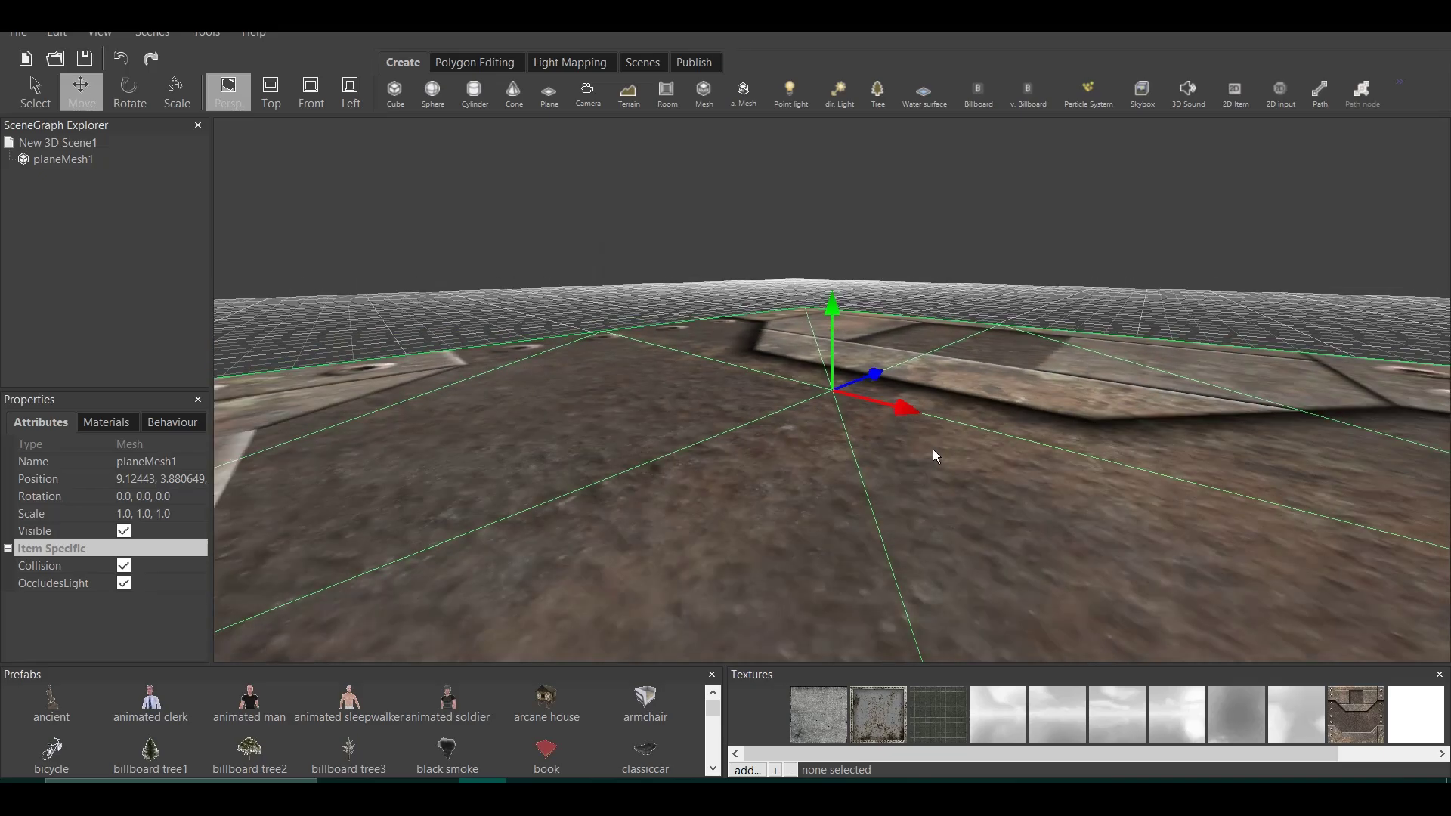
- Add a First Person Shooter camera to the scene as the first active camera
{"action": "scroll", "coordinate": [883, 507], "scroll_direction": "down", "scroll_amount": 2}
{"action": "left_click_drag", "start_coordinate": [883, 506], "coordinate": [889, 504]}
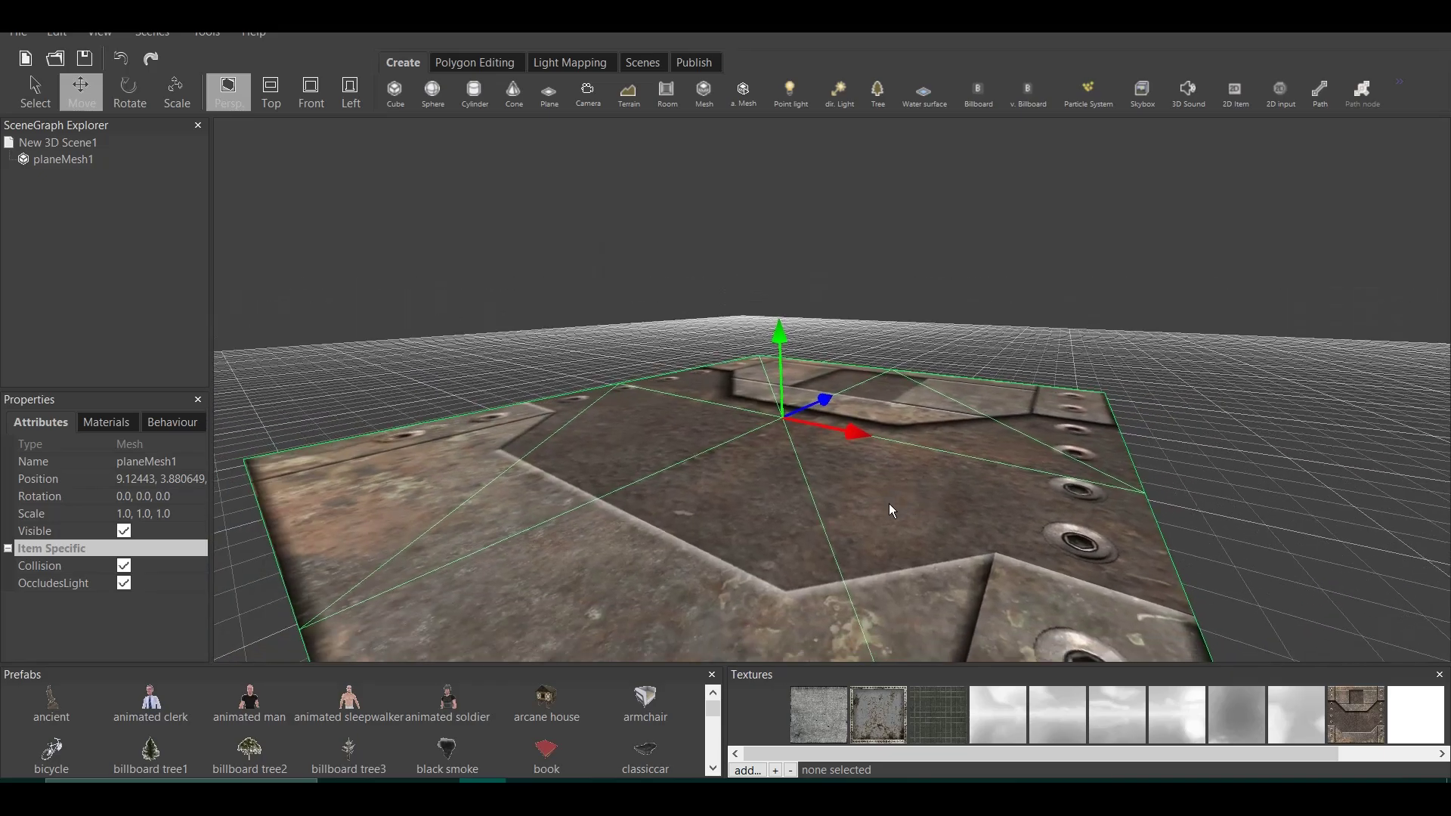
{"action": "left_click", "coordinate": [592, 109]}
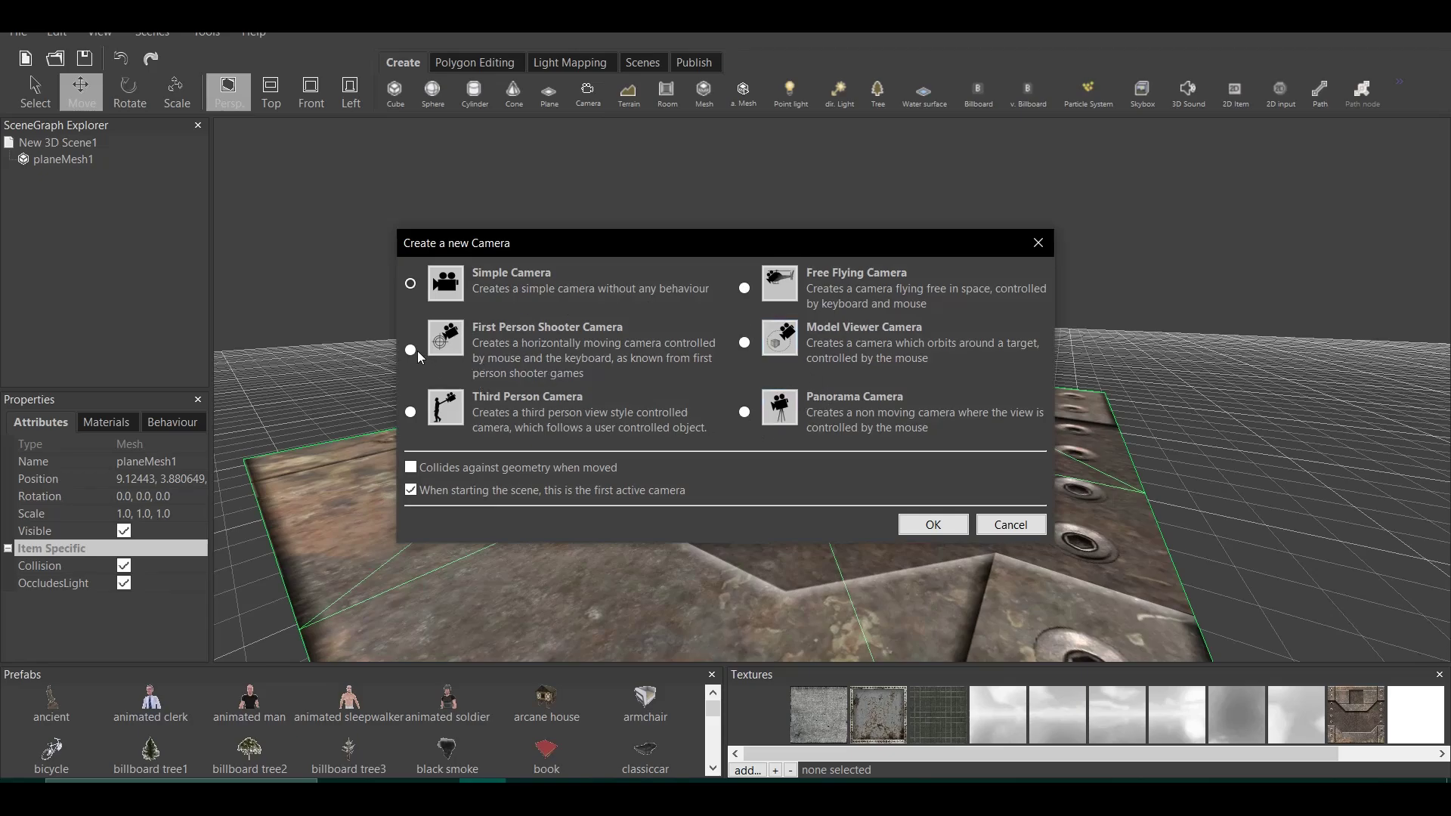
{"action": "left_click", "coordinate": [933, 527]}
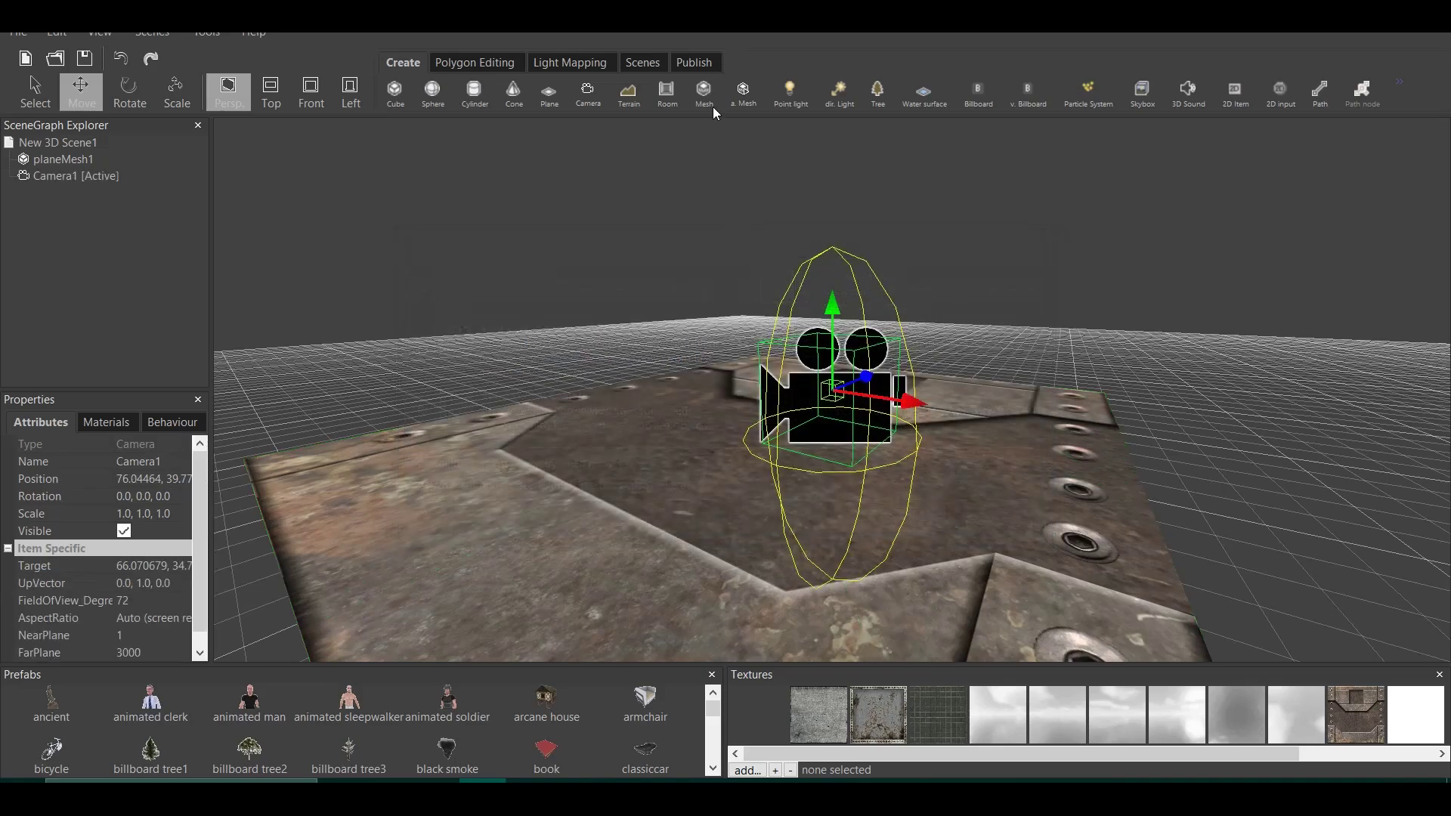
- Test the scene as a Windows (.exe) application, walk forward across the plane, and close the test
{"action": "left_click", "coordinate": [694, 67]}
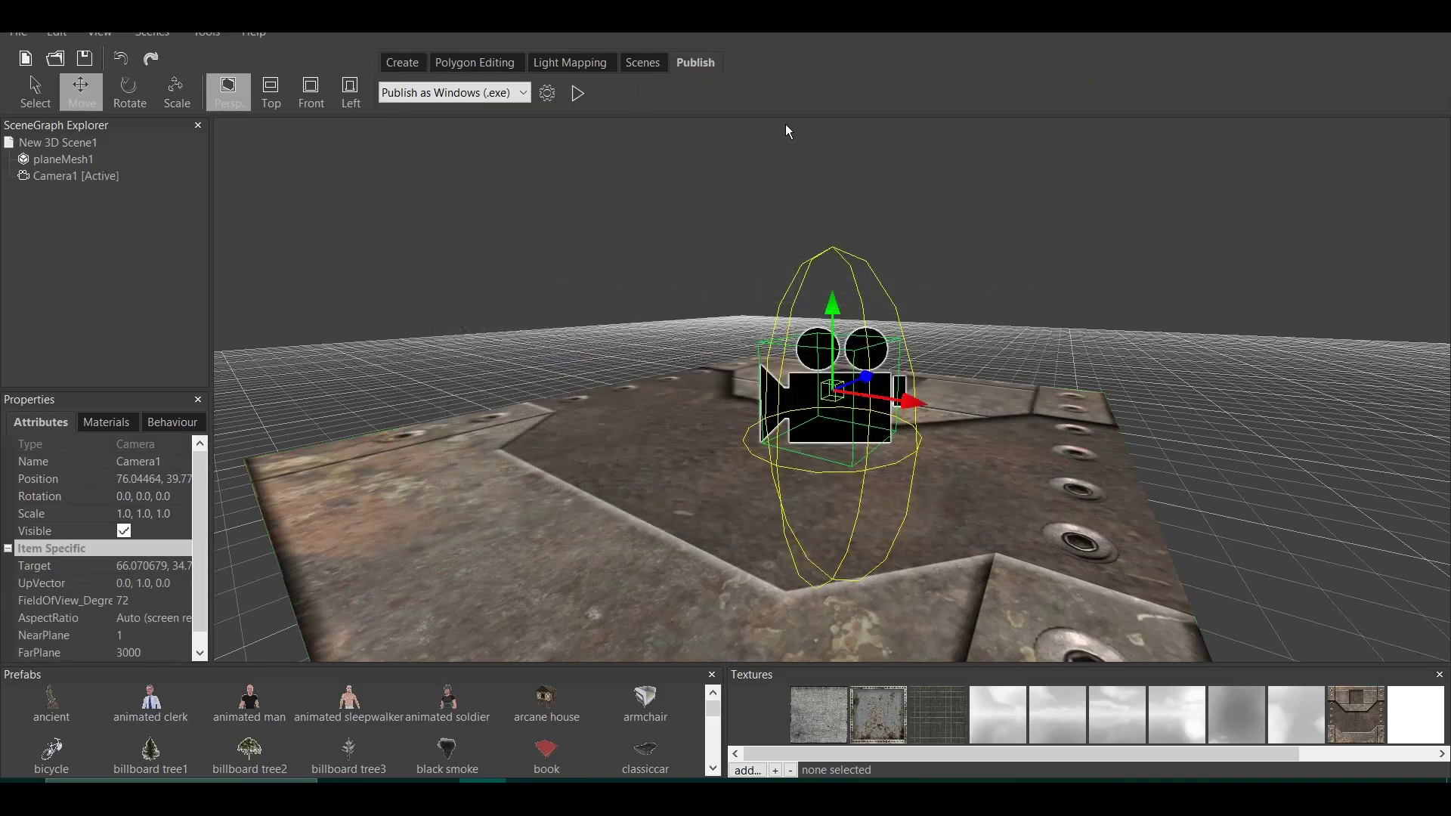
{"action": "left_click", "coordinate": [579, 93]}
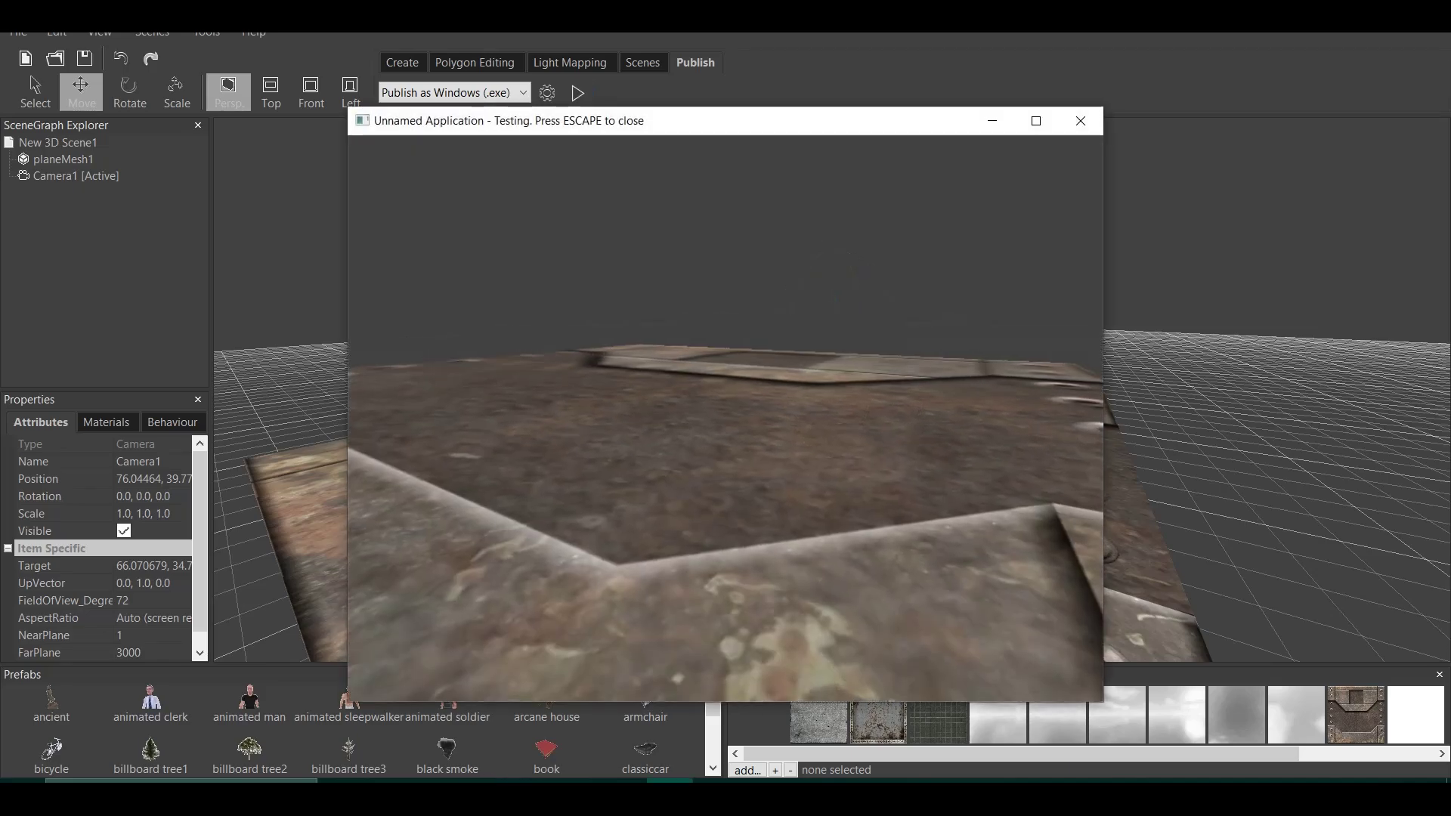
{"action": "key", "text": "Up"}
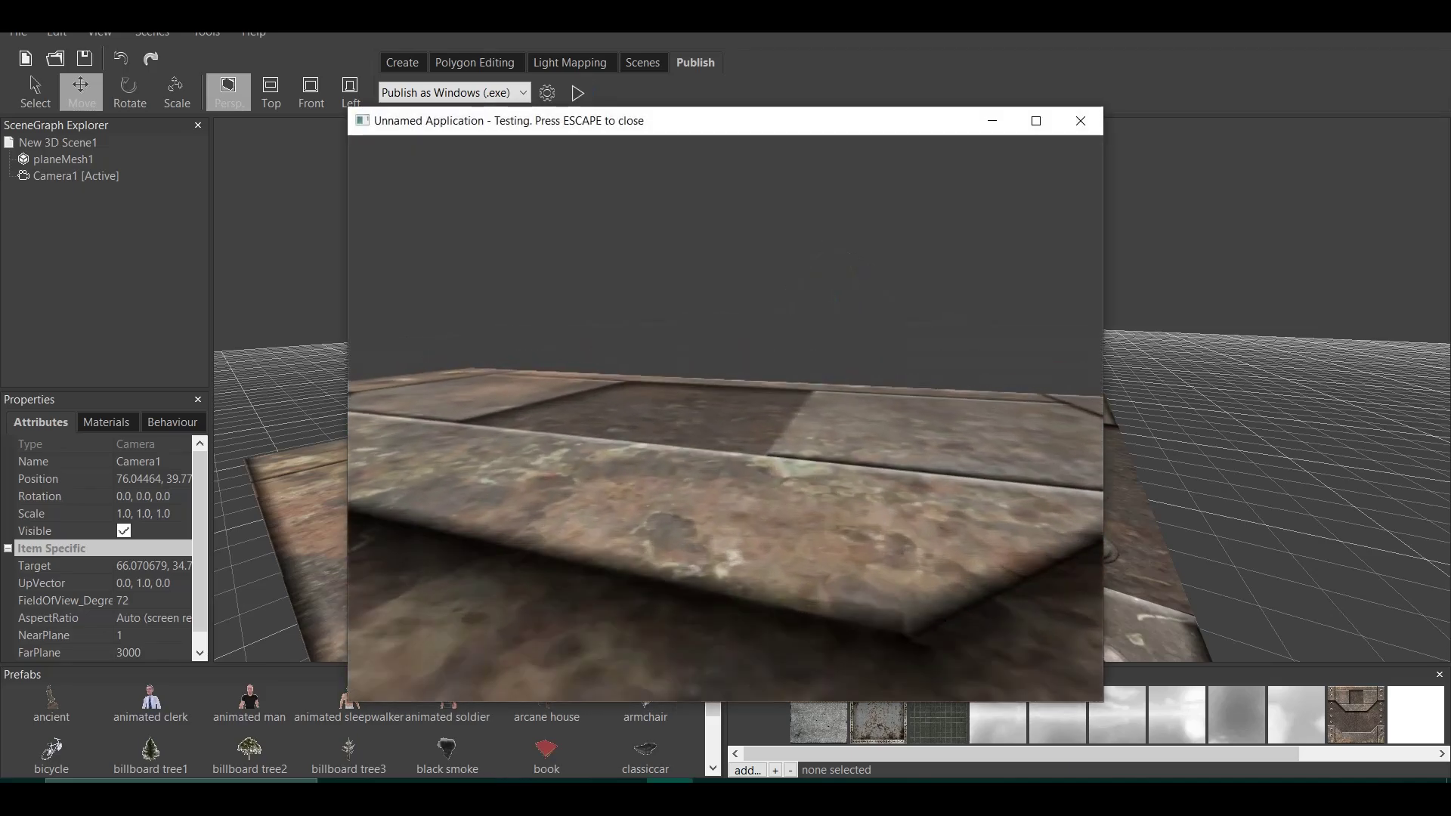
{"action": "key", "text": "Up"}
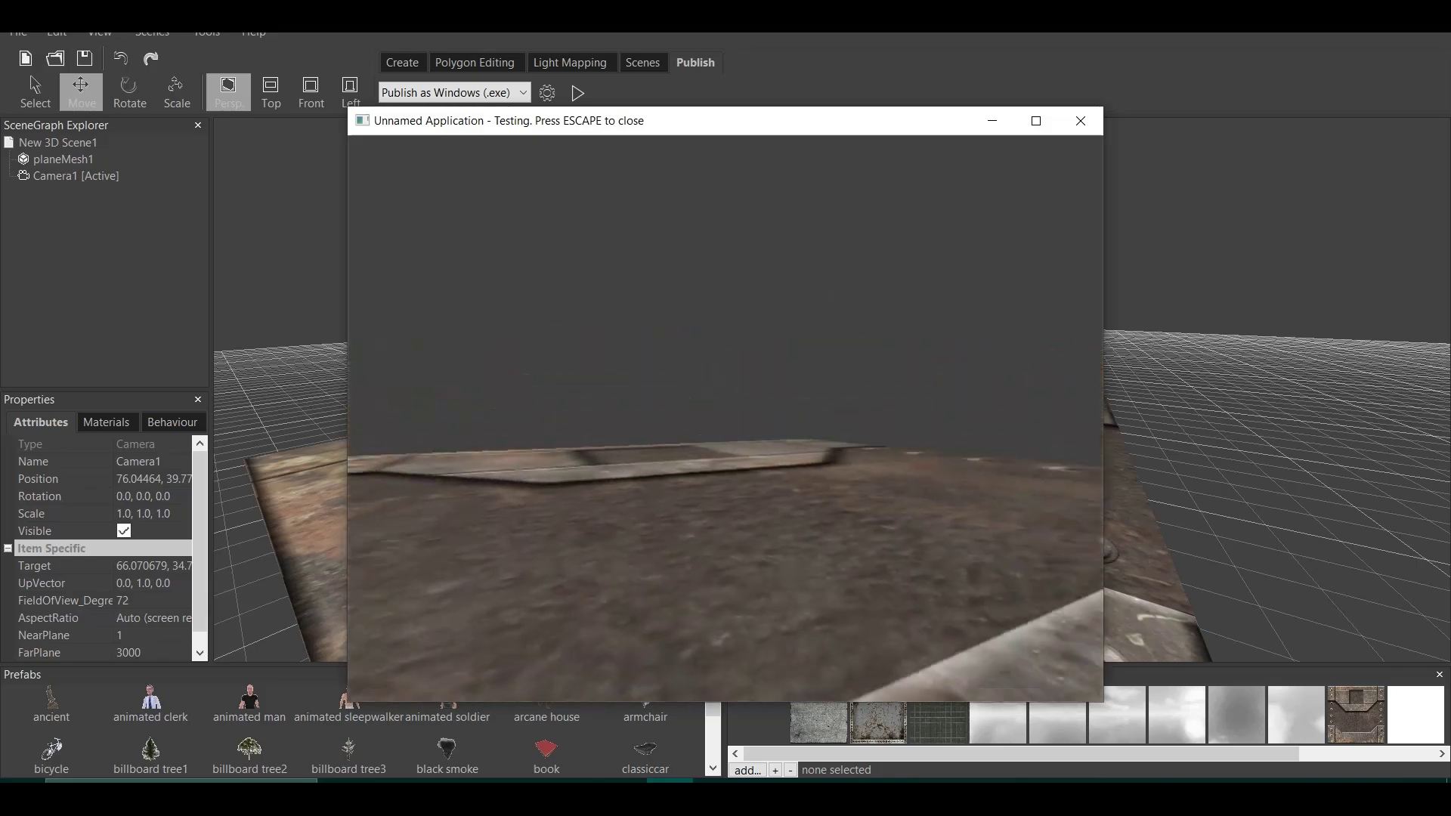
{"action": "key", "text": "Escape"}
- Insert the door prefab into the scene above the plane
{"action": "middle_click_drag", "start_coordinate": [950, 415], "coordinate": [1110, 410]}
{"action": "left_click_drag", "start_coordinate": [1110, 410], "coordinate": [973, 429]}
{"action": "left_click_drag", "start_coordinate": [920, 387], "coordinate": [899, 327]}
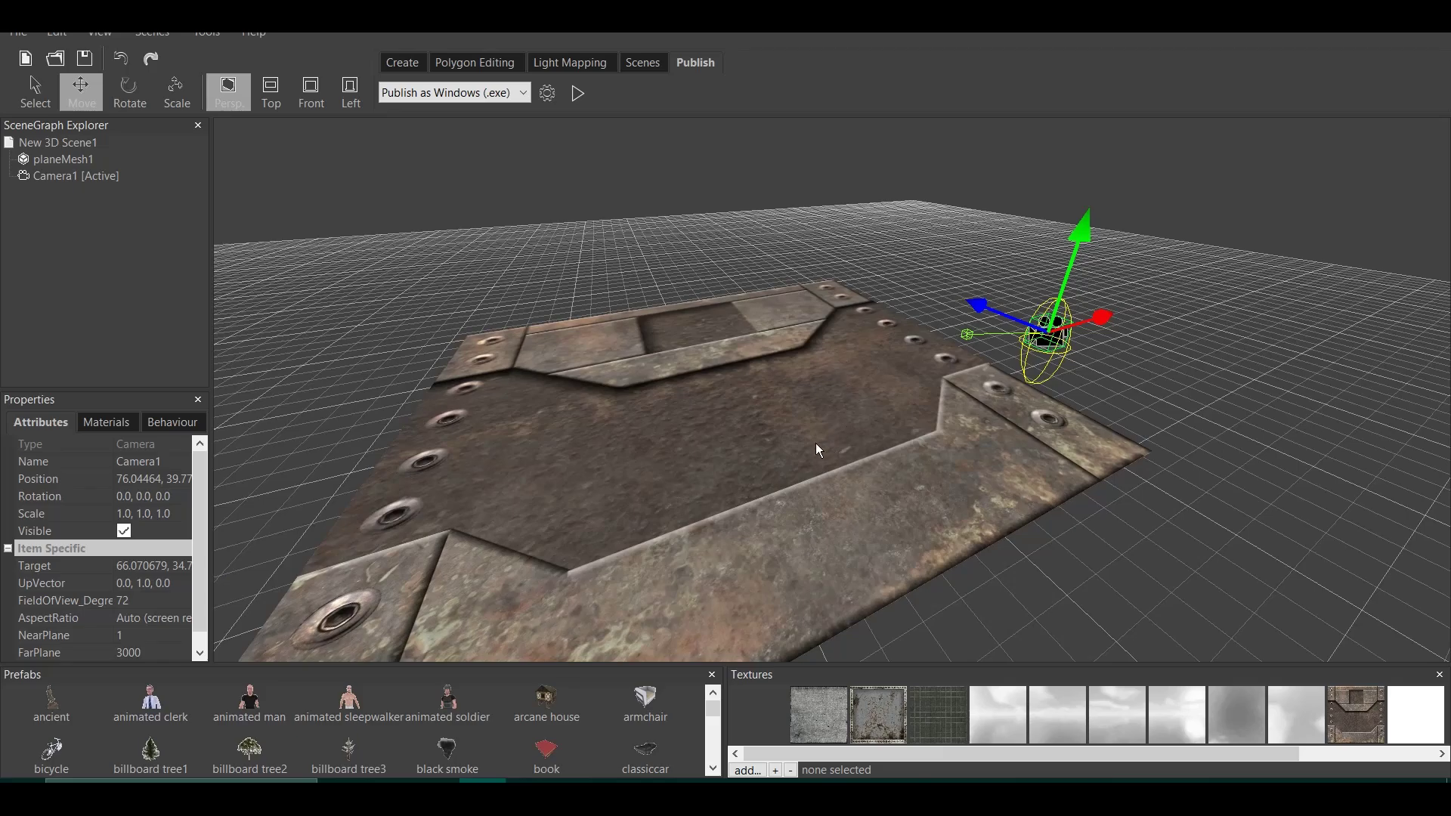
{"action": "left_click_drag", "start_coordinate": [839, 401], "coordinate": [924, 356]}
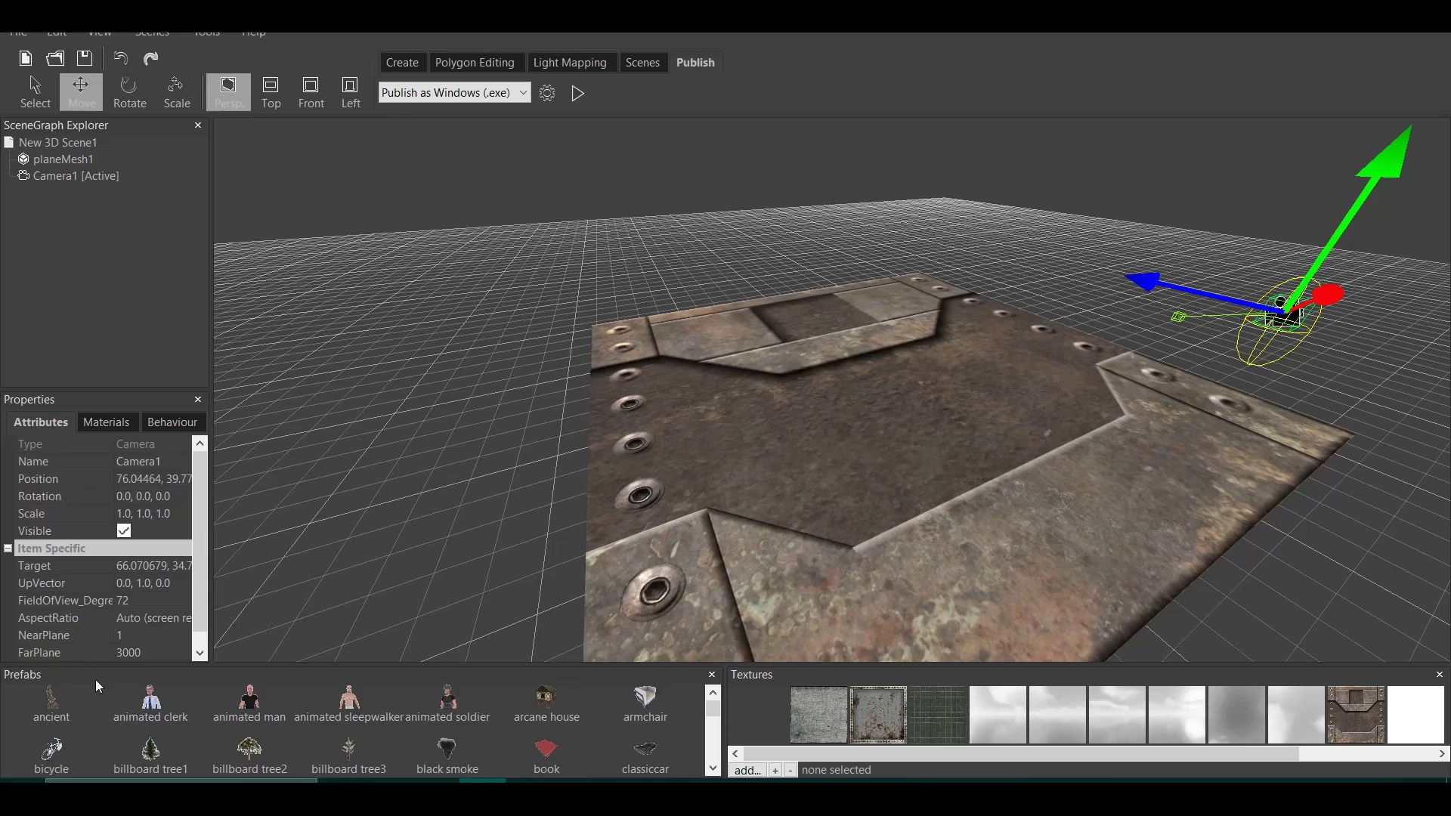
{"action": "scroll", "coordinate": [389, 742], "scroll_direction": "down", "scroll_amount": 2}
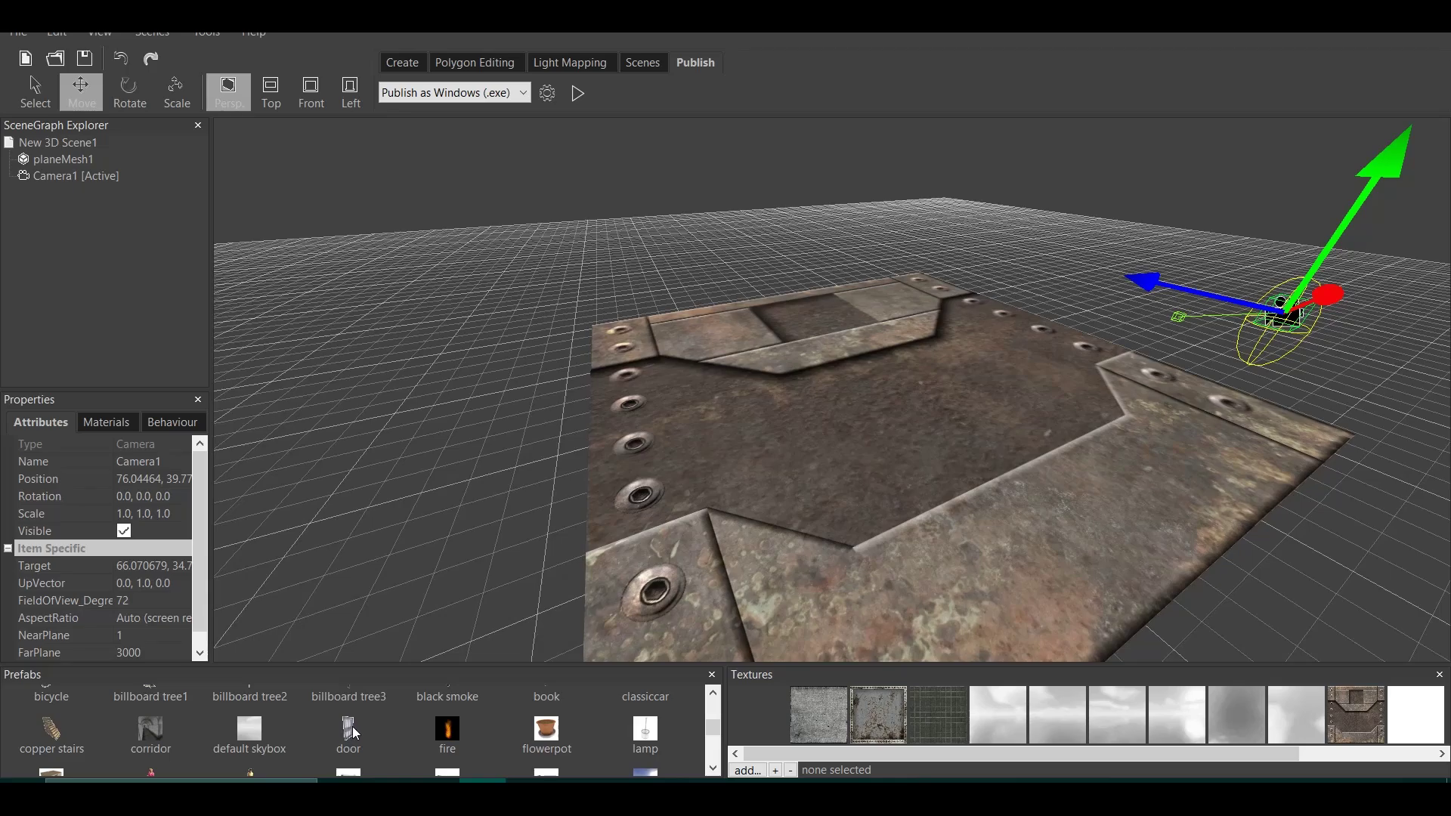
{"action": "double_click", "coordinate": [351, 732]}
{"action": "scroll", "coordinate": [948, 400], "scroll_direction": "down", "scroll_amount": 3}
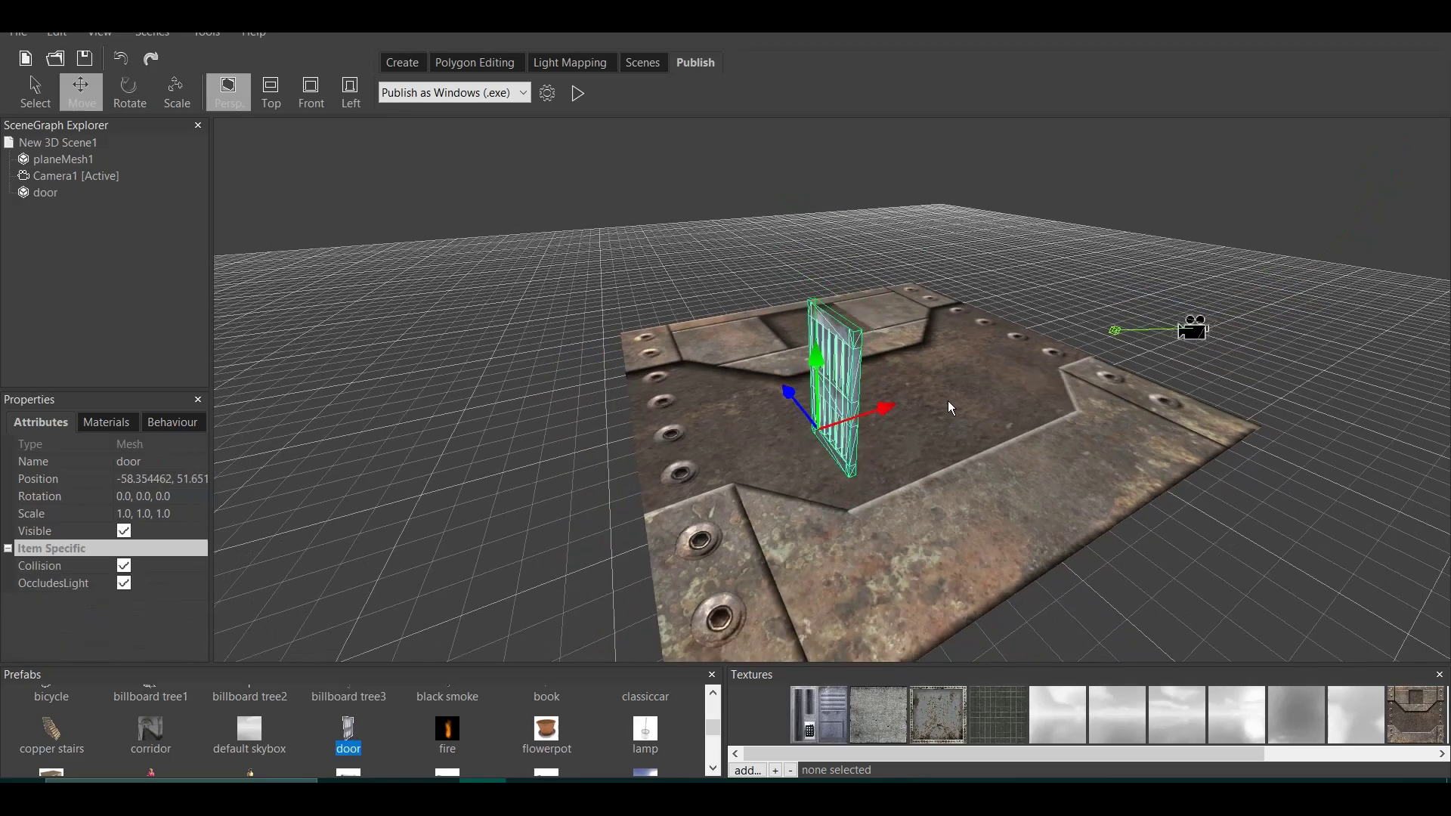
- Move the door to about -67 along X and lower it onto the plane, to a height of about 5
{"action": "middle_click_drag", "start_coordinate": [948, 401], "coordinate": [1017, 399]}
{"action": "left_click_drag", "start_coordinate": [1067, 407], "coordinate": [1022, 423]}
{"action": "middle_click_drag", "start_coordinate": [1019, 523], "coordinate": [981, 506]}
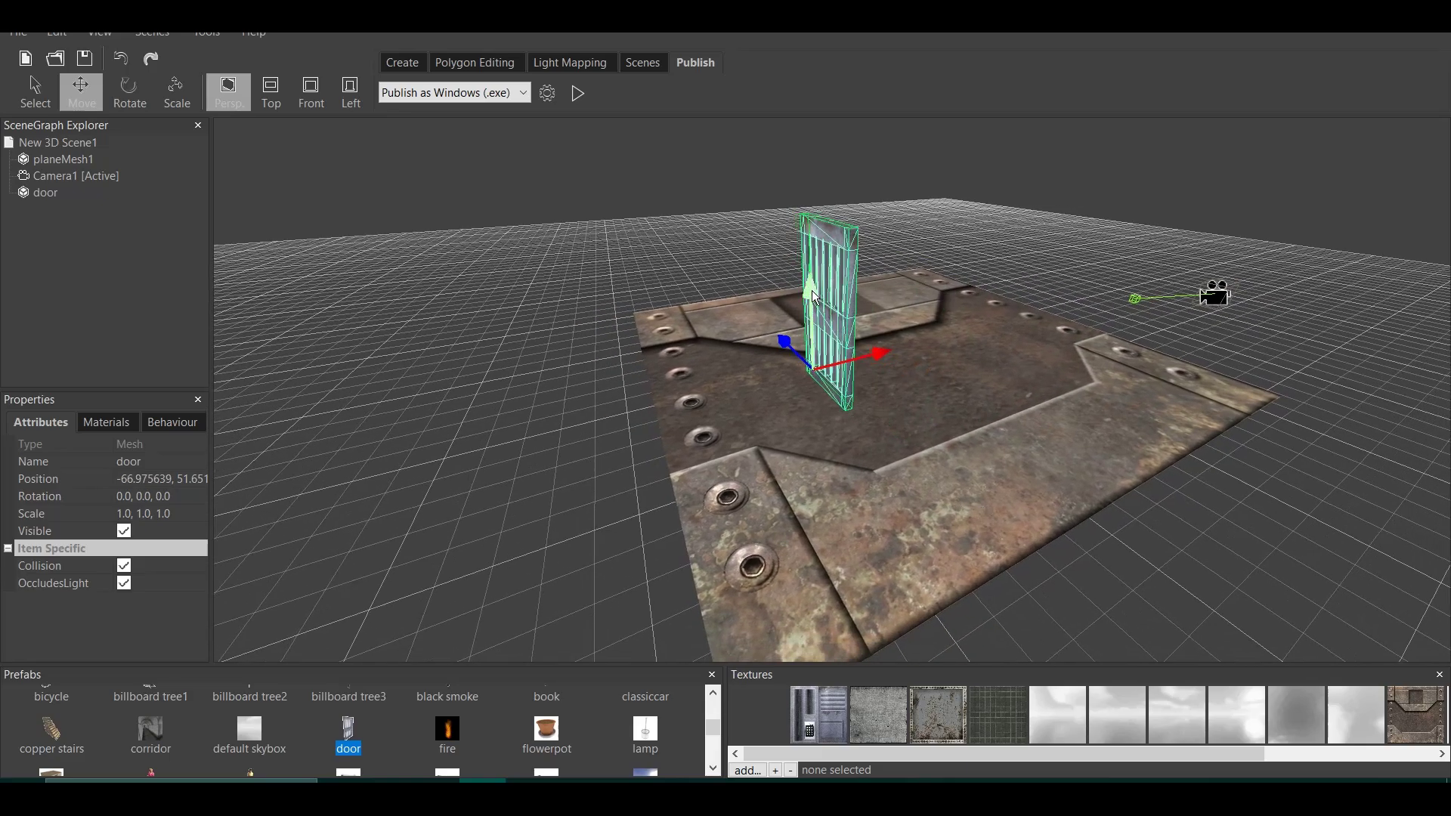
{"action": "left_click_drag", "start_coordinate": [811, 294], "coordinate": [834, 420]}
{"action": "middle_click_drag", "start_coordinate": [903, 396], "coordinate": [951, 337]}
{"action": "scroll", "coordinate": [960, 420], "scroll_direction": "up", "scroll_amount": 3}
{"action": "middle_click_drag", "start_coordinate": [962, 420], "coordinate": [983, 366]}
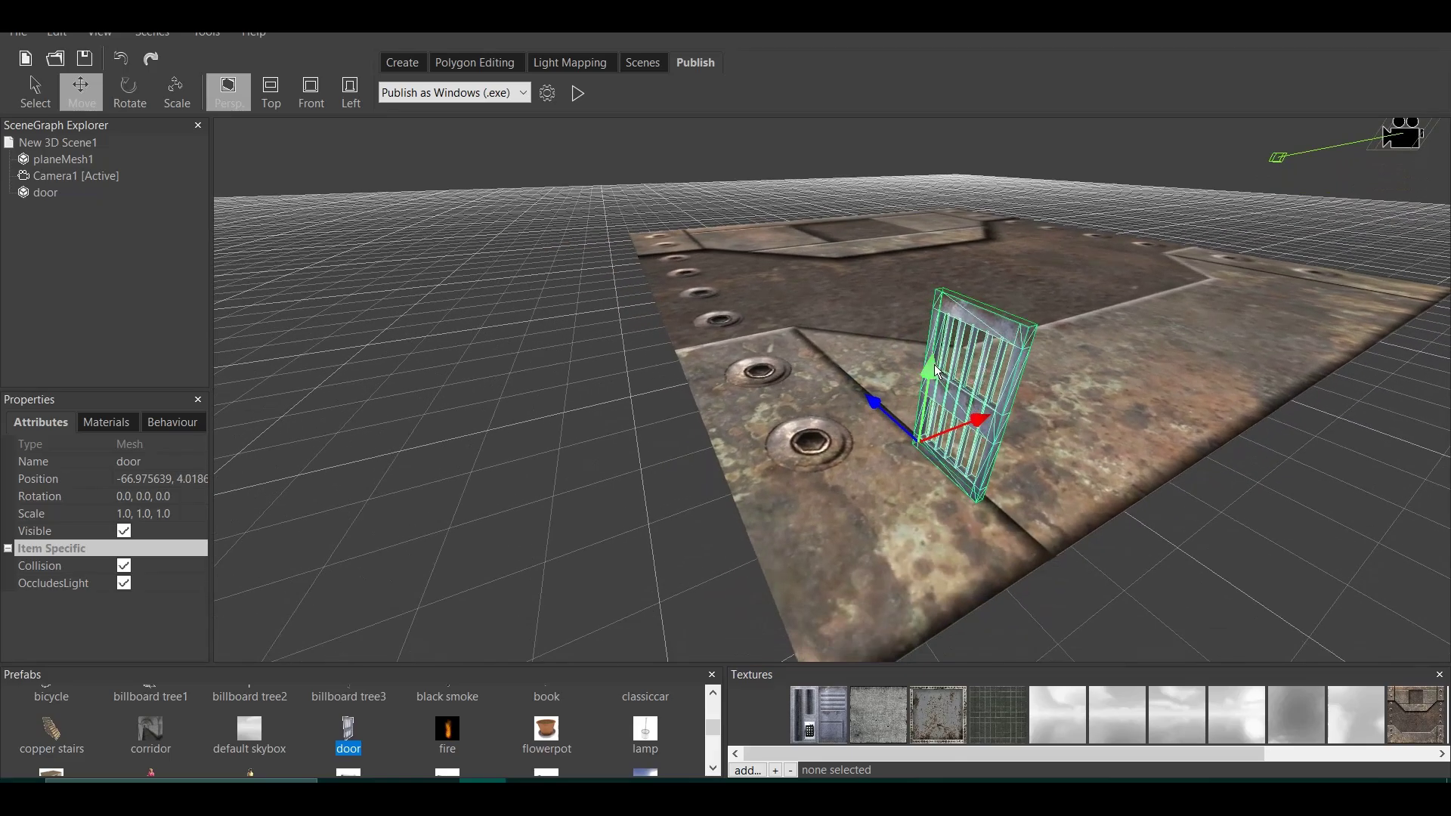
{"action": "left_click_drag", "start_coordinate": [934, 360], "coordinate": [637, 248]}
{"action": "middle_click_drag", "start_coordinate": [872, 286], "coordinate": [928, 358]}
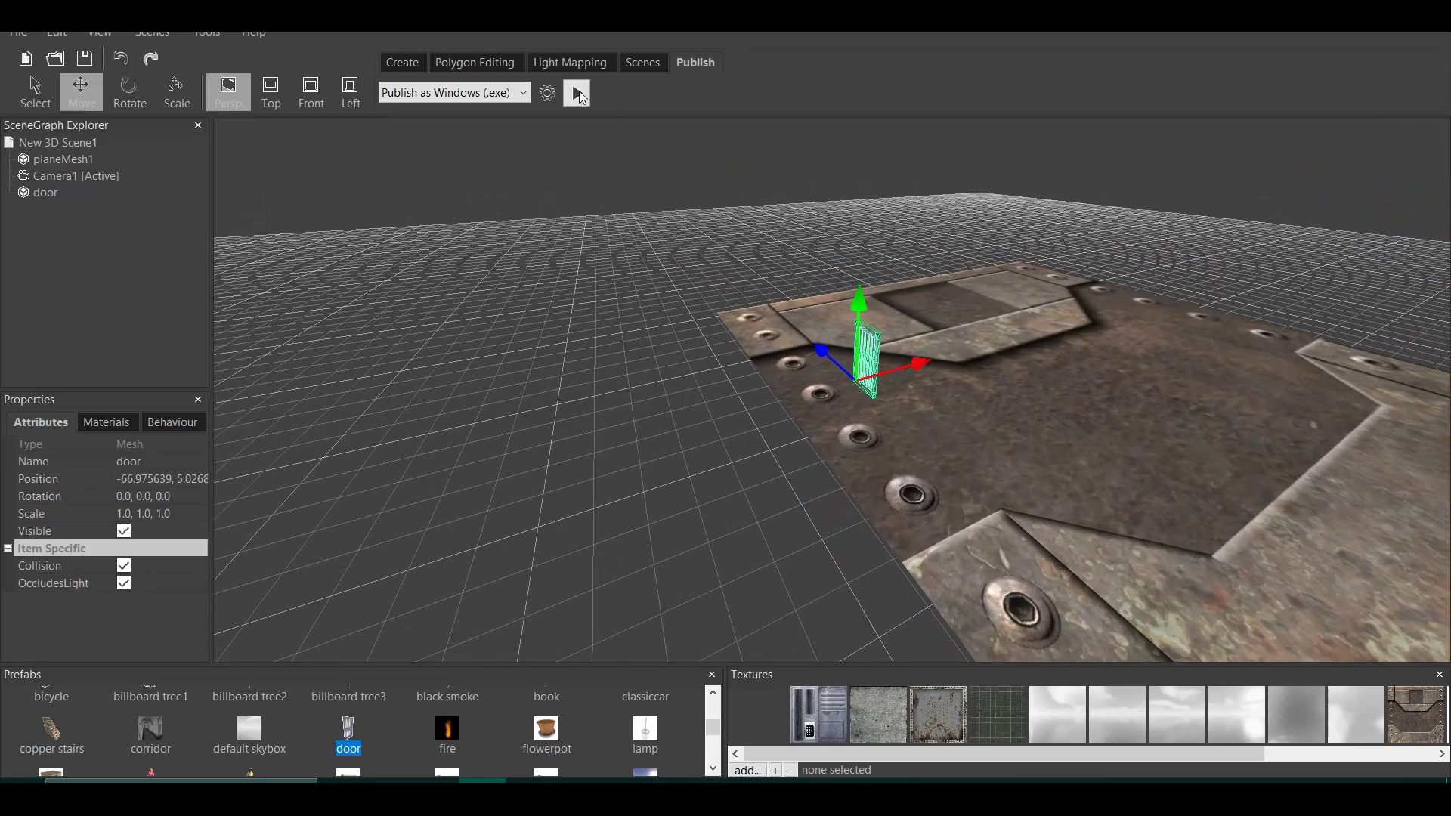
- Test the Windows application, walk back and forth against the door to check its collision, and close the test
{"action": "left_click", "coordinate": [579, 93]}
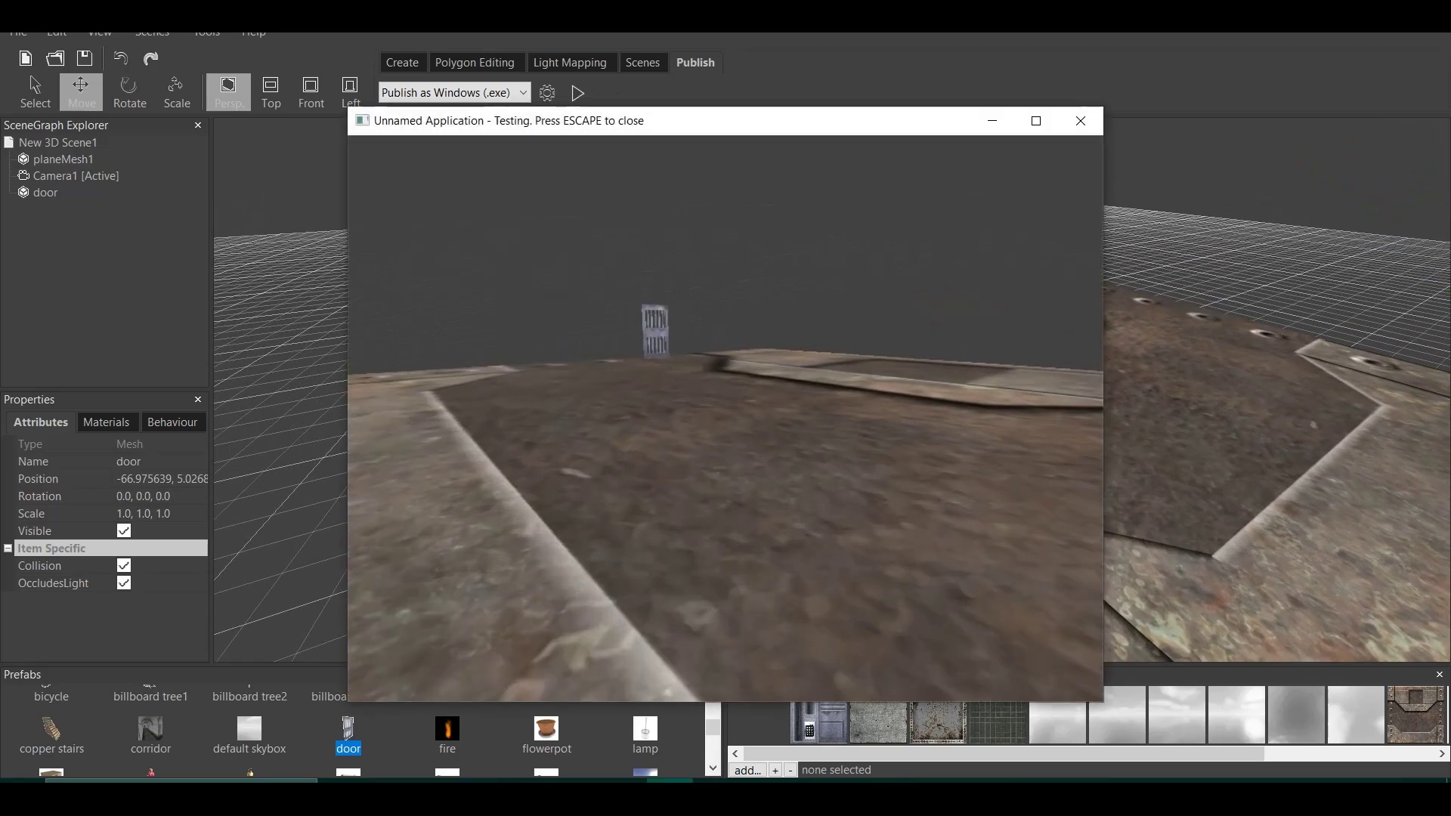
{"action": "key", "text": "w"}
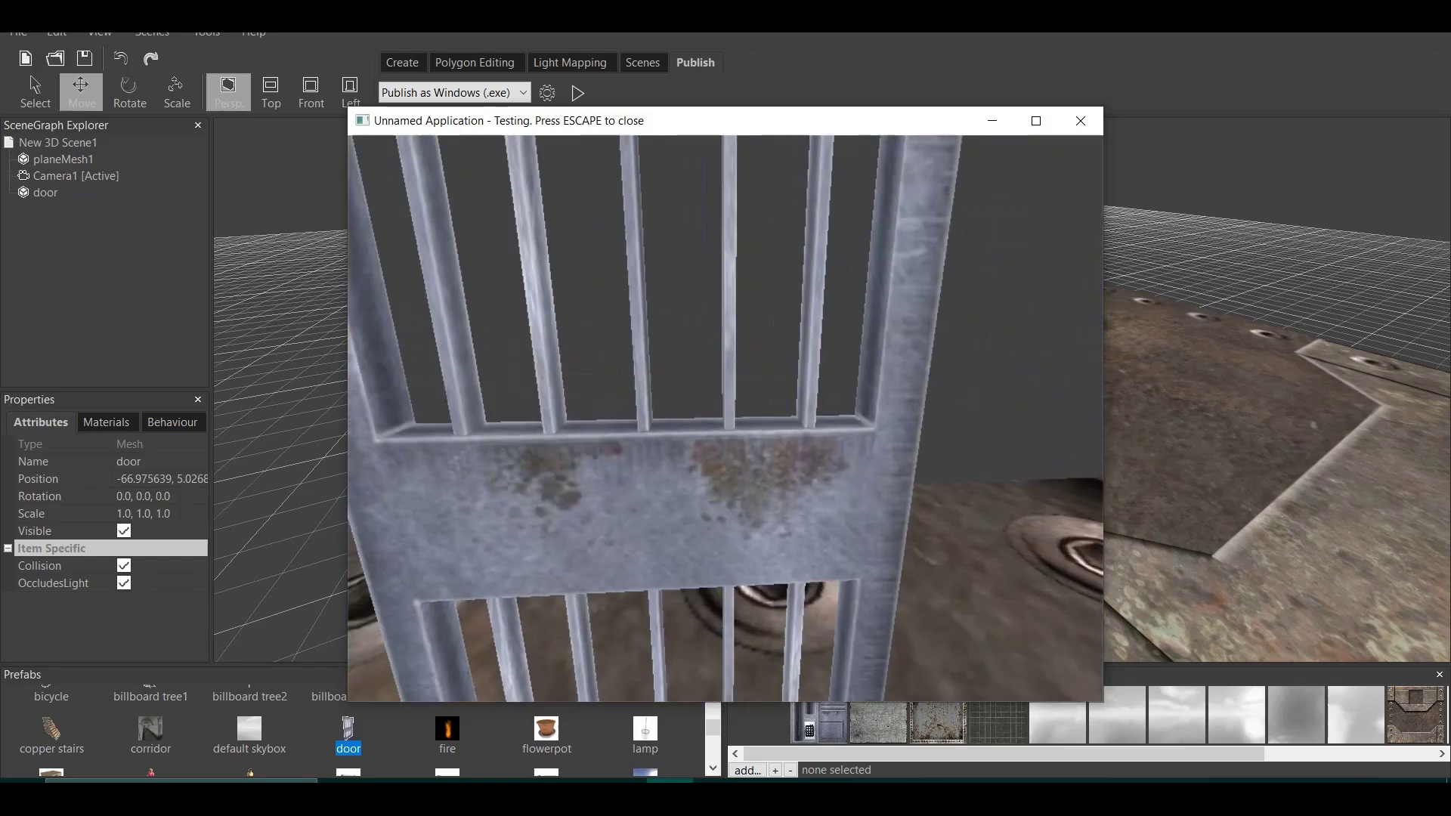
{"action": "key", "text": "s"}
{"action": "key", "text": "w"}
{"action": "key", "text": "s"}
{"action": "key", "text": "w"}
{"action": "key", "text": "s"}
{"action": "key", "text": "w"}
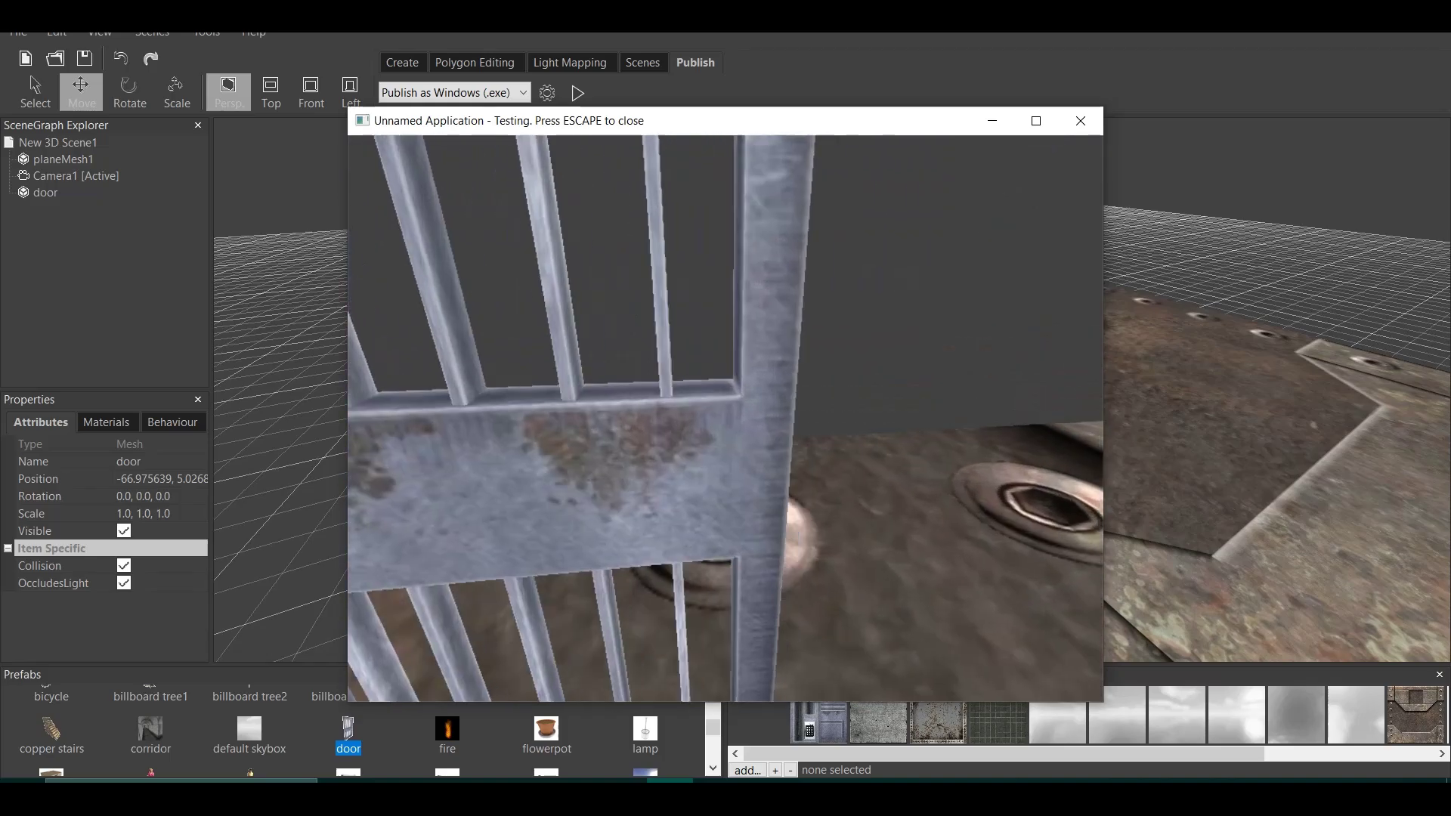
{"action": "key", "text": "s"}
{"action": "key", "text": "w"}
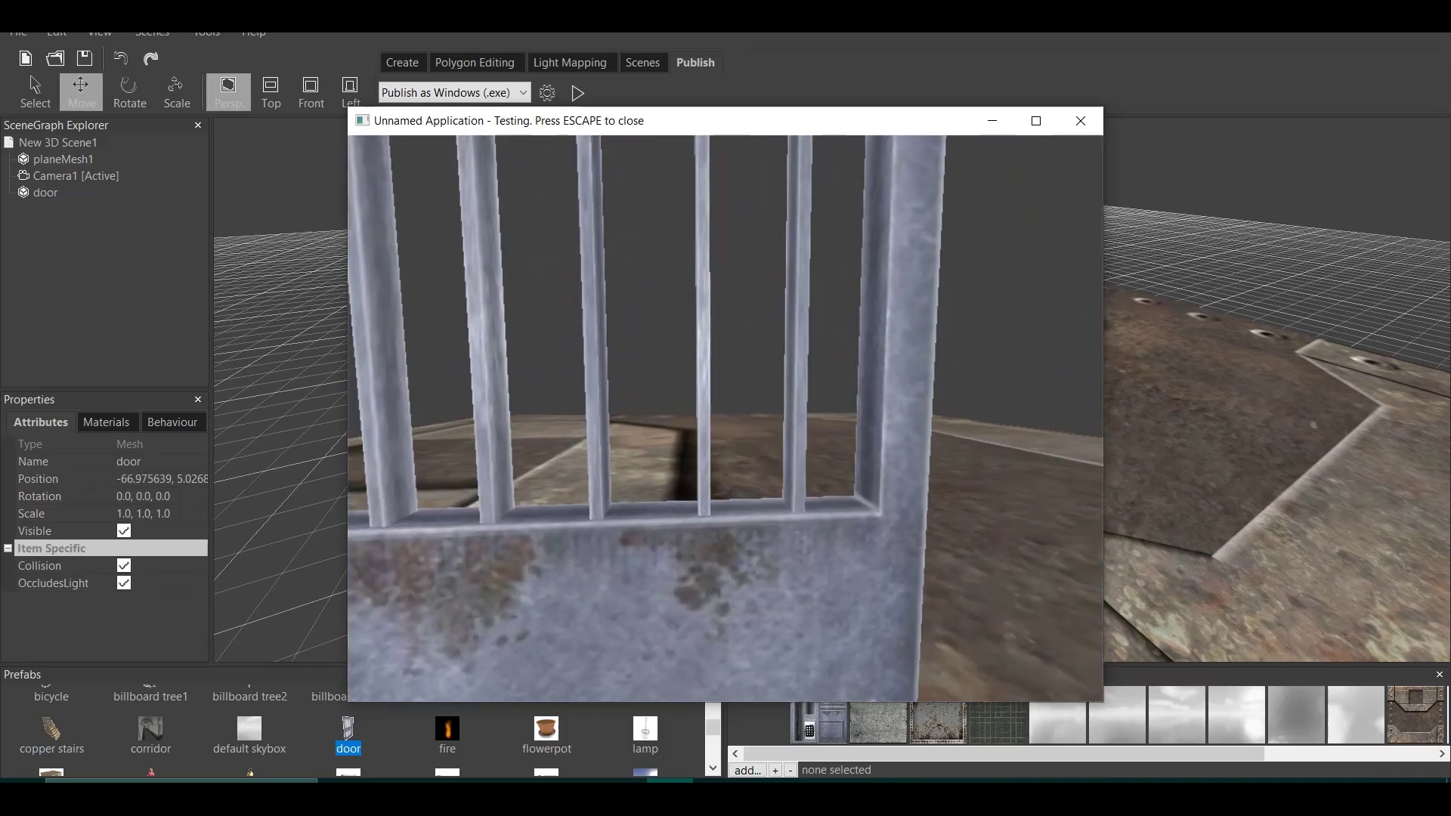
{"action": "key", "text": "s"}
{"action": "key", "text": "Escape"}
- Move the door along the X axis to about 15.17, farther in from the plane's edge
{"action": "scroll", "coordinate": [950, 477], "scroll_direction": "up", "scroll_amount": 1}
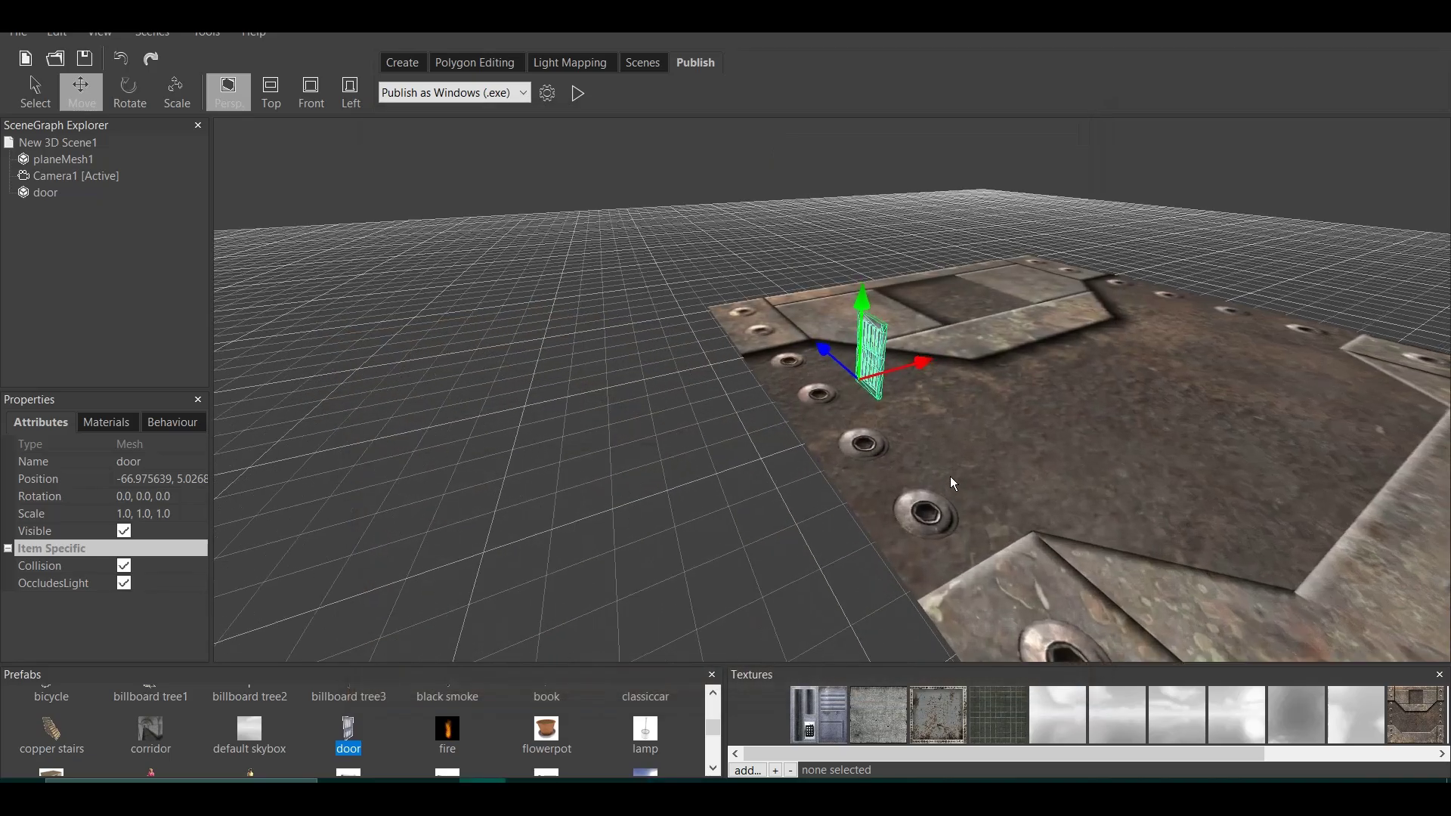
{"action": "scroll", "coordinate": [954, 478], "scroll_direction": "up", "scroll_amount": 5}
{"action": "middle_click_drag", "start_coordinate": [1063, 461], "coordinate": [1026, 475]}
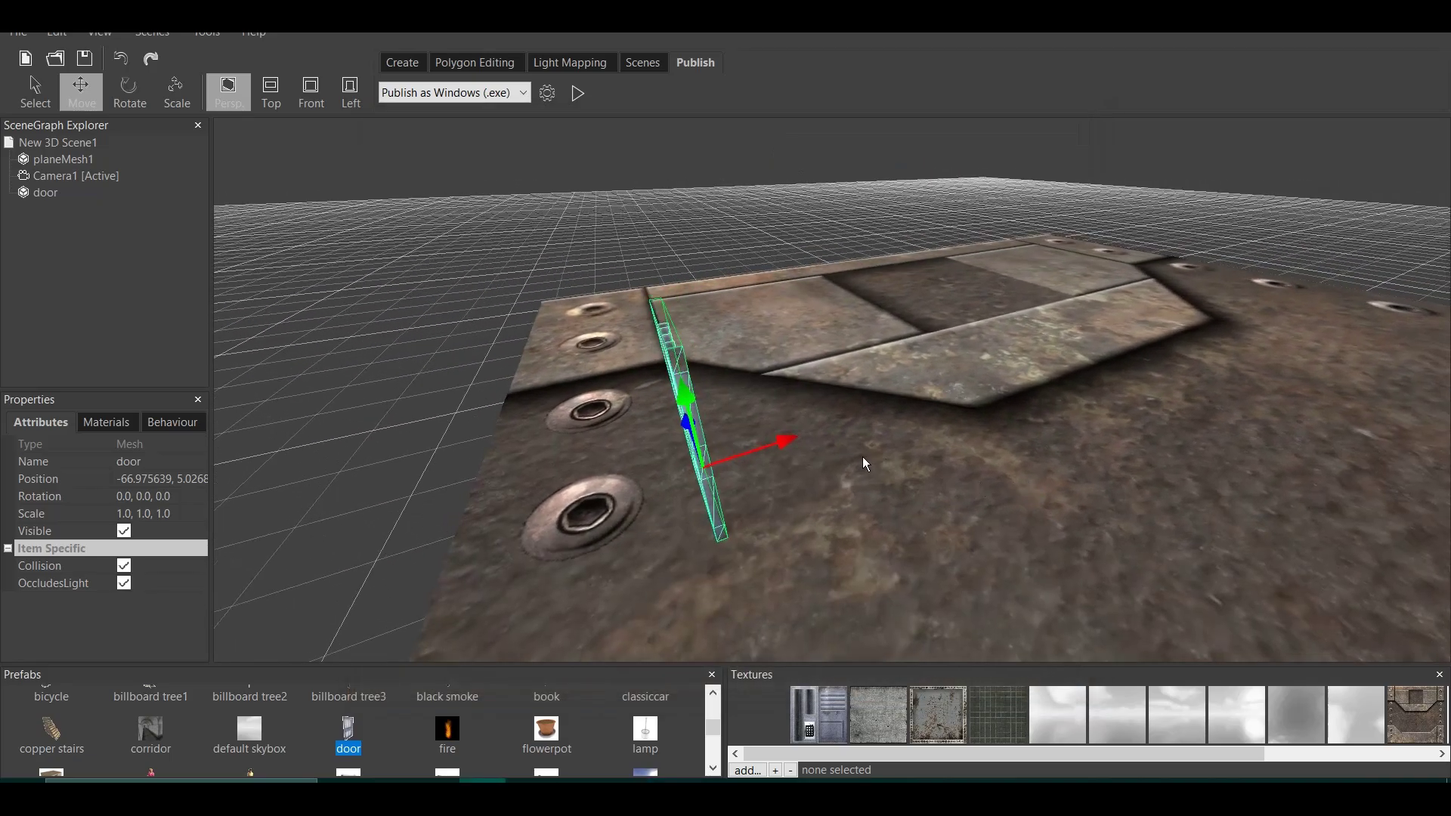
{"action": "left_click_drag", "start_coordinate": [787, 438], "coordinate": [1038, 447]}
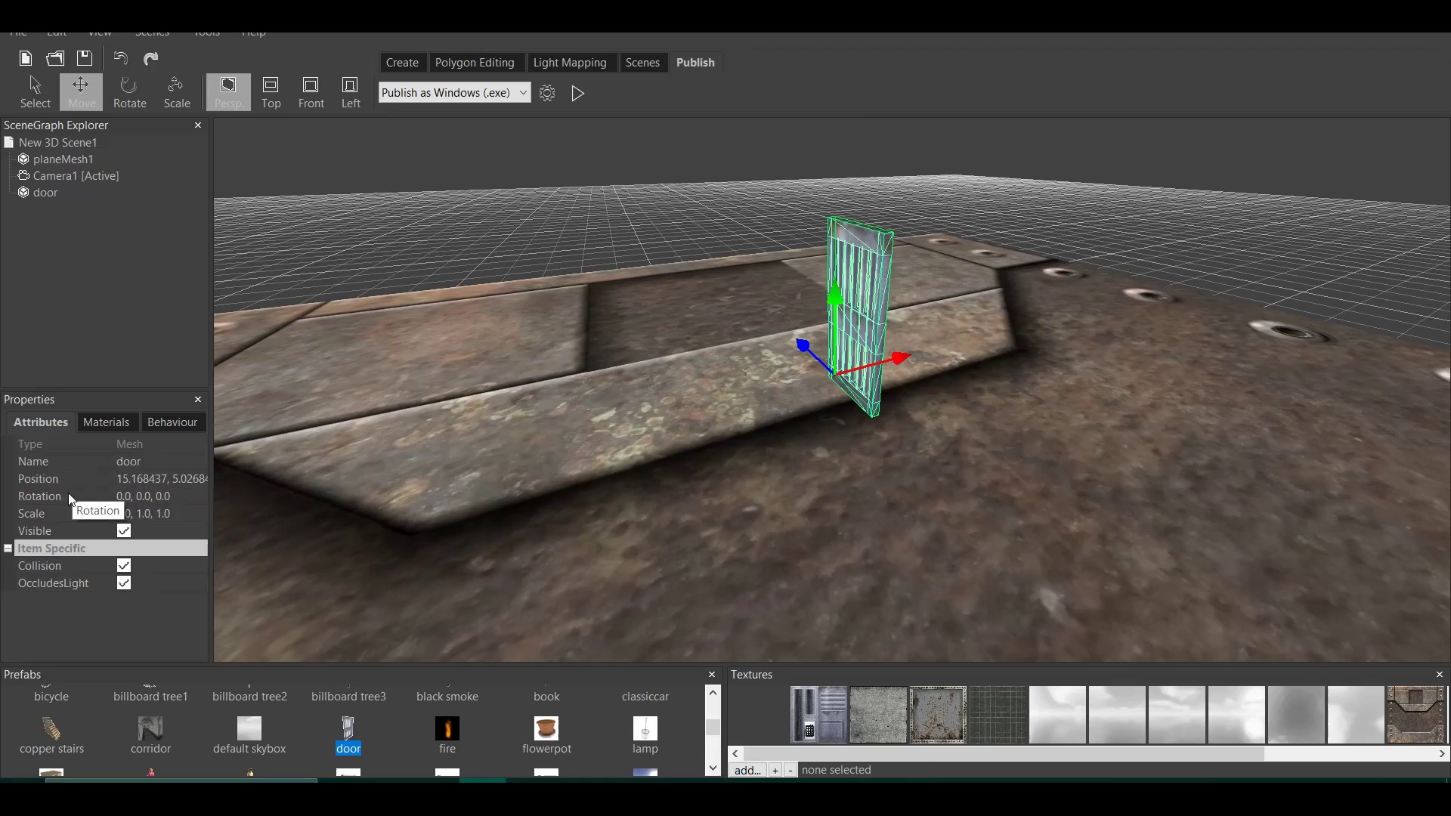
{"action": "left_click_drag", "start_coordinate": [792, 292], "coordinate": [945, 421]}
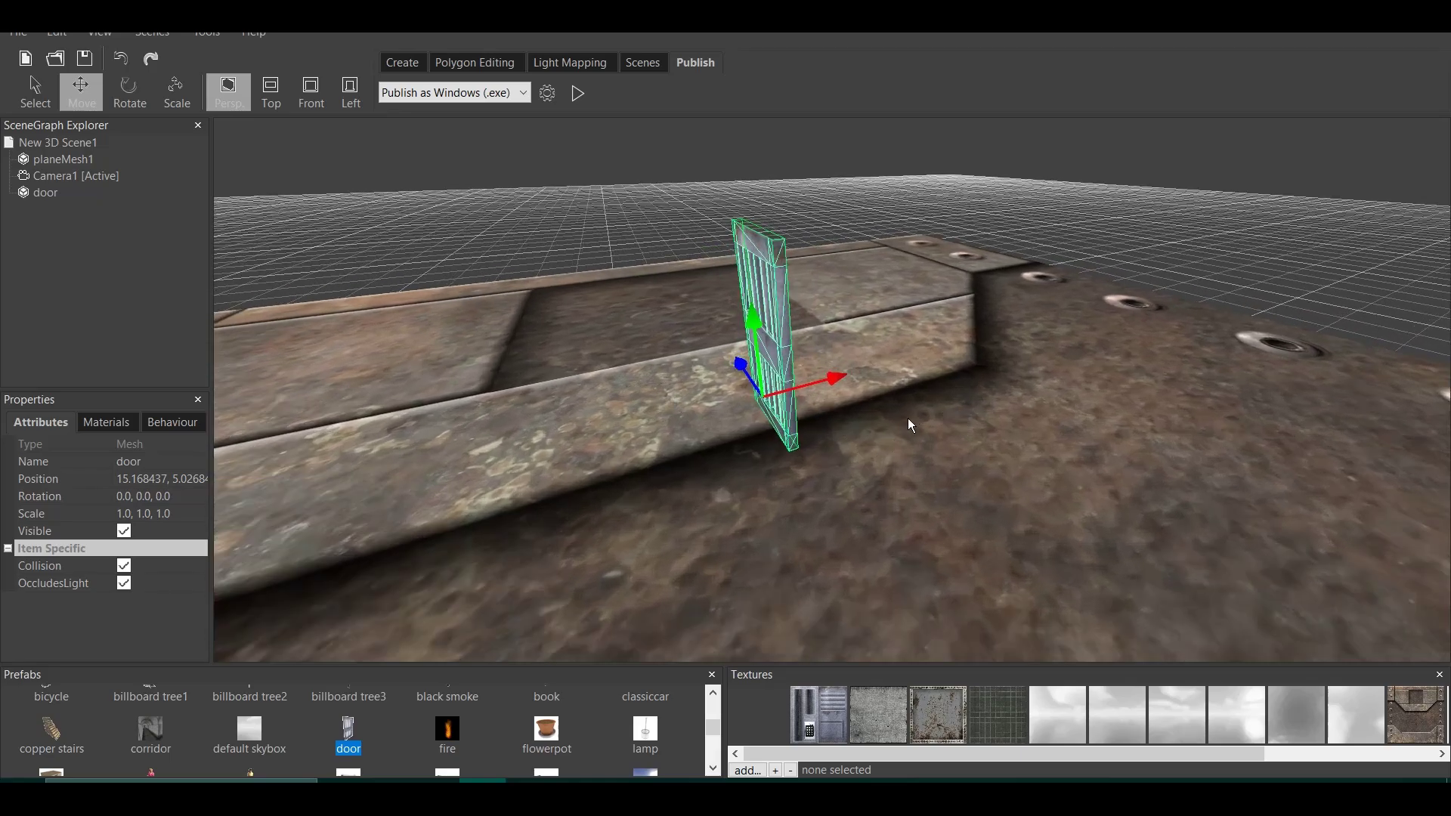
- Run the application test again, walk up to the relocated door repeatedly, look around it, and close the test
{"action": "left_click", "coordinate": [579, 94]}
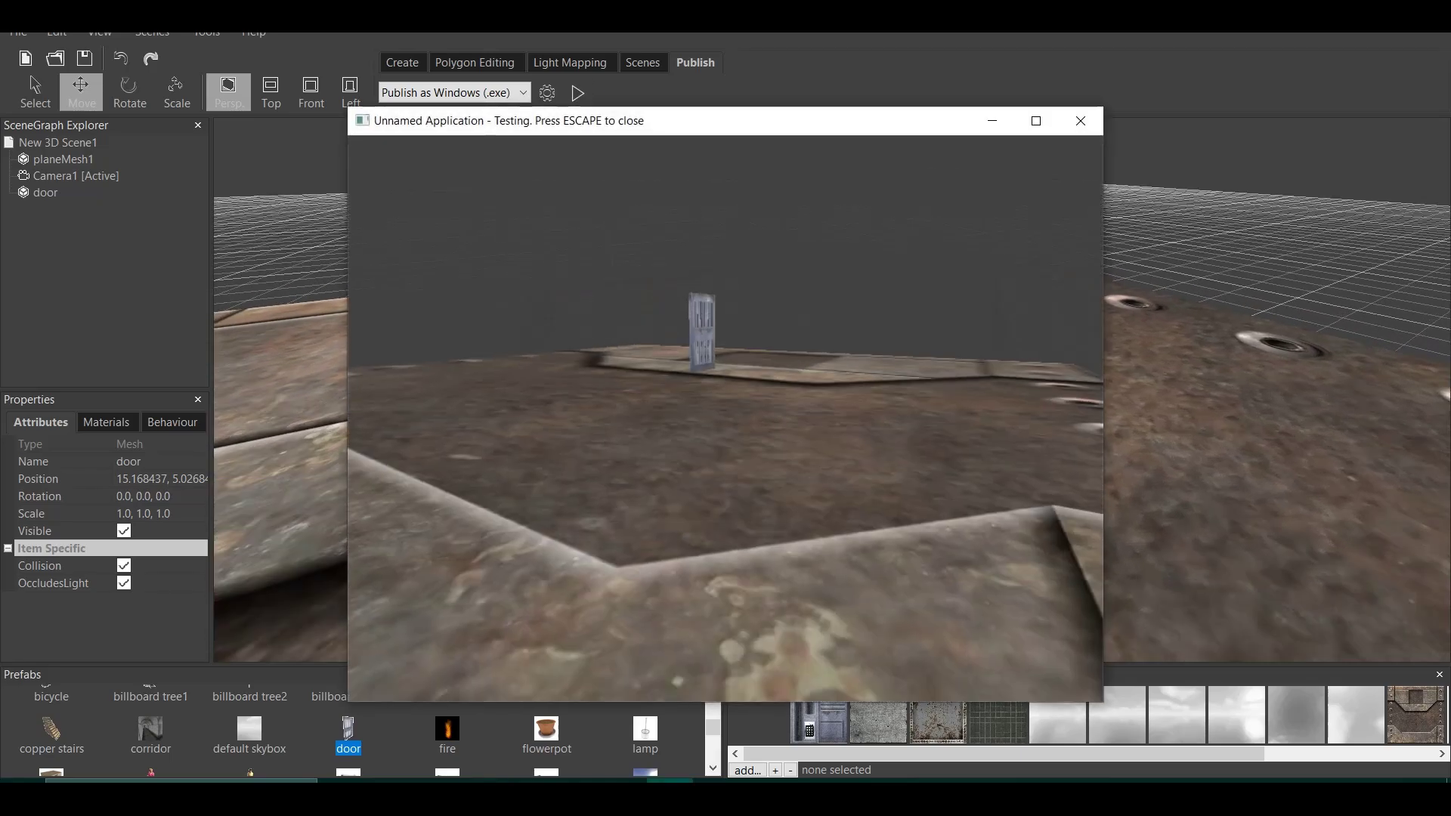
{"action": "key", "text": "w"}
{"action": "key", "text": "s"}
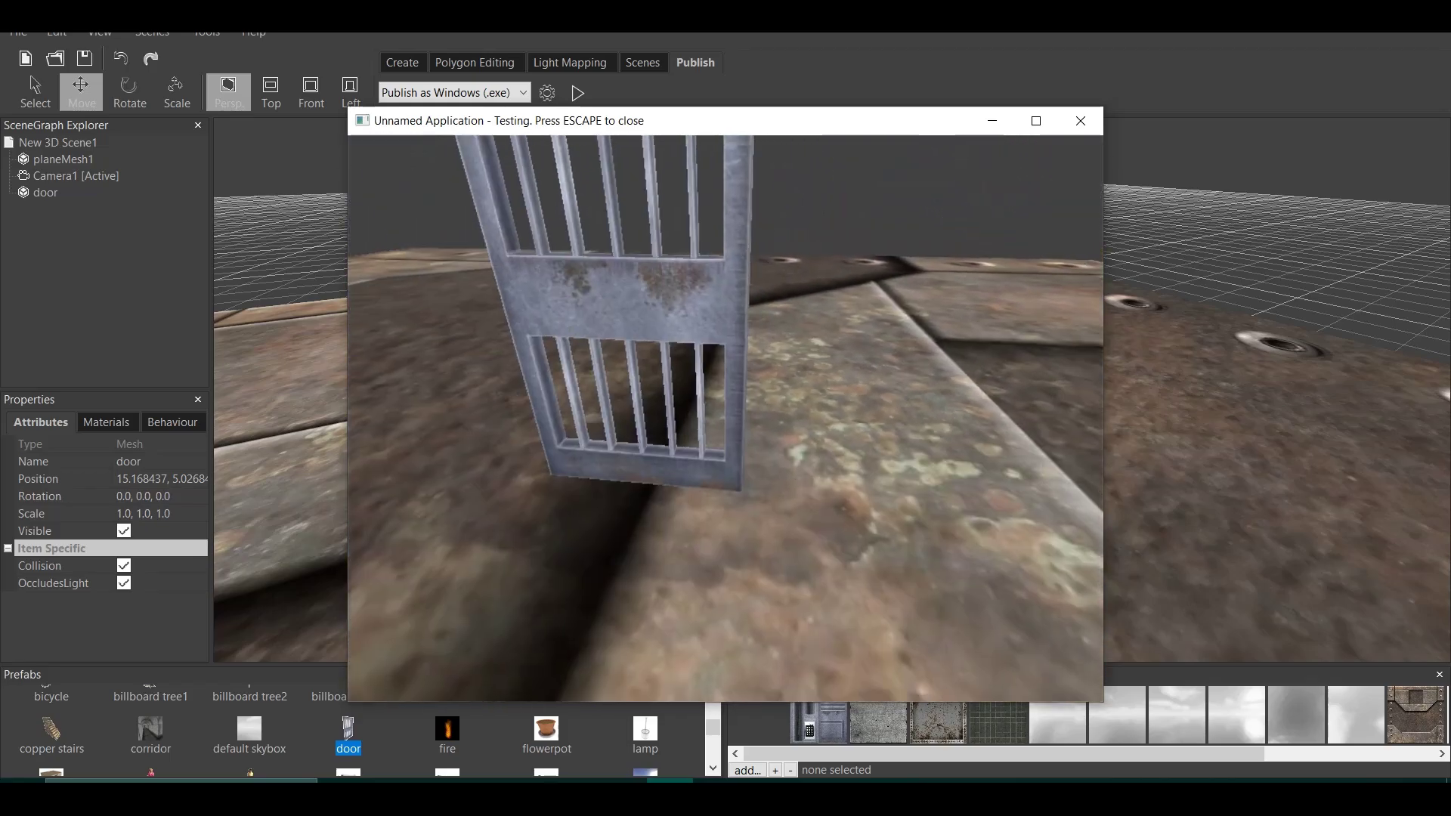
{"action": "key", "text": "w"}
{"action": "key", "text": "s"}
{"action": "key", "text": "w"}
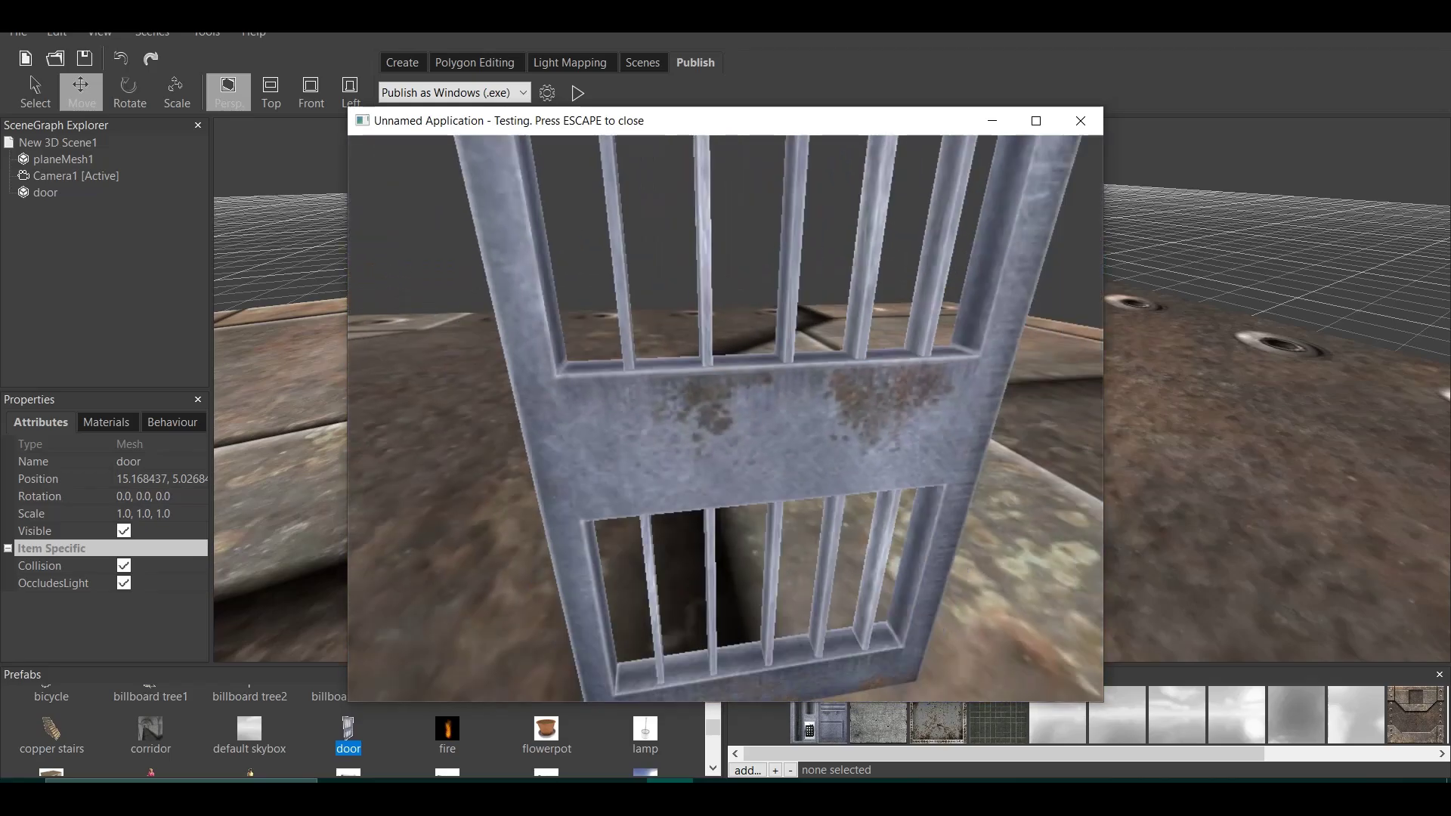
{"action": "key", "text": "s"}
{"action": "key", "text": "w"}
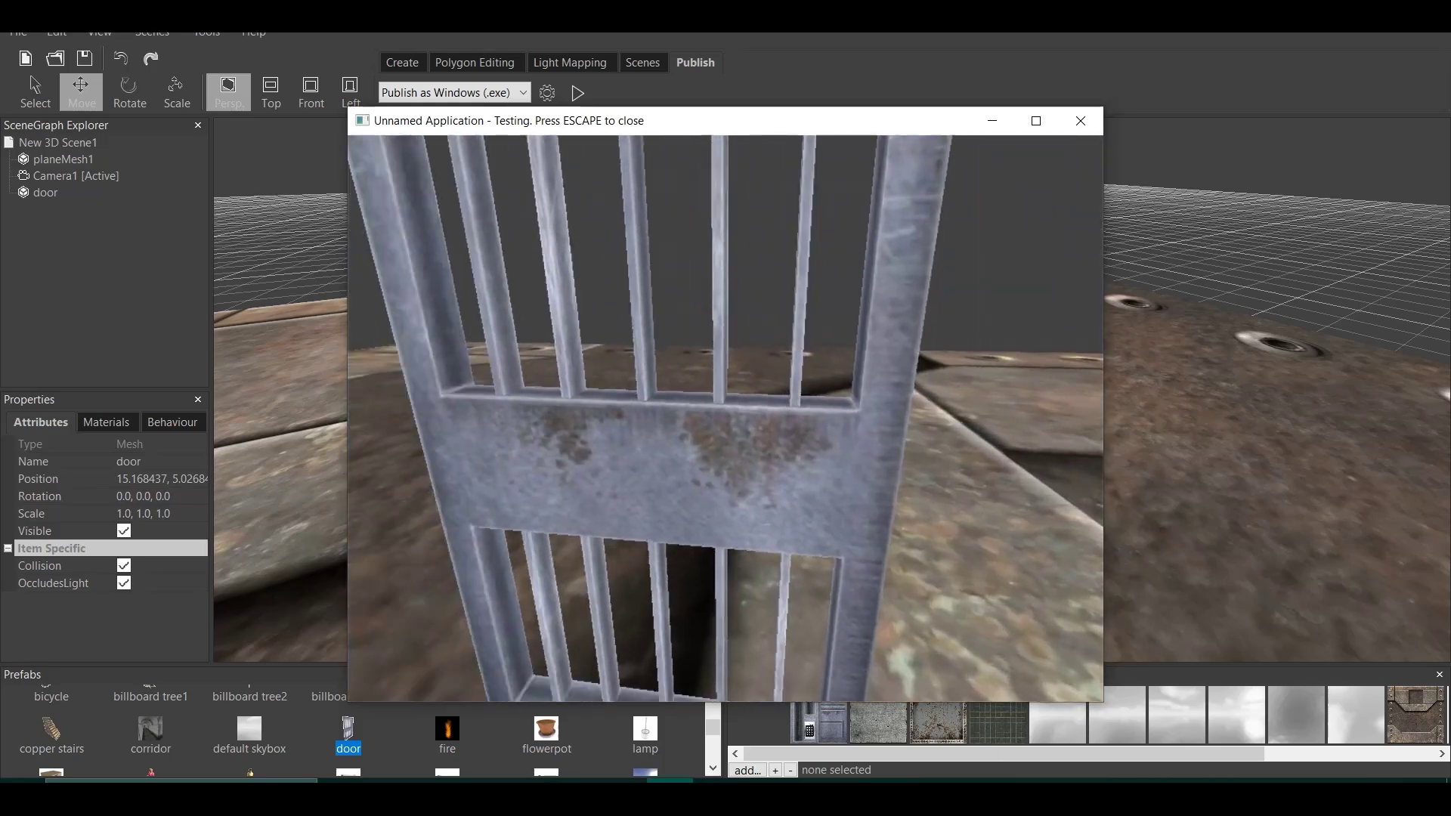
{"action": "key", "text": "s"}
{"action": "key", "text": "w"}
{"action": "key", "text": "Right"}
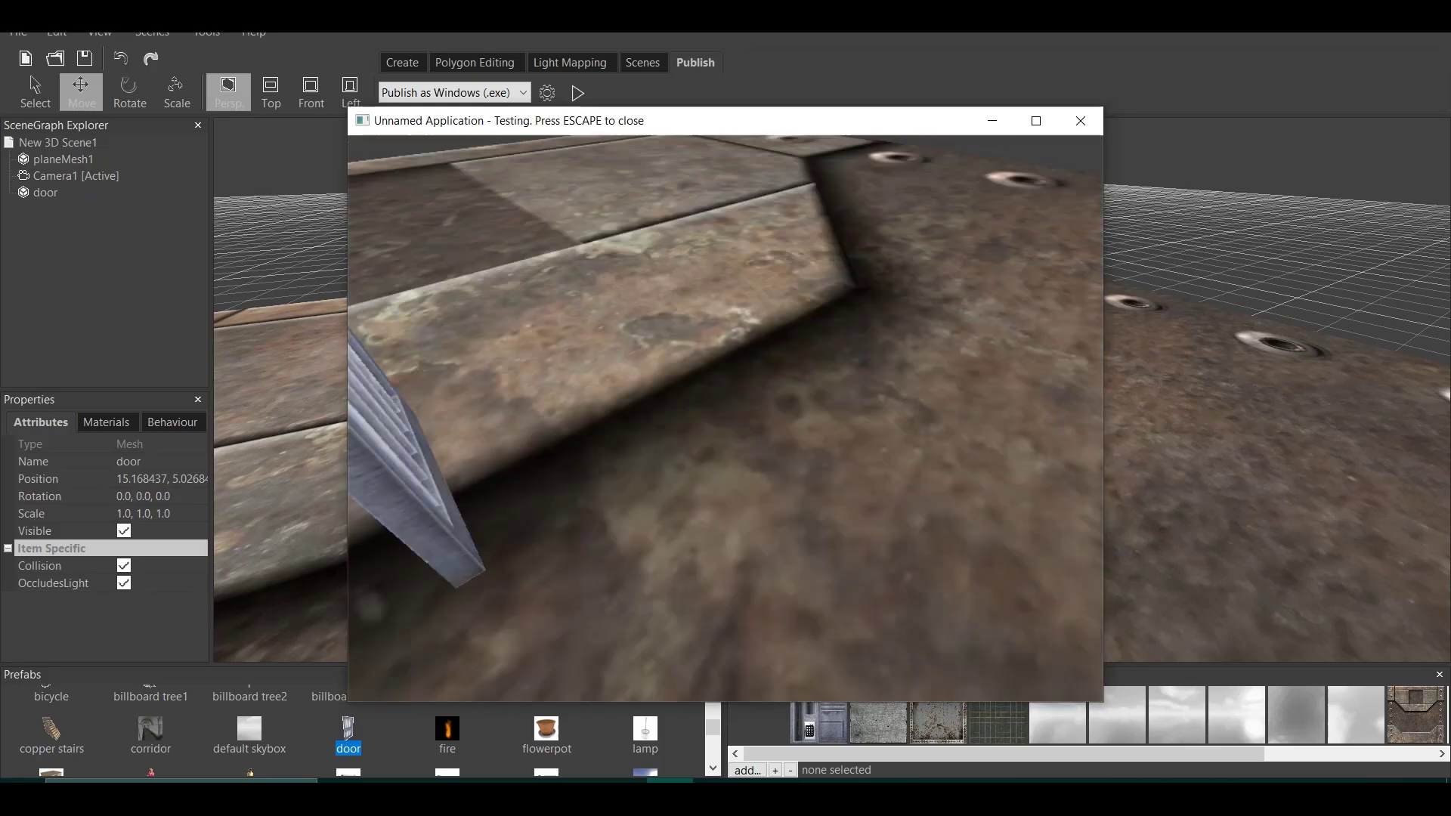
{"action": "key", "text": "Left"}
{"action": "key", "text": "Escape"}
- Rotate the door about its vertical axis to about 52 degrees with the Rotate tool
{"action": "middle_click_drag", "start_coordinate": [909, 465], "coordinate": [931, 466]}
{"action": "scroll", "coordinate": [966, 484], "scroll_direction": "up", "scroll_amount": 6}
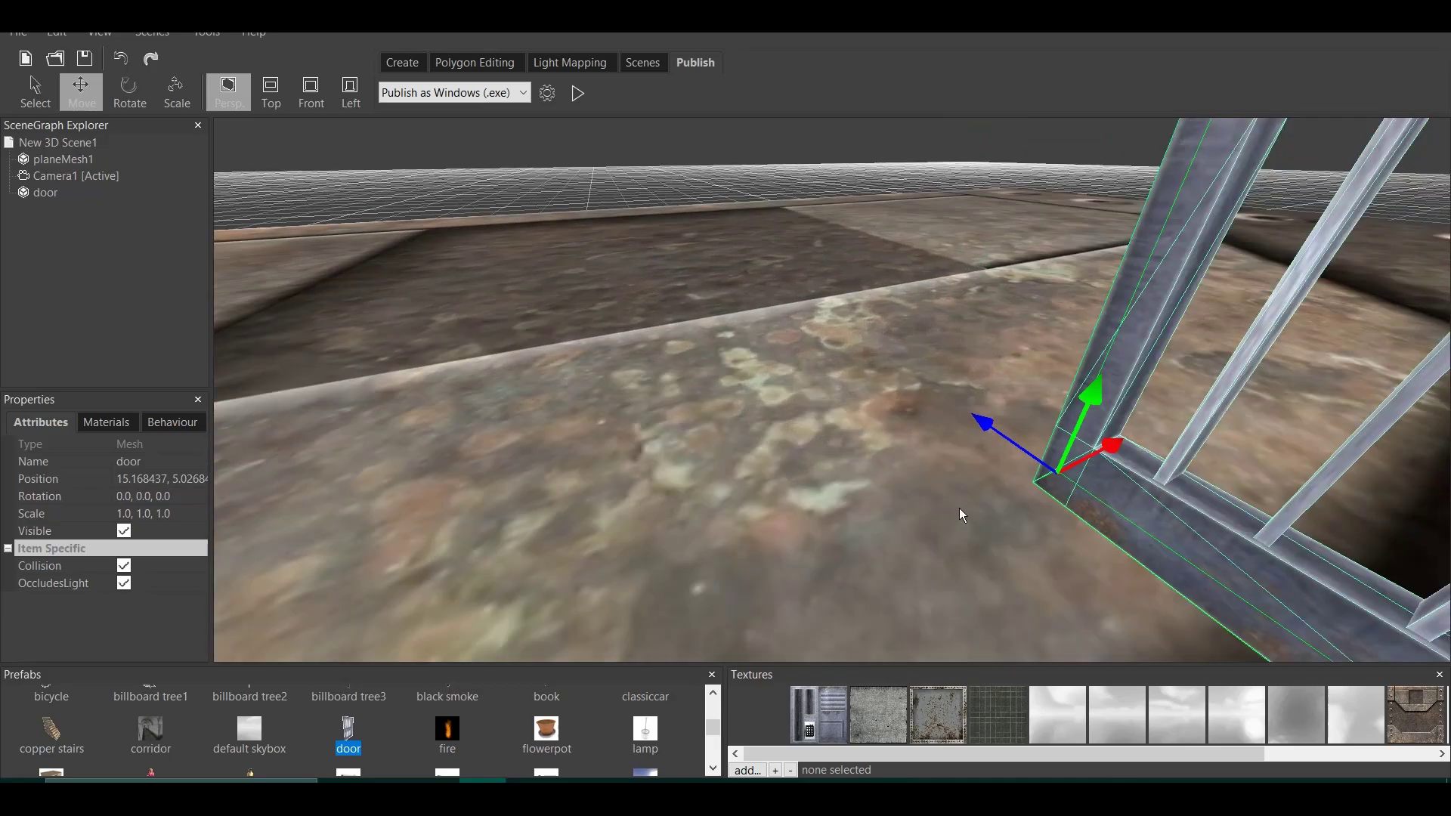
{"action": "right_click_drag", "start_coordinate": [959, 508], "coordinate": [985, 501]}
{"action": "scroll", "coordinate": [986, 491], "scroll_direction": "up", "scroll_amount": 5}
{"action": "middle_click_drag", "start_coordinate": [987, 483], "coordinate": [979, 495]}
{"action": "scroll", "coordinate": [809, 544], "scroll_direction": "down", "scroll_amount": 5}
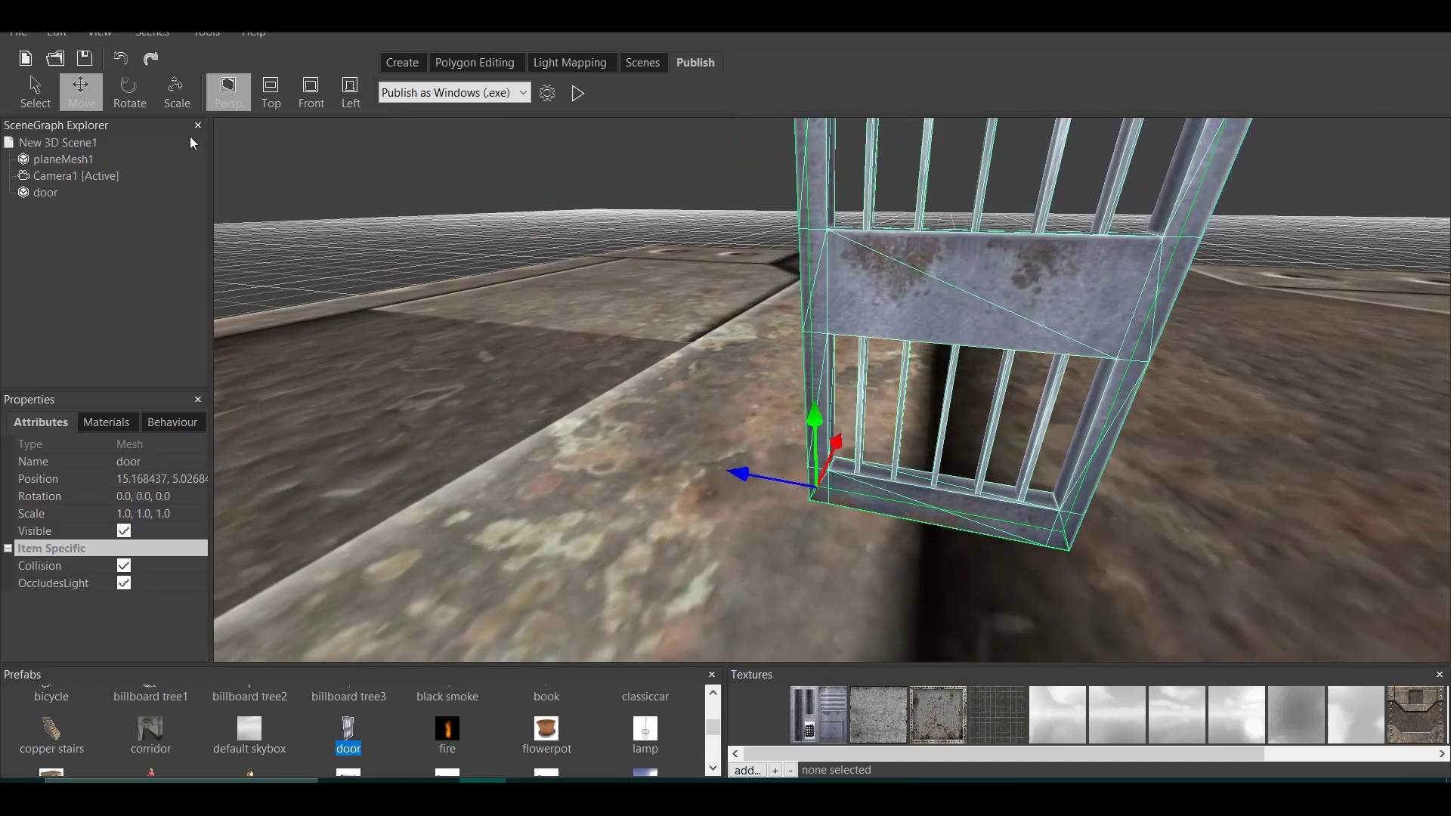
{"action": "left_click", "coordinate": [130, 99]}
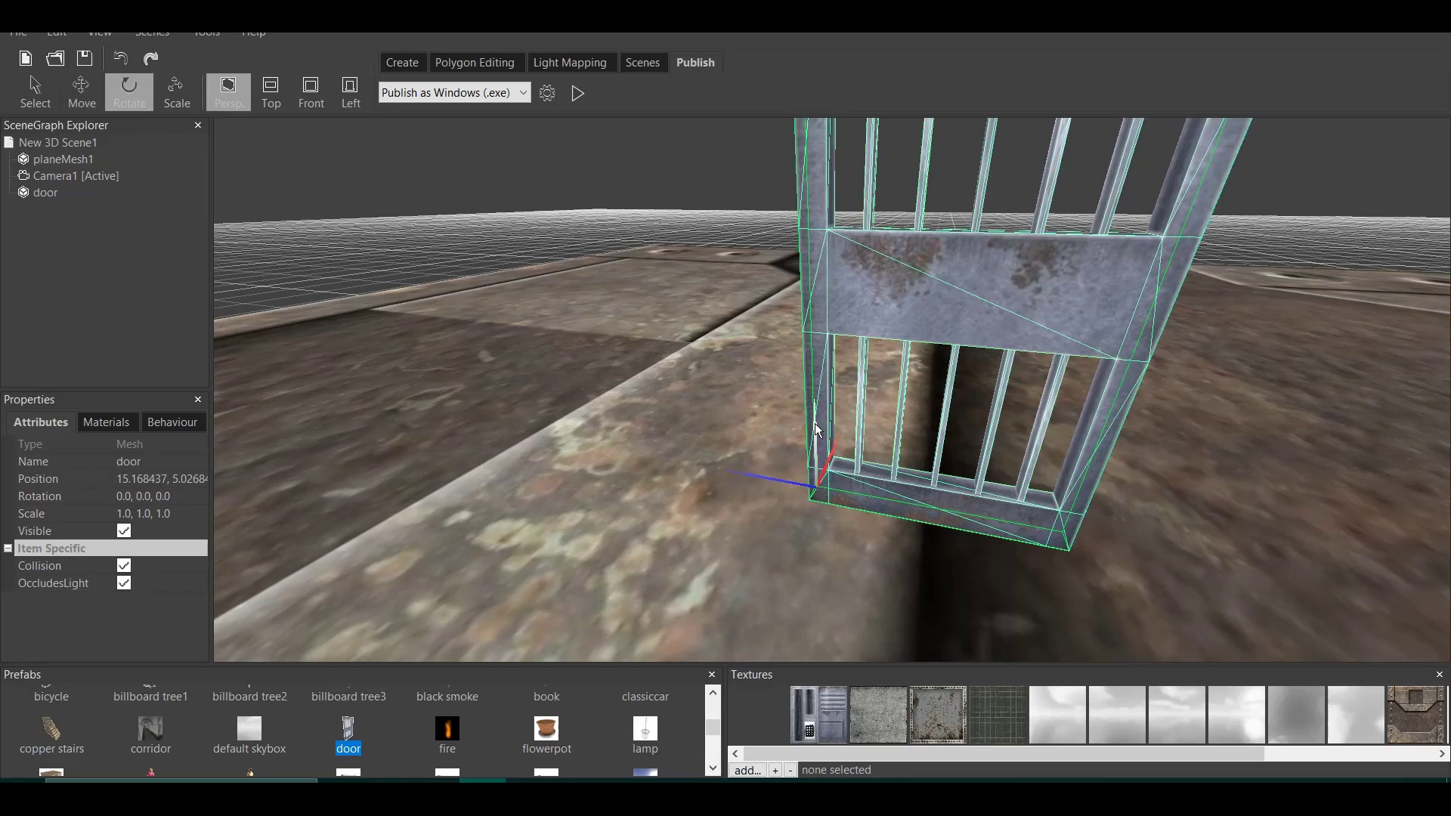
{"action": "left_click_drag", "start_coordinate": [815, 424], "coordinate": [776, 451]}
{"action": "left_click", "coordinate": [63, 499]}
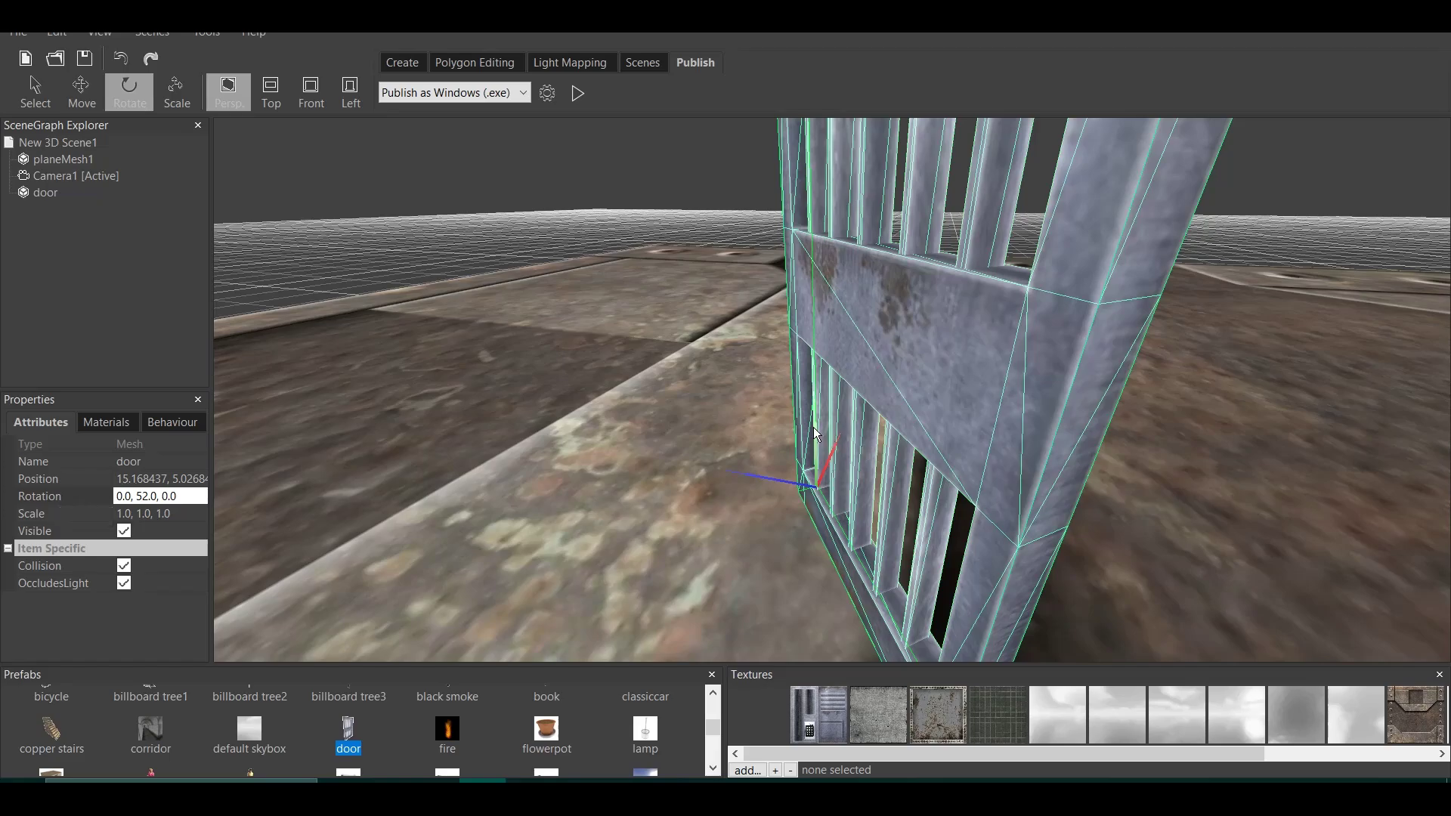
- Swing the door freely in both directions about its vertical axis, ending at about -99 degrees
{"action": "left_click_drag", "start_coordinate": [819, 429], "coordinate": [781, 442]}
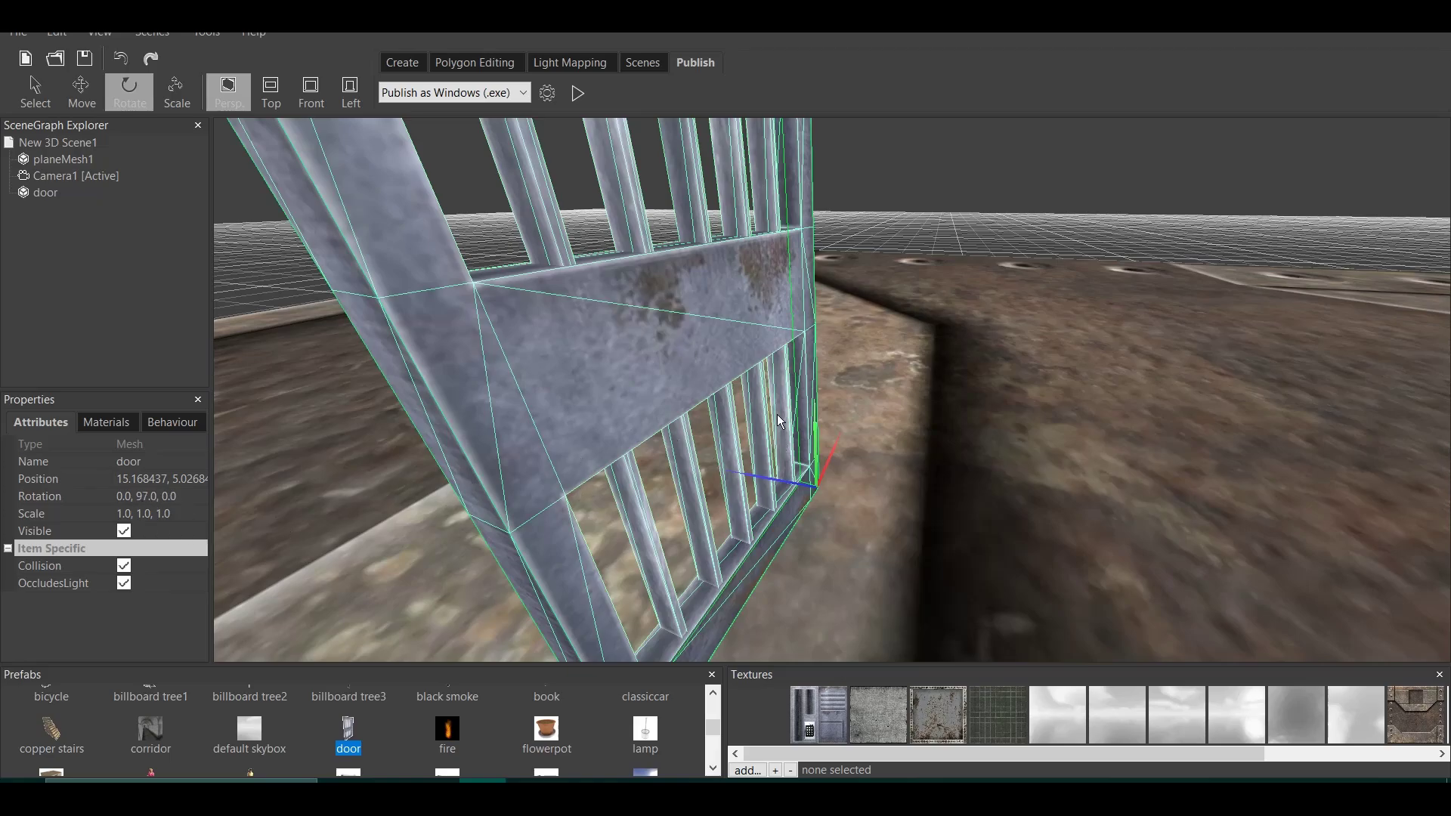
{"action": "left_click_drag", "start_coordinate": [815, 424], "coordinate": [953, 301]}
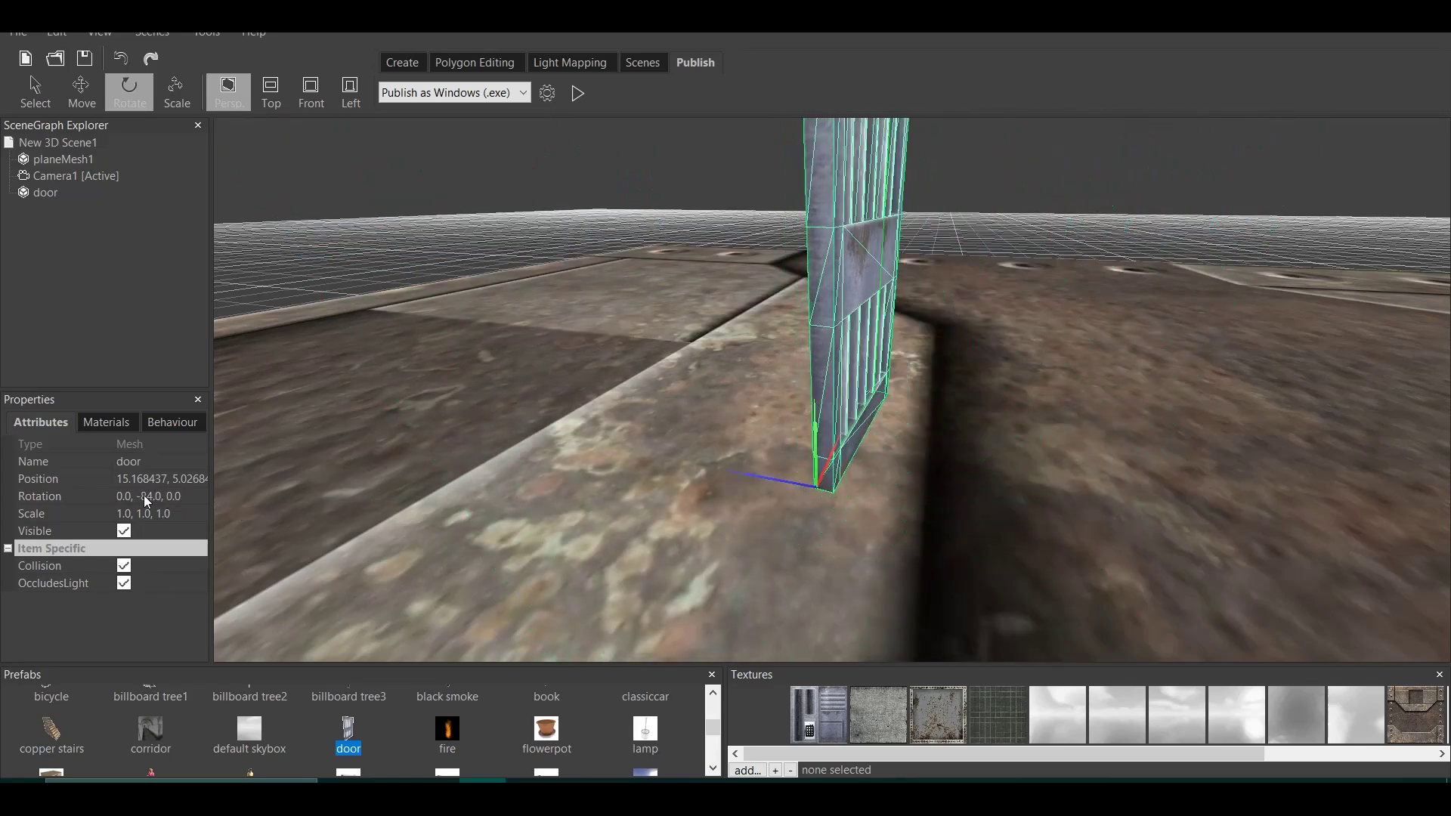
{"action": "left_click_drag", "start_coordinate": [814, 429], "coordinate": [681, 443]}
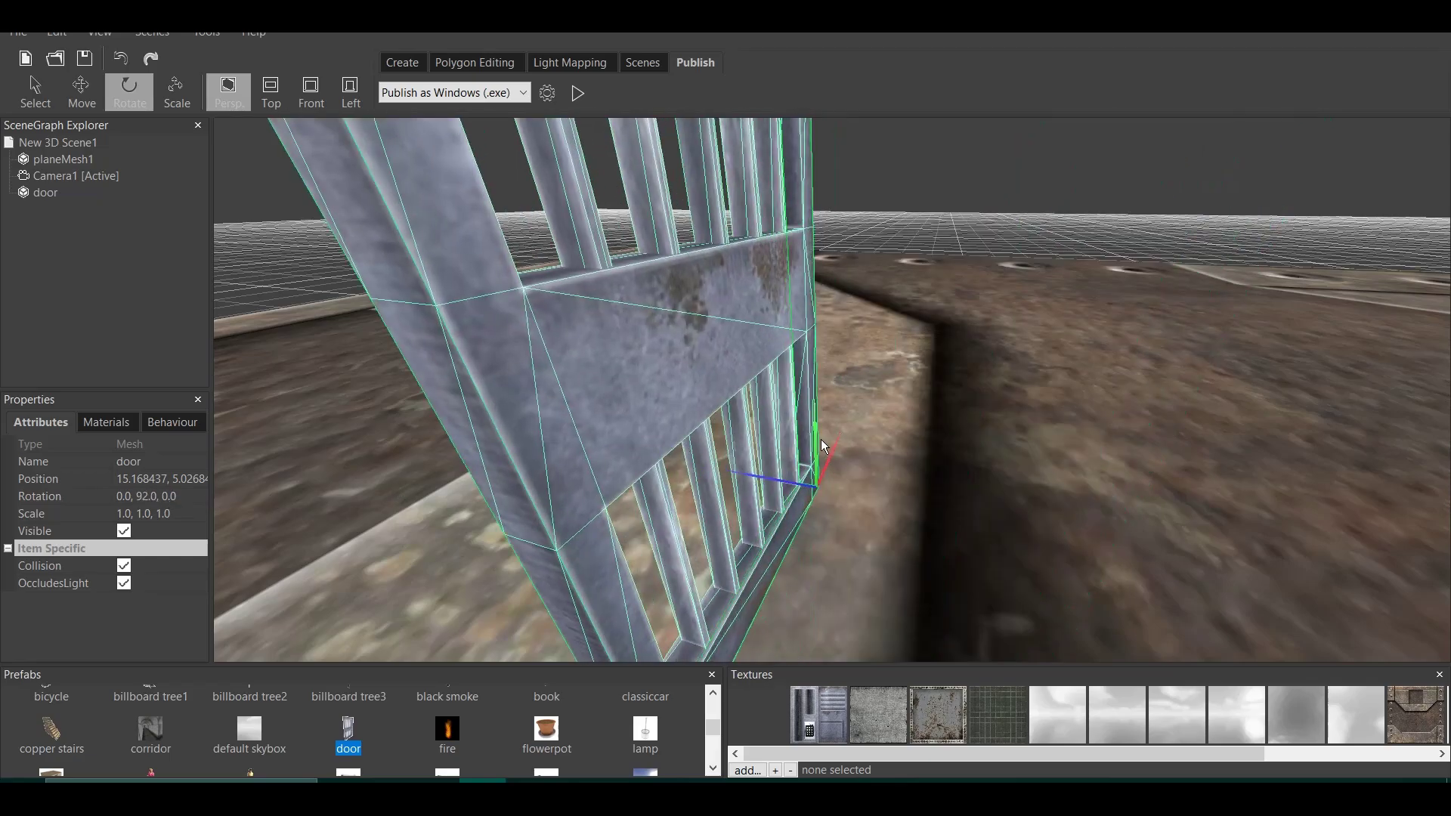
{"action": "left_click_drag", "start_coordinate": [815, 434], "coordinate": [656, 460]}
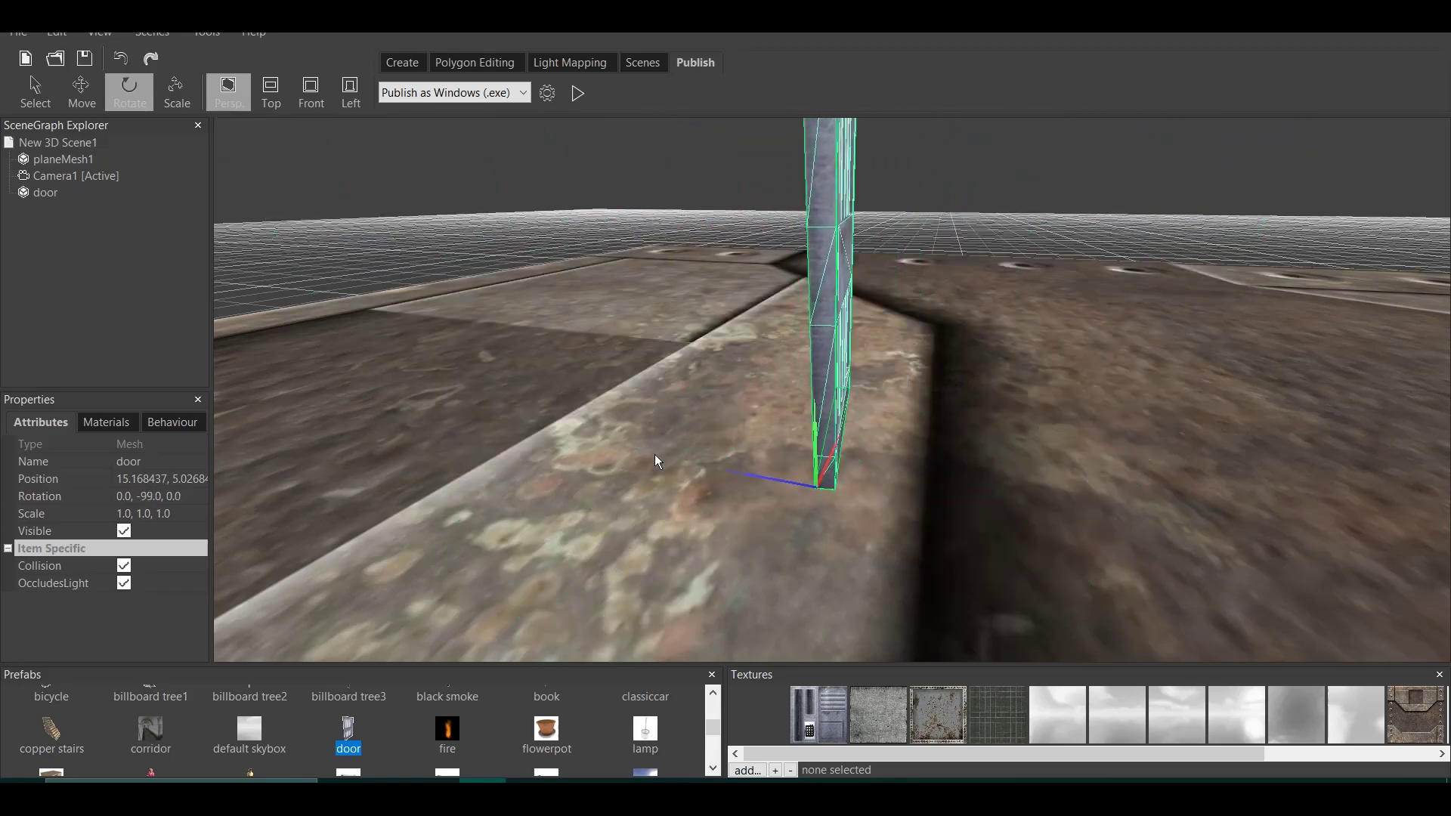
- Reset the door's rotation to 0
{"action": "double_click", "coordinate": [171, 500]}
{"action": "type", "text": "0"}
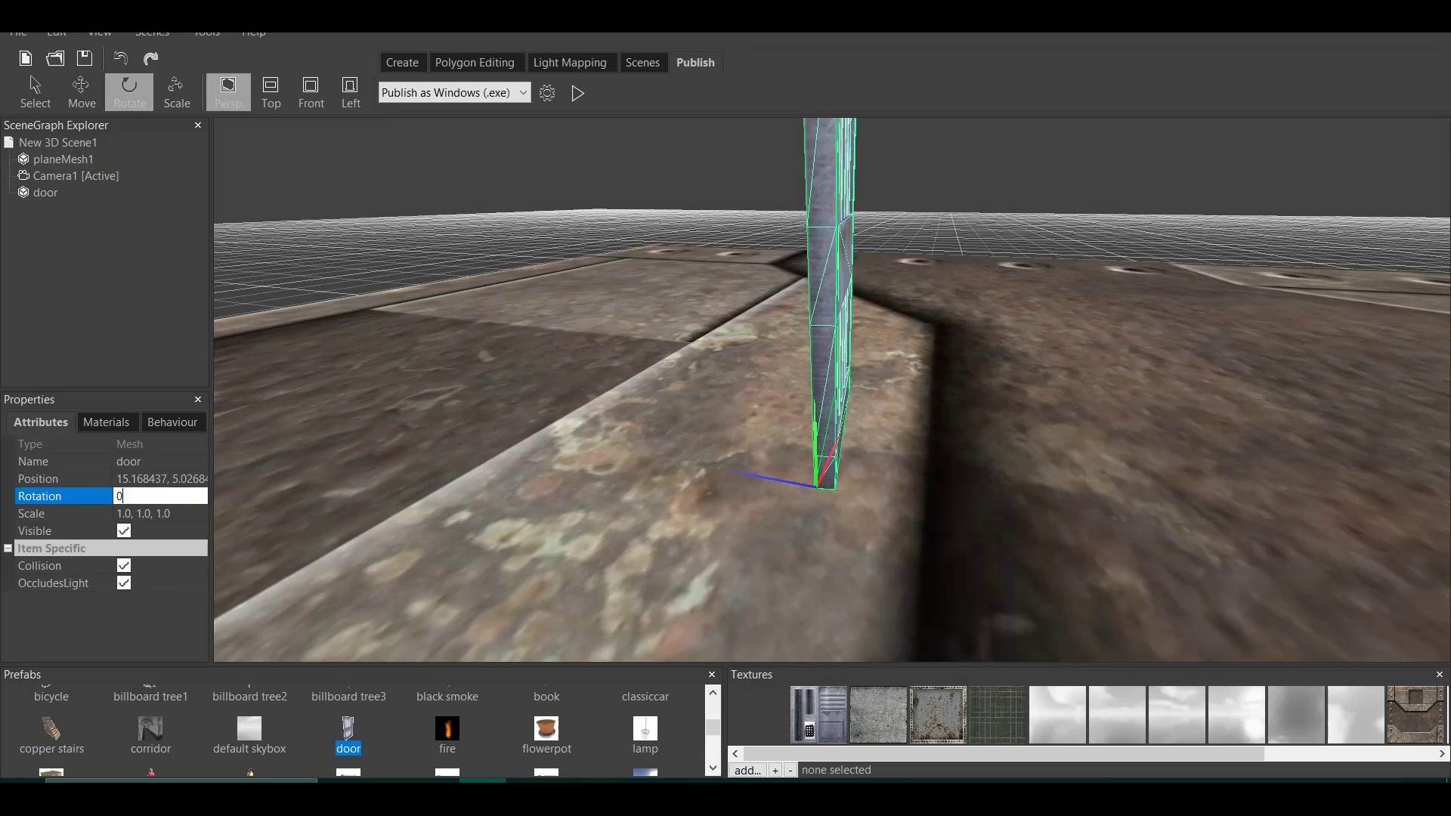
{"action": "key", "text": "Return"}
{"action": "scroll", "coordinate": [956, 369], "scroll_direction": "down", "scroll_amount": 5}
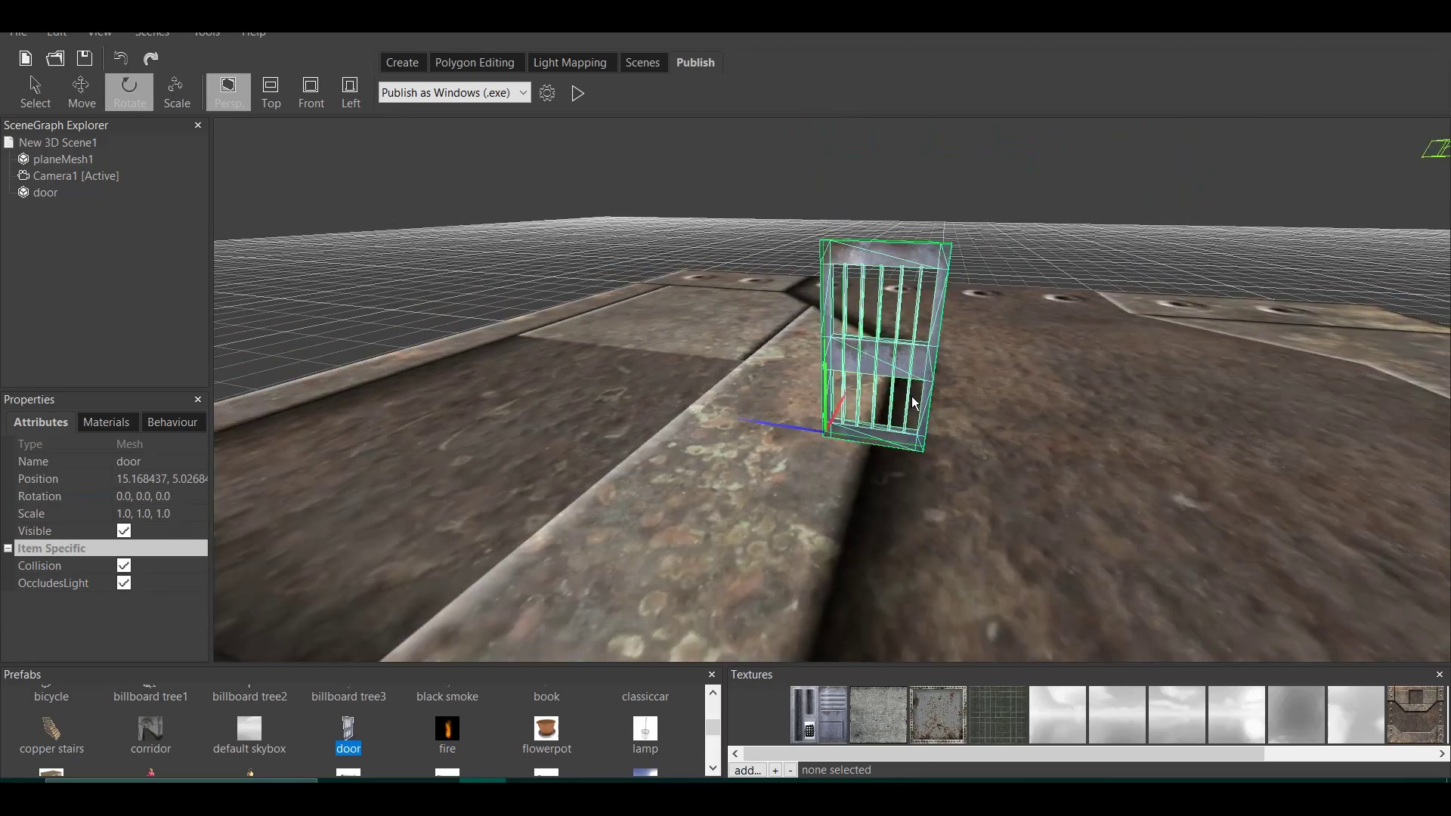
- Rotate the door about its vertical axis and set its rotation to exactly 0.0, 90.0, 0.0
{"action": "scroll", "coordinate": [955, 369], "scroll_direction": "up", "scroll_amount": 4}
{"action": "right_click_drag", "start_coordinate": [955, 369], "coordinate": [913, 370]}
{"action": "right_click_drag", "start_coordinate": [826, 365], "coordinate": [868, 360]}
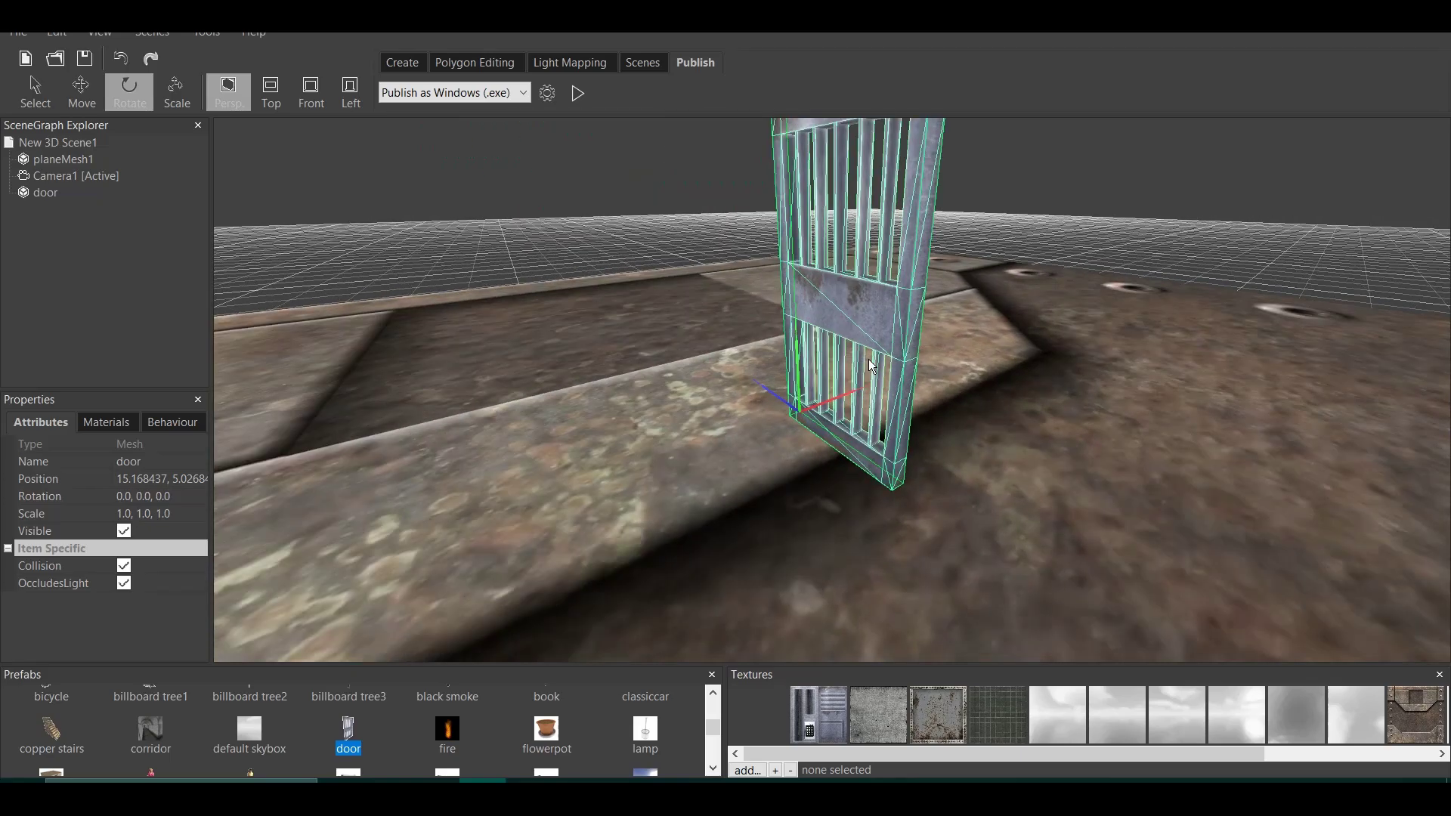
{"action": "middle_click_drag", "start_coordinate": [972, 344], "coordinate": [968, 352]}
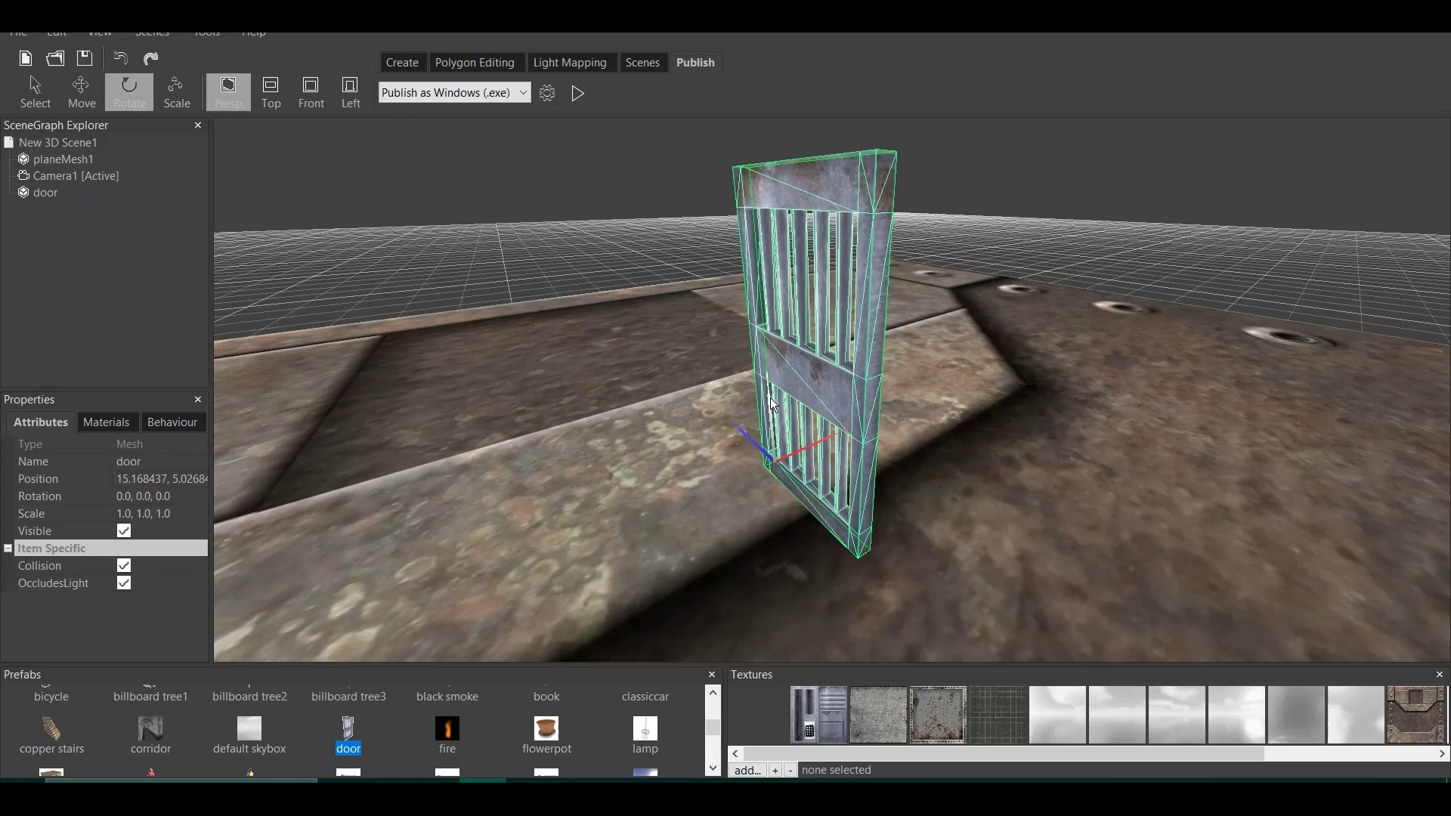
{"action": "left_click_drag", "start_coordinate": [770, 398], "coordinate": [701, 415]}
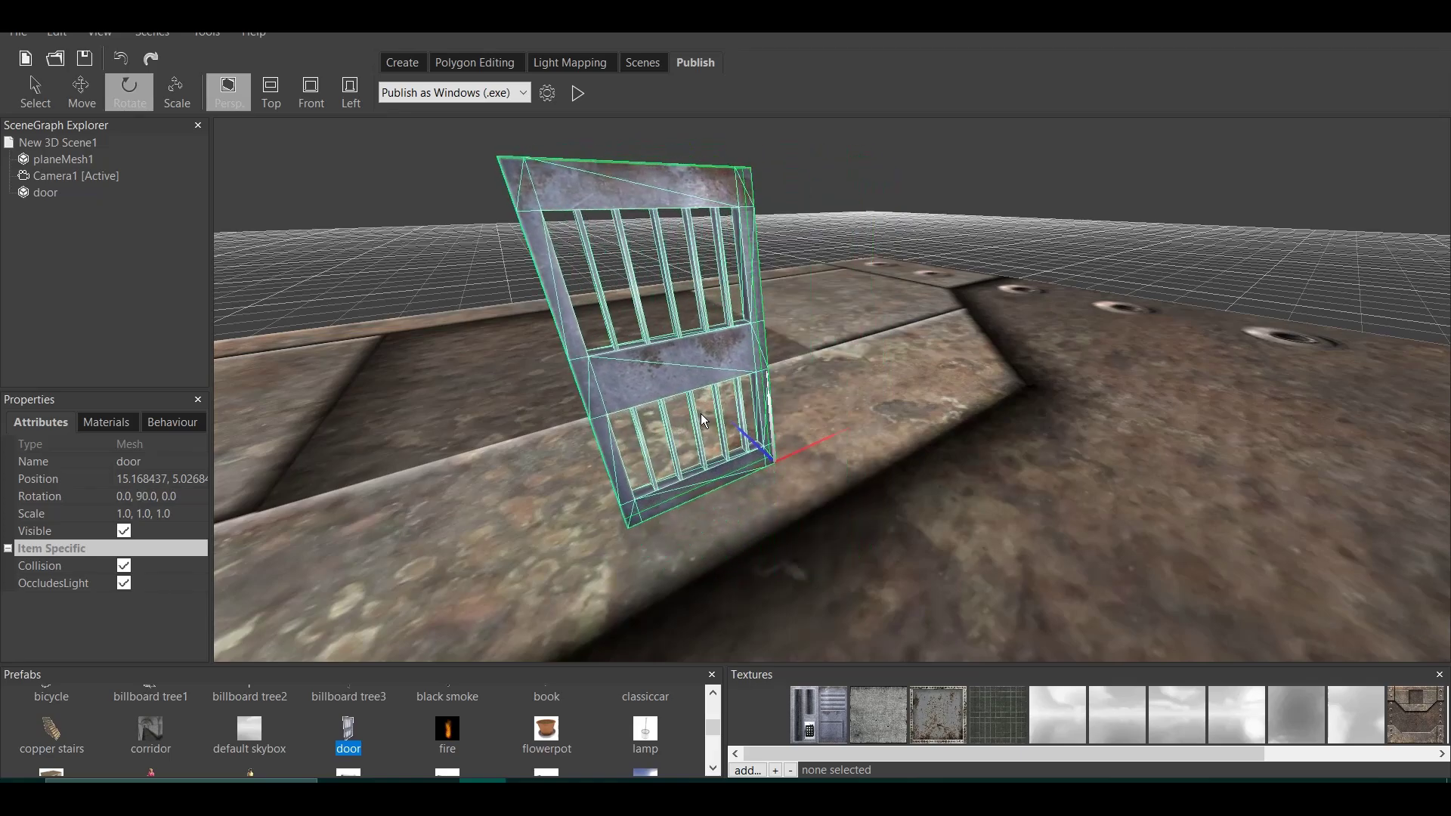
{"action": "left_click", "coordinate": [146, 499]}
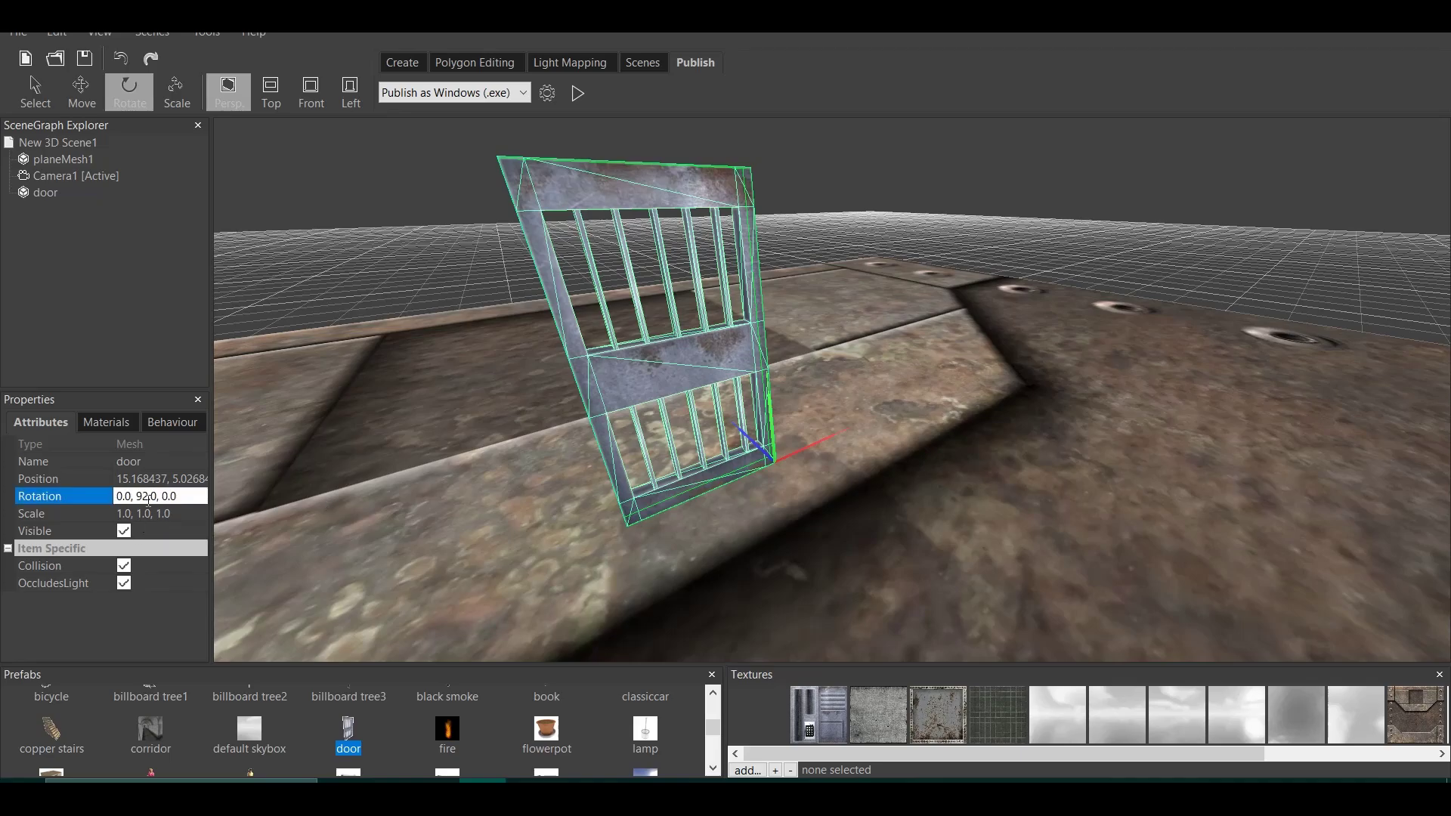
{"action": "key", "text": "BackSpace"}
{"action": "type", "text": "0"}
{"action": "key", "text": "Return"}
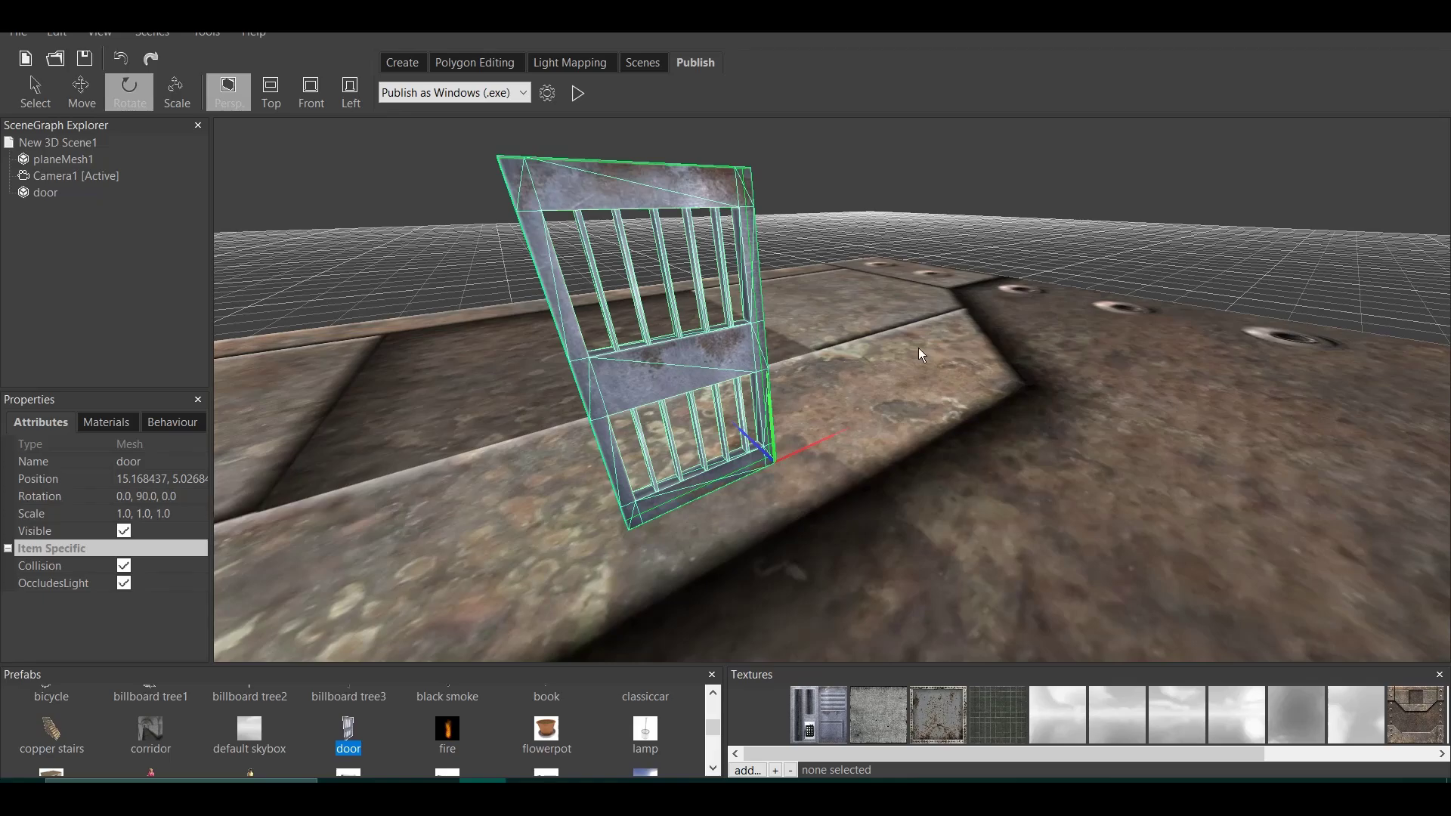
- Test the application to view the rotated door in the scene, and close the test
{"action": "right_click_drag", "start_coordinate": [960, 330], "coordinate": [900, 337]}
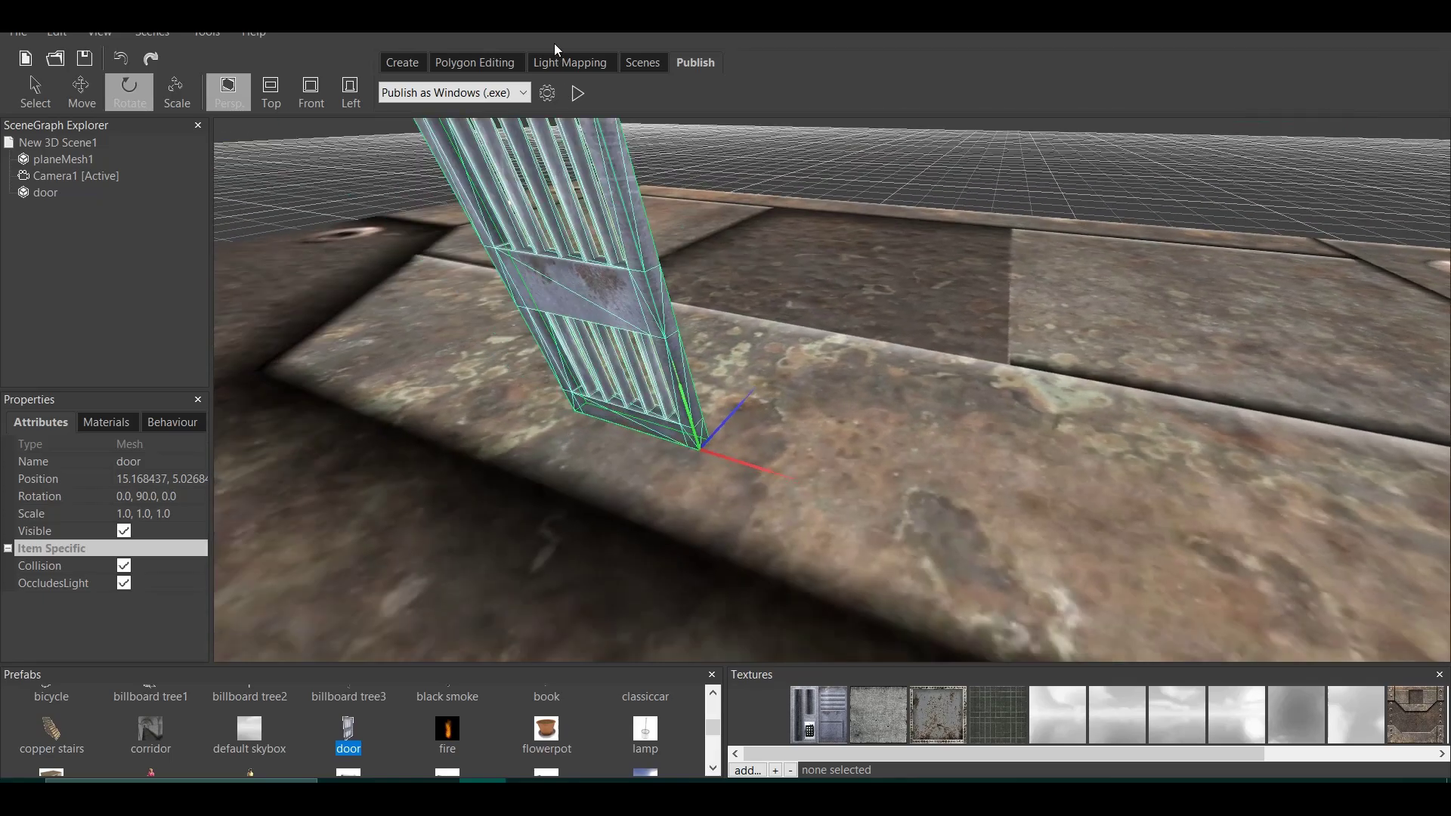
{"action": "left_click", "coordinate": [576, 92]}
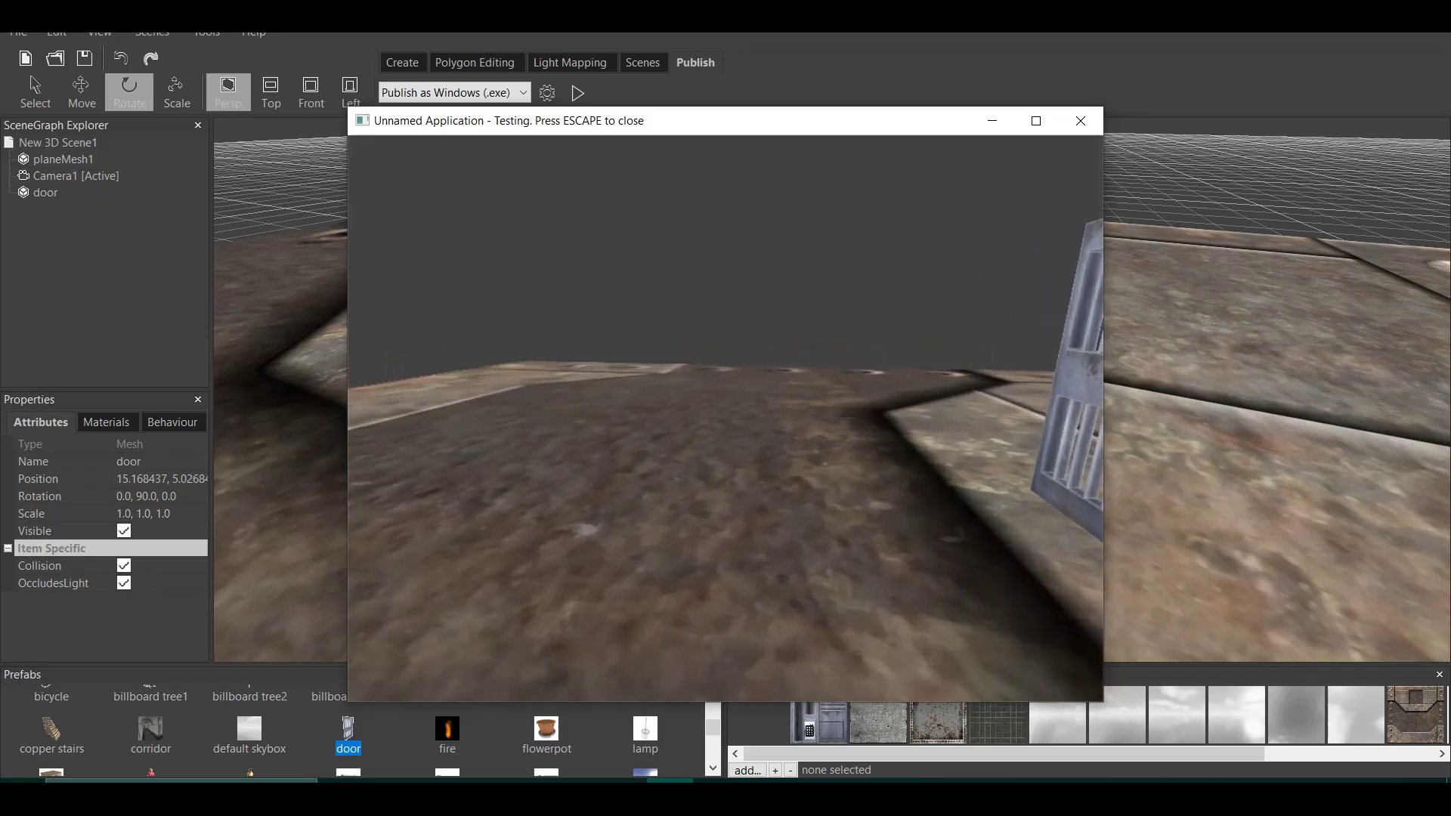
{"action": "key", "text": "Escape"}
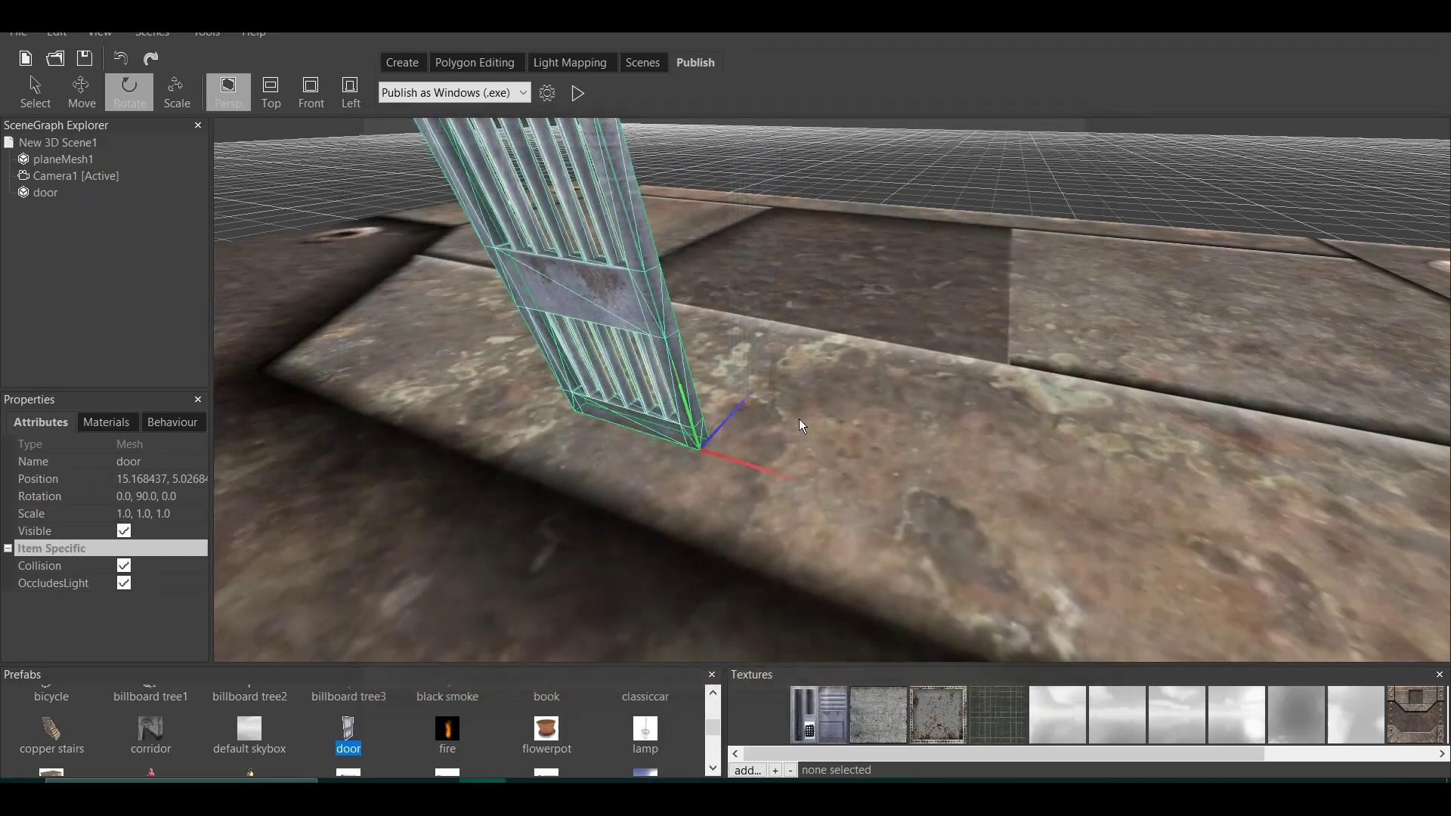
- Set the door's rotation back to 0.0, 0.0, 0.0
{"action": "left_click", "coordinate": [152, 497]}
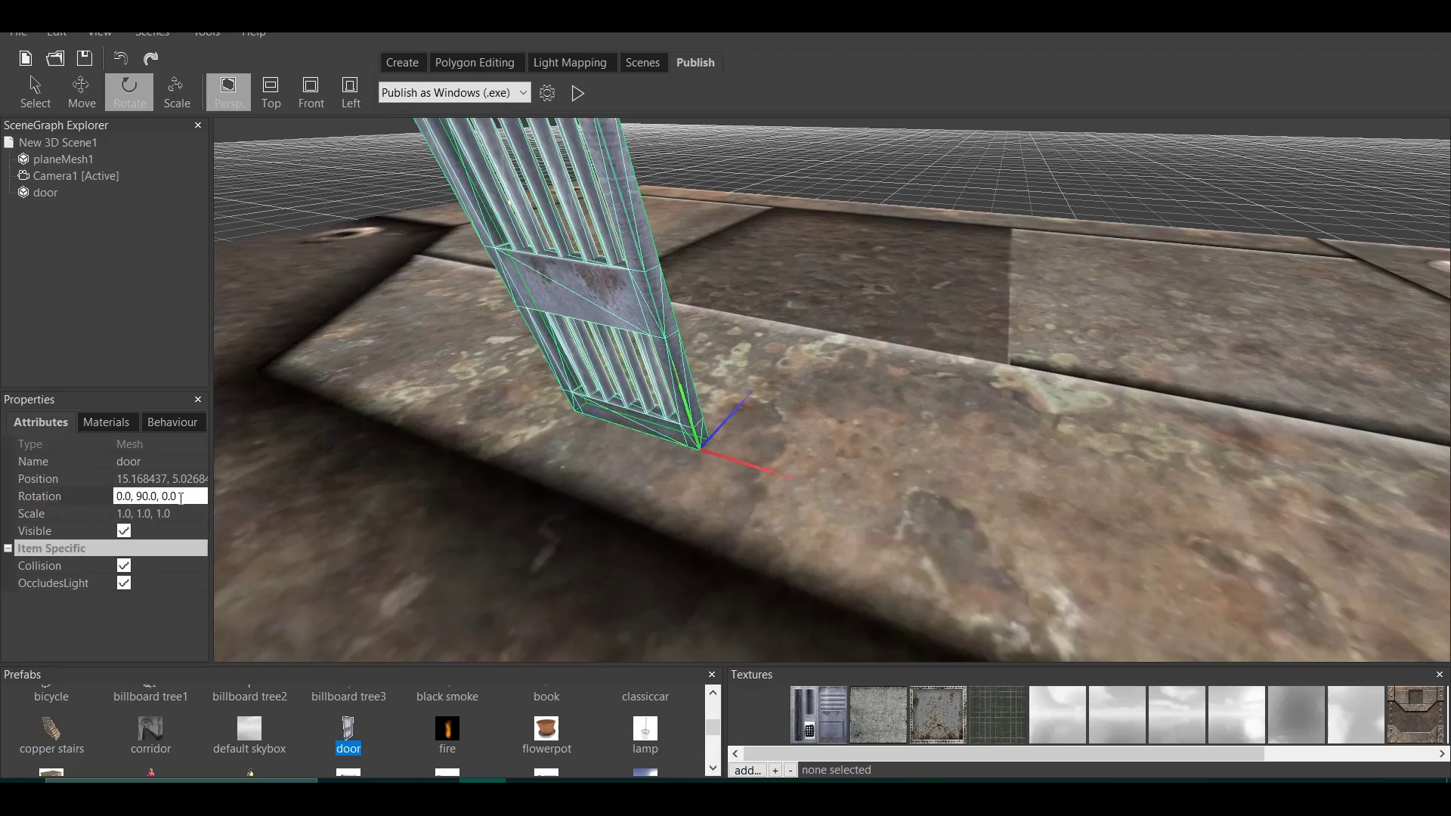
{"action": "left_click", "coordinate": [40, 503]}
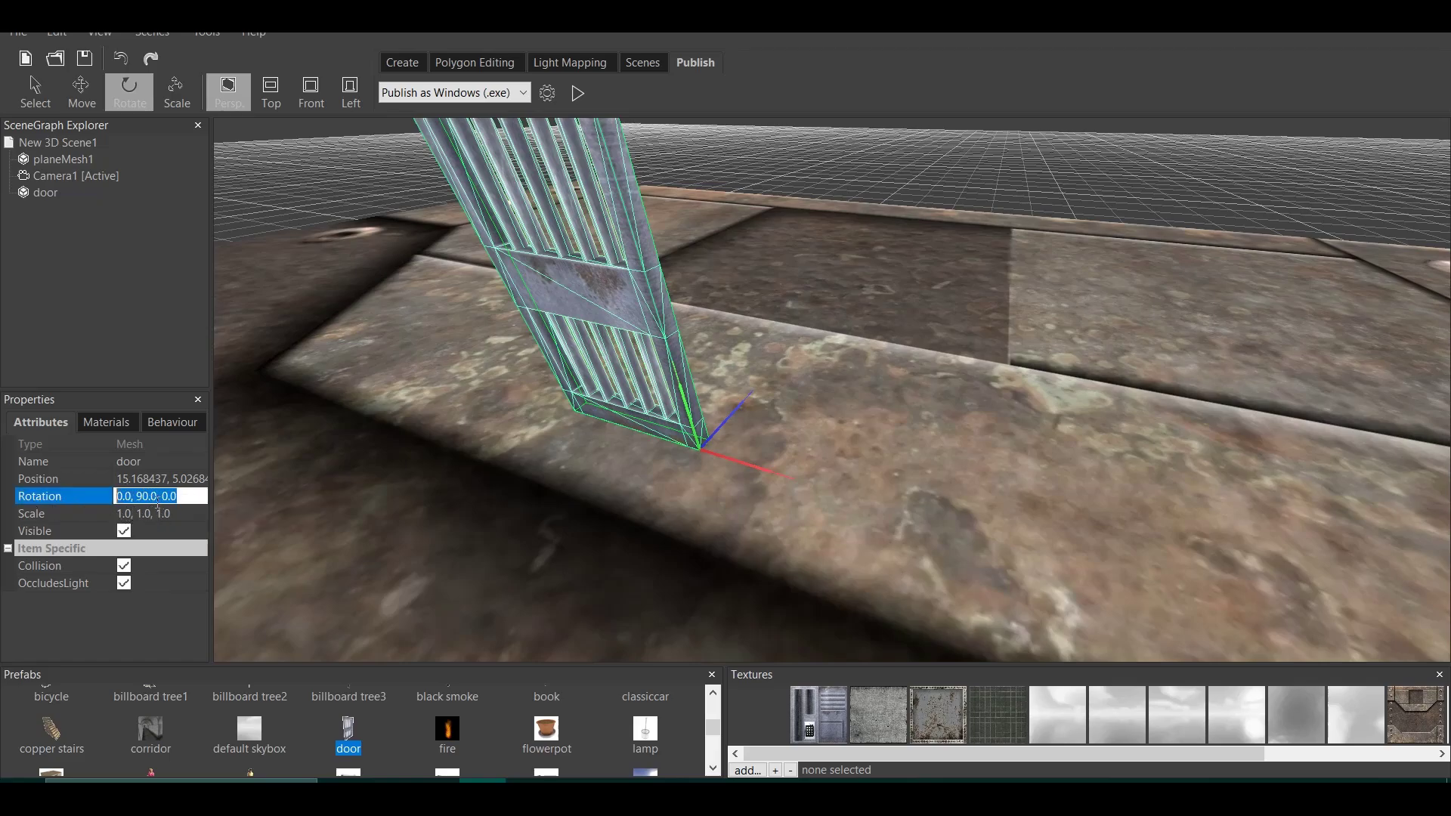
{"action": "type", "text": "0"}
{"action": "key", "text": "Return"}
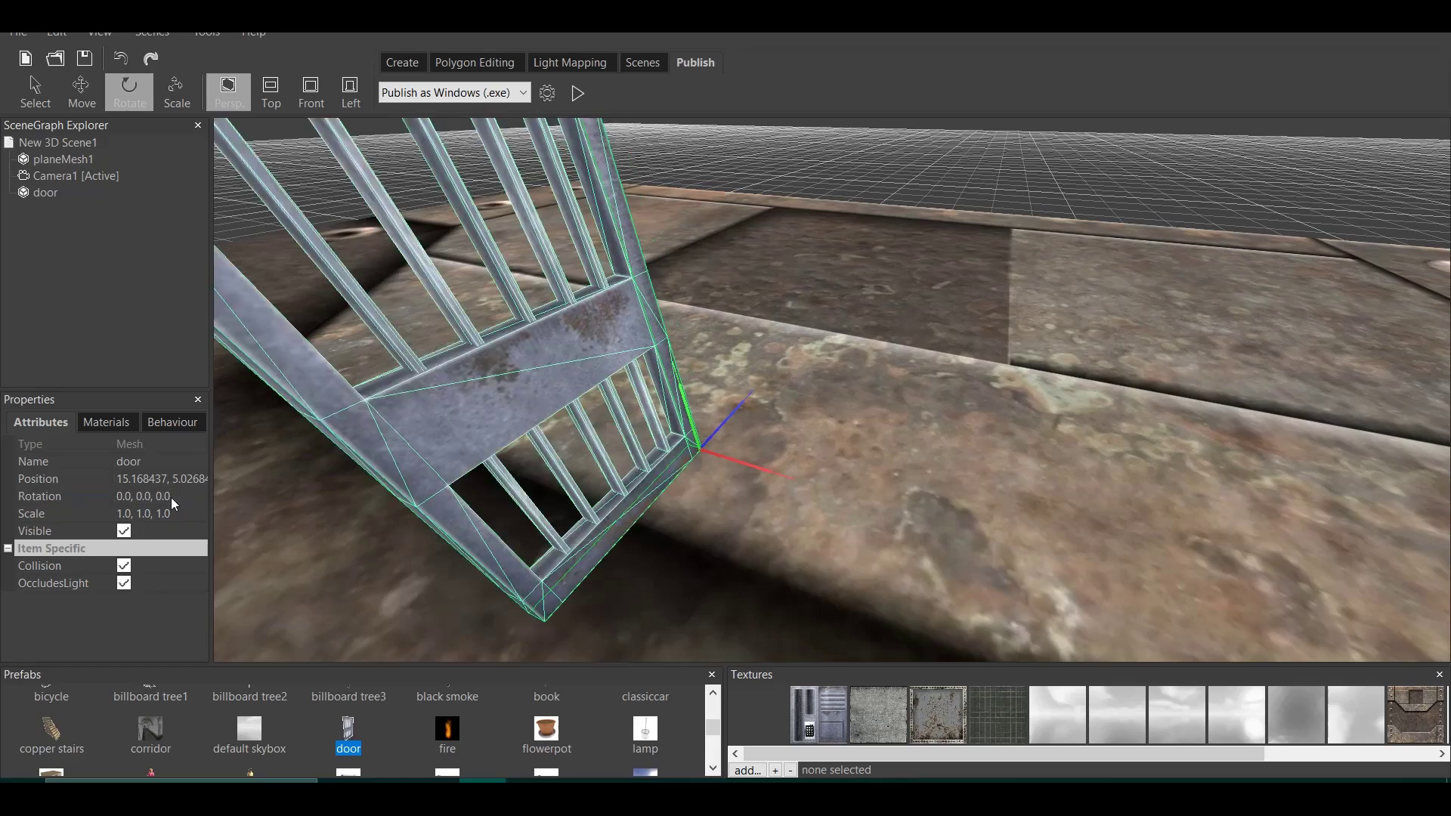
{"action": "scroll", "coordinate": [695, 399], "scroll_direction": "down", "scroll_amount": 2}
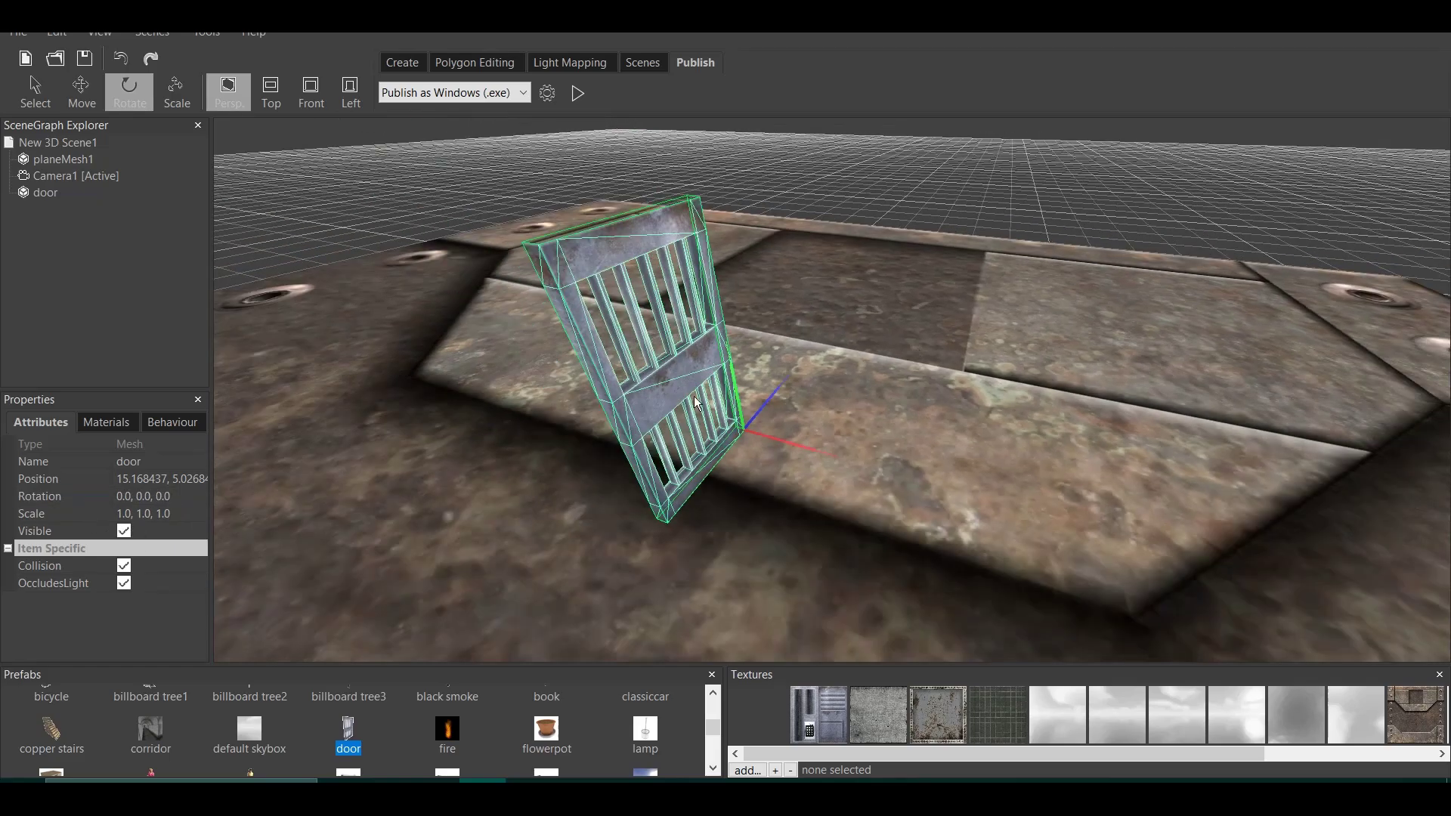
- Add the behaviour "When clicked on this do something" to the door and enable its BoundingBoxTestOnly option
{"action": "left_click", "coordinate": [167, 425]}
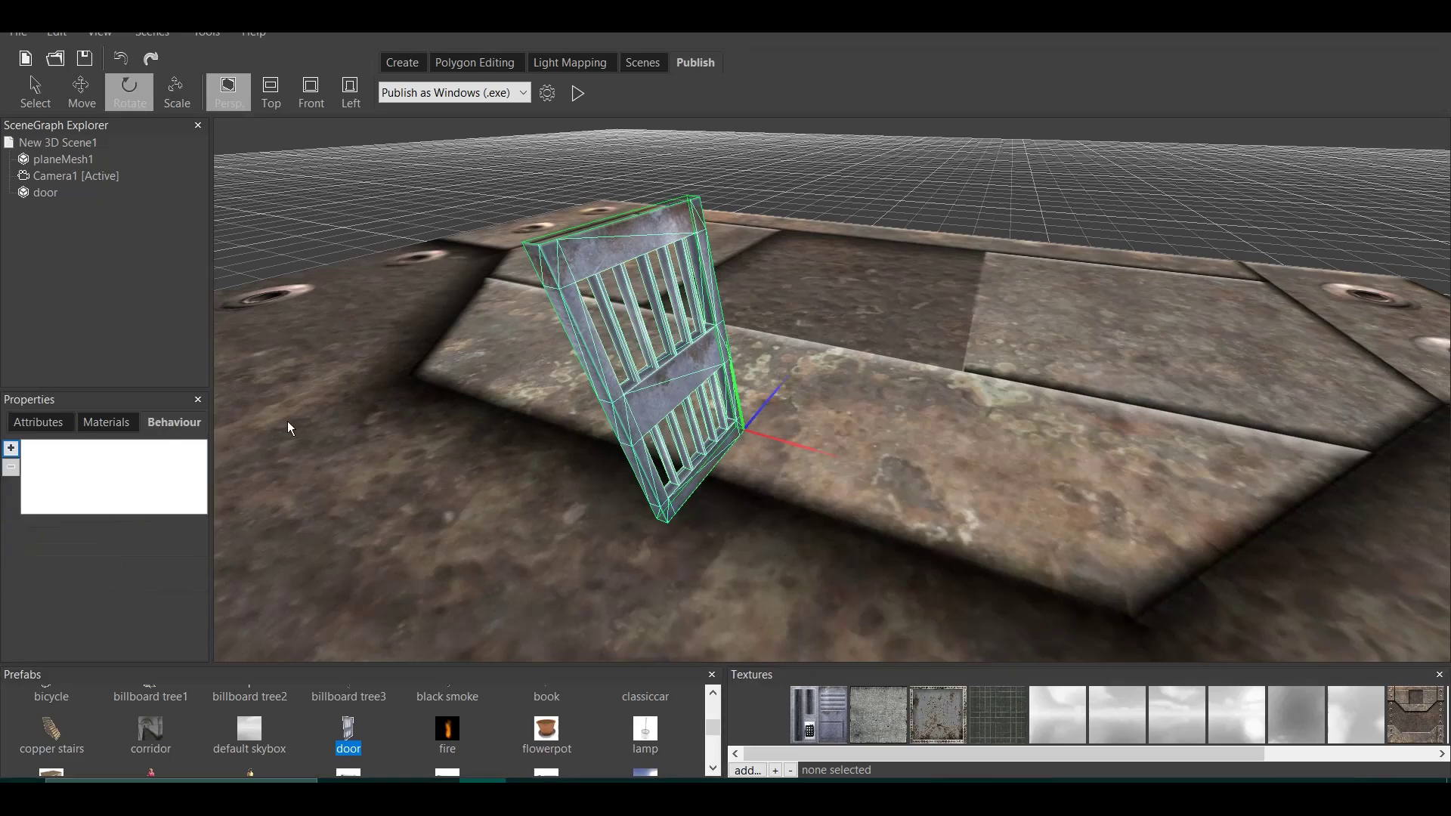
{"action": "left_click", "coordinate": [12, 449]}
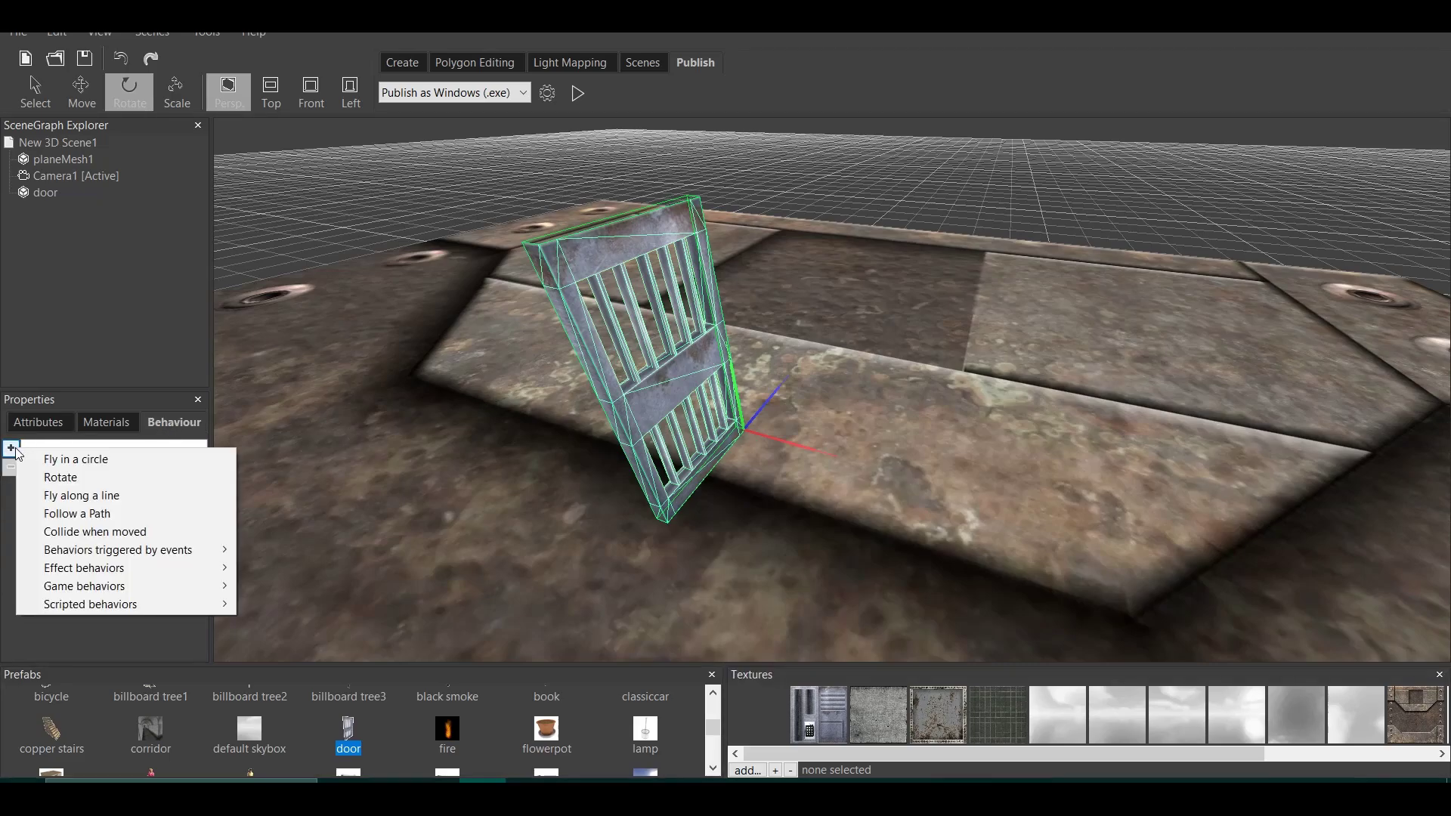
{"action": "mouse_move", "coordinate": [107, 573]}
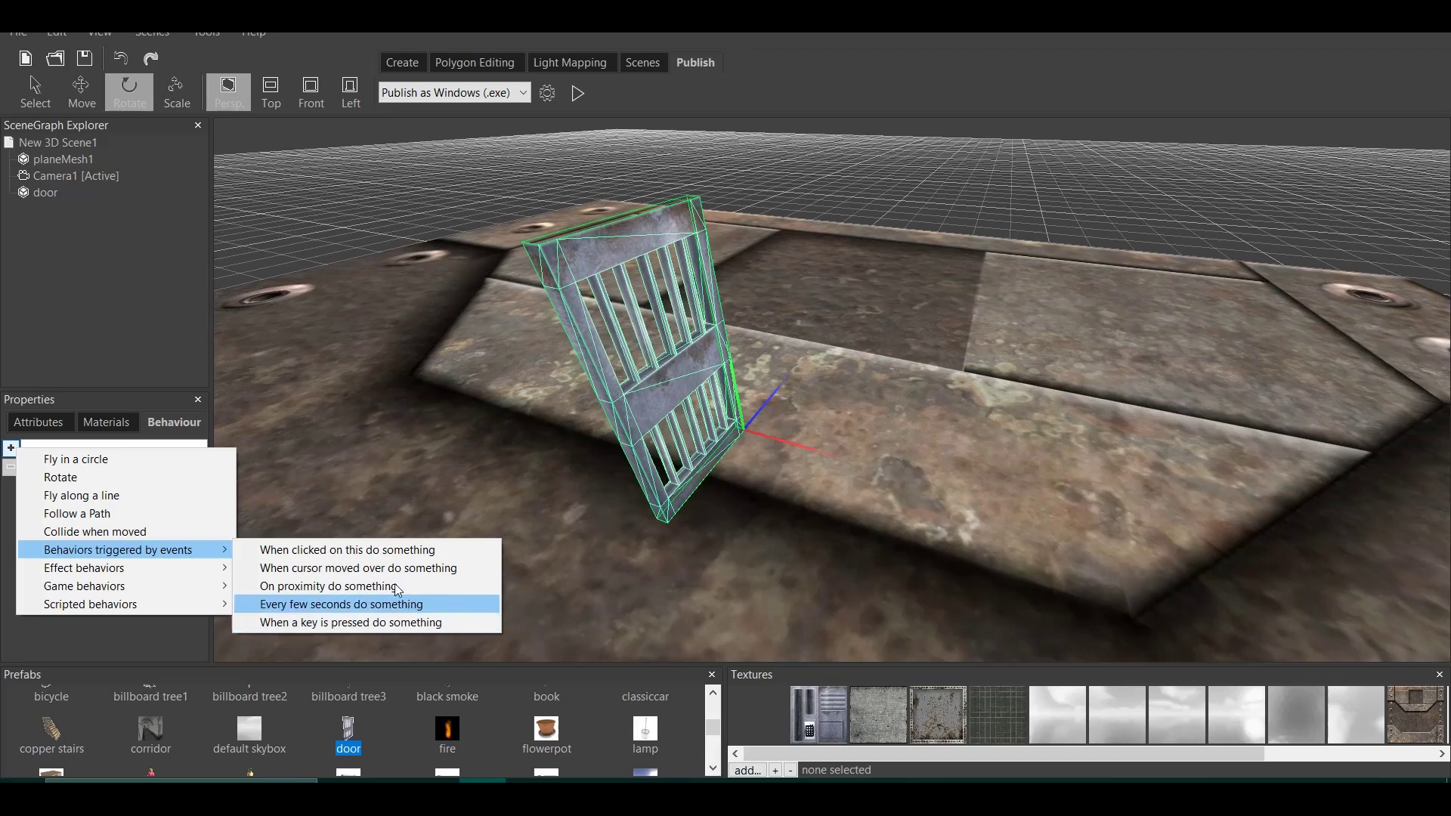
{"action": "left_click", "coordinate": [391, 551]}
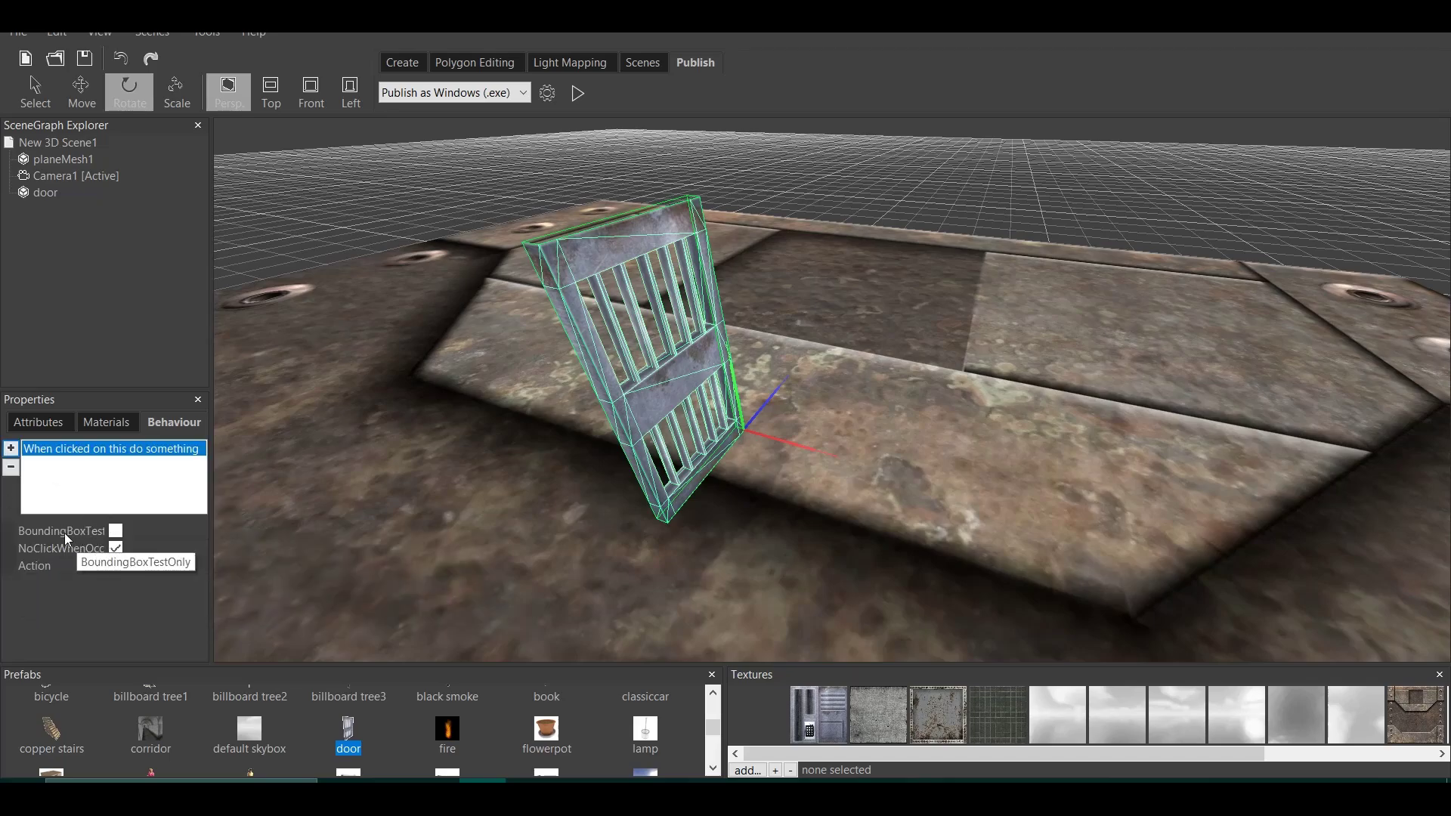
{"action": "left_click", "coordinate": [119, 532]}
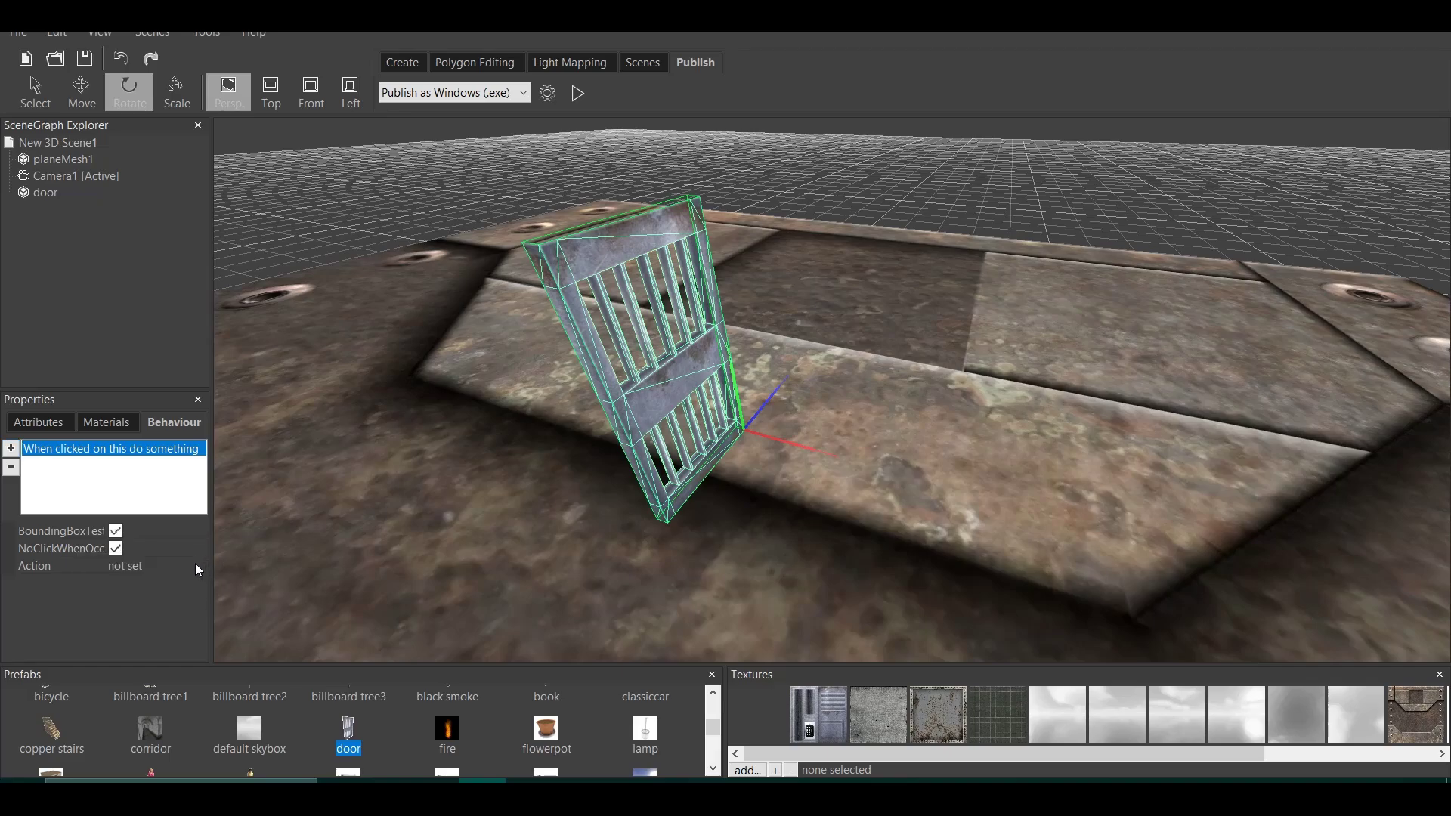
- Add a "Change rotation of a scene node" action to the door's behaviour, targeting the current scene node
{"action": "left_click", "coordinate": [198, 566]}
{"action": "left_click", "coordinate": [199, 566]}
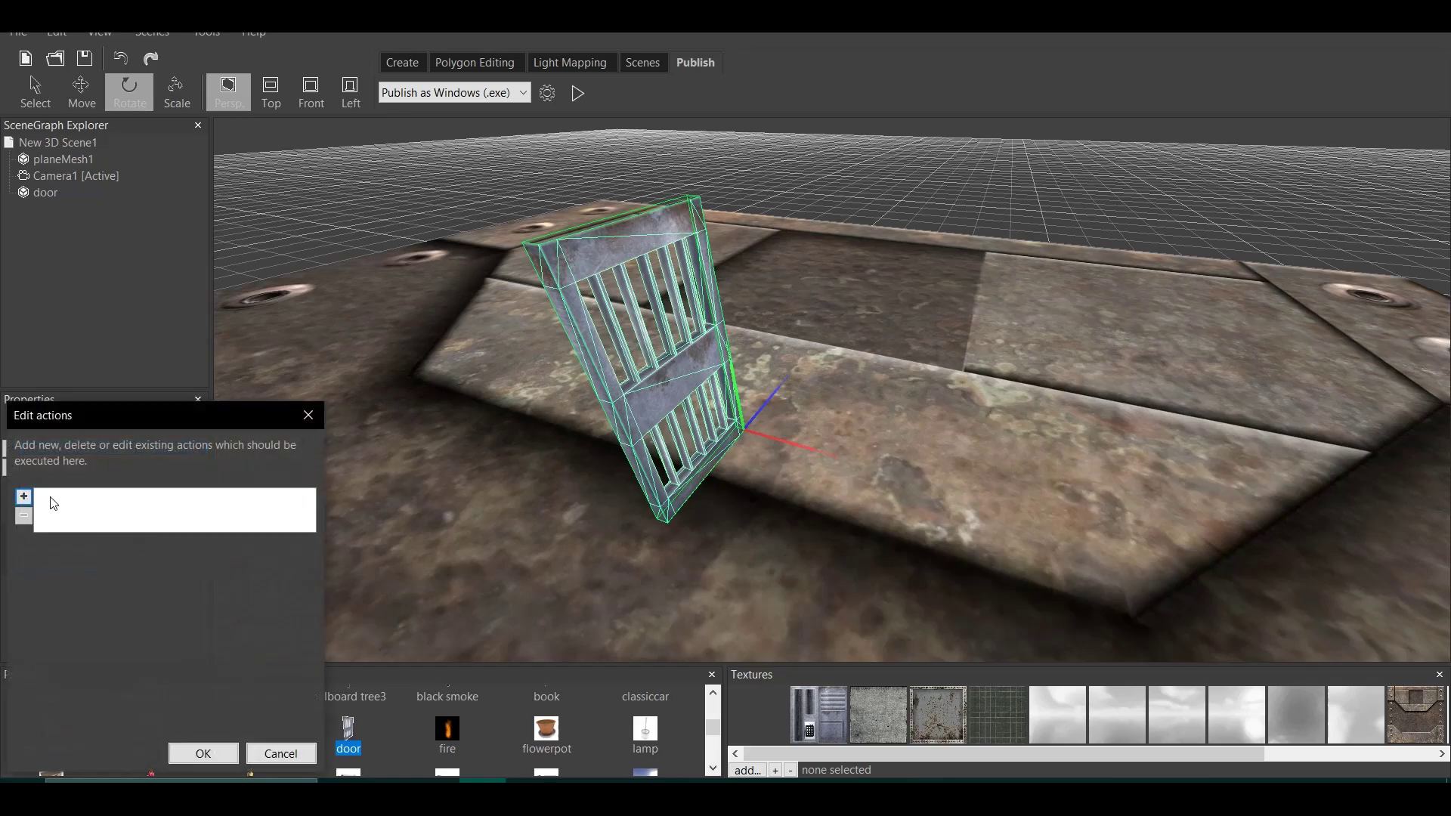
{"action": "left_click", "coordinate": [23, 496]}
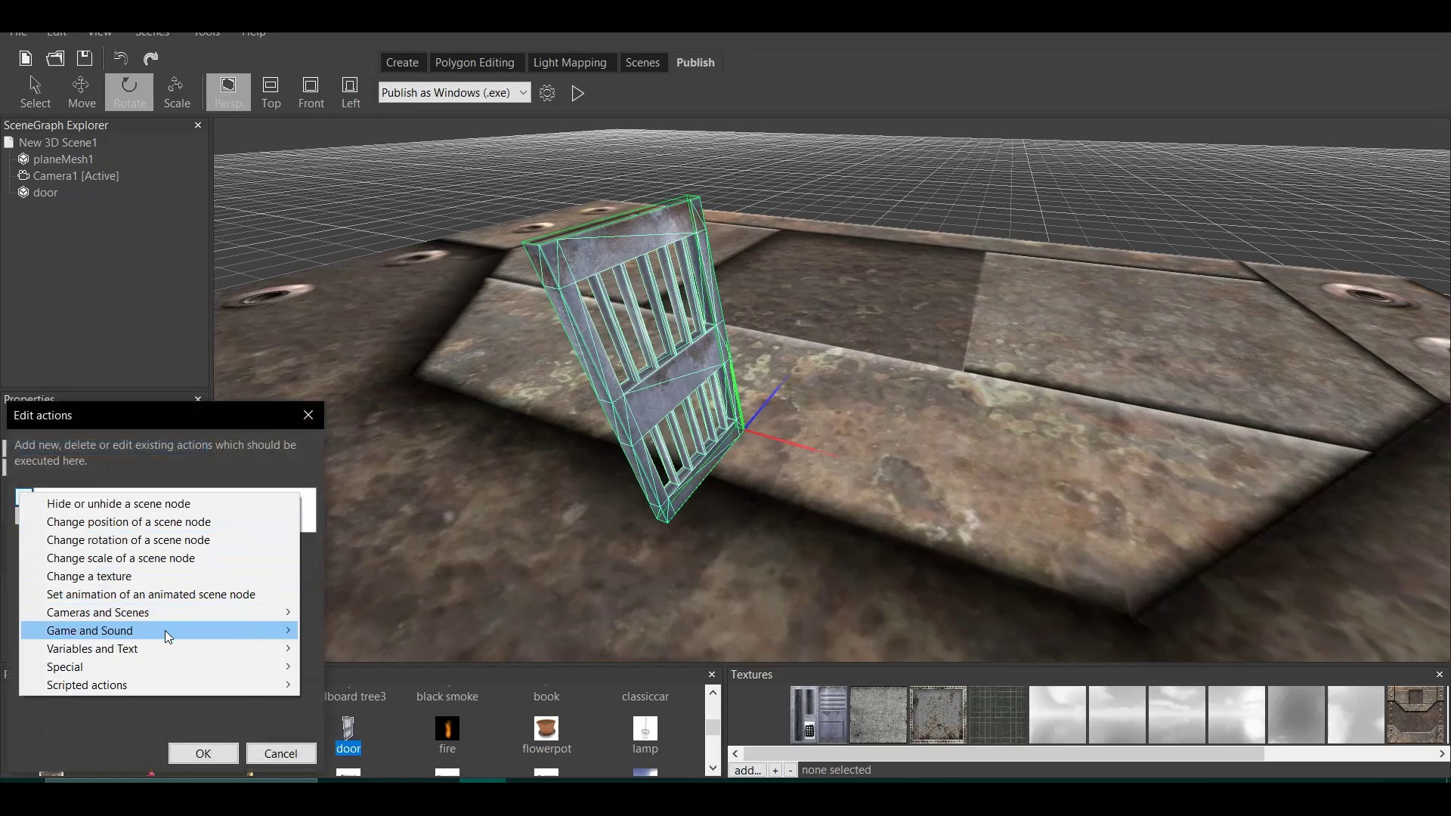
{"action": "mouse_move", "coordinate": [182, 651]}
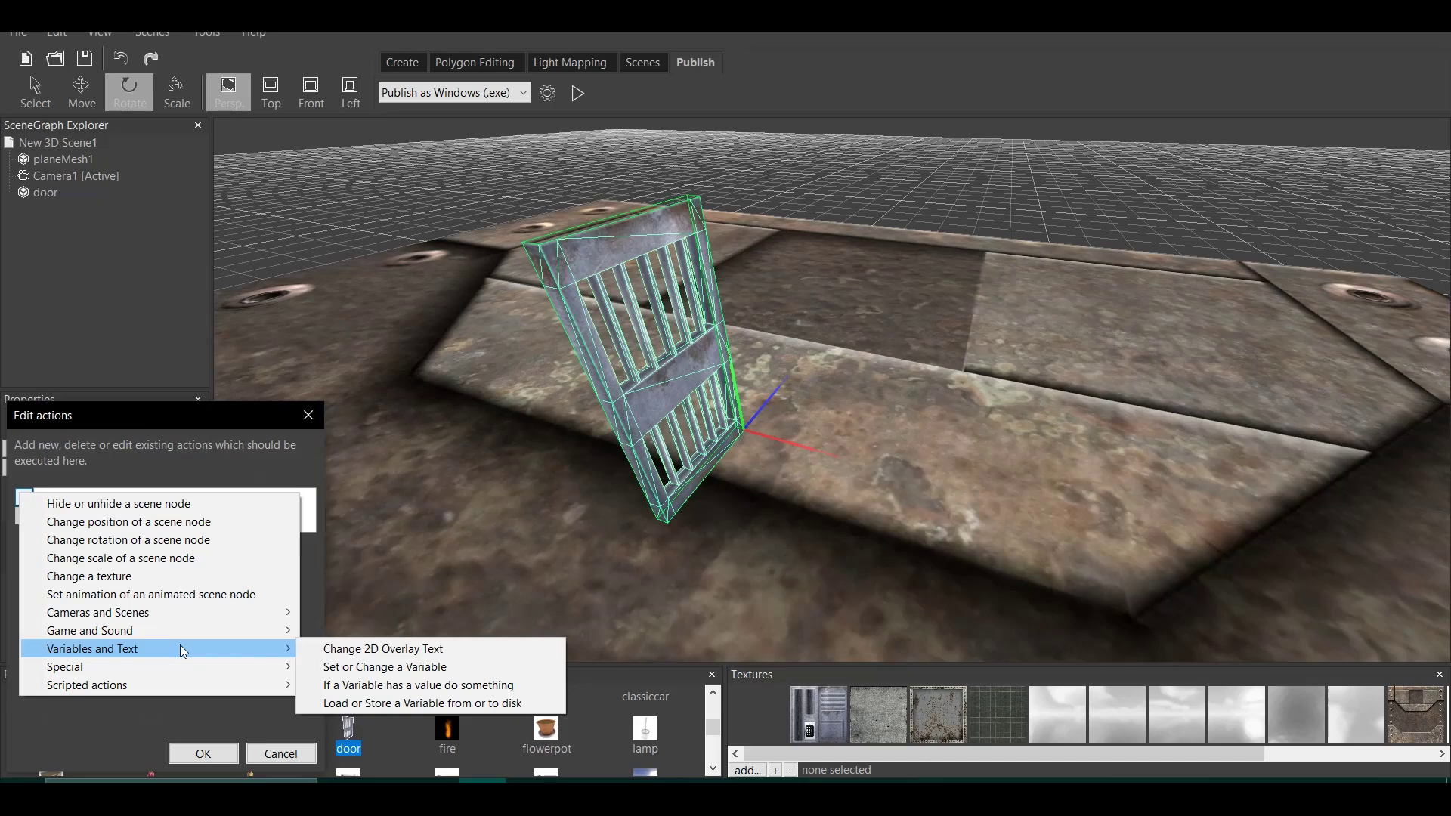
{"action": "left_click", "coordinate": [173, 541]}
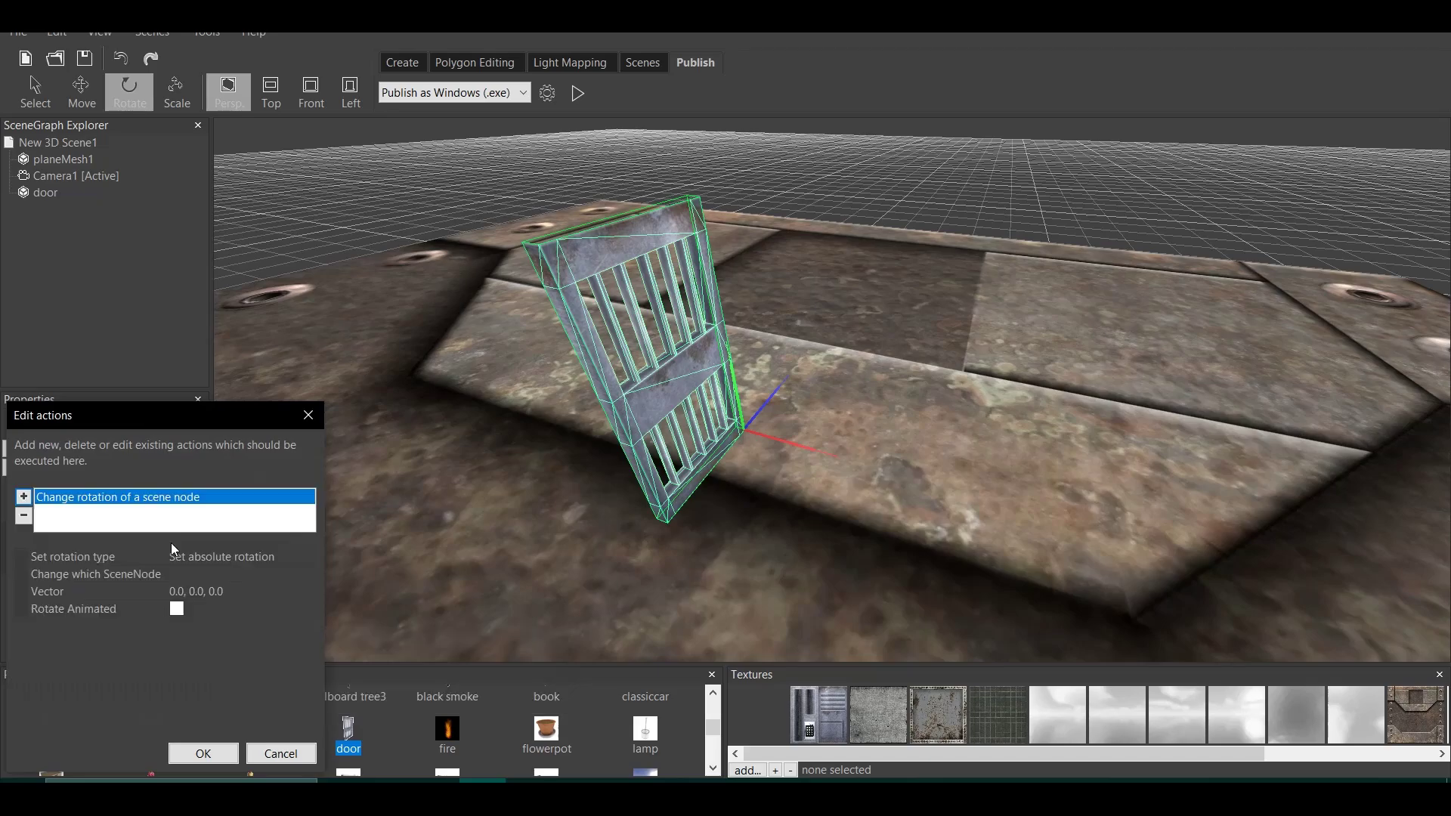
{"action": "left_click", "coordinate": [286, 573]}
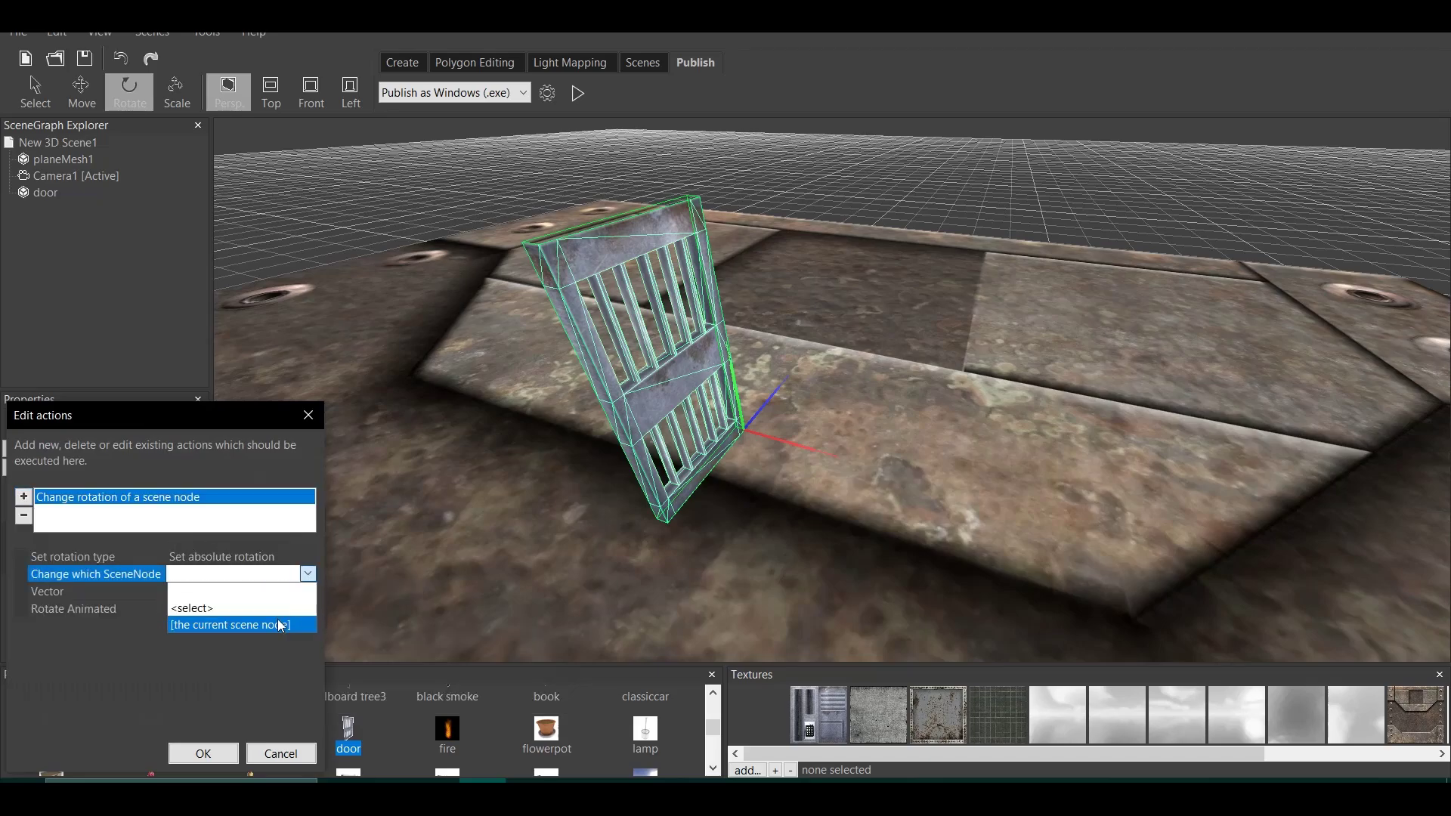
{"action": "left_click", "coordinate": [279, 625]}
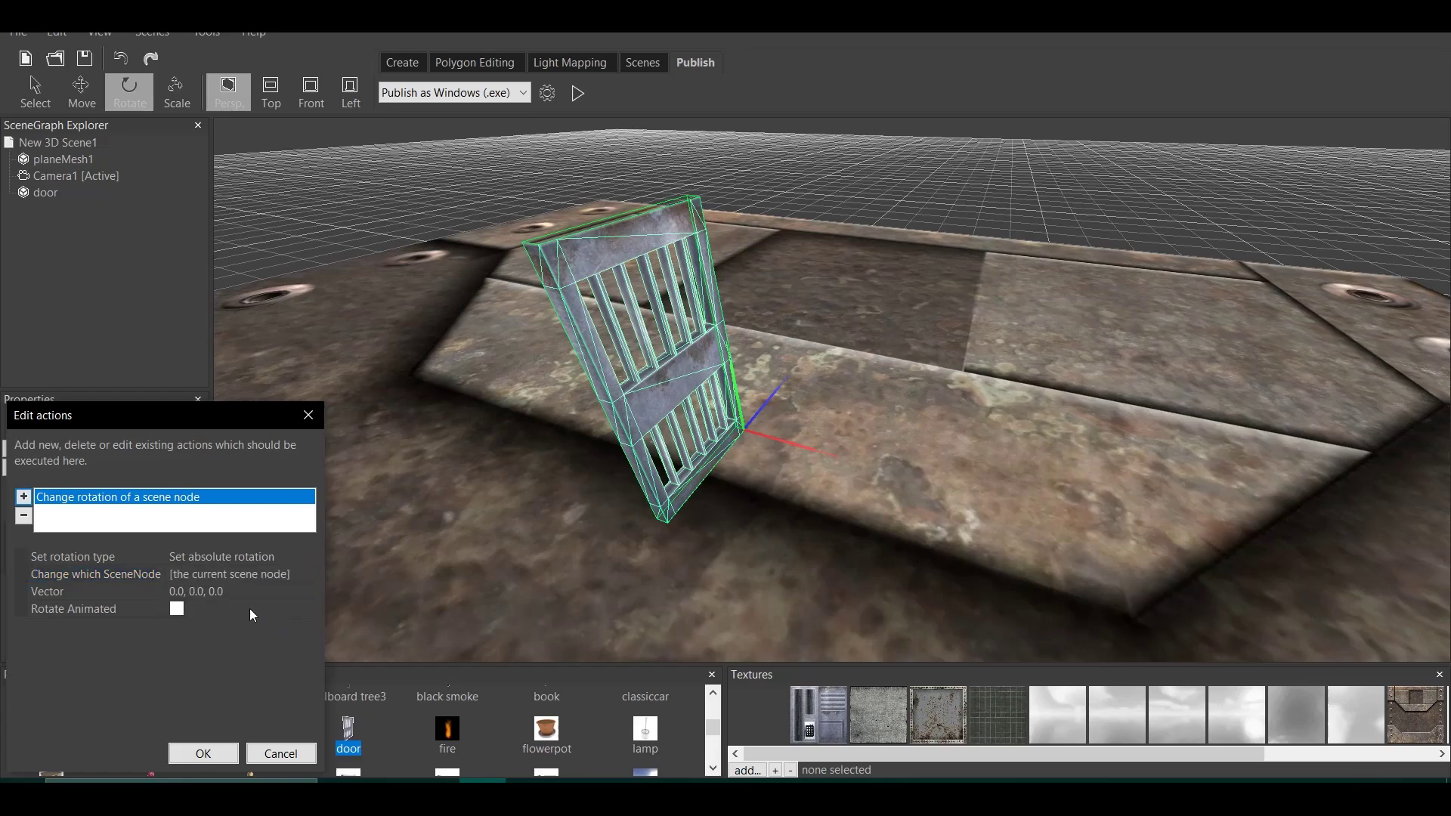
- Set the action's rotation vector to 0.0, 90.0, 0.0, animate it over 400 ms, and confirm the actions
{"action": "left_click", "coordinate": [196, 592]}
{"action": "left_click", "coordinate": [196, 591]}
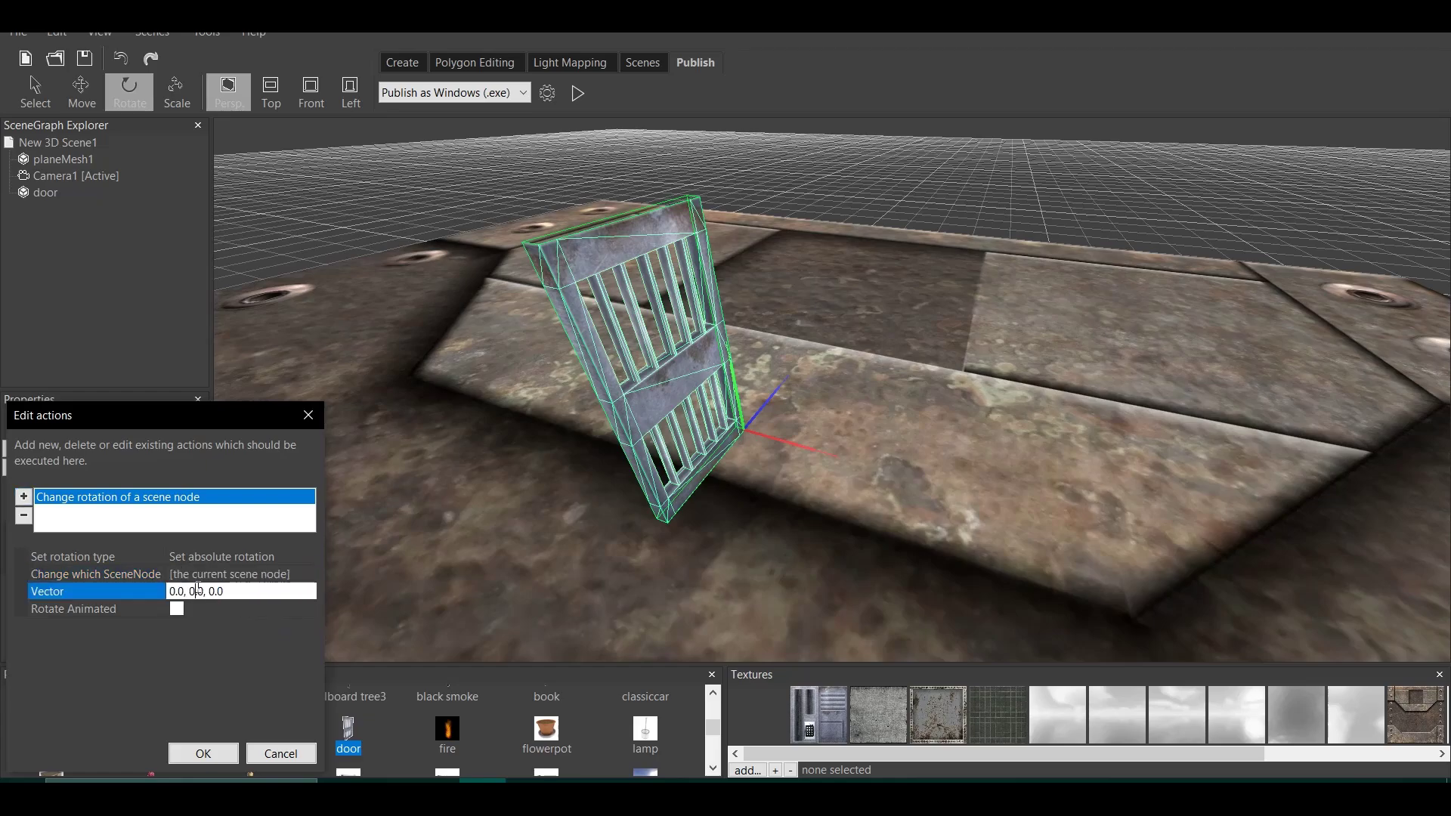
{"action": "key", "text": "BackSpace"}
{"action": "type", "text": "90"}
{"action": "key", "text": "Return"}
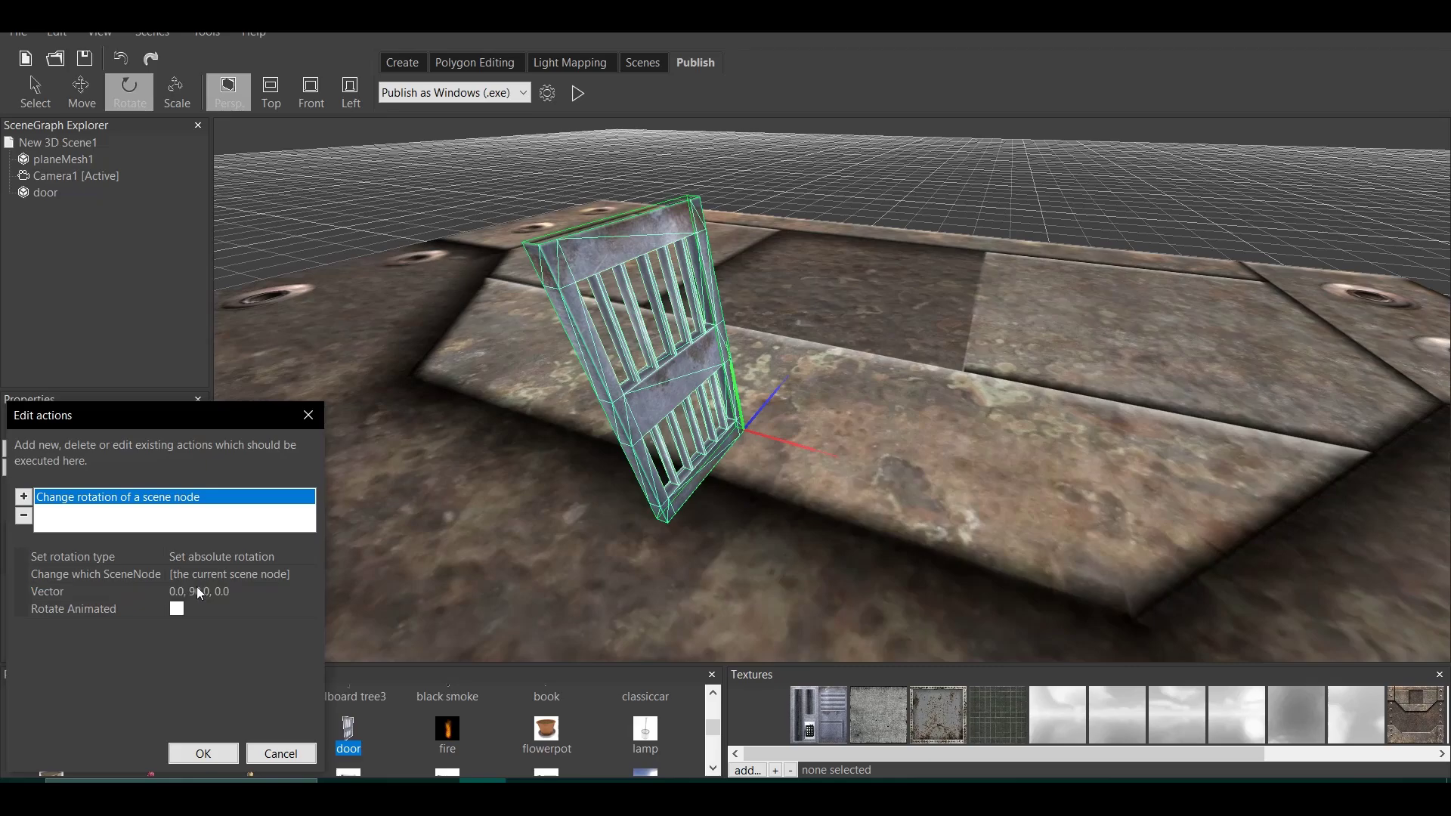
{"action": "left_click", "coordinate": [181, 609]}
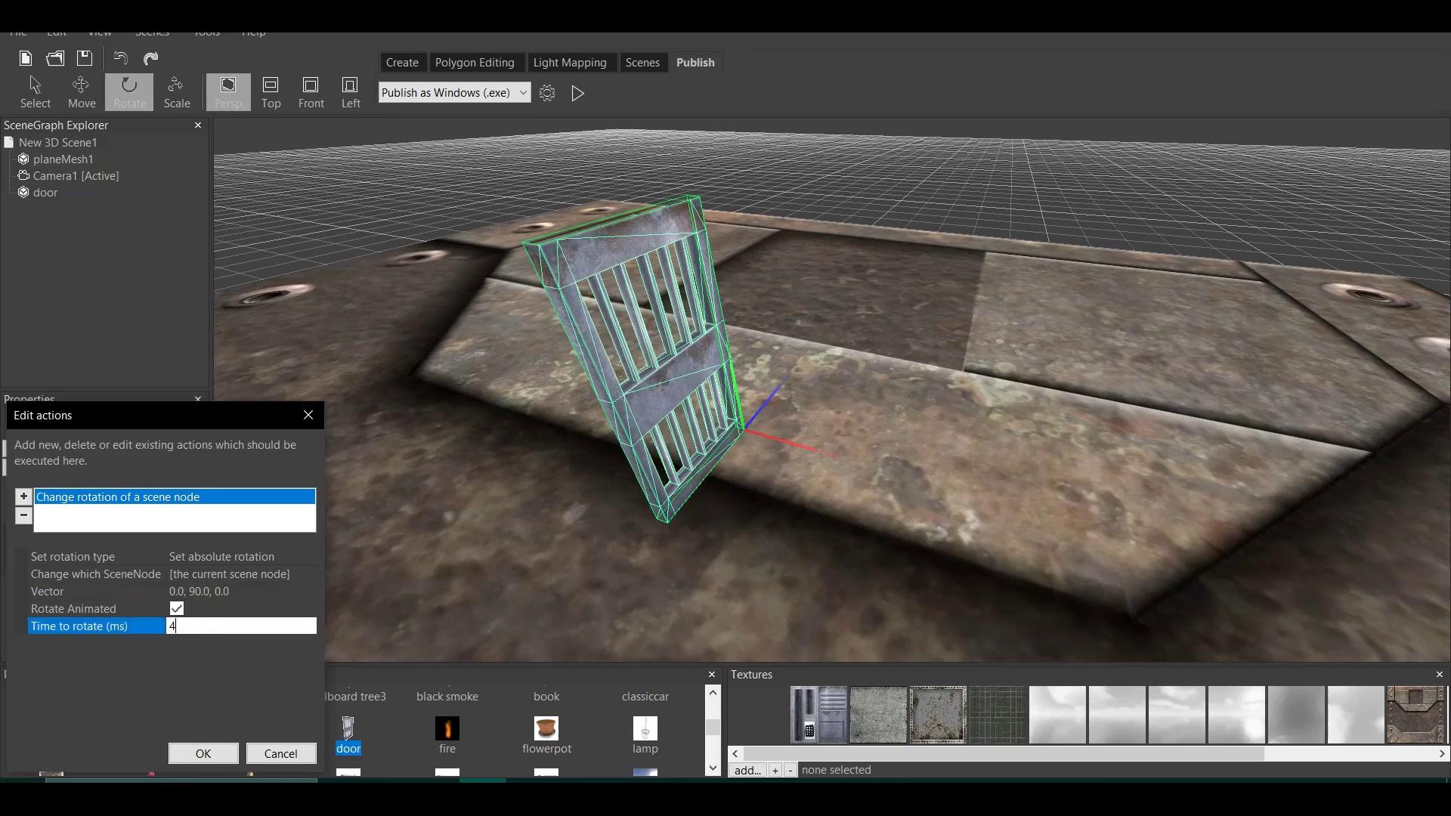
{"action": "left_click", "coordinate": [204, 753]}
- Test the application: walk to the door, trigger its rotation, view it from several sides, and close the test
{"action": "left_click", "coordinate": [582, 93]}
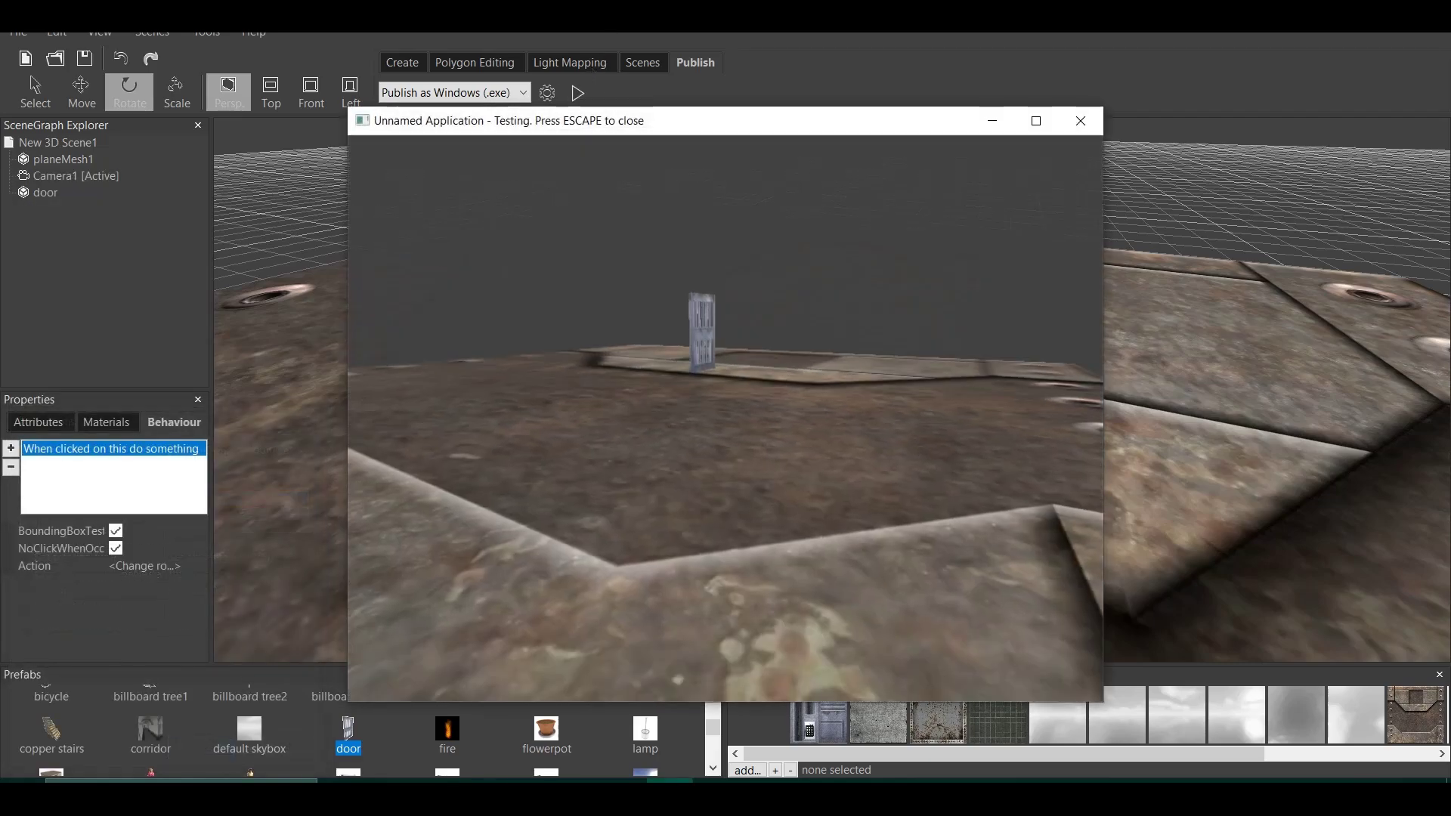
{"action": "key", "text": "w"}
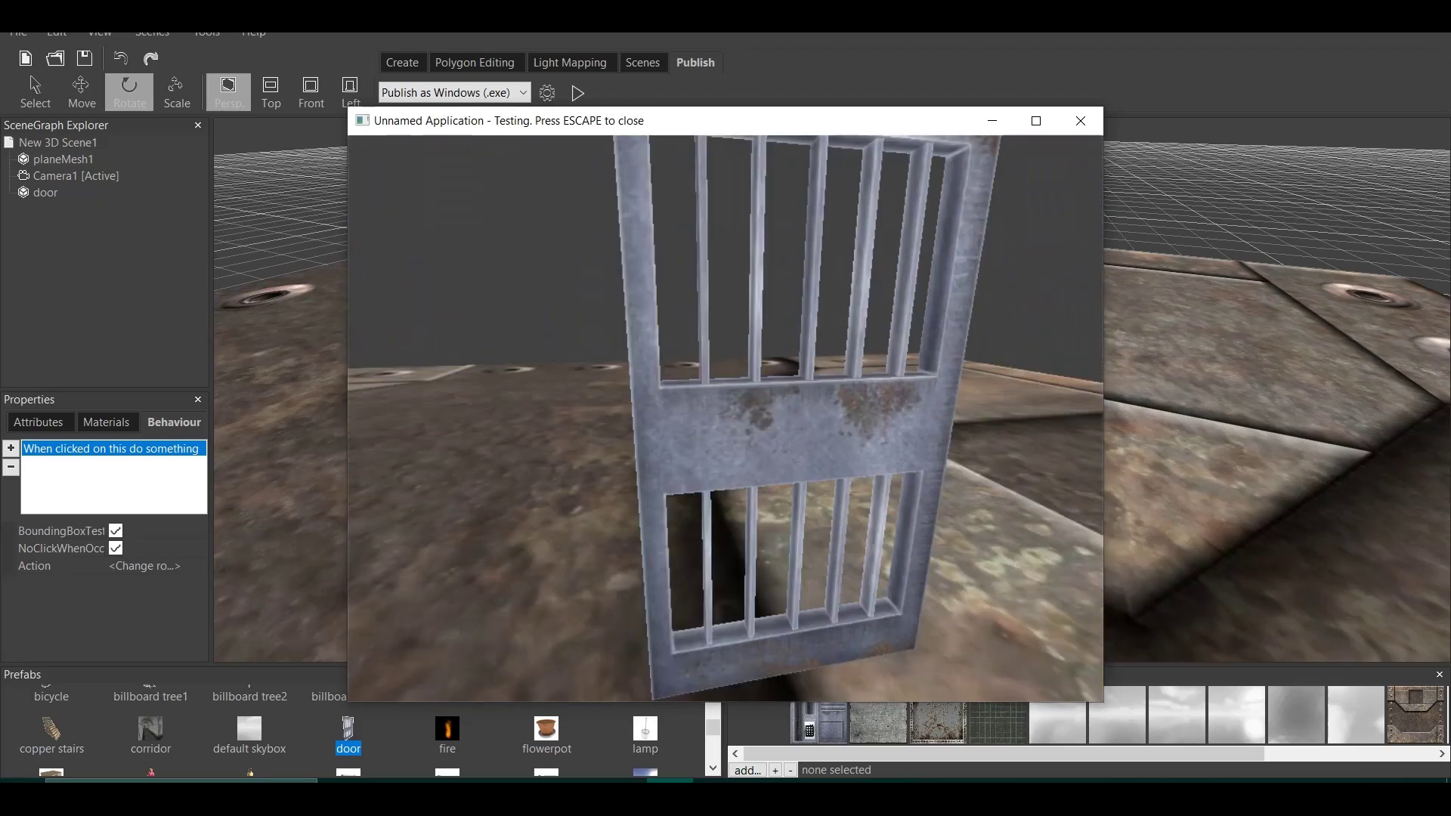
{"action": "left_click", "coordinate": [726, 419]}
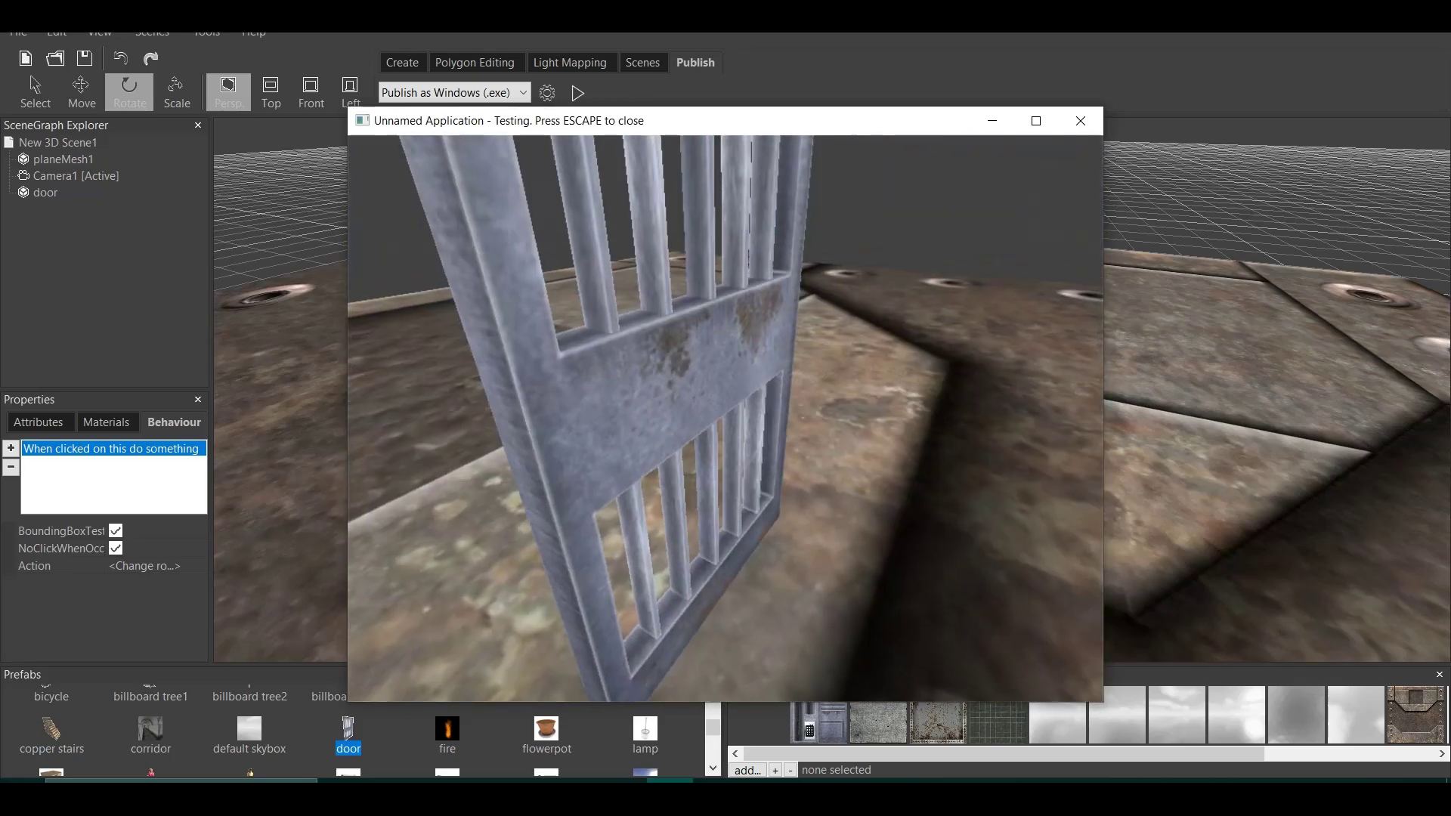
{"action": "key", "text": "s"}
{"action": "key", "text": "w"}
{"action": "key", "text": "s"}
{"action": "key", "text": "w"}
{"action": "key", "text": "s"}
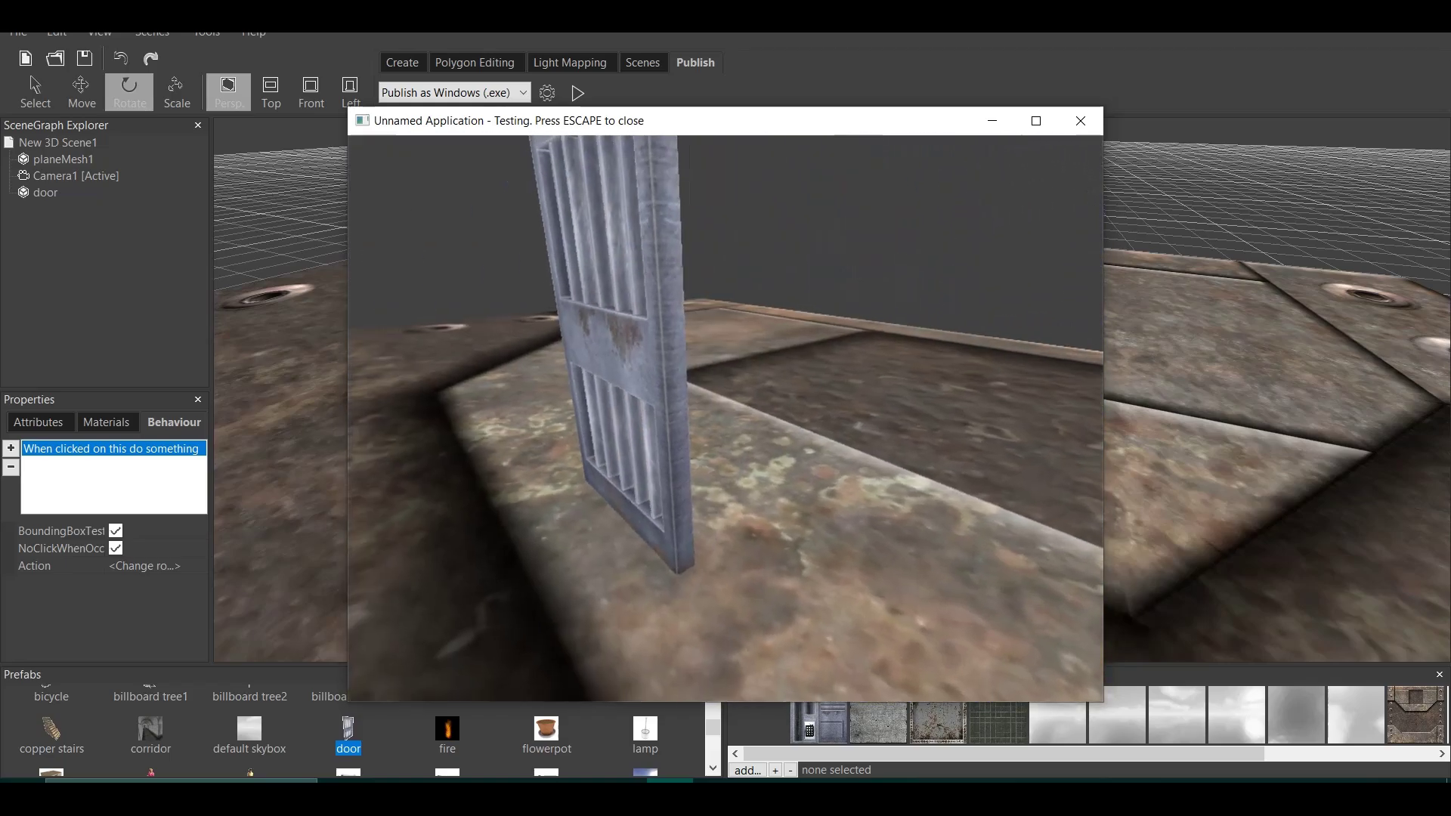
{"action": "key", "text": "w"}
{"action": "key", "text": "s"}
{"action": "key", "text": "s"}
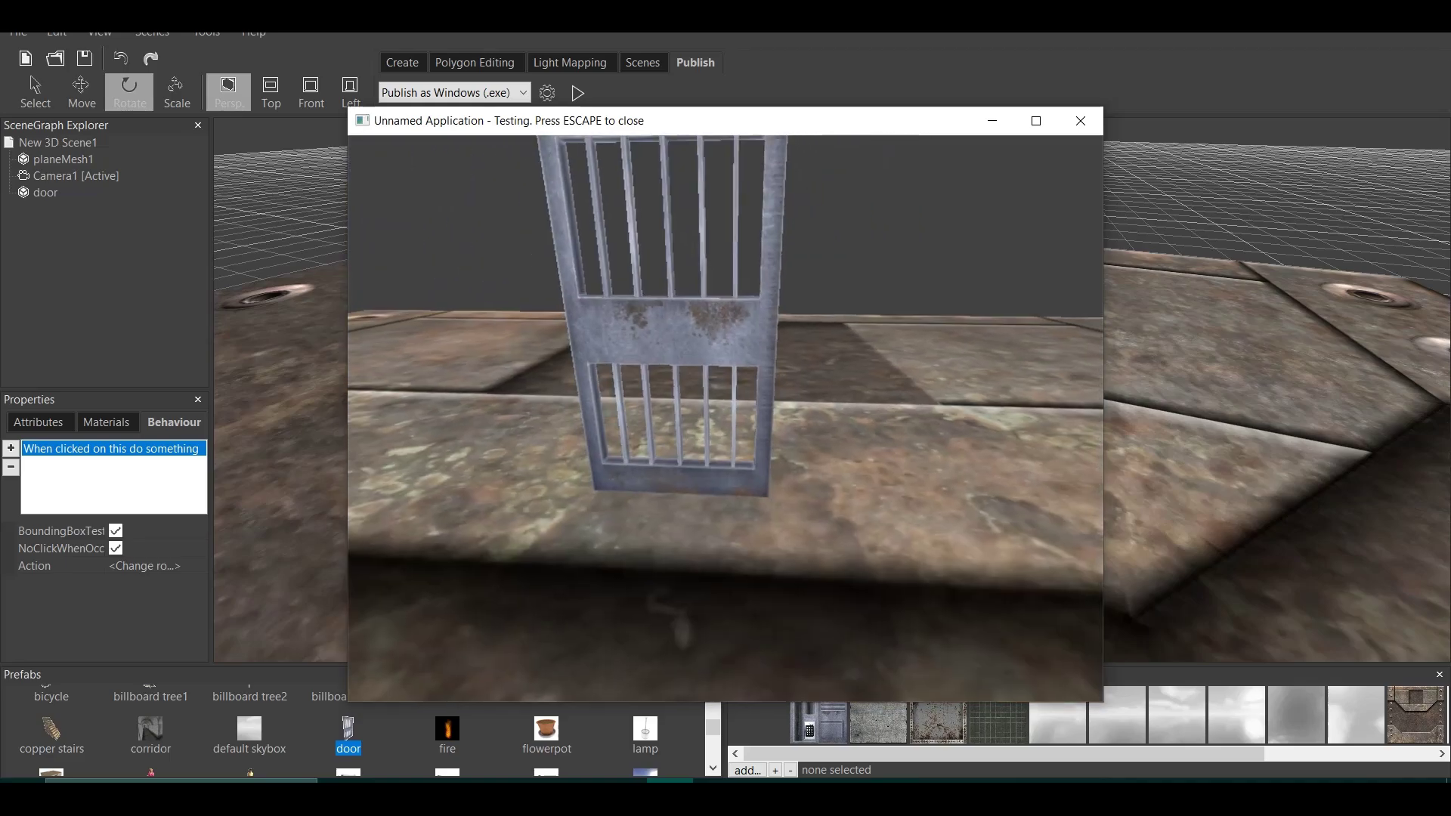
{"action": "key", "text": "w"}
{"action": "key", "text": "Down"}
{"action": "key", "text": "Up"}
{"action": "key", "text": "Right"}
{"action": "key", "text": "Escape"}
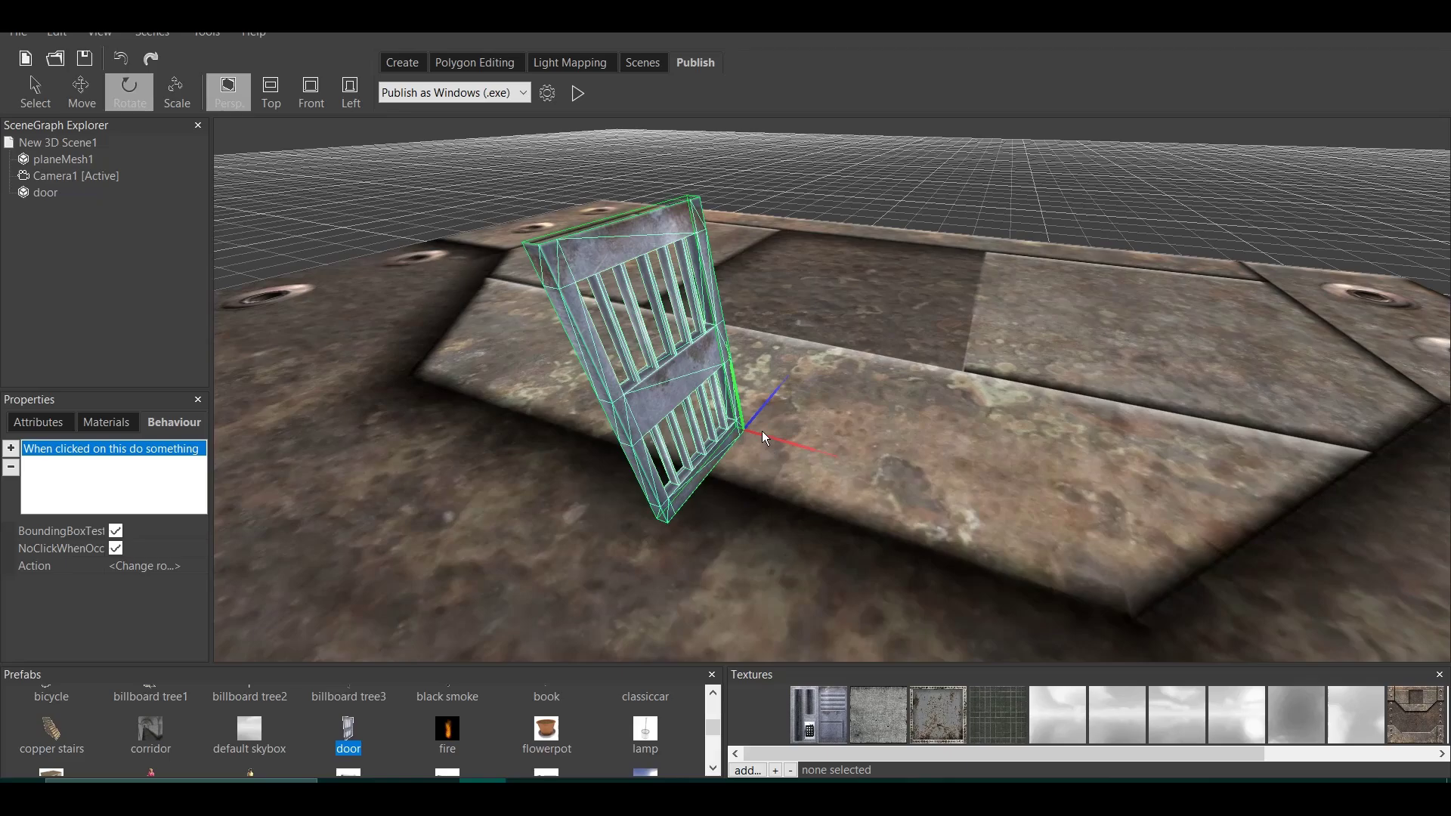
- Remove the change-rotation action from the door's behaviour and confirm the actions
{"action": "left_click", "coordinate": [201, 566]}
{"action": "left_click", "coordinate": [196, 565]}
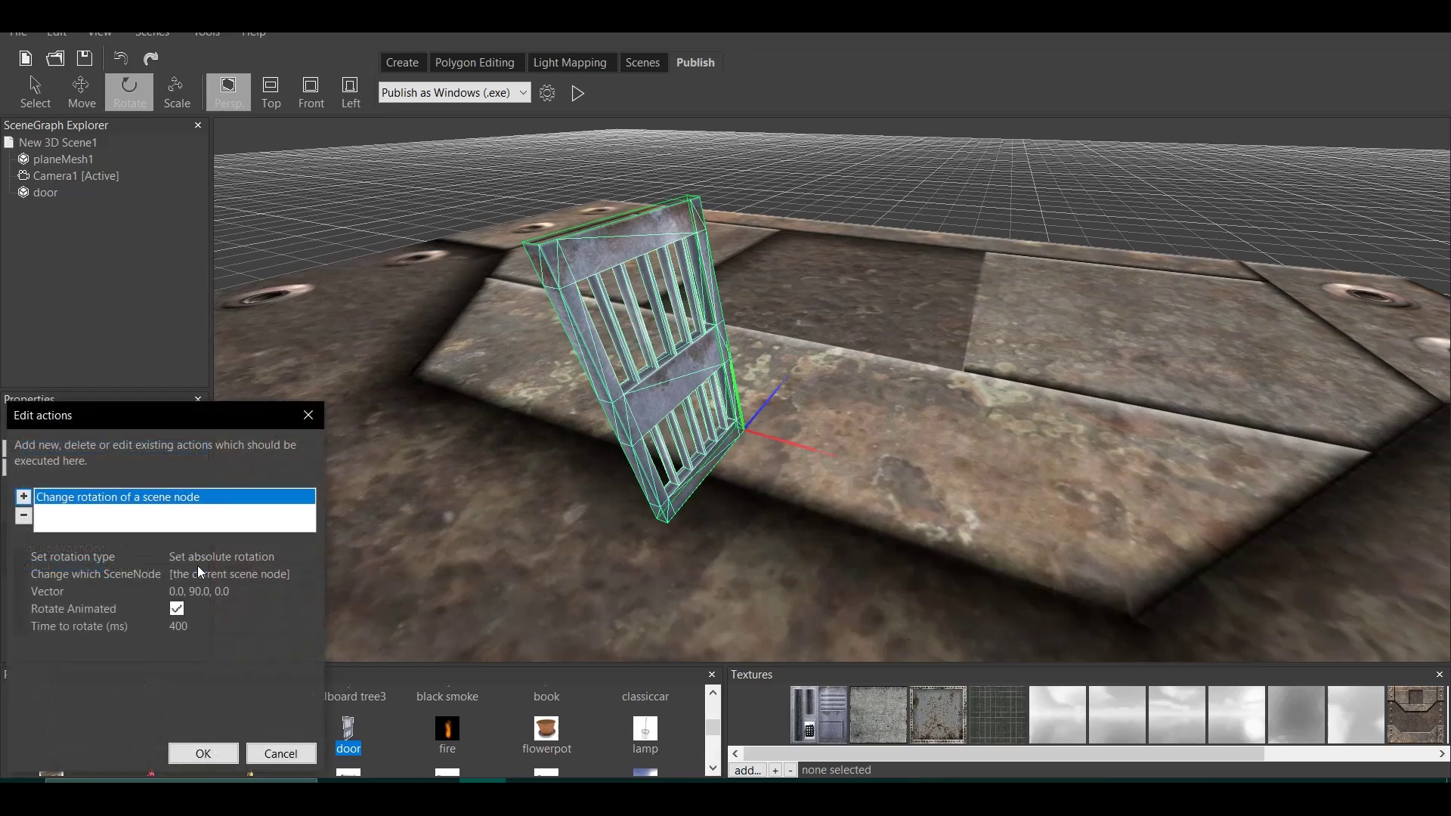
{"action": "left_click", "coordinate": [24, 517]}
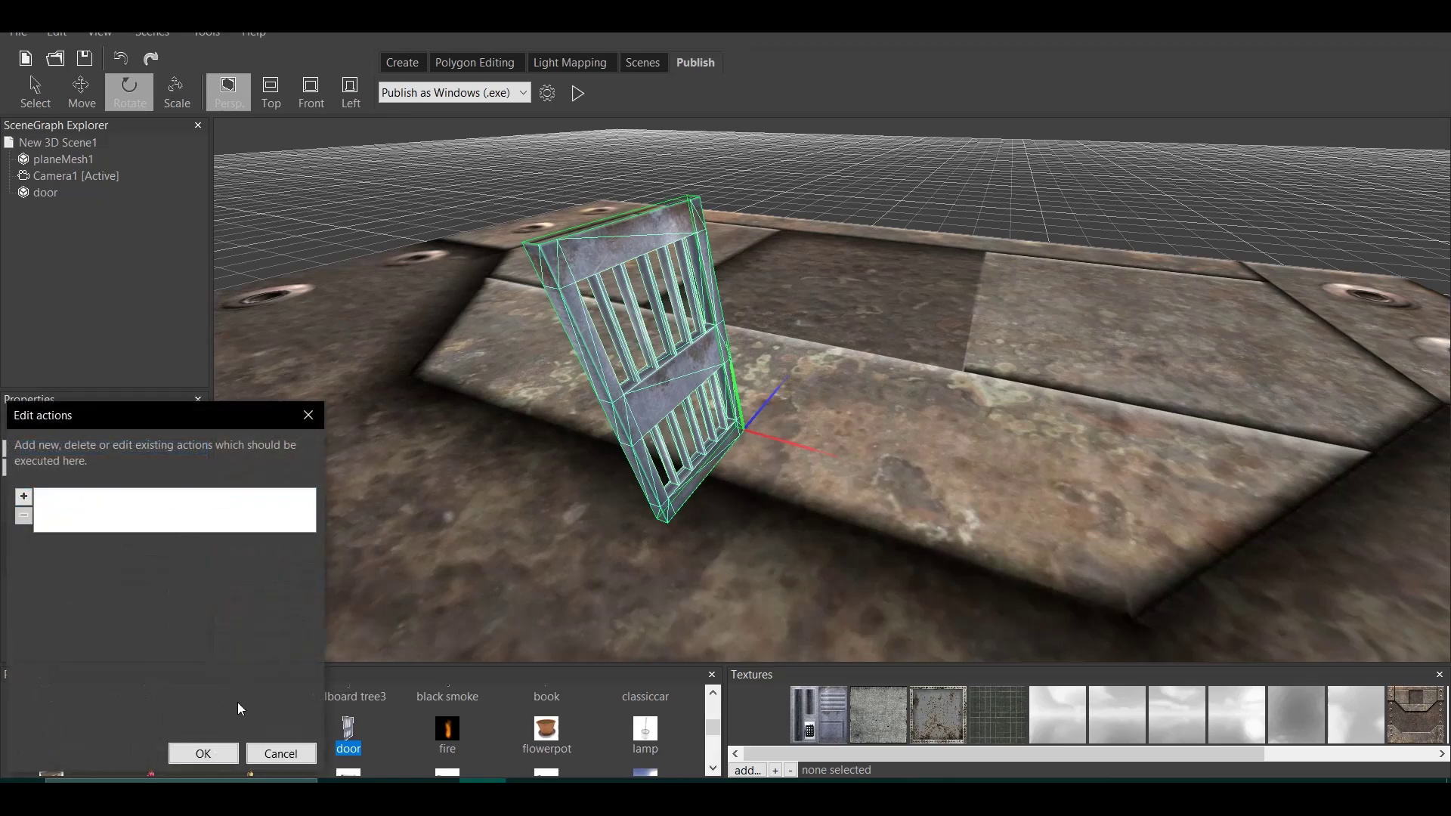
{"action": "left_click", "coordinate": [204, 753]}
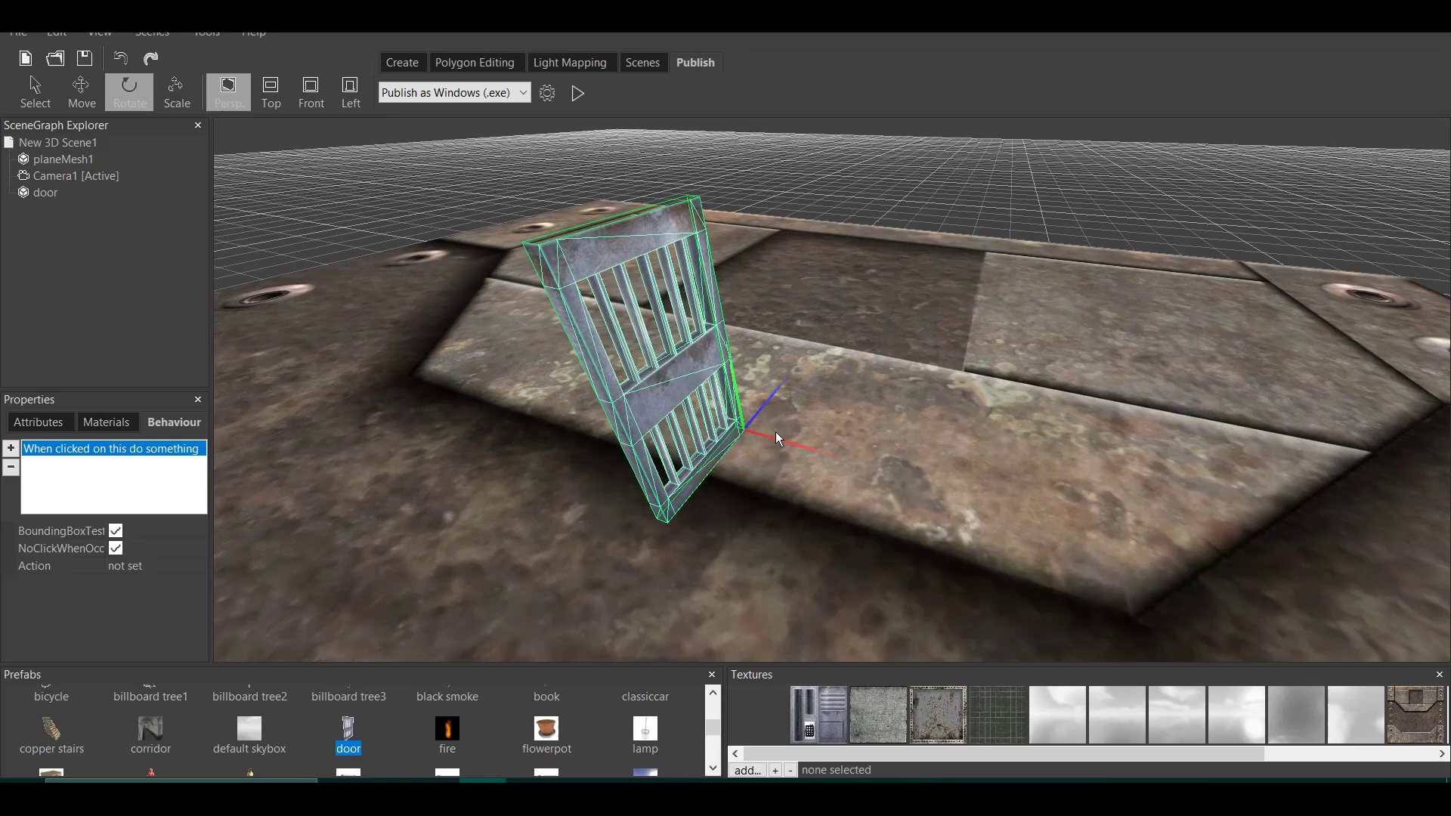
{"action": "right_click_drag", "start_coordinate": [673, 371], "coordinate": [703, 384]}
{"action": "scroll", "coordinate": [845, 411], "scroll_direction": "up", "scroll_amount": 4}
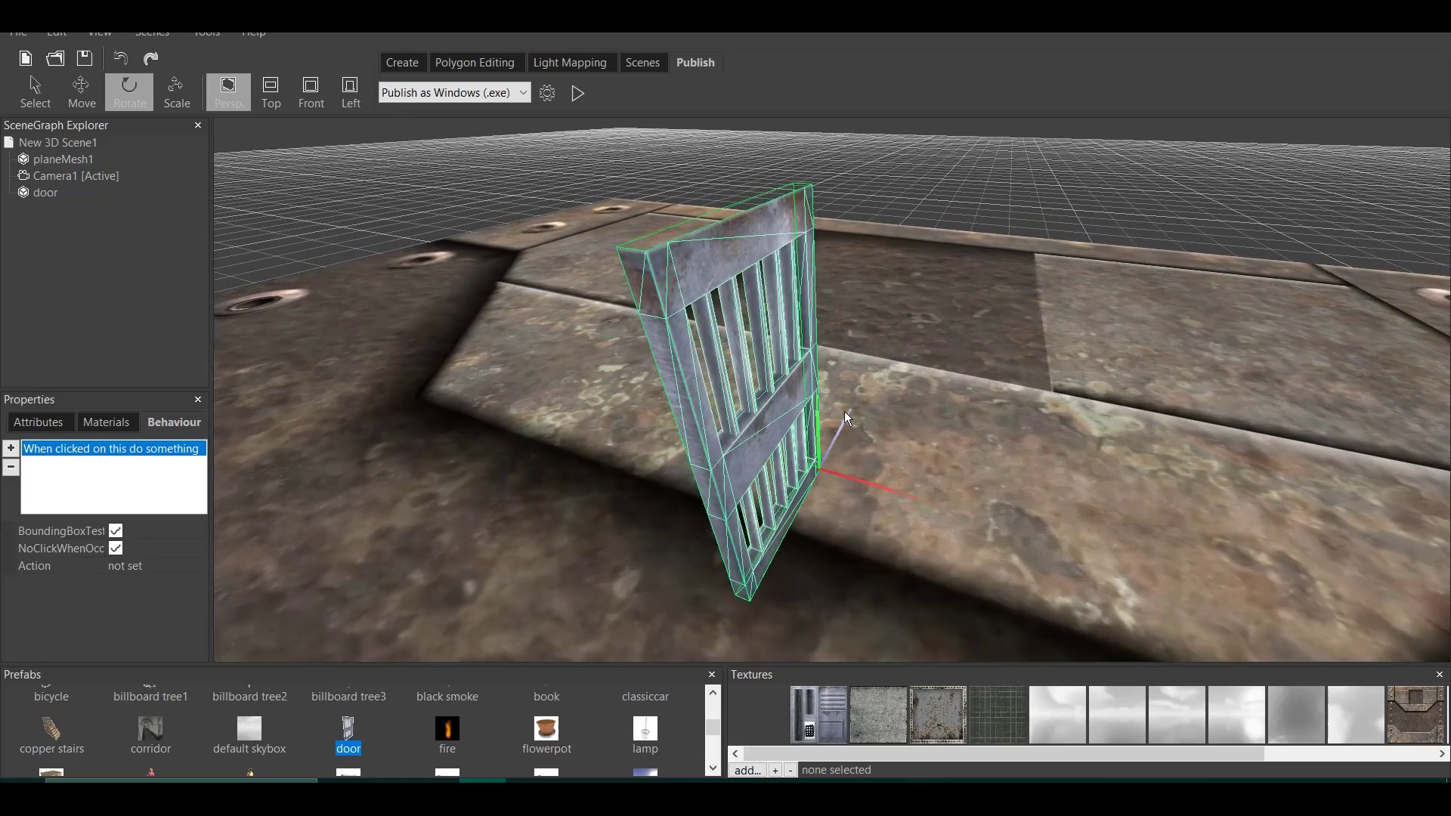
{"action": "left_click_drag", "start_coordinate": [804, 424], "coordinate": [803, 370]}
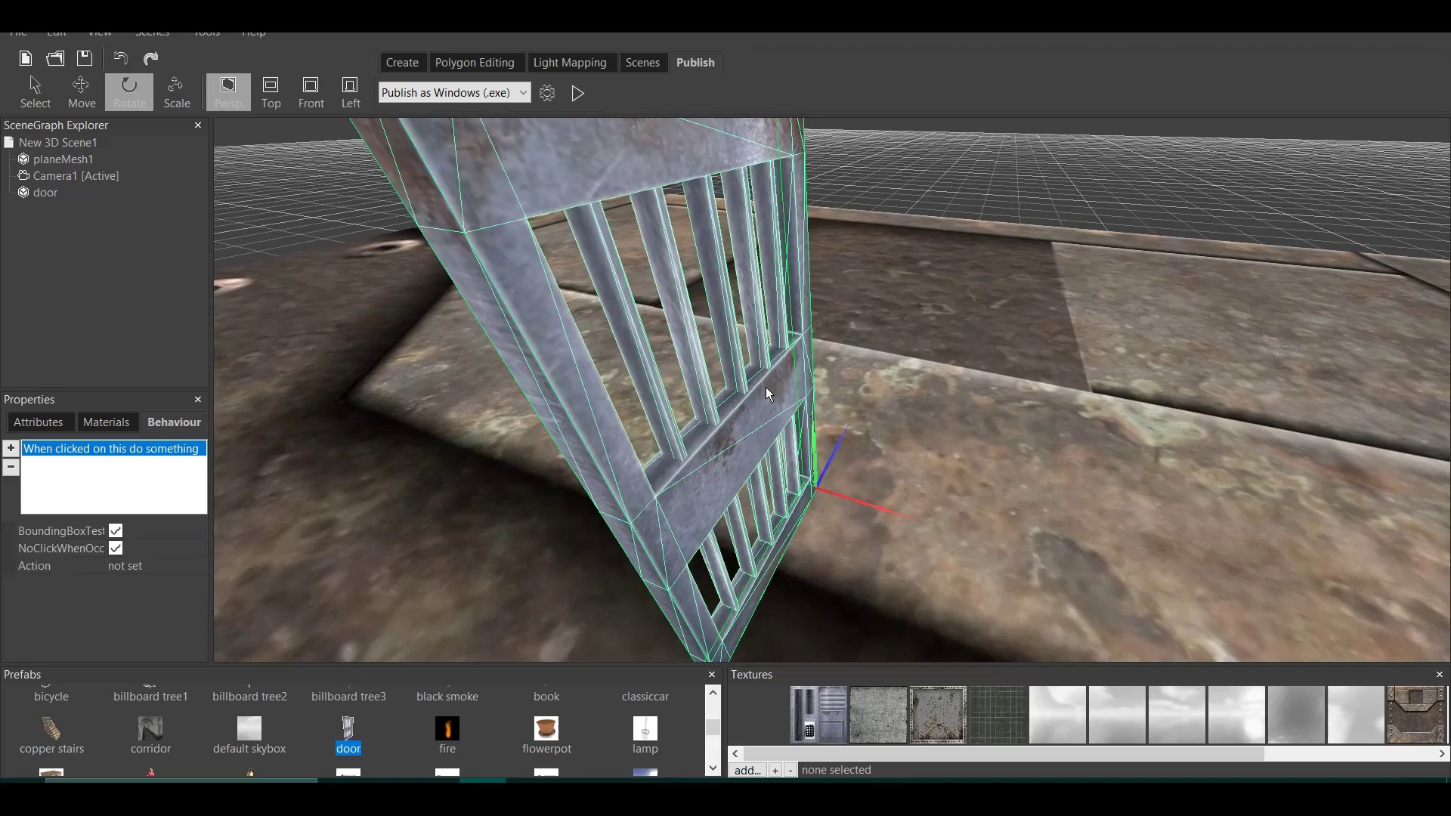
{"action": "scroll", "coordinate": [815, 390], "scroll_direction": "down", "scroll_amount": 4}
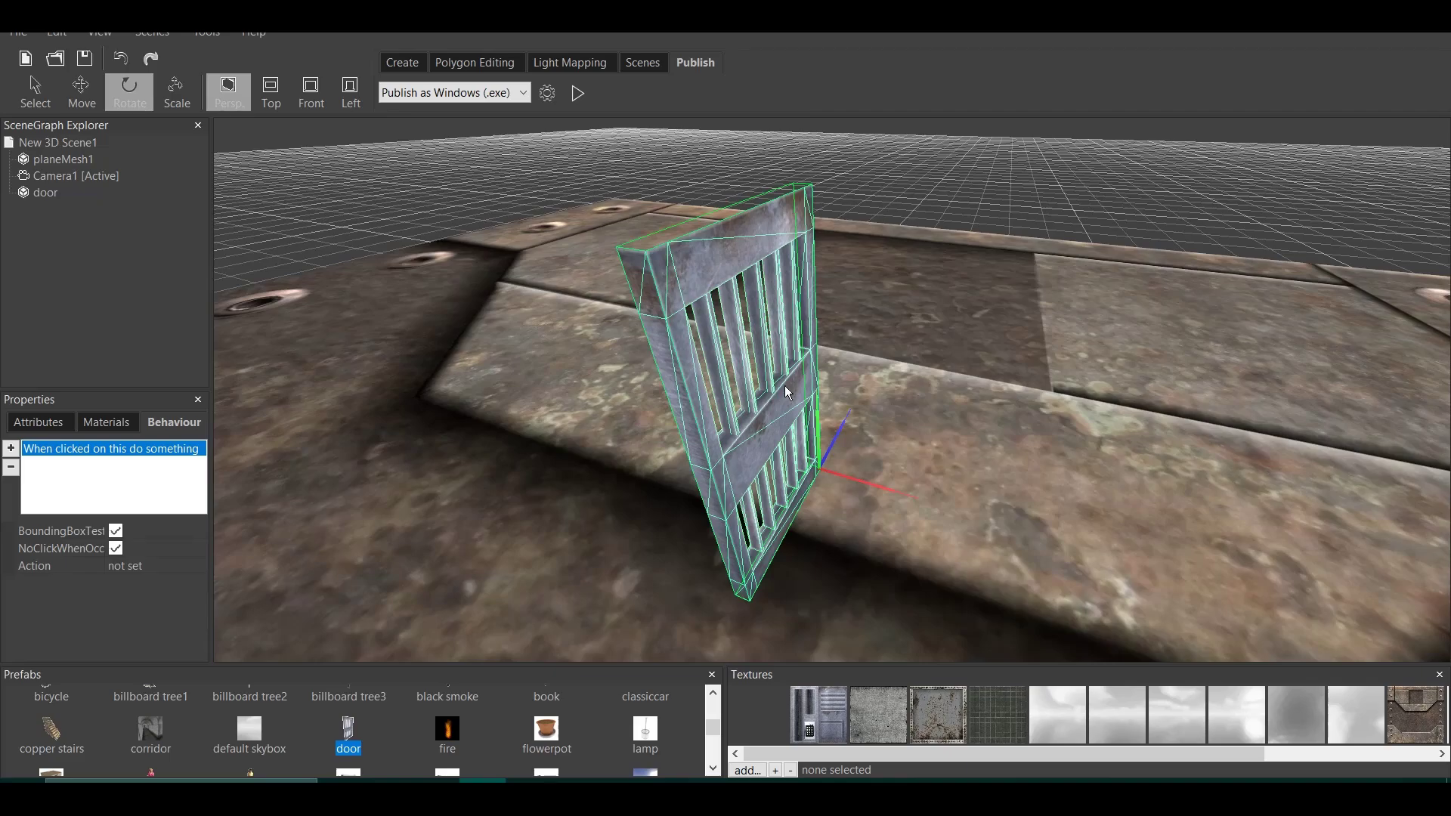
- Add an "If a Variable has a value do something" action to the door's behaviour and name its variable "open"
{"action": "left_click", "coordinate": [197, 566]}
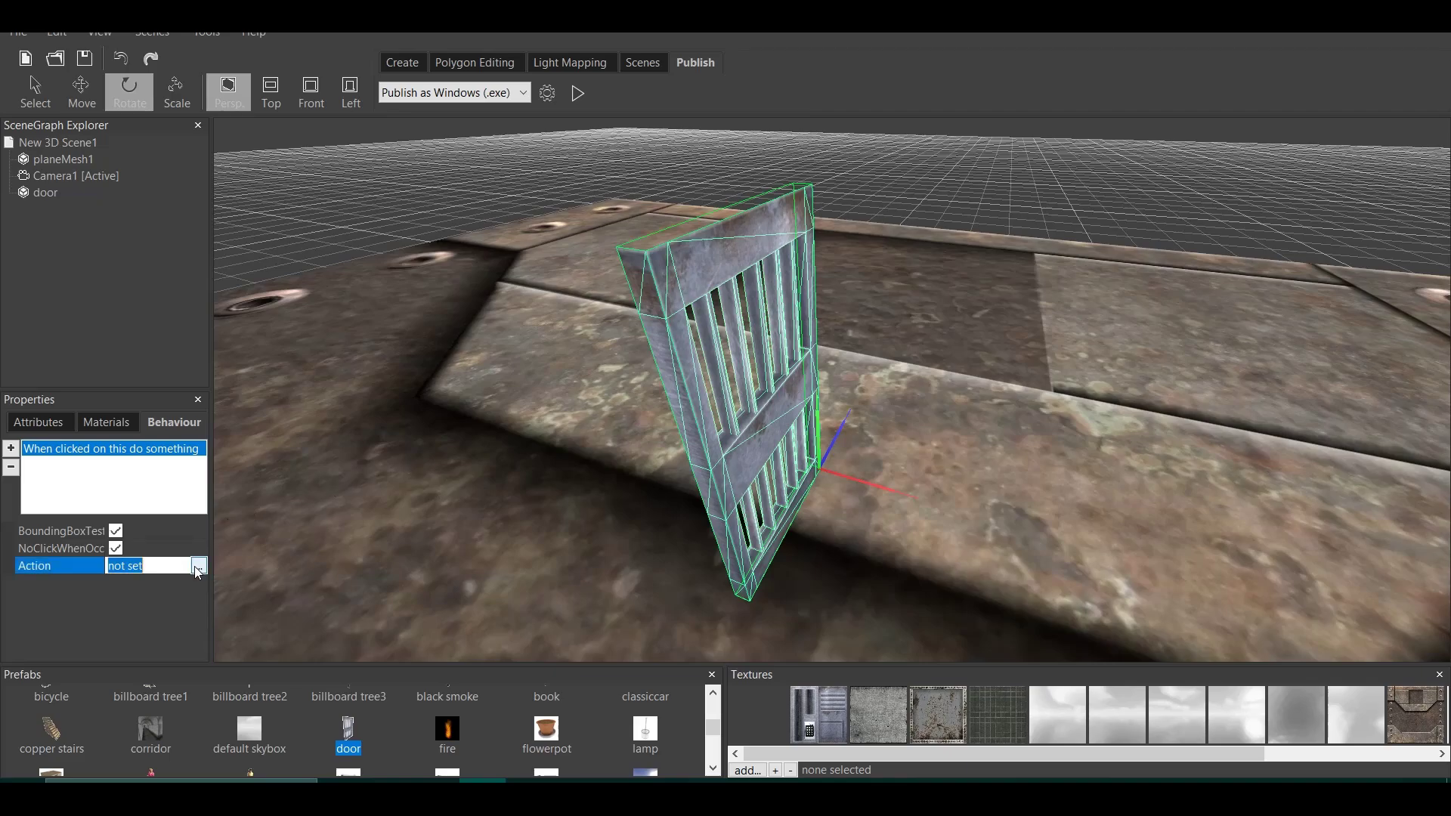
{"action": "left_click", "coordinate": [198, 566]}
{"action": "left_click", "coordinate": [23, 499]}
{"action": "mouse_move", "coordinate": [207, 650]}
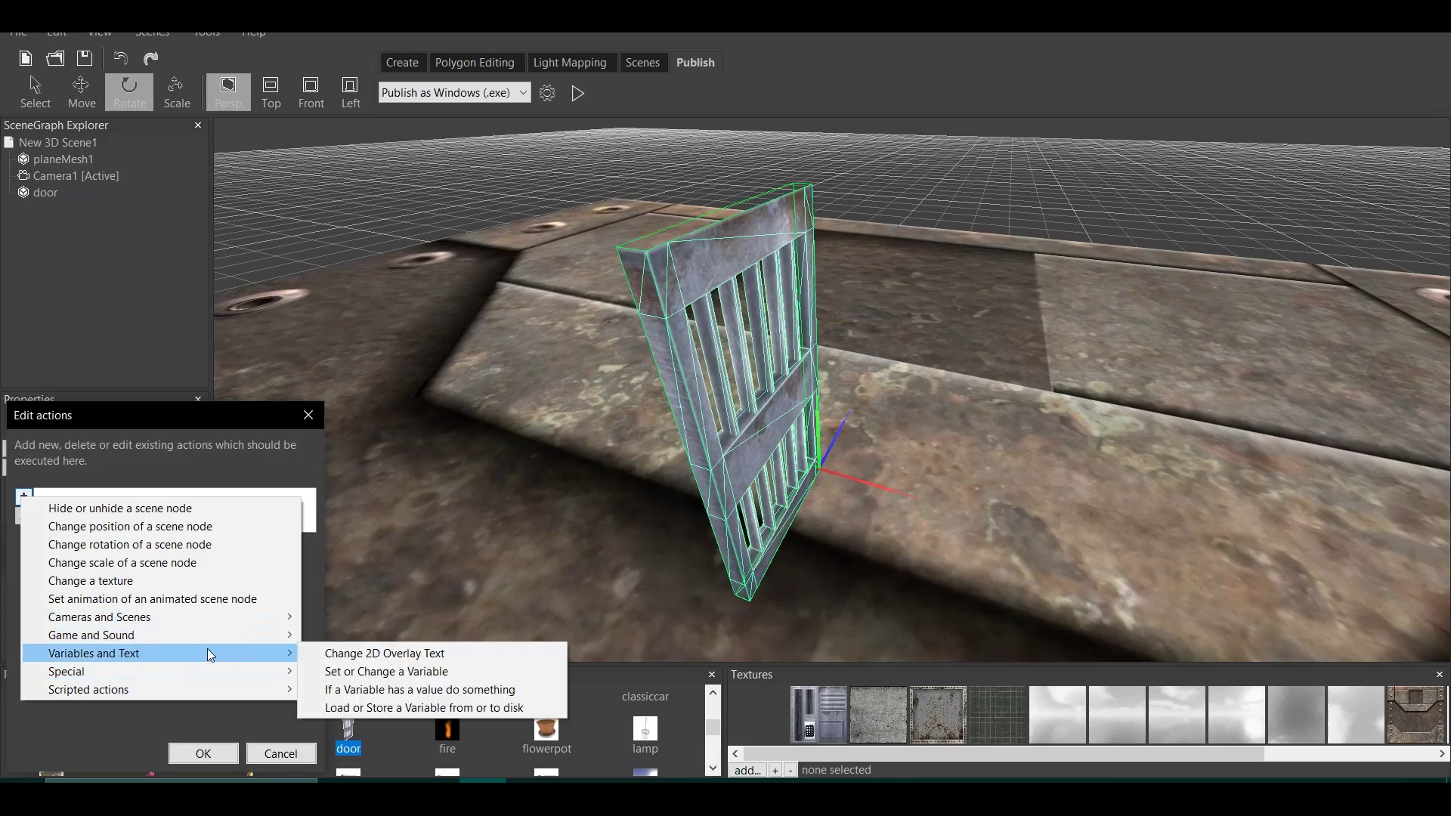
{"action": "left_click", "coordinate": [451, 689]}
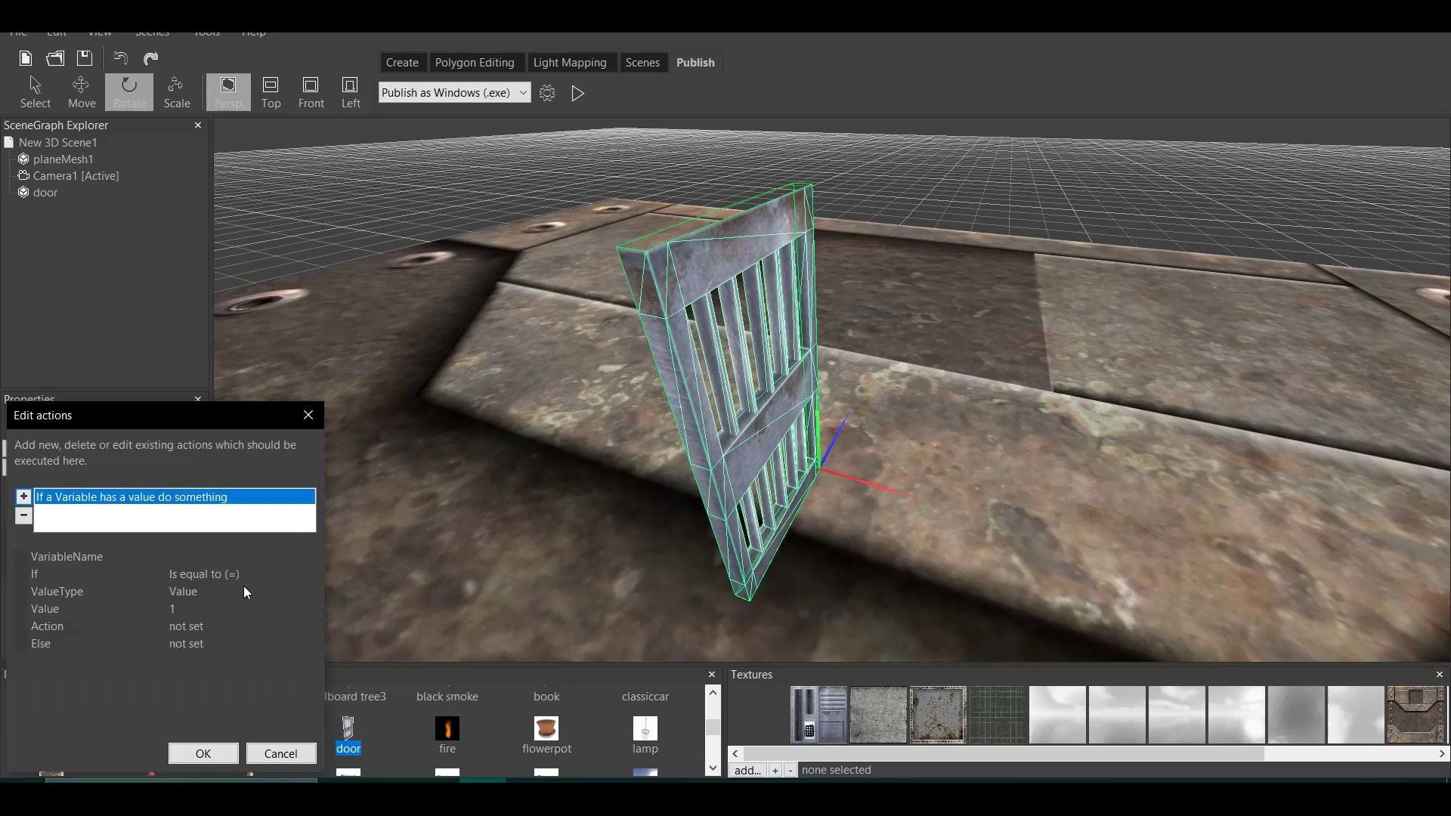
{"action": "left_click", "coordinate": [206, 555]}
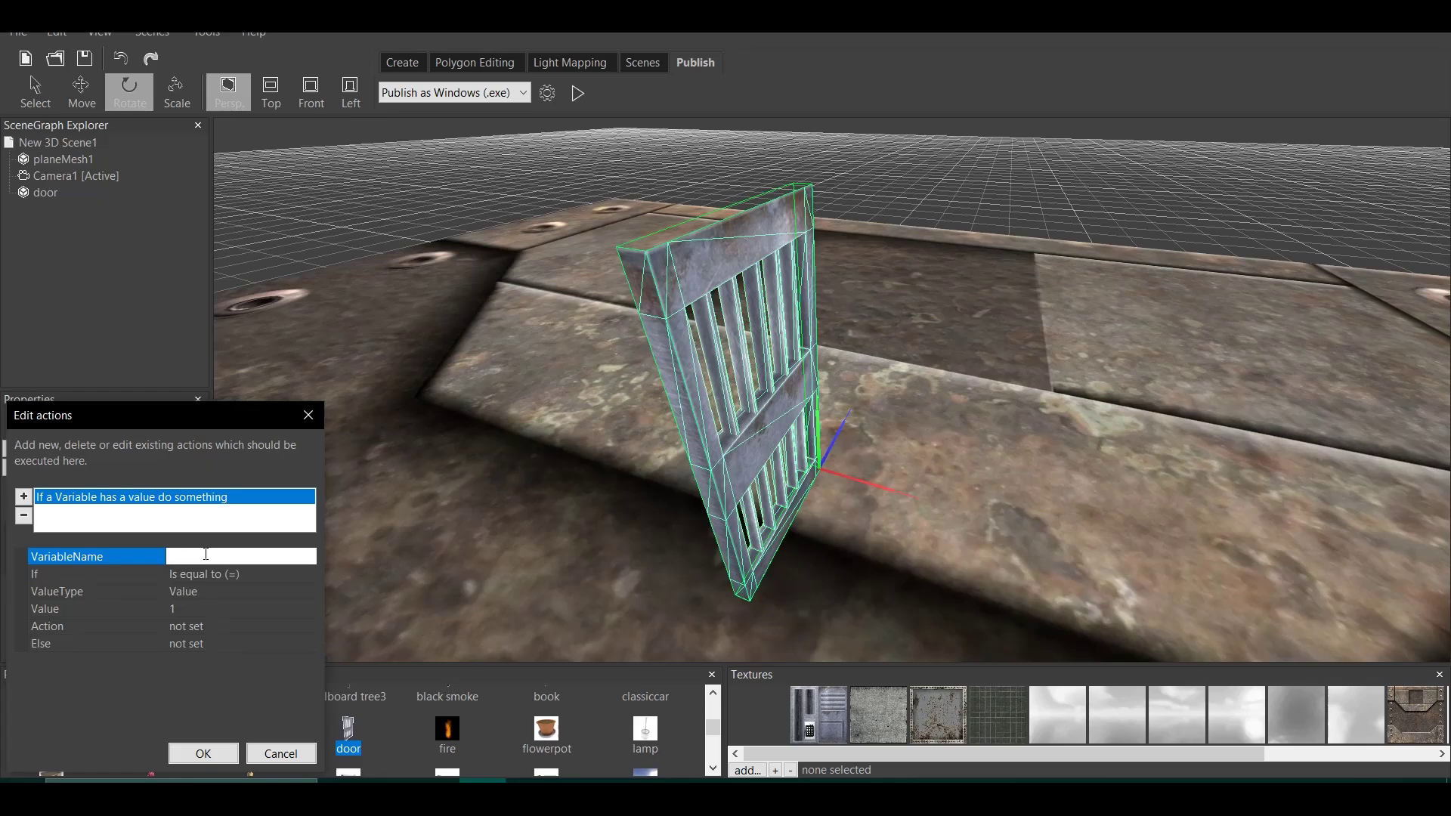
{"action": "type", "text": "open"}
{"action": "key", "text": "Return"}
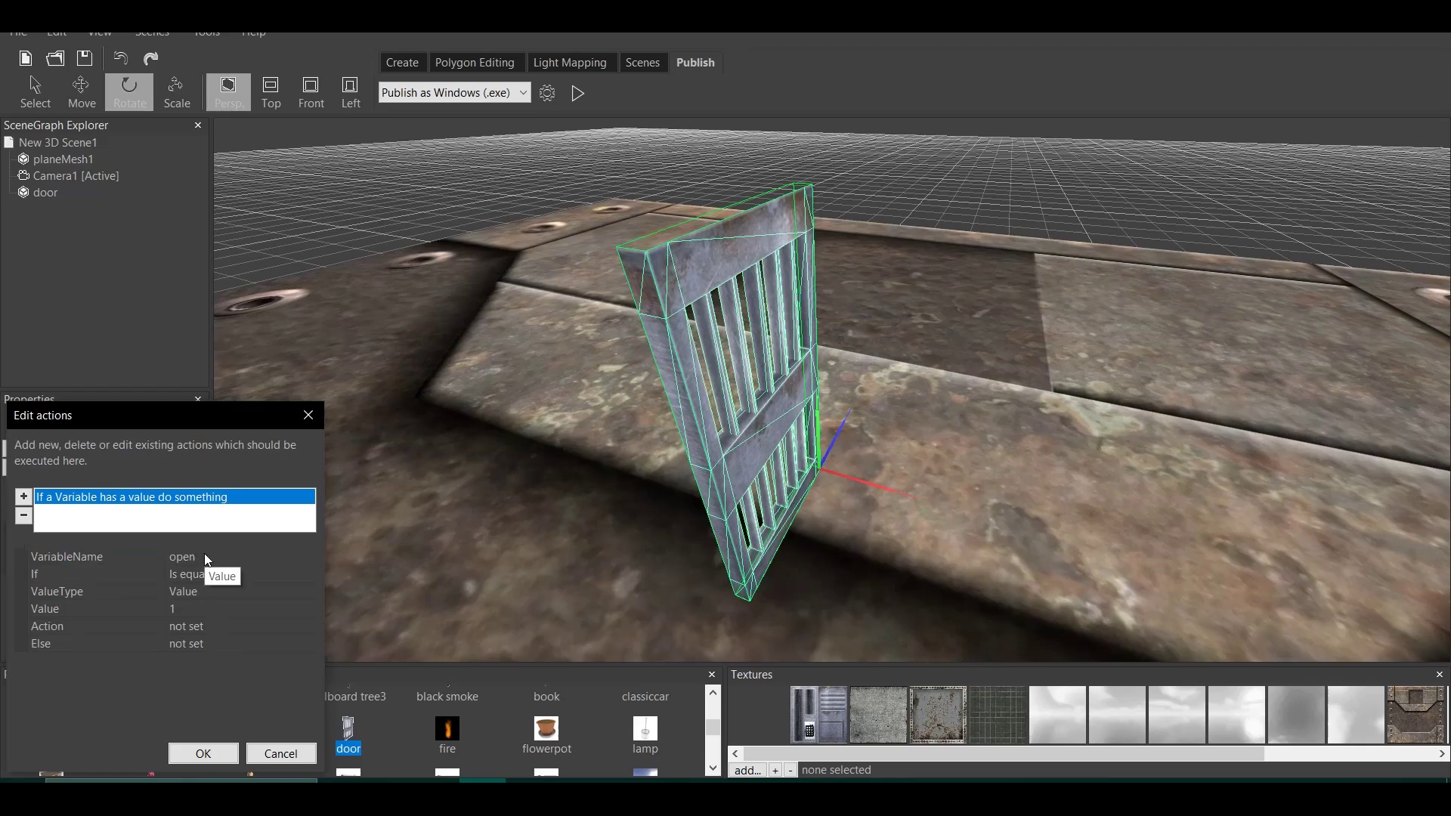
- Re-enter "open" as the variable name of the door's variable condition and check its comparison value
{"action": "left_click", "coordinate": [208, 556]}
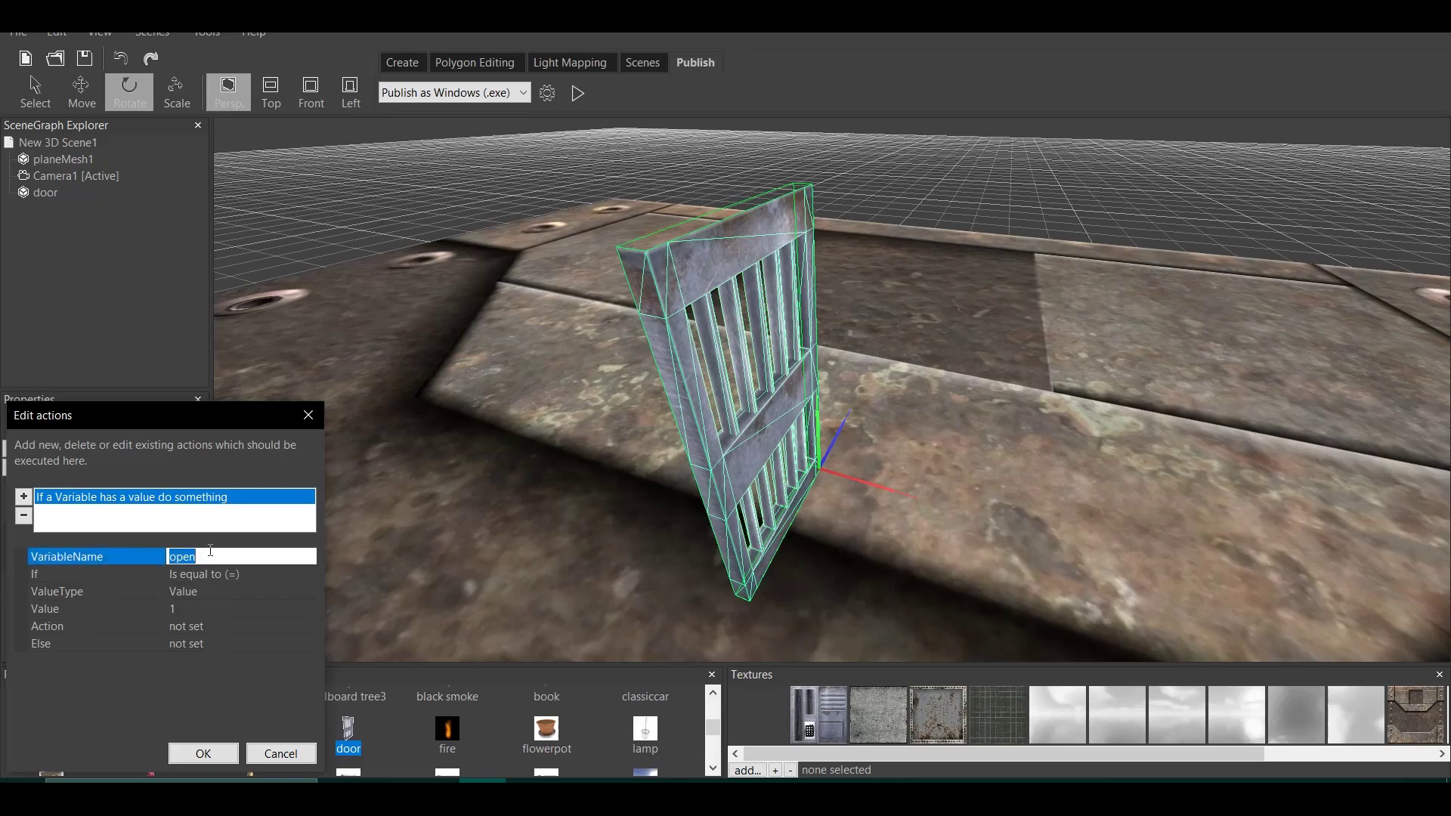
{"action": "key", "text": "BackSpace"}
{"action": "type", "text": "s"}
{"action": "key", "text": "BackSpace"}
{"action": "type", "text": "open"}
{"action": "left_click", "coordinate": [135, 578]}
{"action": "left_click", "coordinate": [214, 559]}
{"action": "left_click", "coordinate": [212, 609]}
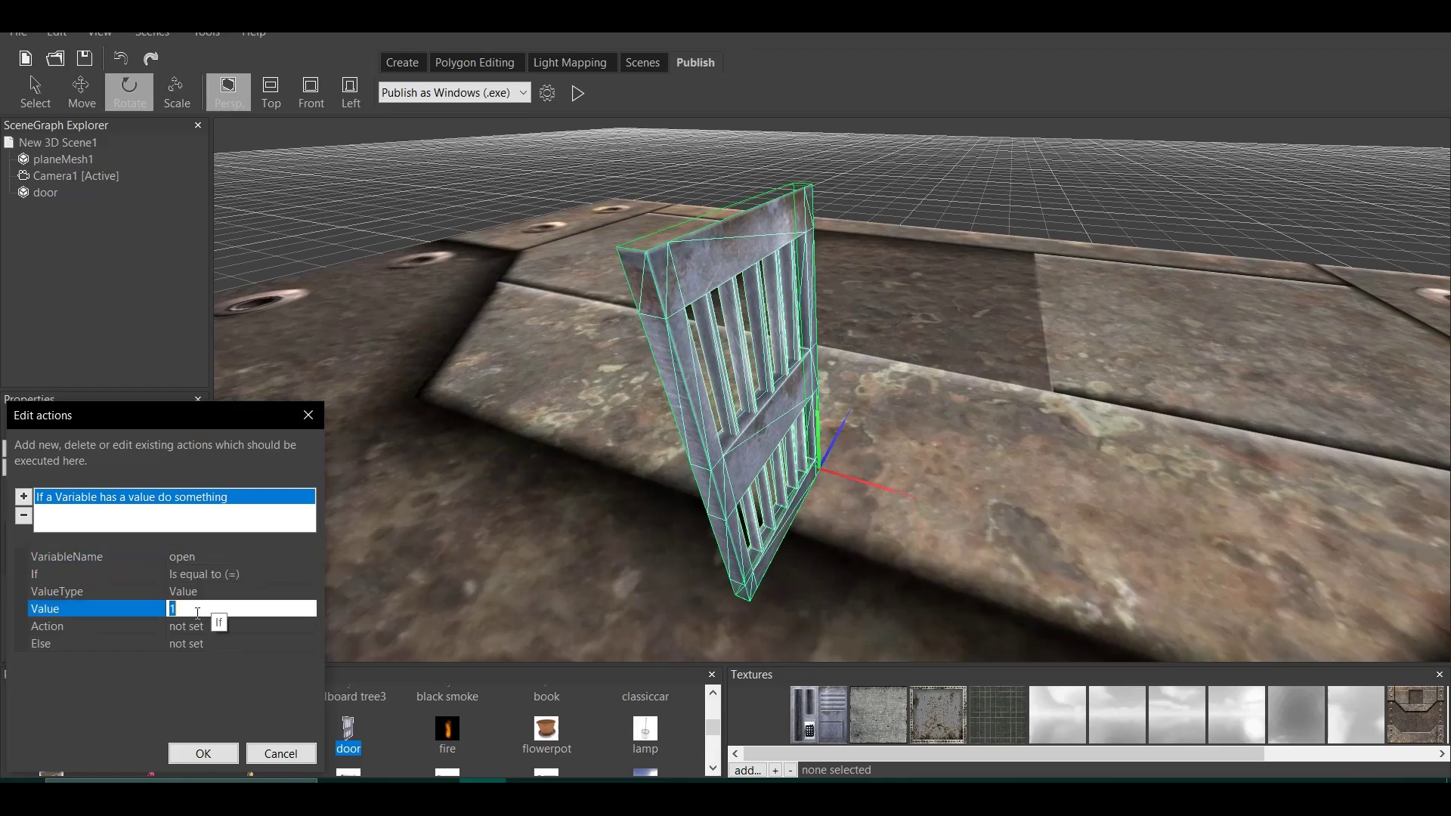
- Add a "Change rotation of a scene node" action to the condition's Action and set its vector to 0.0, 90.0, 0.0
{"action": "left_click", "coordinate": [235, 627]}
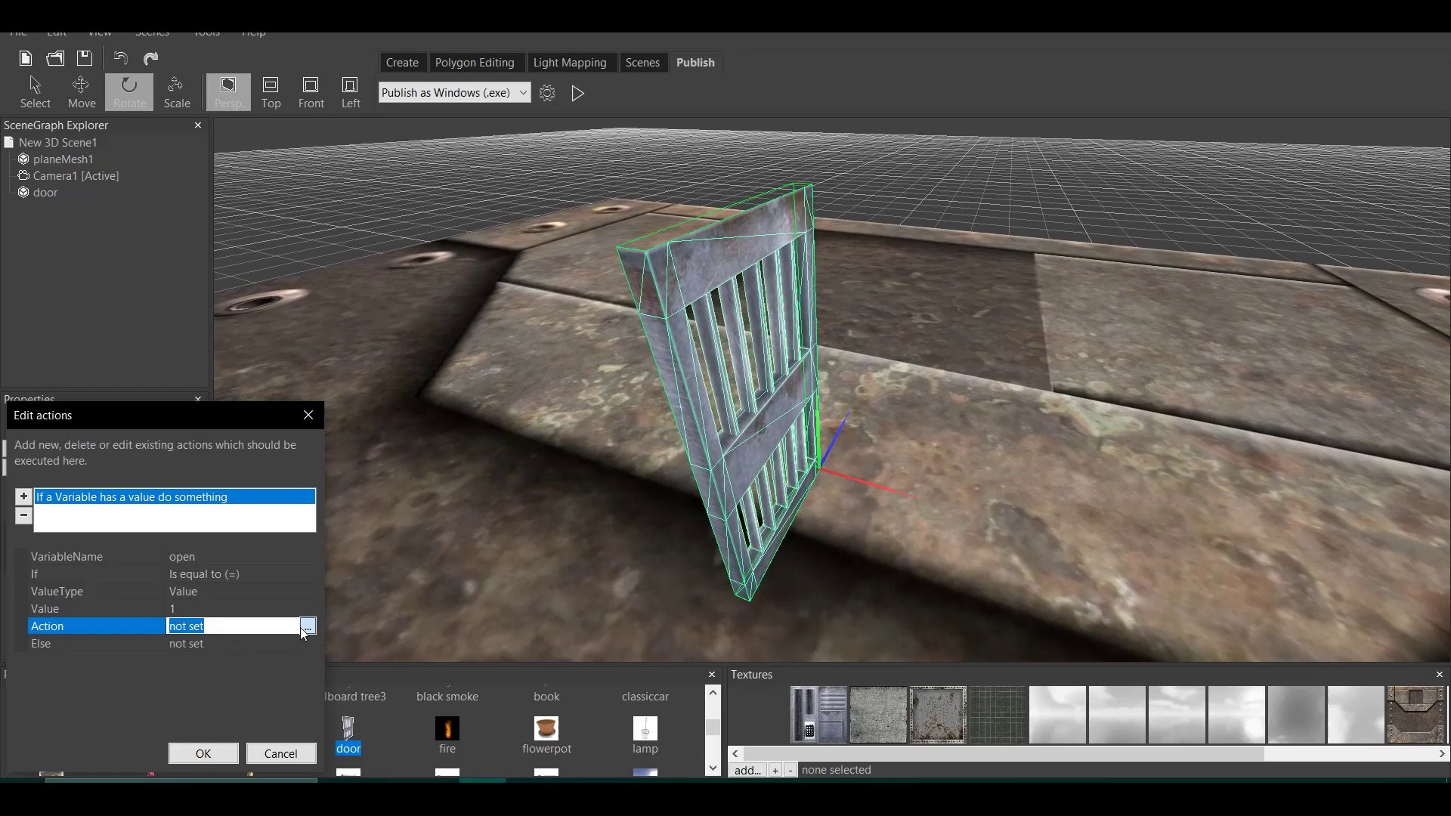
{"action": "left_click", "coordinate": [24, 516]}
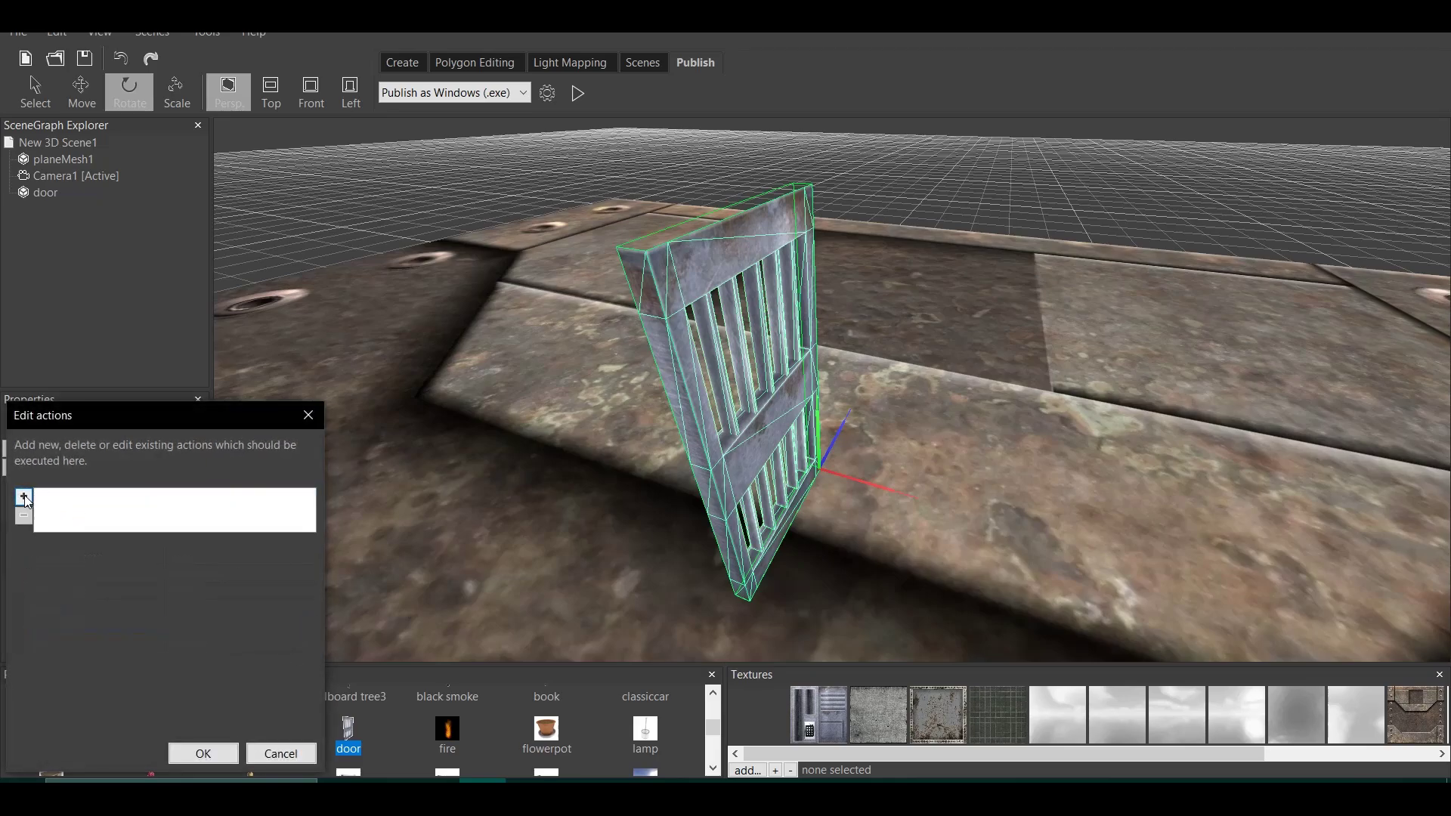
{"action": "left_click", "coordinate": [23, 497]}
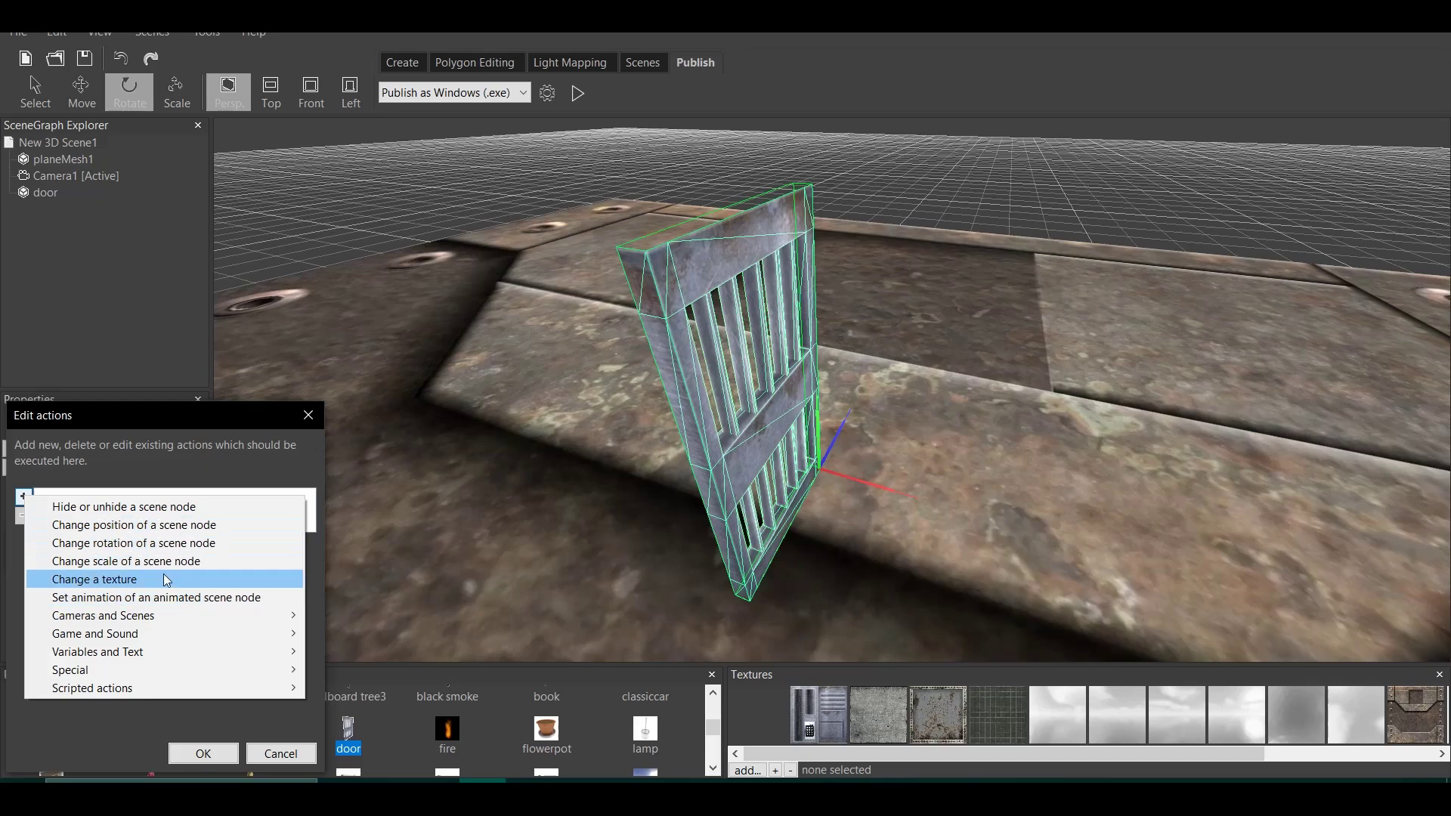
{"action": "left_click", "coordinate": [174, 543]}
{"action": "left_click", "coordinate": [199, 591]}
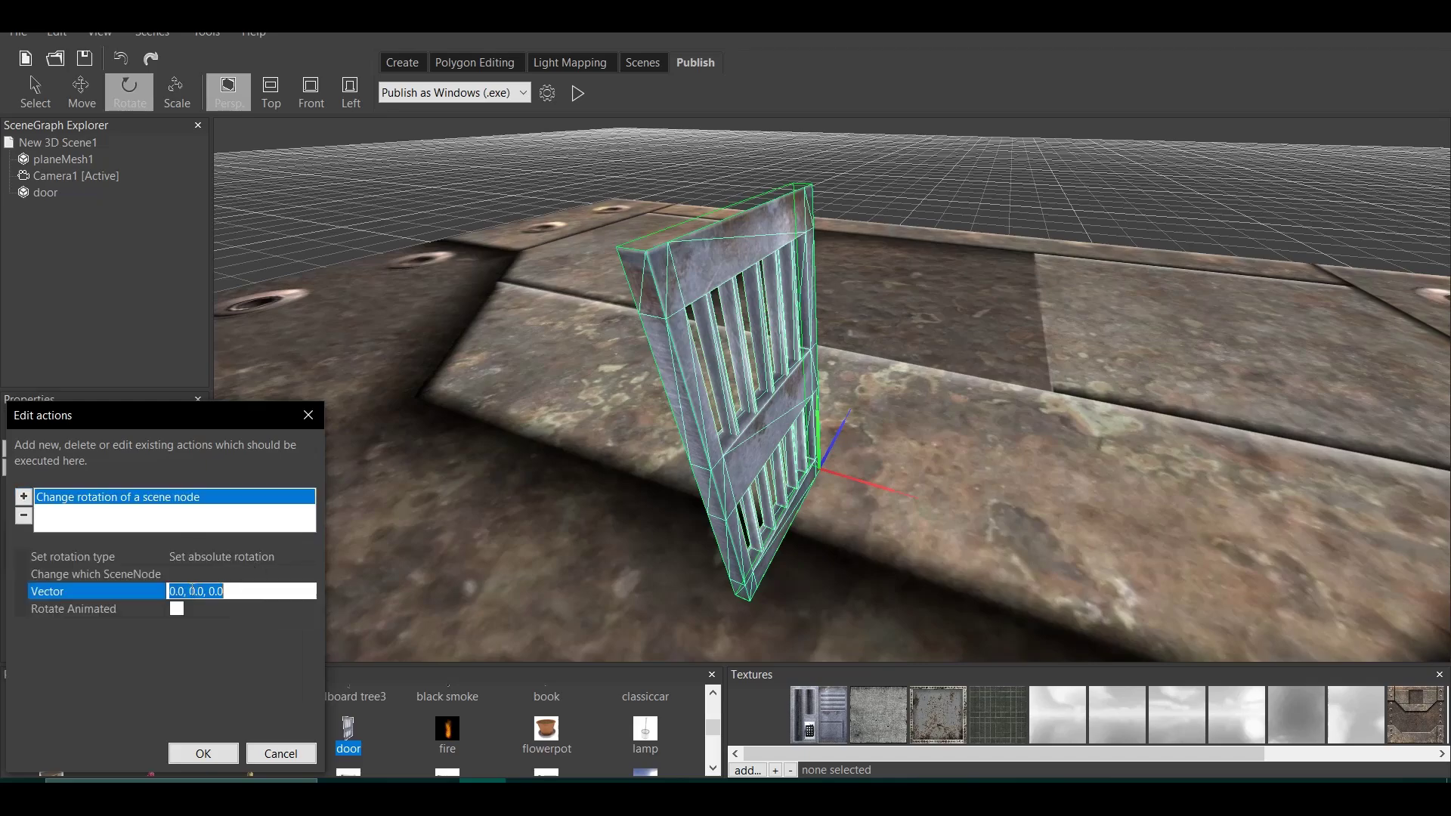
{"action": "left_click", "coordinate": [195, 591]}
{"action": "key", "text": "BackSpace"}
{"action": "type", "text": "9"}
{"action": "key", "text": "Return"}
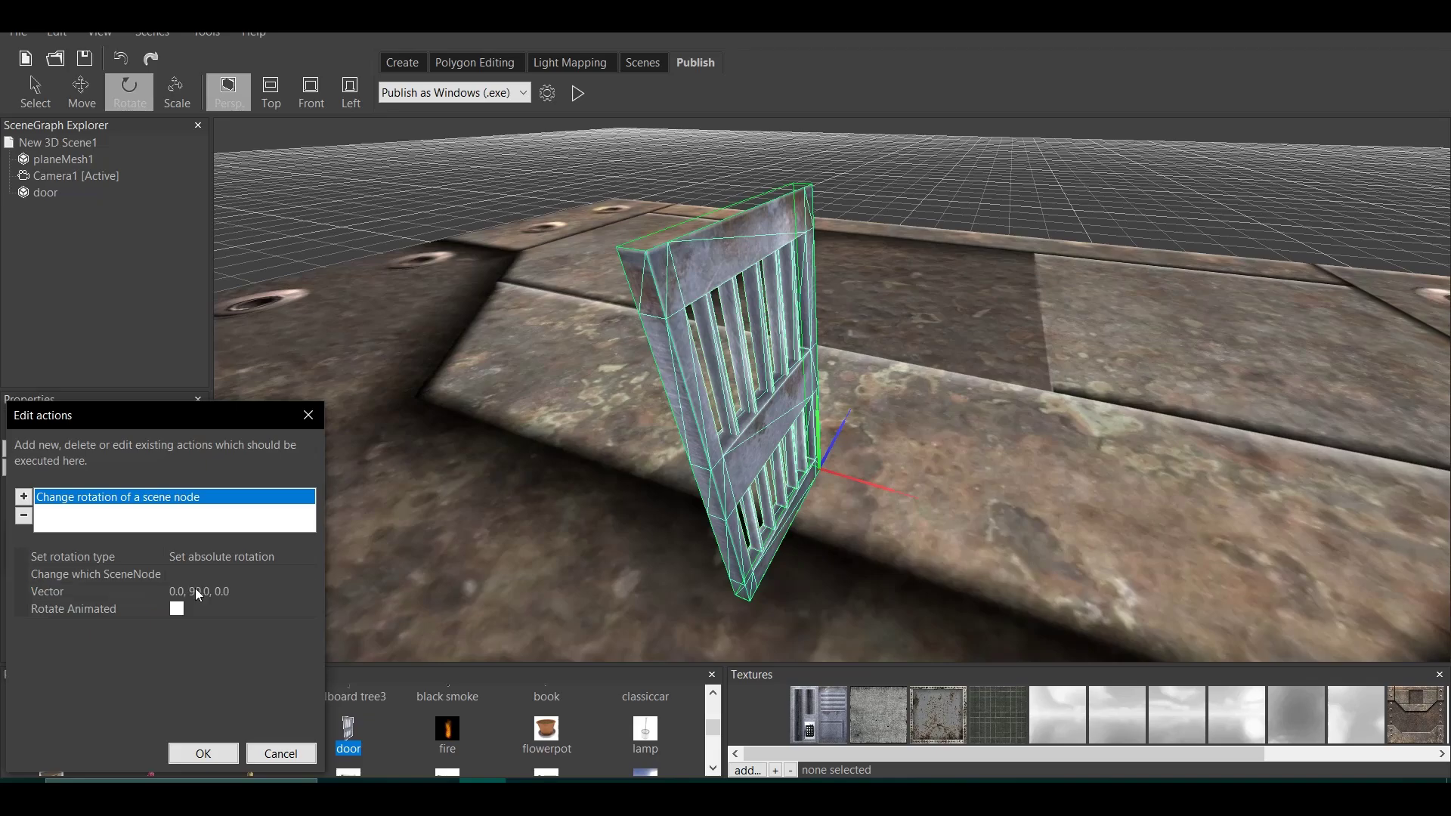
- Animate the rotation over 400 ms, choose the door as its target scene node, and confirm the nested and main actions
{"action": "left_click", "coordinate": [176, 609]}
{"action": "left_click", "coordinate": [176, 609]}
{"action": "left_click", "coordinate": [189, 626]}
{"action": "left_click", "coordinate": [313, 575]}
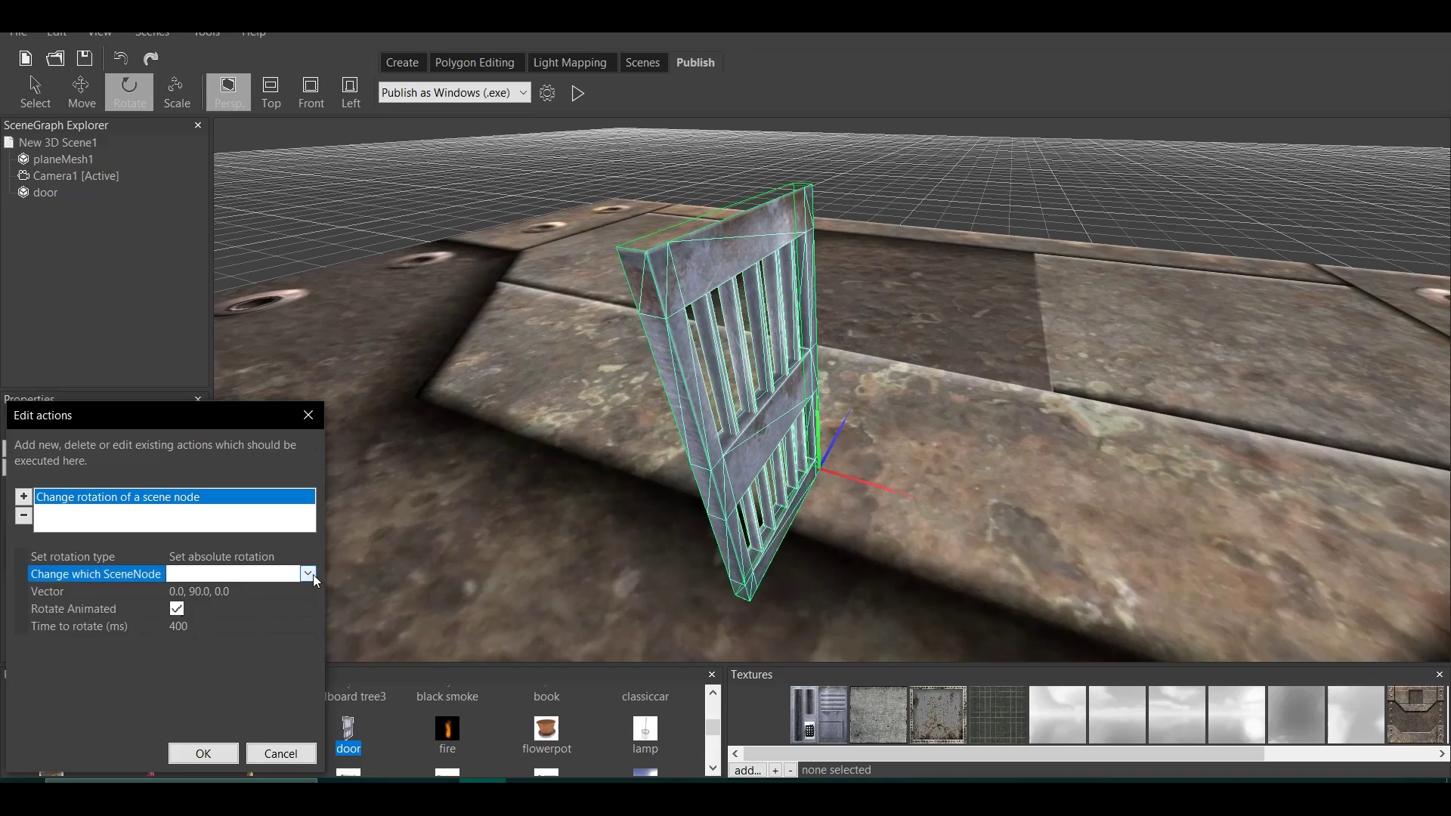
{"action": "left_click", "coordinate": [313, 575]}
{"action": "left_click", "coordinate": [226, 618]}
{"action": "left_click", "coordinate": [203, 753]}
{"action": "left_click", "coordinate": [202, 753]}
- Test the application, walking toward and away from the door, and close the test
{"action": "left_click", "coordinate": [576, 93]}
{"action": "key", "text": "w"}
{"action": "key", "text": "Down"}
{"action": "key", "text": "Escape"}
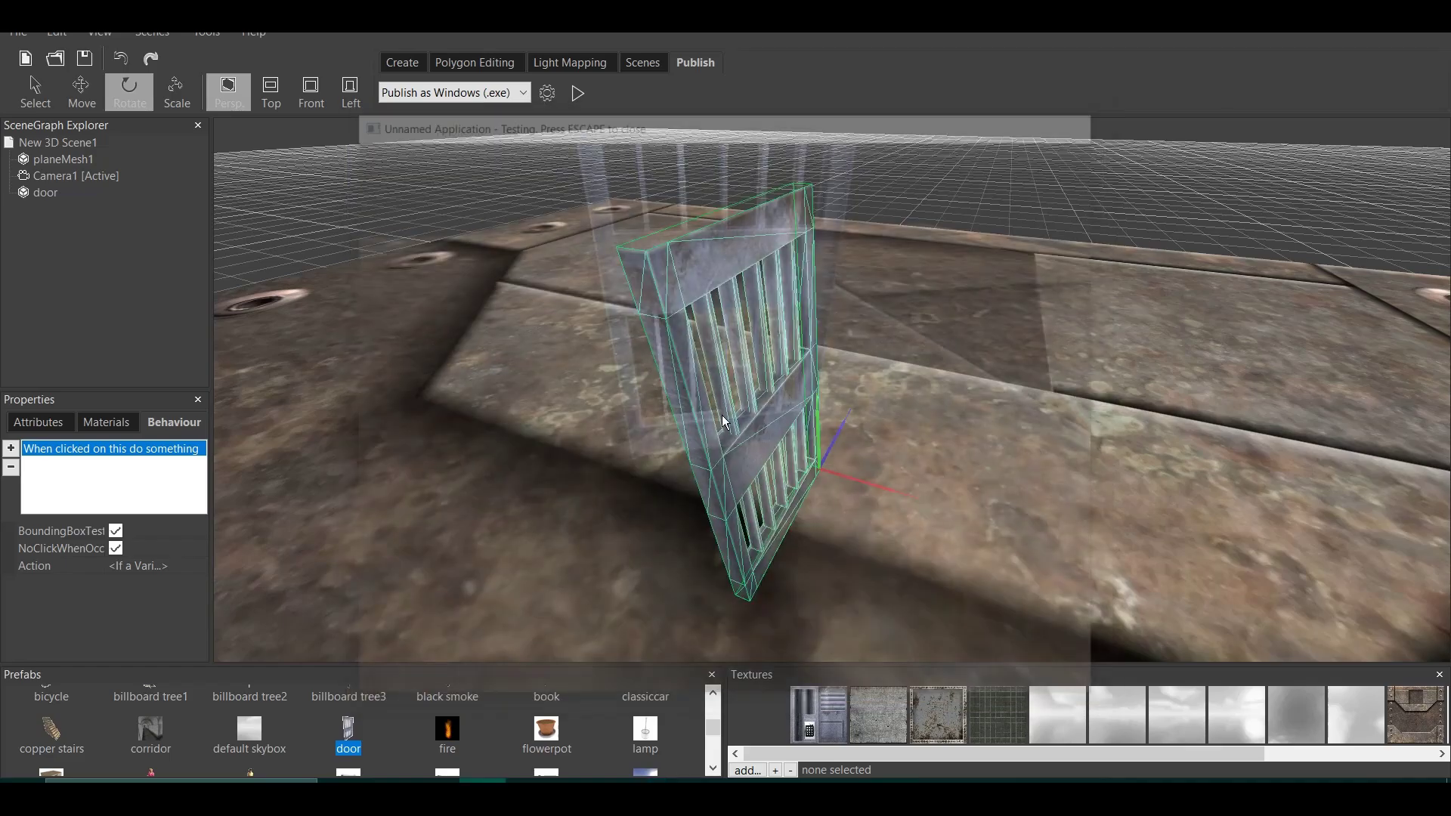
- Review the action settings of the door's click behaviour and close them
{"action": "left_click", "coordinate": [197, 568]}
{"action": "left_click", "coordinate": [197, 568]}
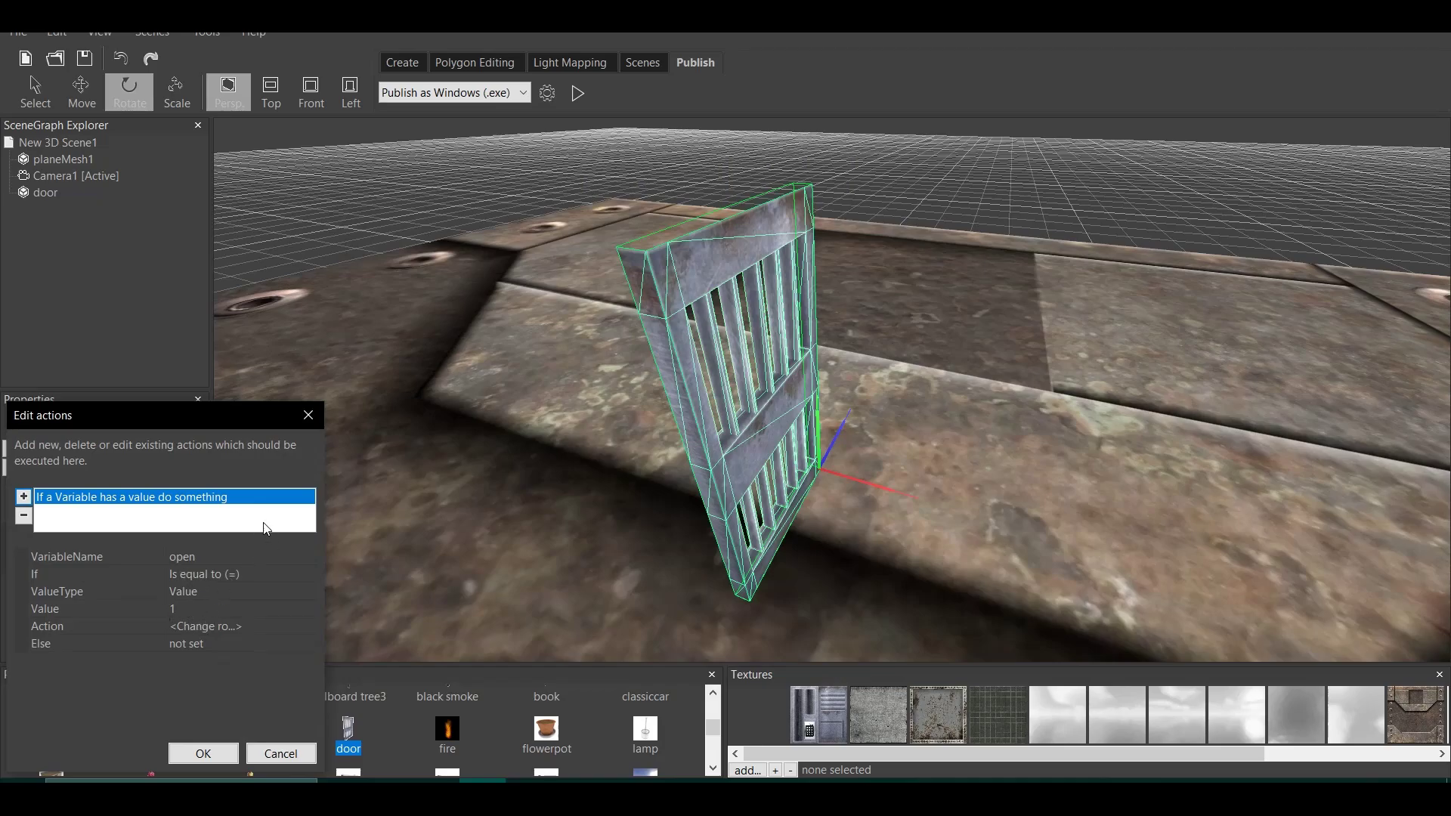
{"action": "left_click", "coordinate": [217, 750]}
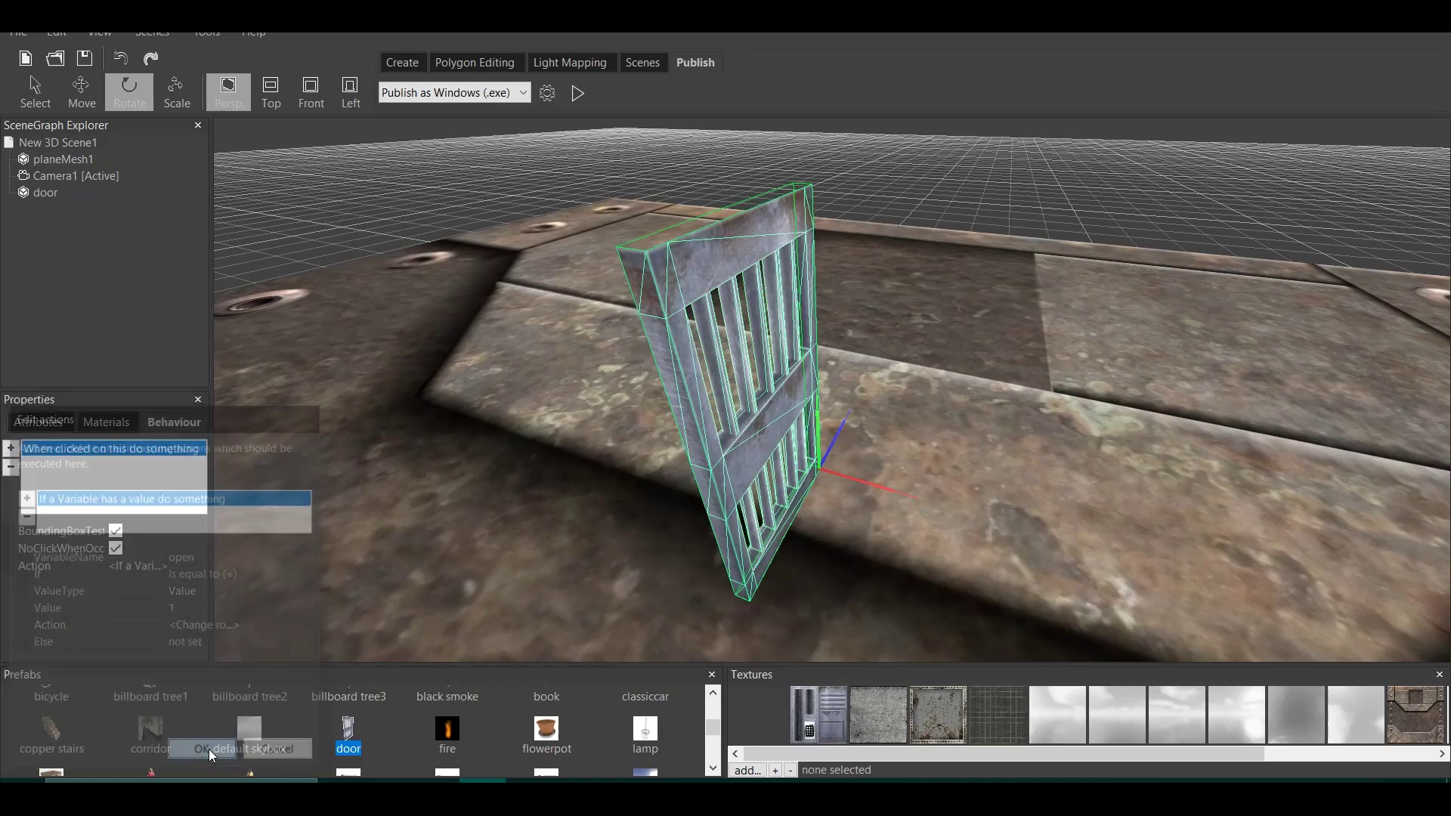
- Add a "Before first drawing do something" behaviour to the scene root node and enable AlsoOnReload
{"action": "left_click", "coordinate": [80, 147]}
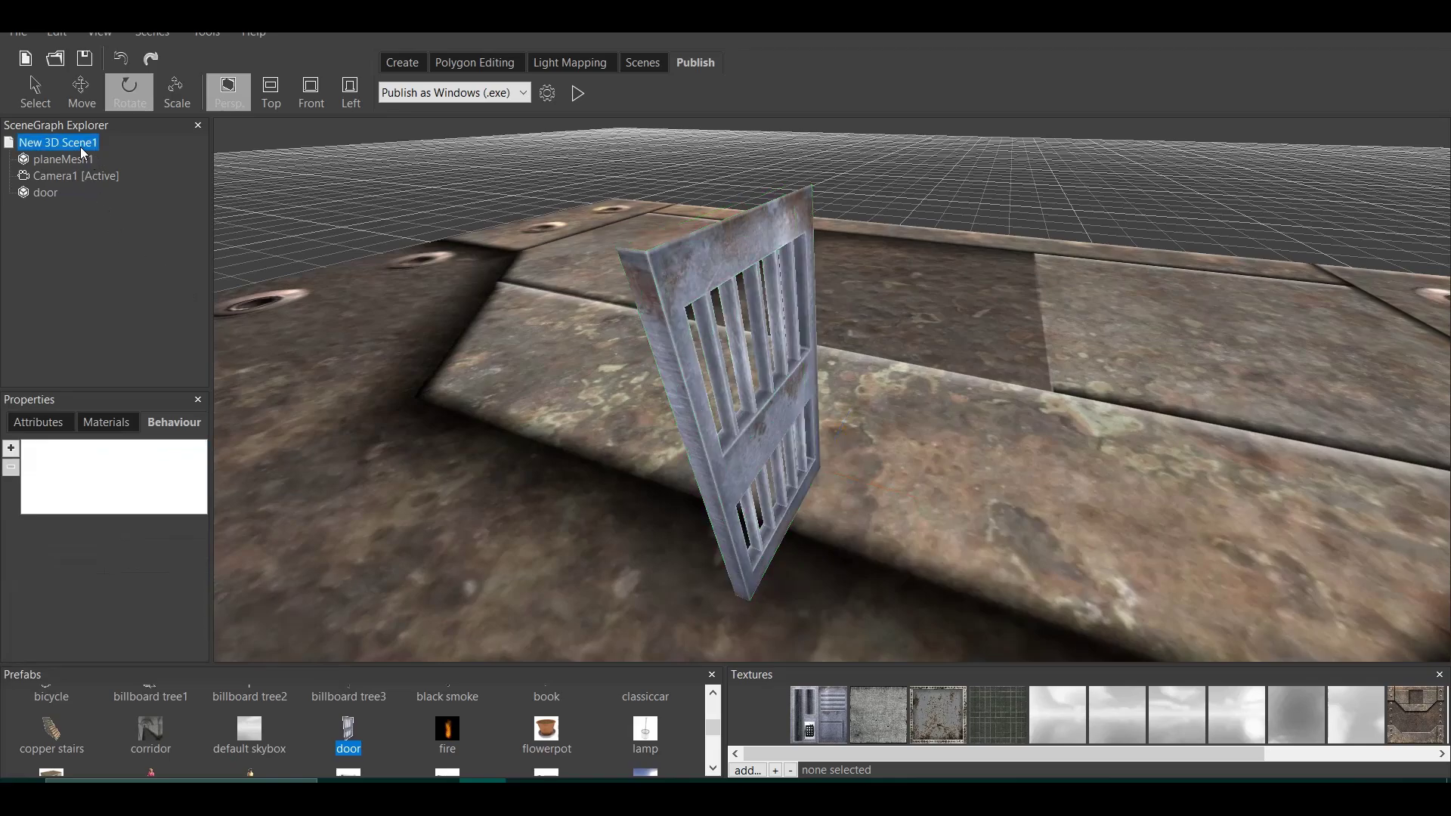
{"action": "left_click", "coordinate": [163, 423]}
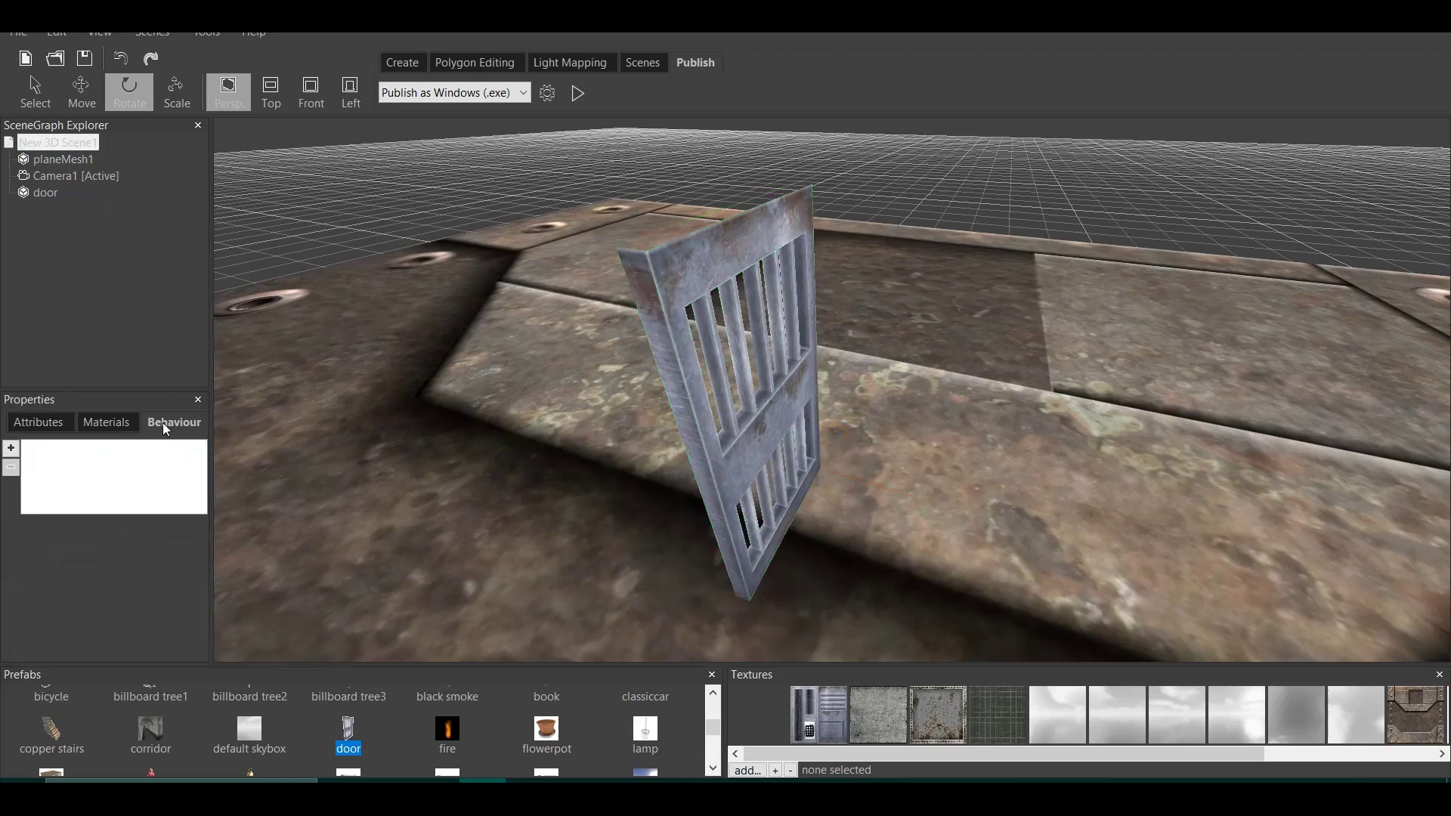
{"action": "left_click", "coordinate": [11, 448]}
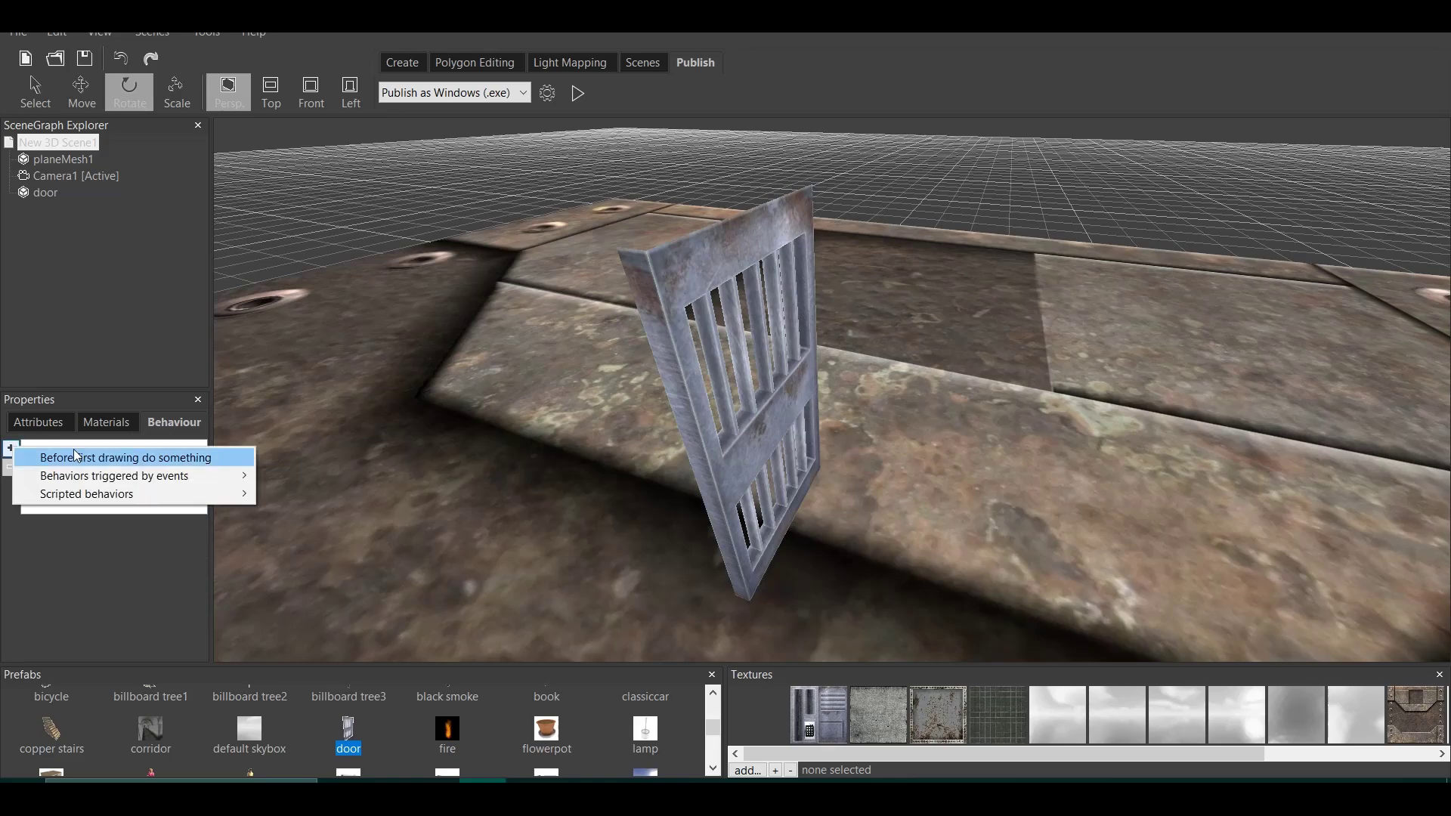
{"action": "left_click", "coordinate": [160, 458]}
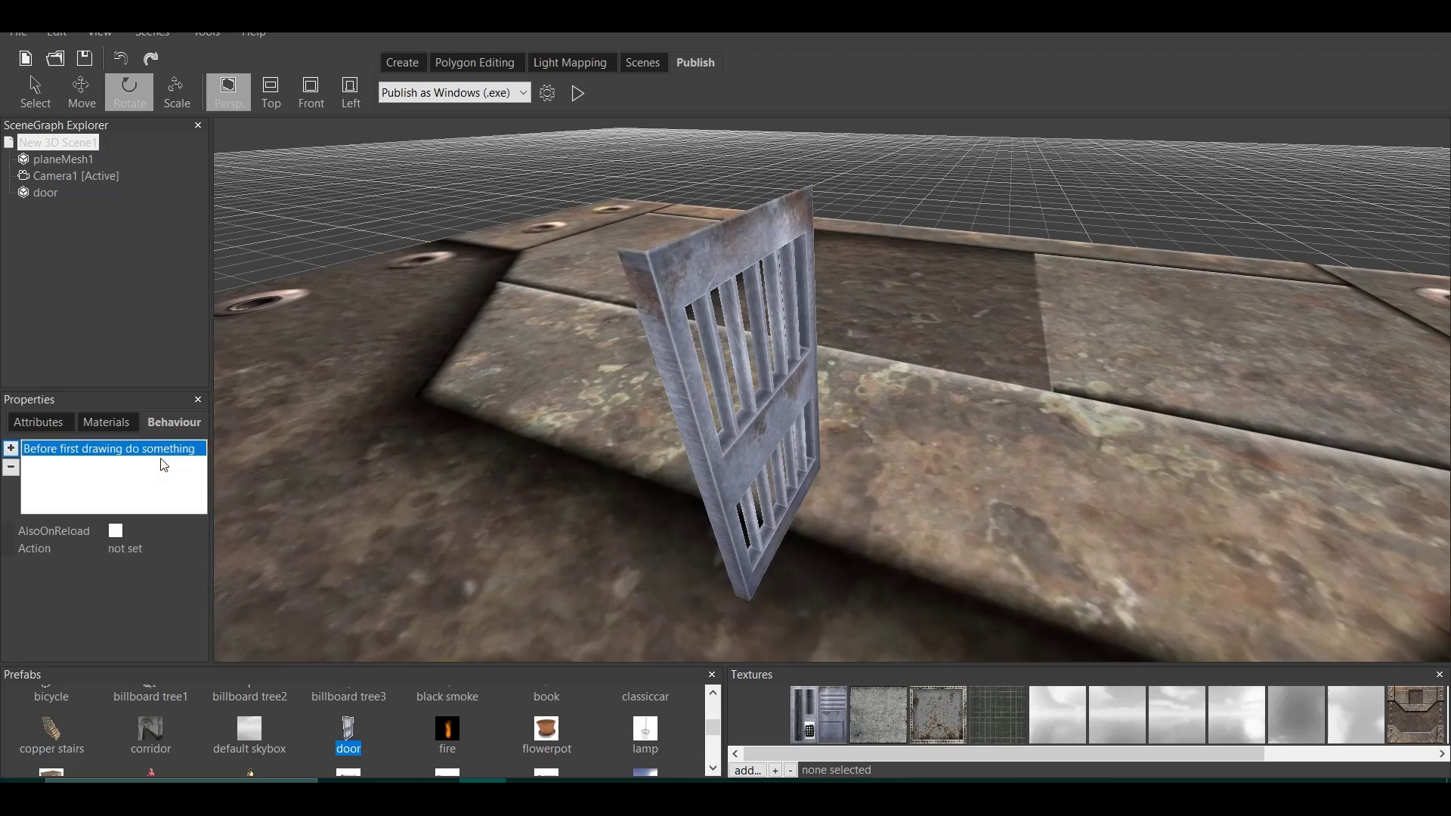
{"action": "left_click", "coordinate": [115, 533]}
- Give the scene behaviour a "Set or Change a Variable" action that sets the variable "open" to 1, and confirm it
{"action": "left_click", "coordinate": [200, 547]}
{"action": "left_click", "coordinate": [114, 551]}
{"action": "left_click", "coordinate": [25, 498]}
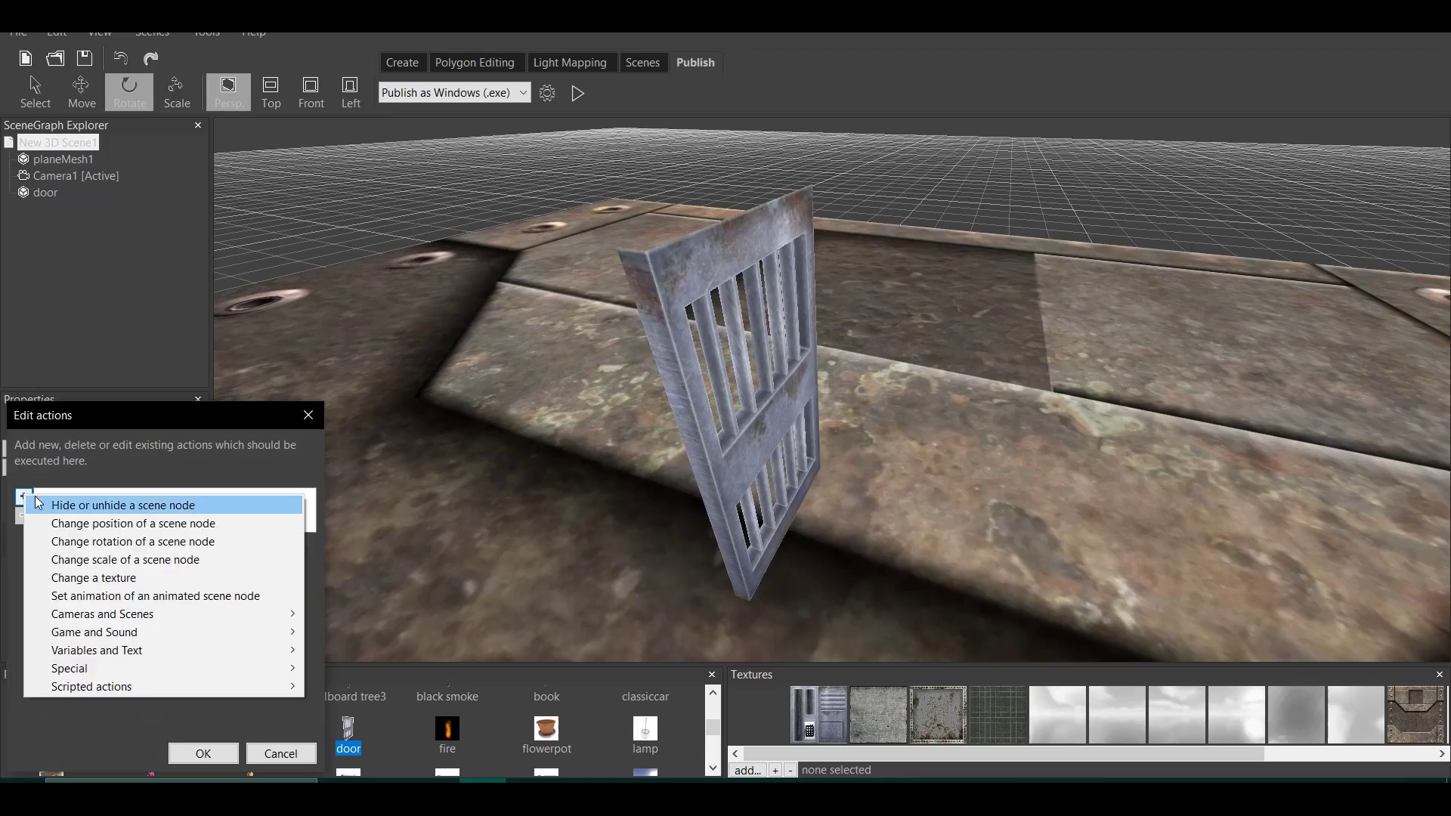
{"action": "mouse_move", "coordinate": [188, 650]}
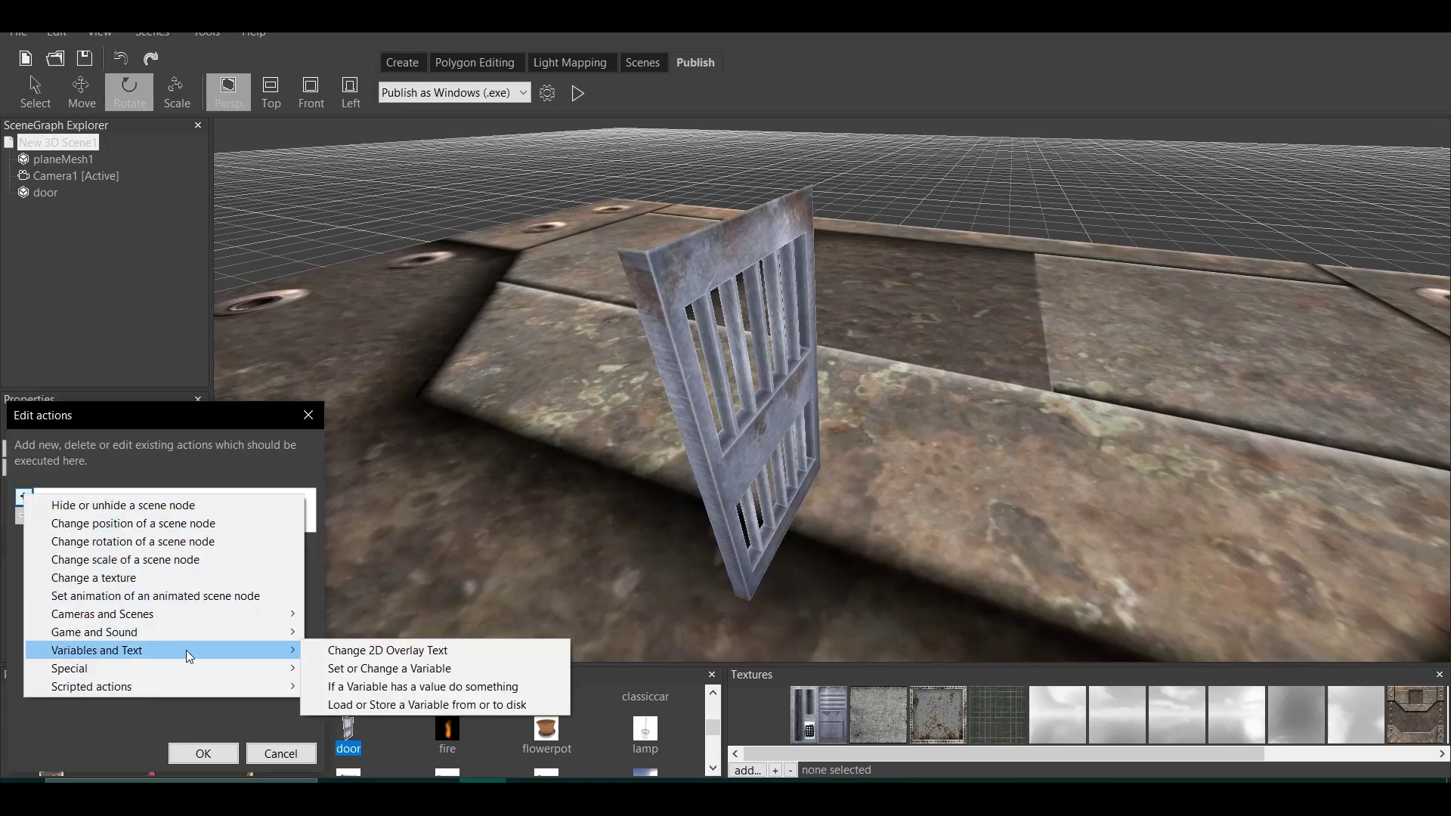
{"action": "left_click", "coordinate": [357, 666]}
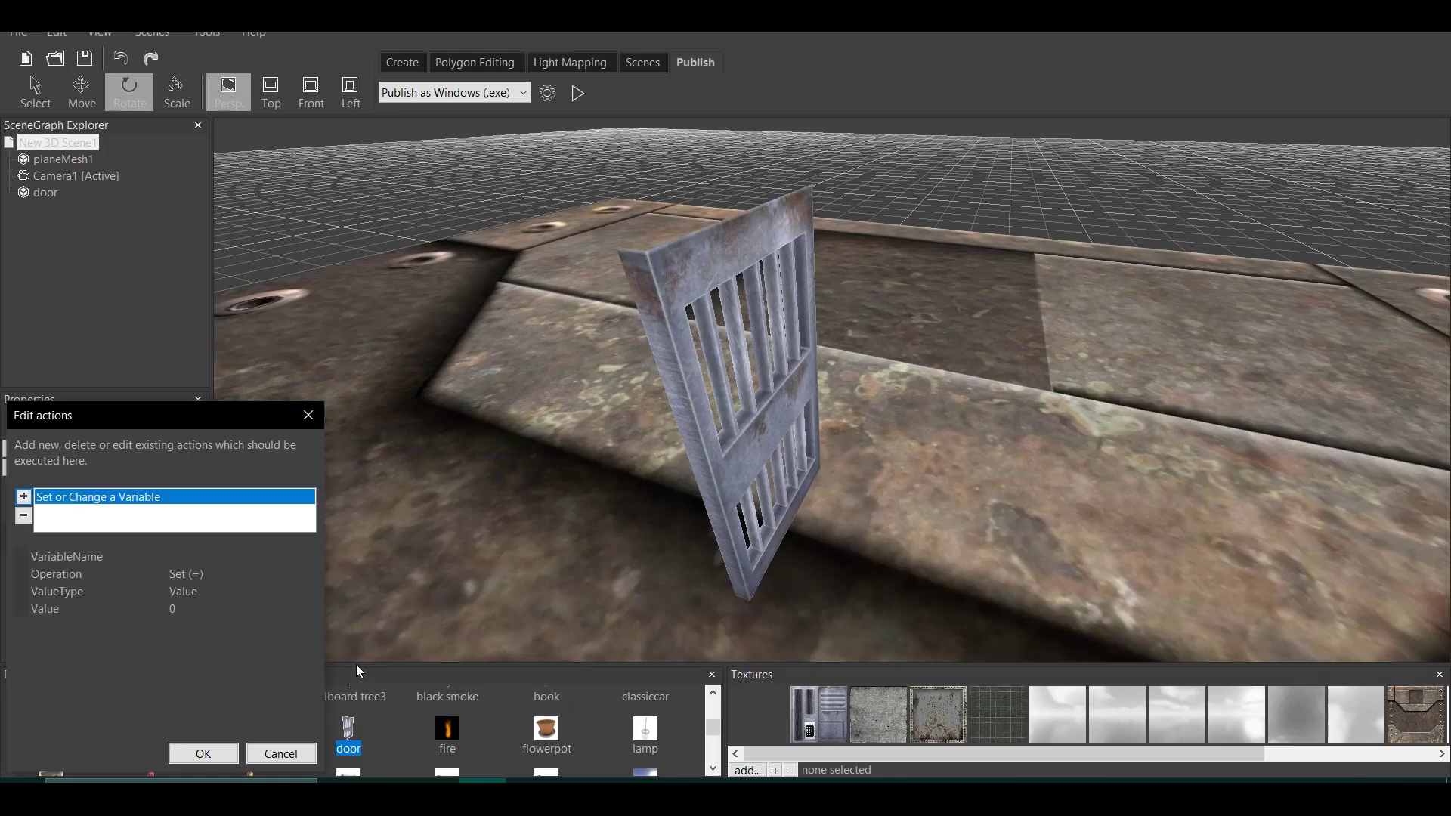
{"action": "left_click", "coordinate": [187, 556]}
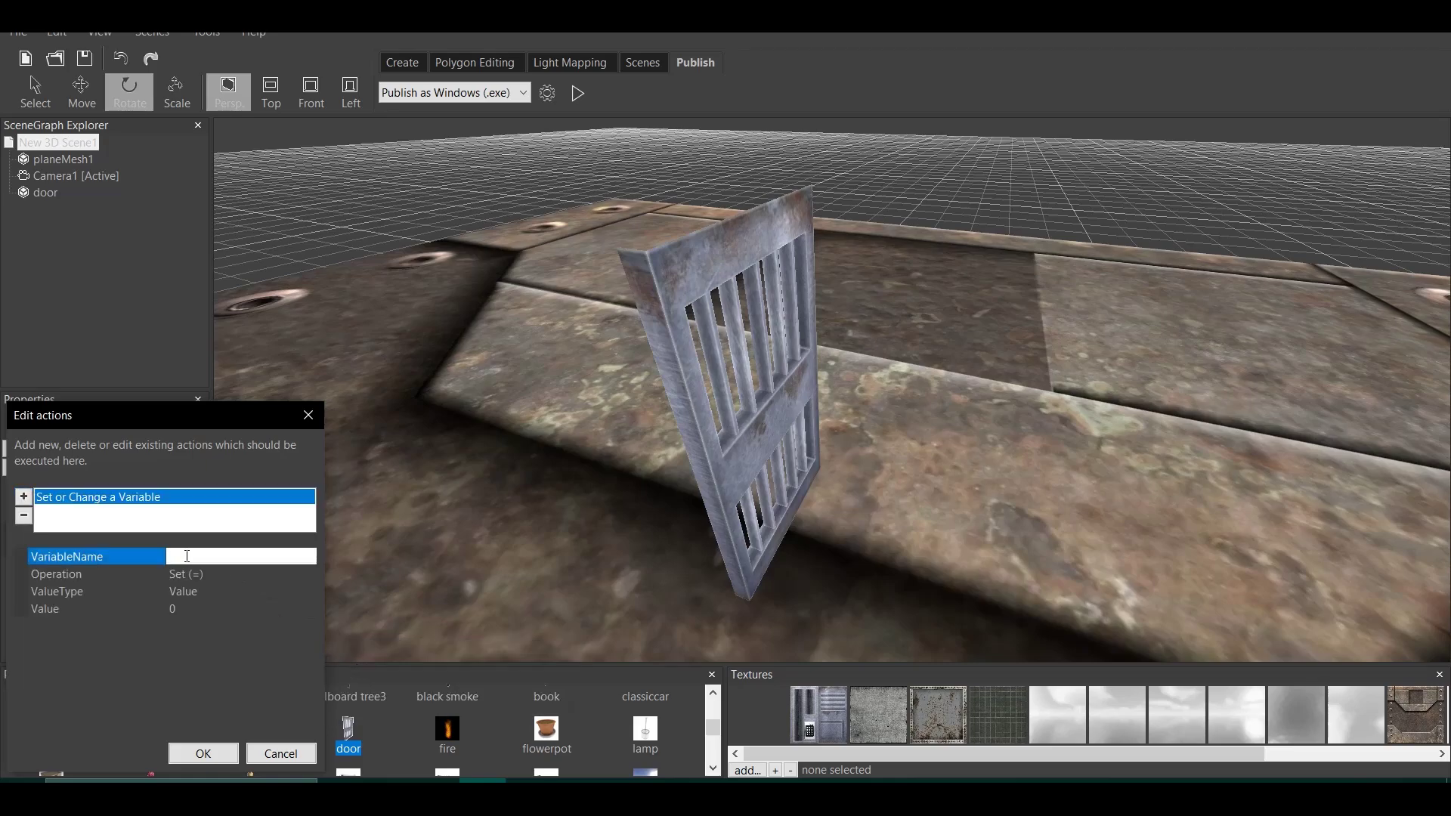
{"action": "type", "text": "open"}
{"action": "left_click", "coordinate": [178, 609]}
{"action": "type", "text": "1"}
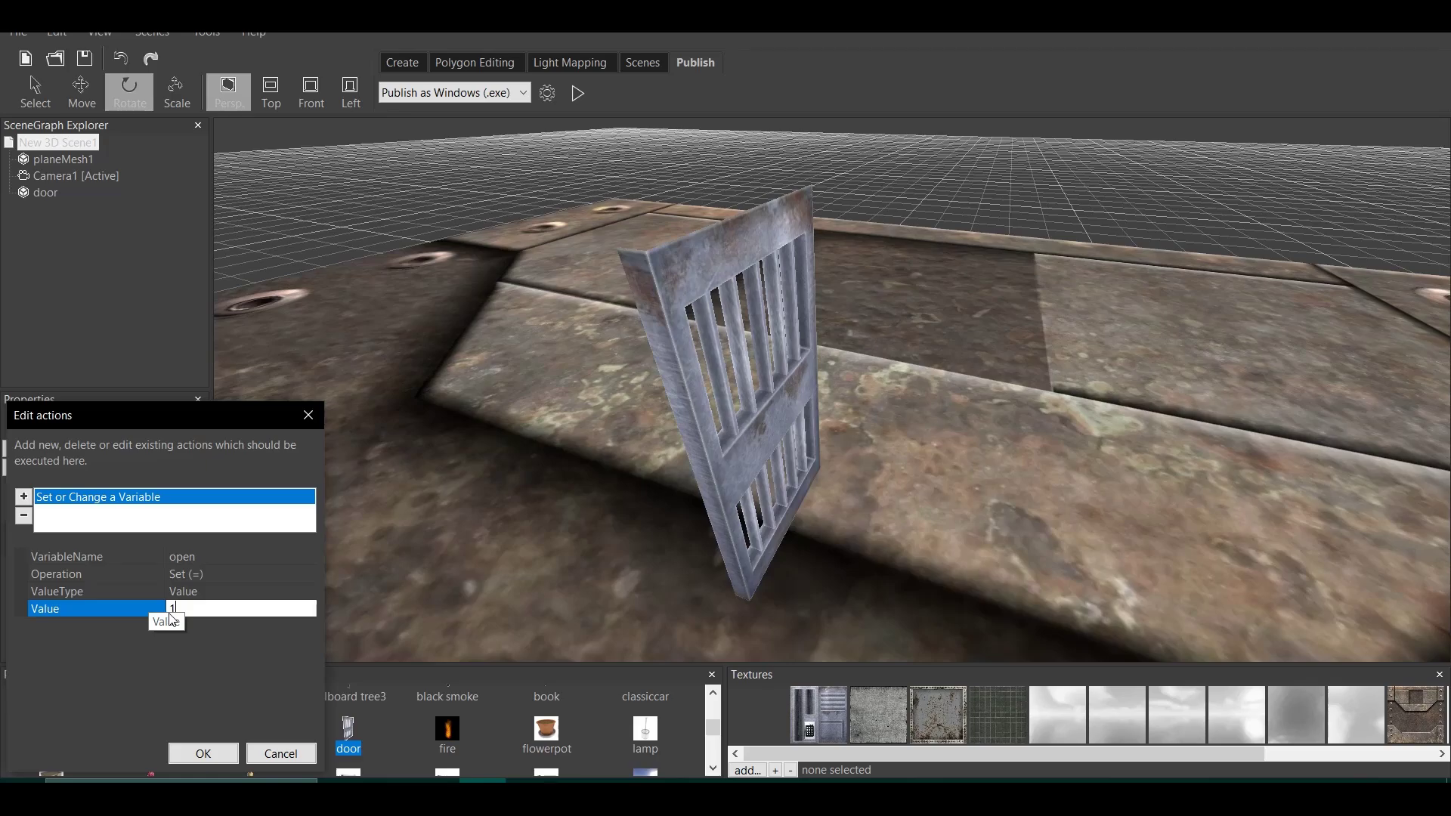
{"action": "key", "text": "Return"}
{"action": "left_click", "coordinate": [204, 753]}
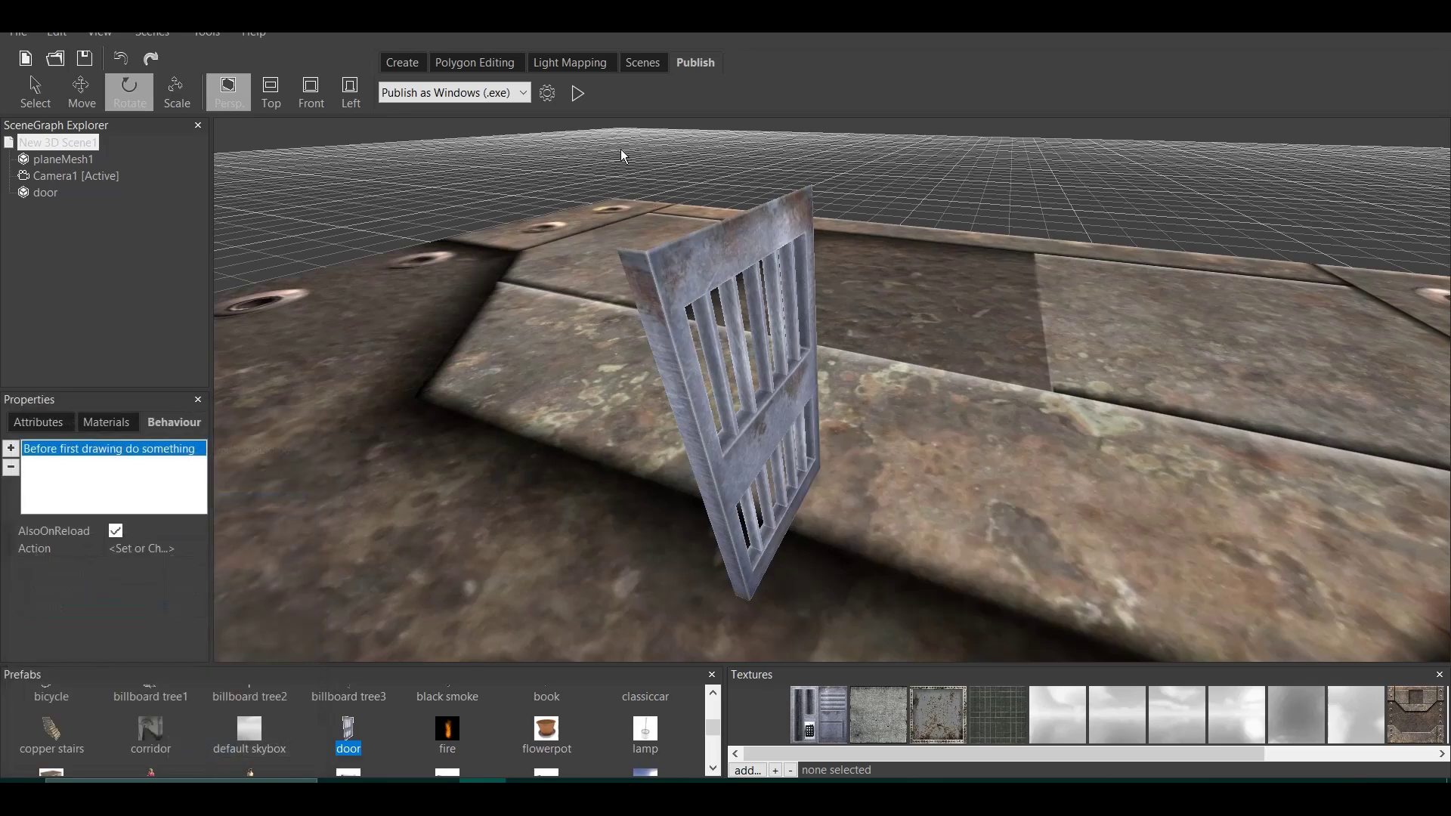
- Test the application again, walk up to the door to try its rotation, back away, and close the test
{"action": "left_click", "coordinate": [578, 93]}
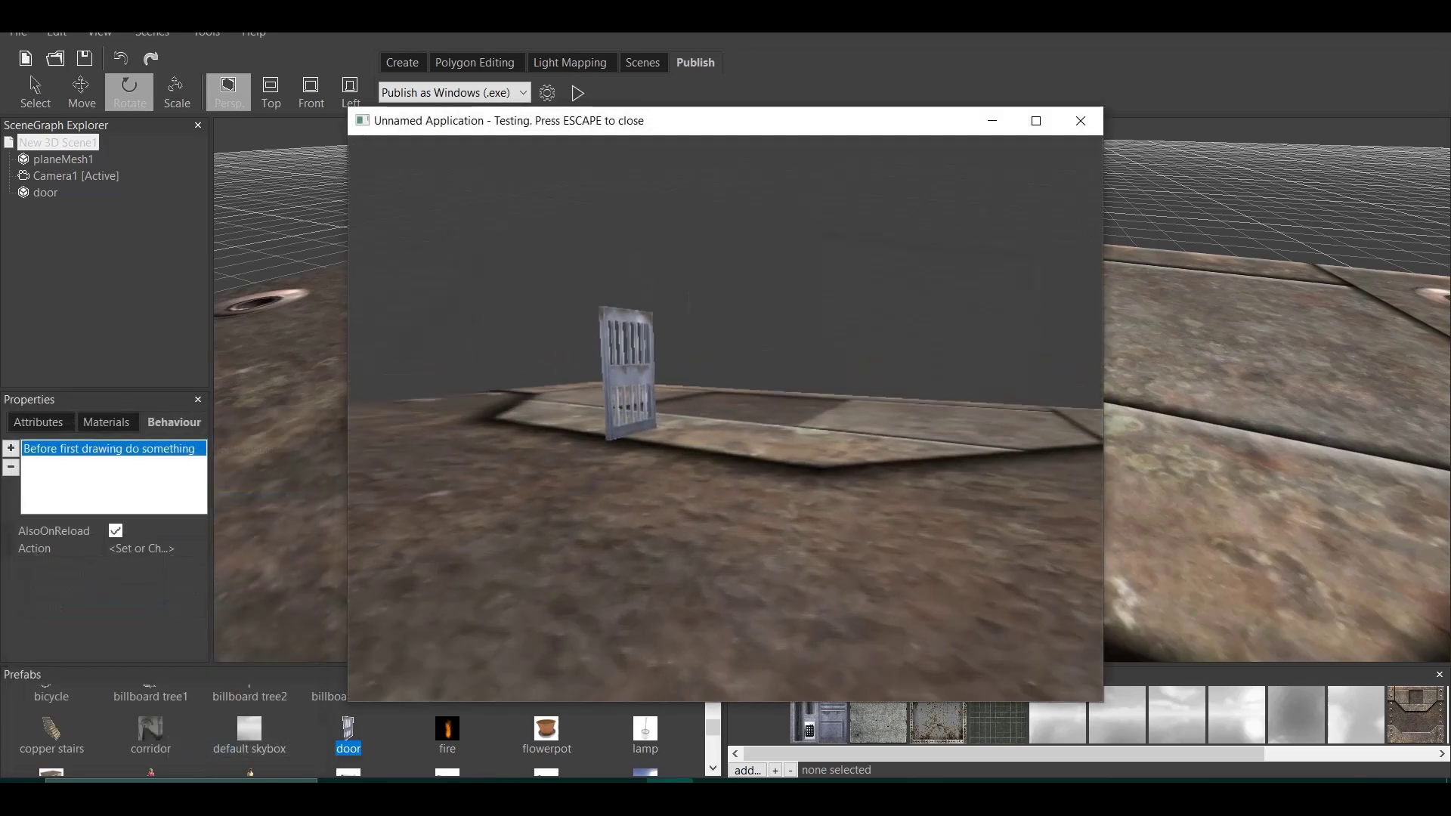
{"action": "key", "text": "Up"}
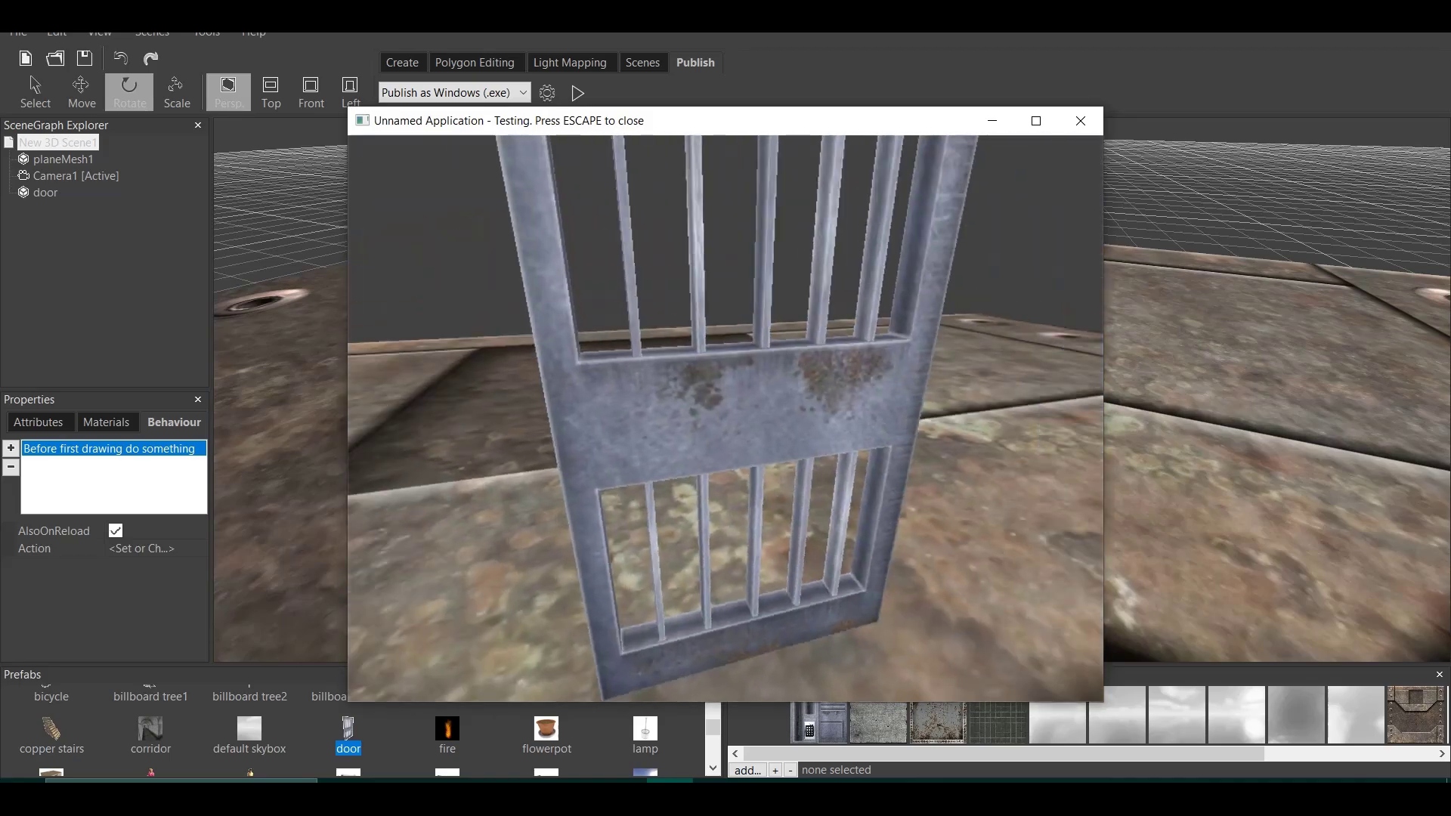
{"action": "key", "text": "Down"}
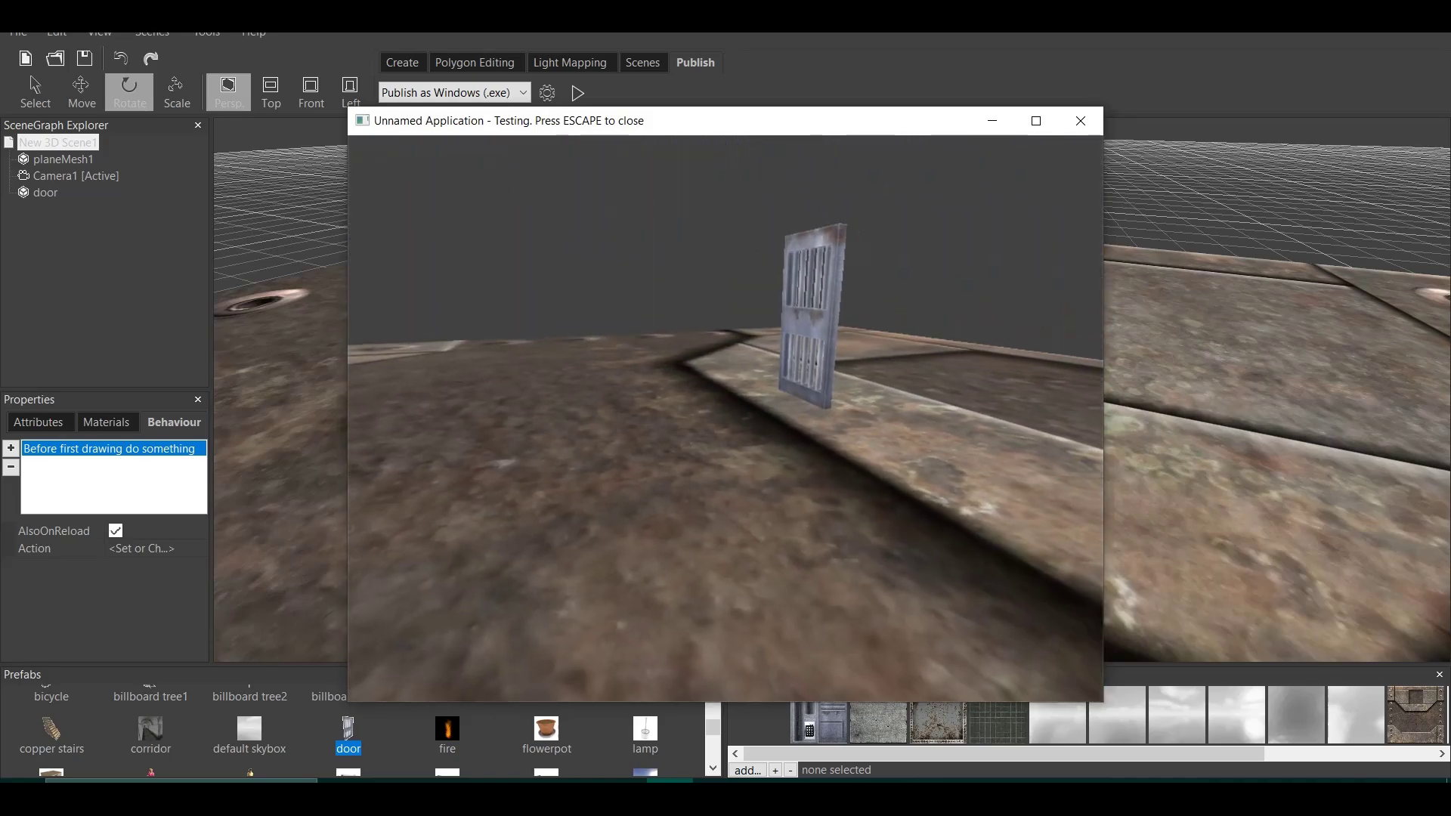
{"action": "key", "text": "Escape"}
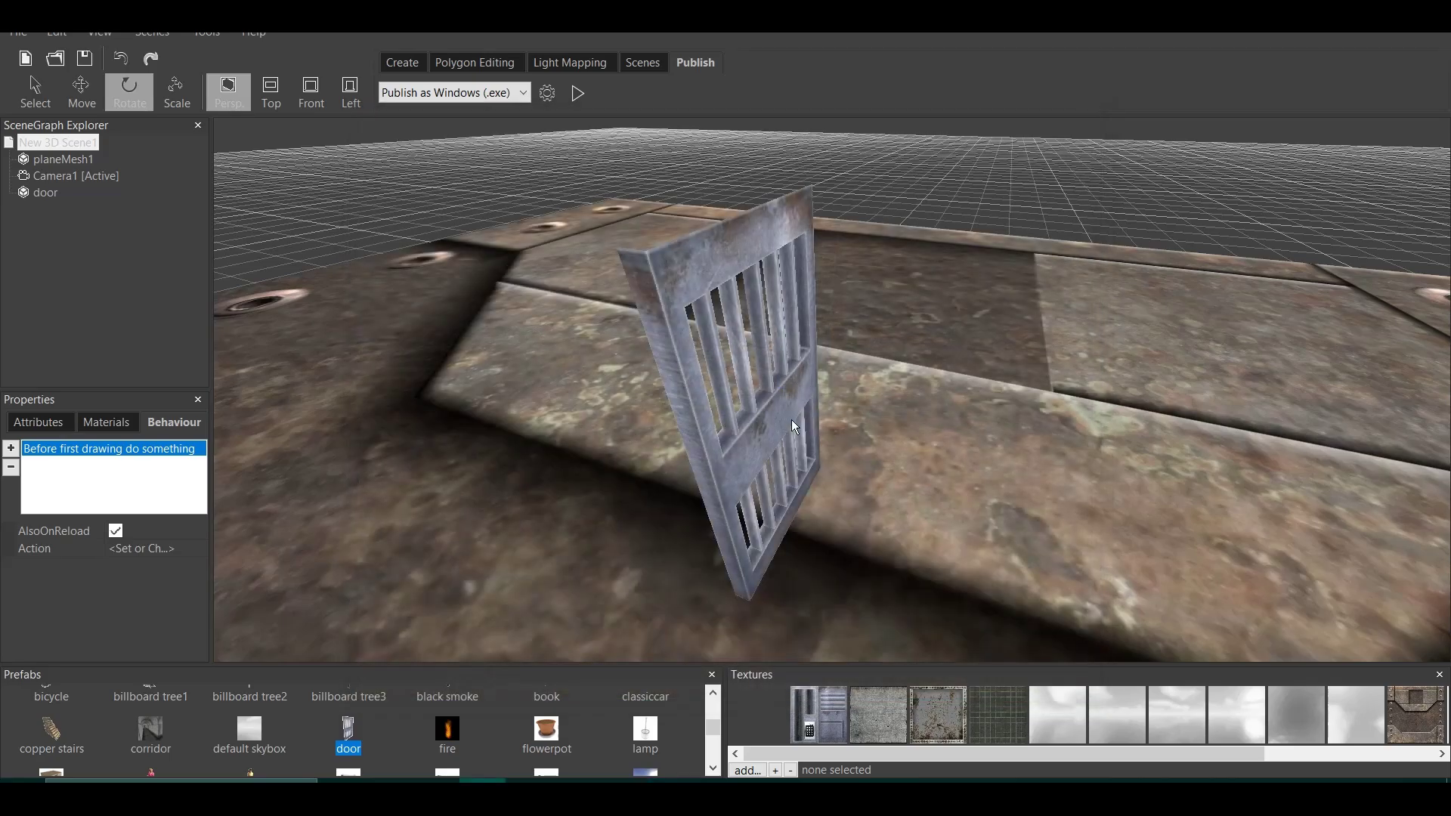
- Look over the door's click behaviour and the scene root's first-drawing behaviour
{"action": "scroll", "coordinate": [816, 432], "scroll_direction": "down", "scroll_amount": 4}
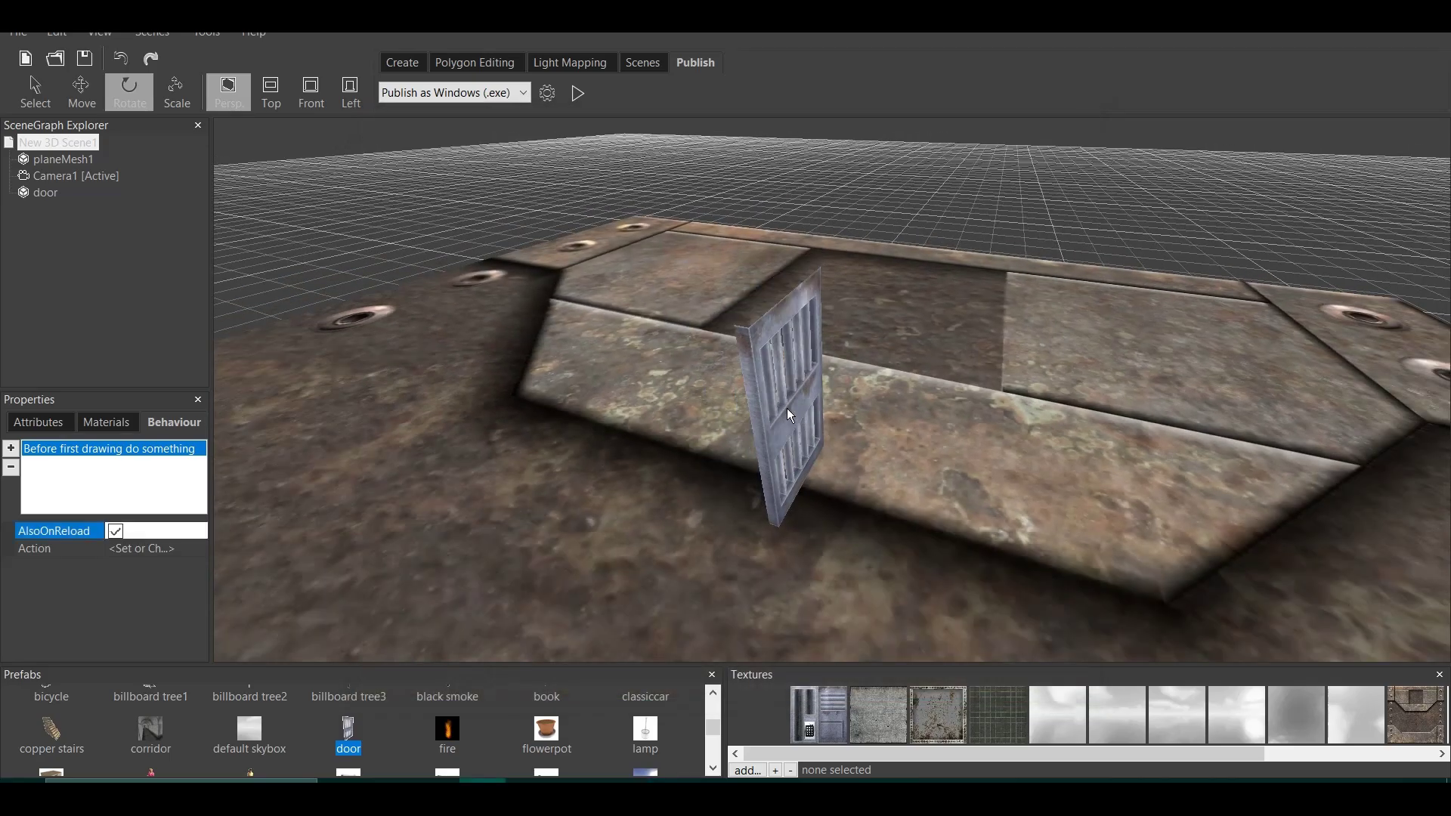
{"action": "left_click", "coordinate": [787, 408]}
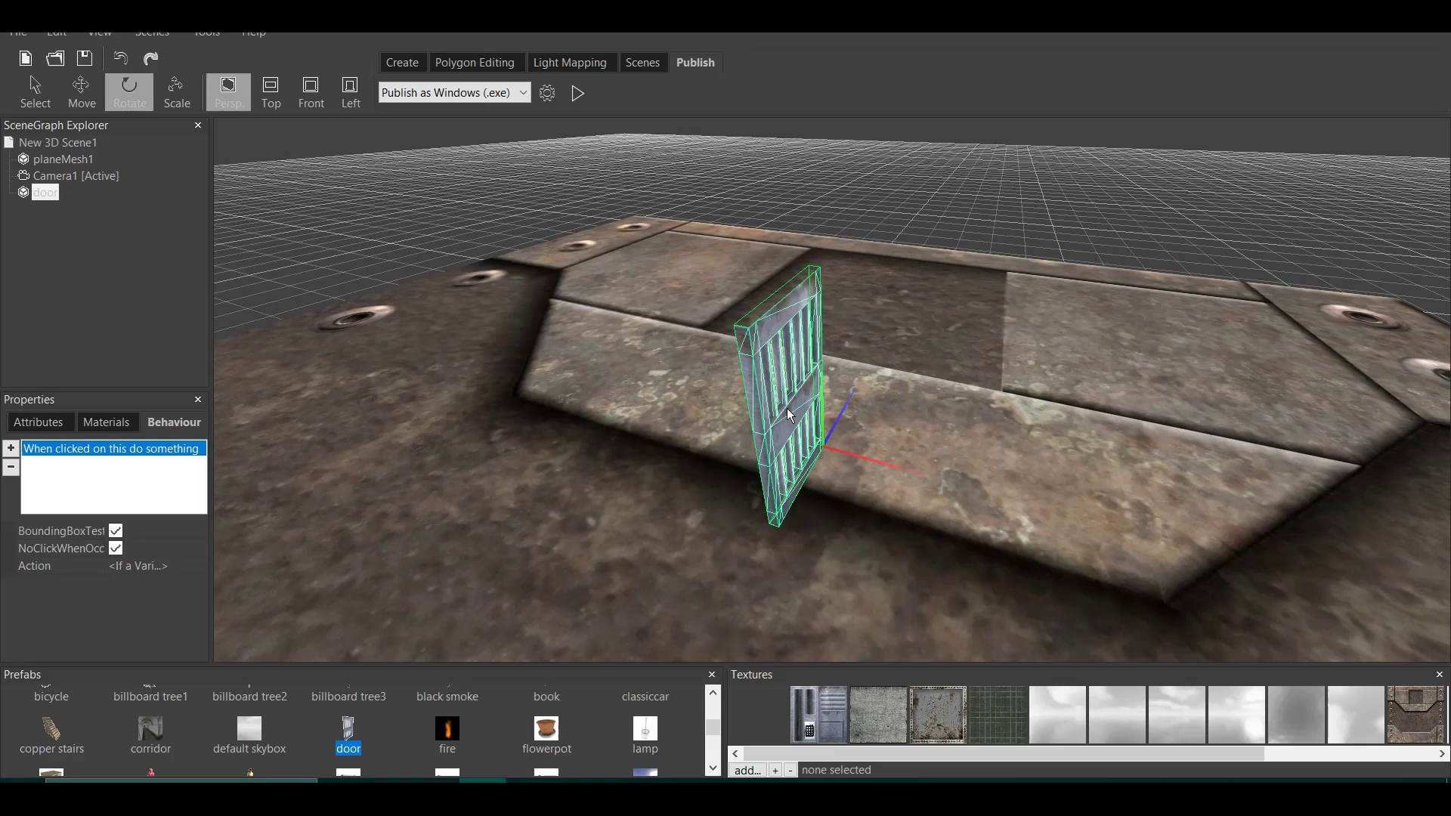
{"action": "left_click", "coordinate": [60, 146]}
{"action": "scroll", "coordinate": [1032, 457], "scroll_direction": "up", "scroll_amount": 5}
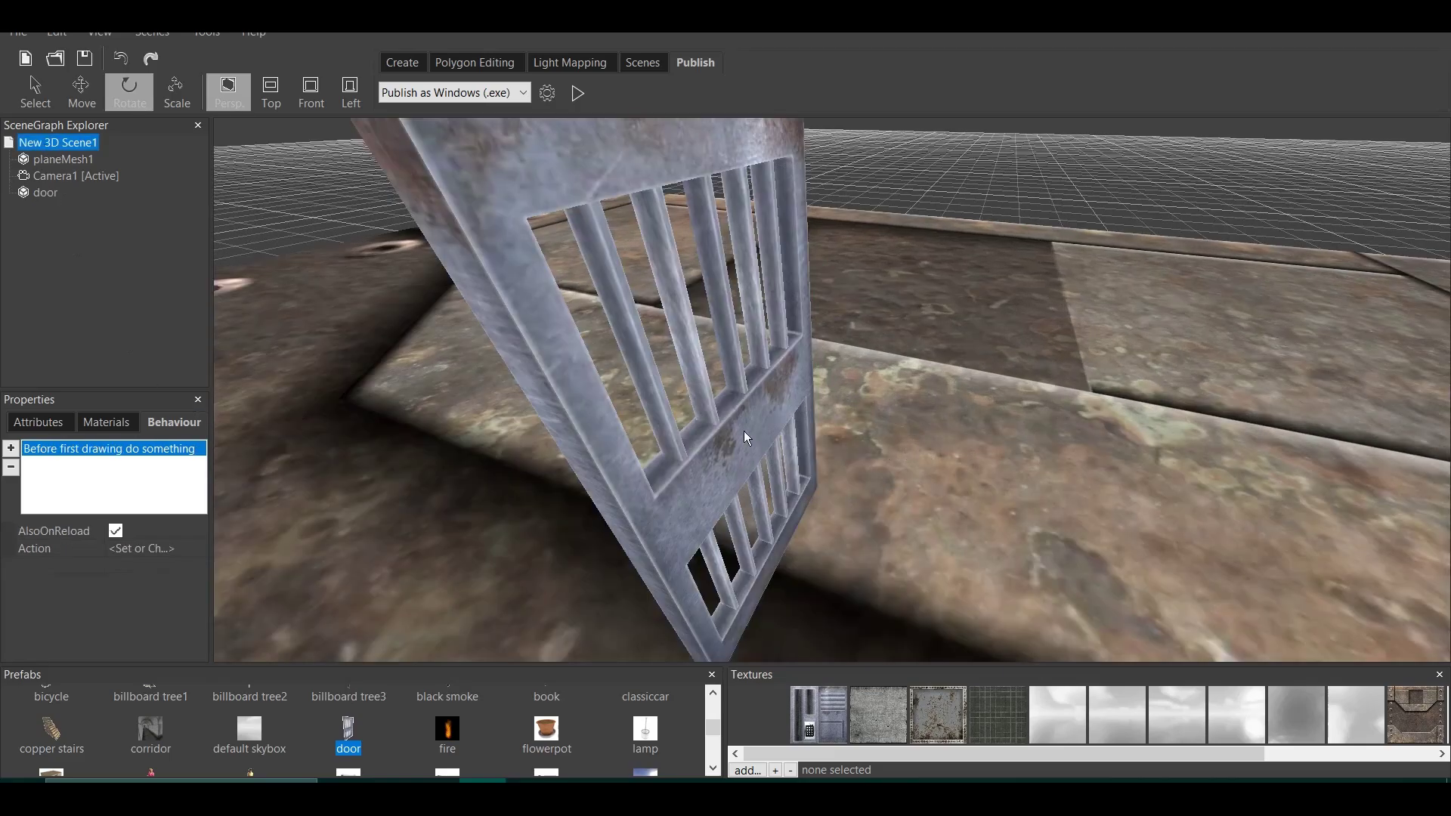
- Add a "Change rotation of a scene node" action to the Else branch of the door's click condition
{"action": "left_click", "coordinate": [42, 193]}
{"action": "left_click", "coordinate": [201, 568]}
{"action": "left_click", "coordinate": [204, 565]}
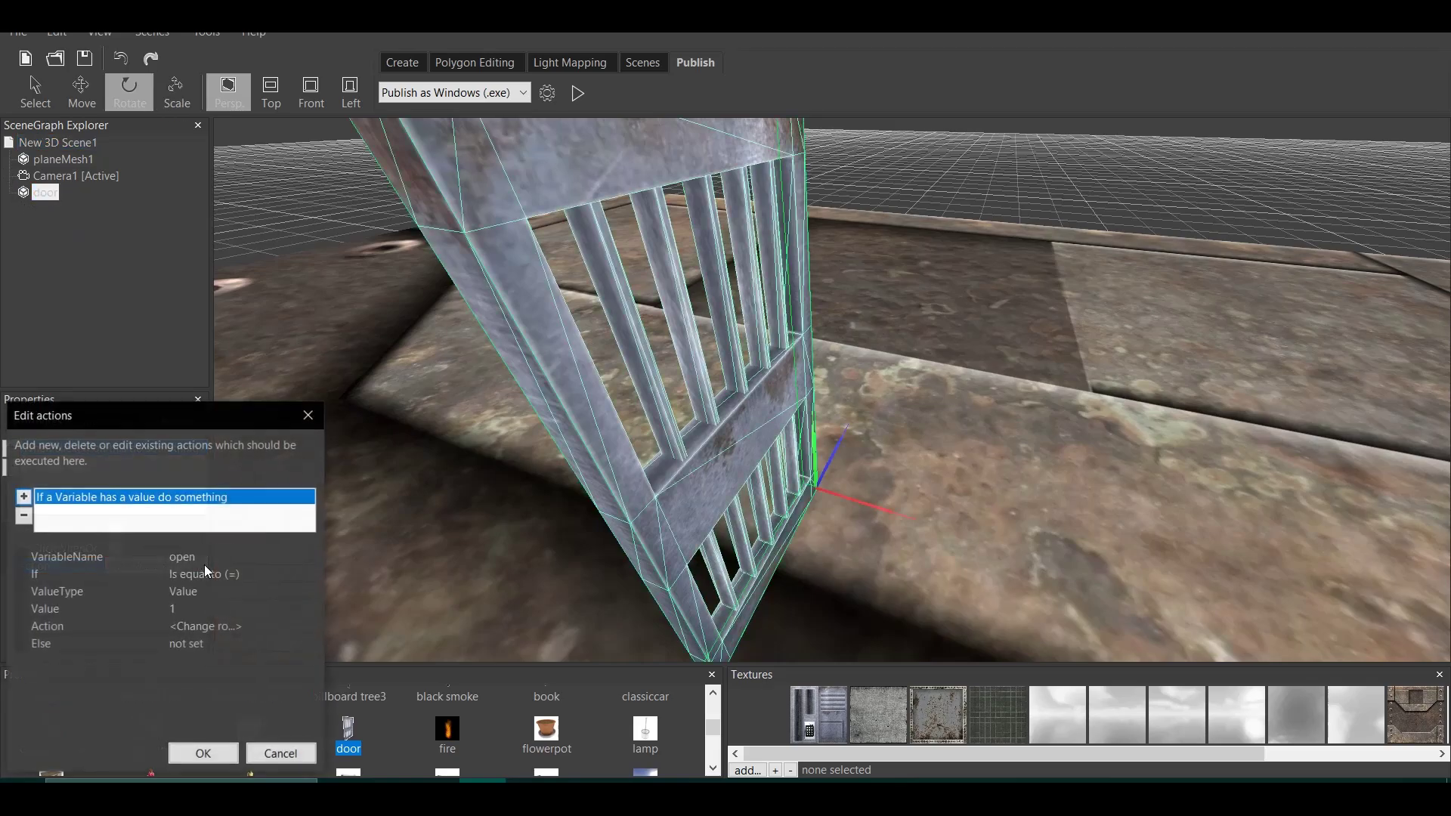
{"action": "left_click", "coordinate": [54, 647]}
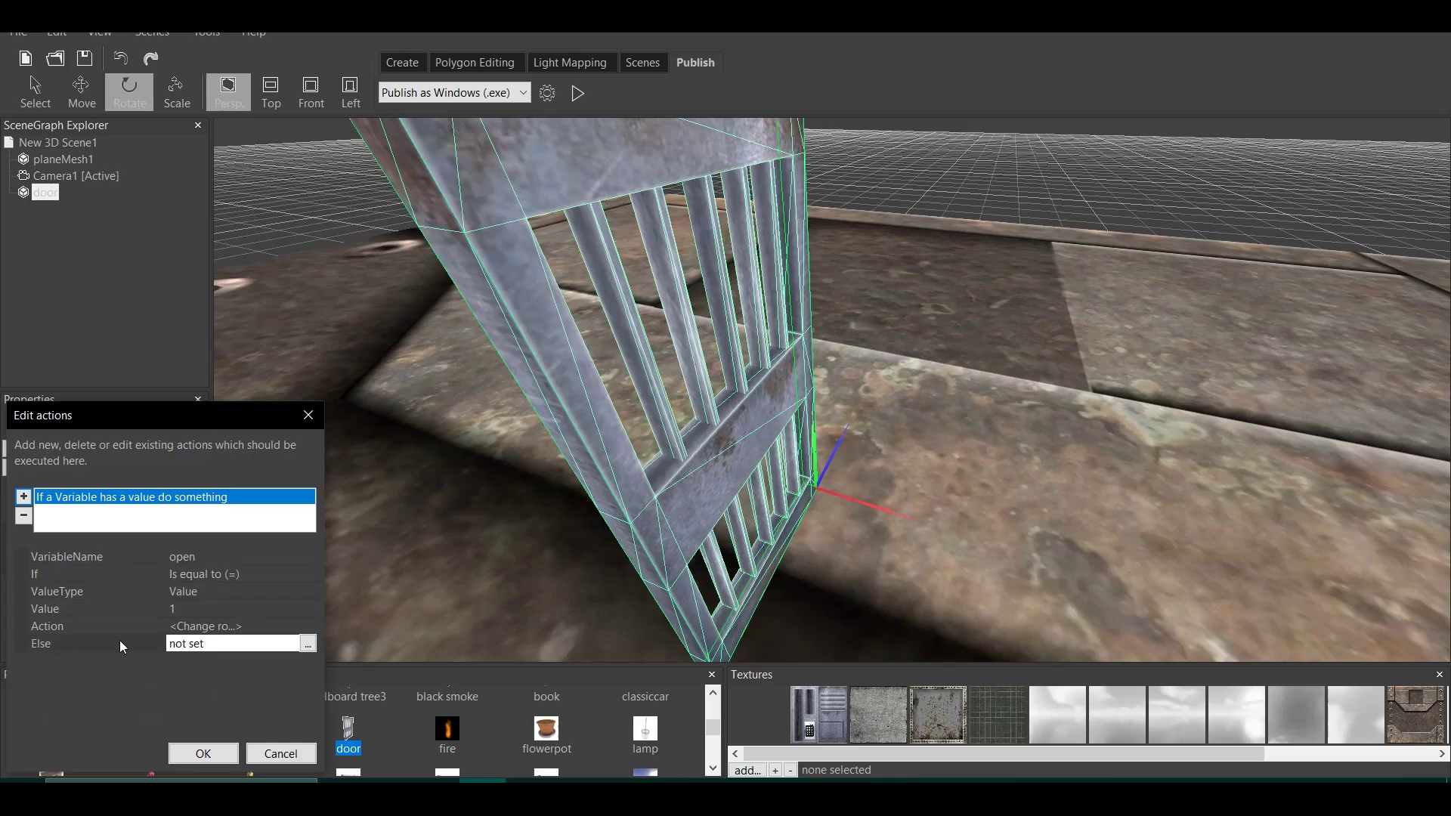
{"action": "left_click", "coordinate": [179, 609]}
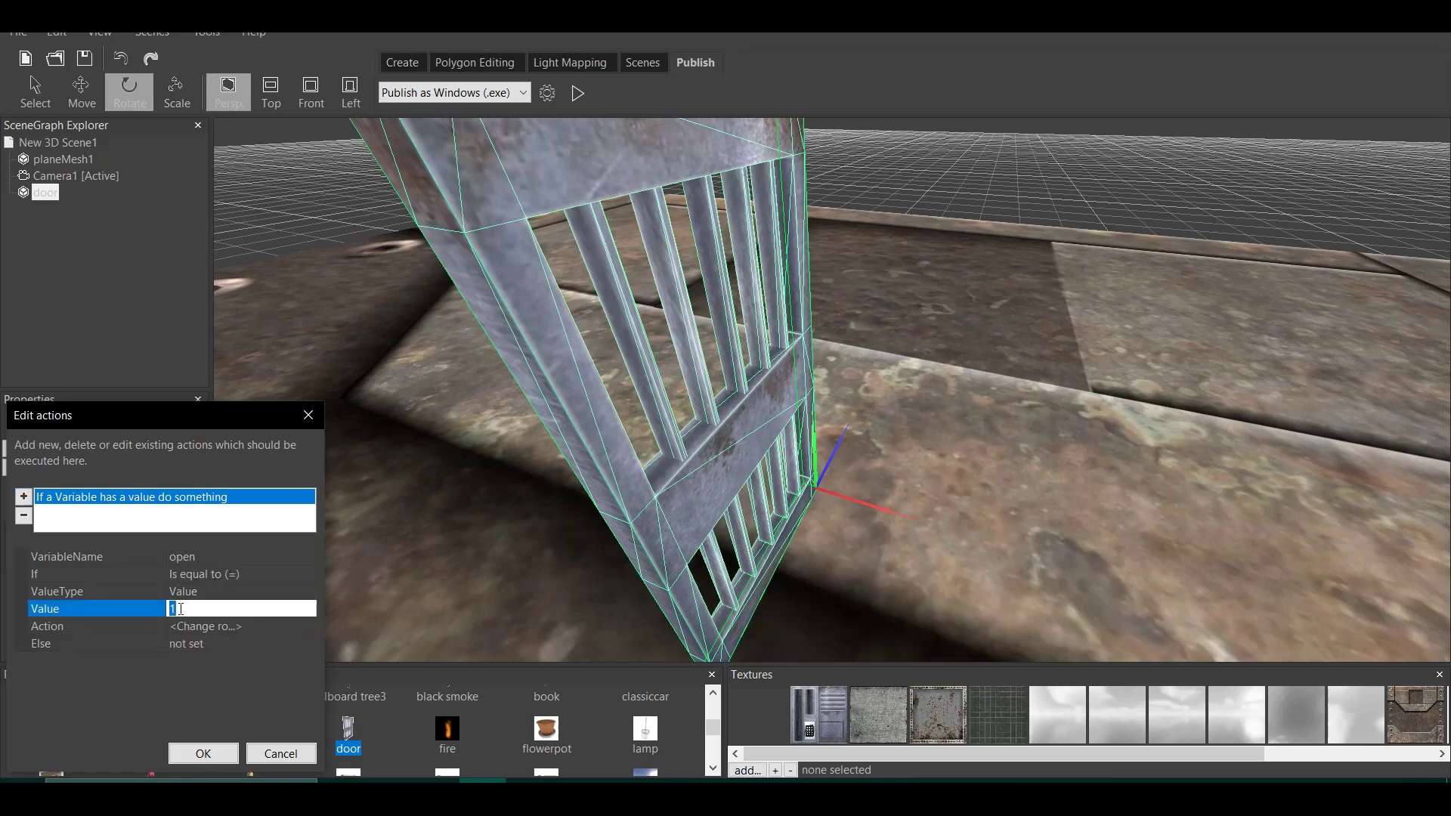
{"action": "left_click", "coordinate": [220, 643]}
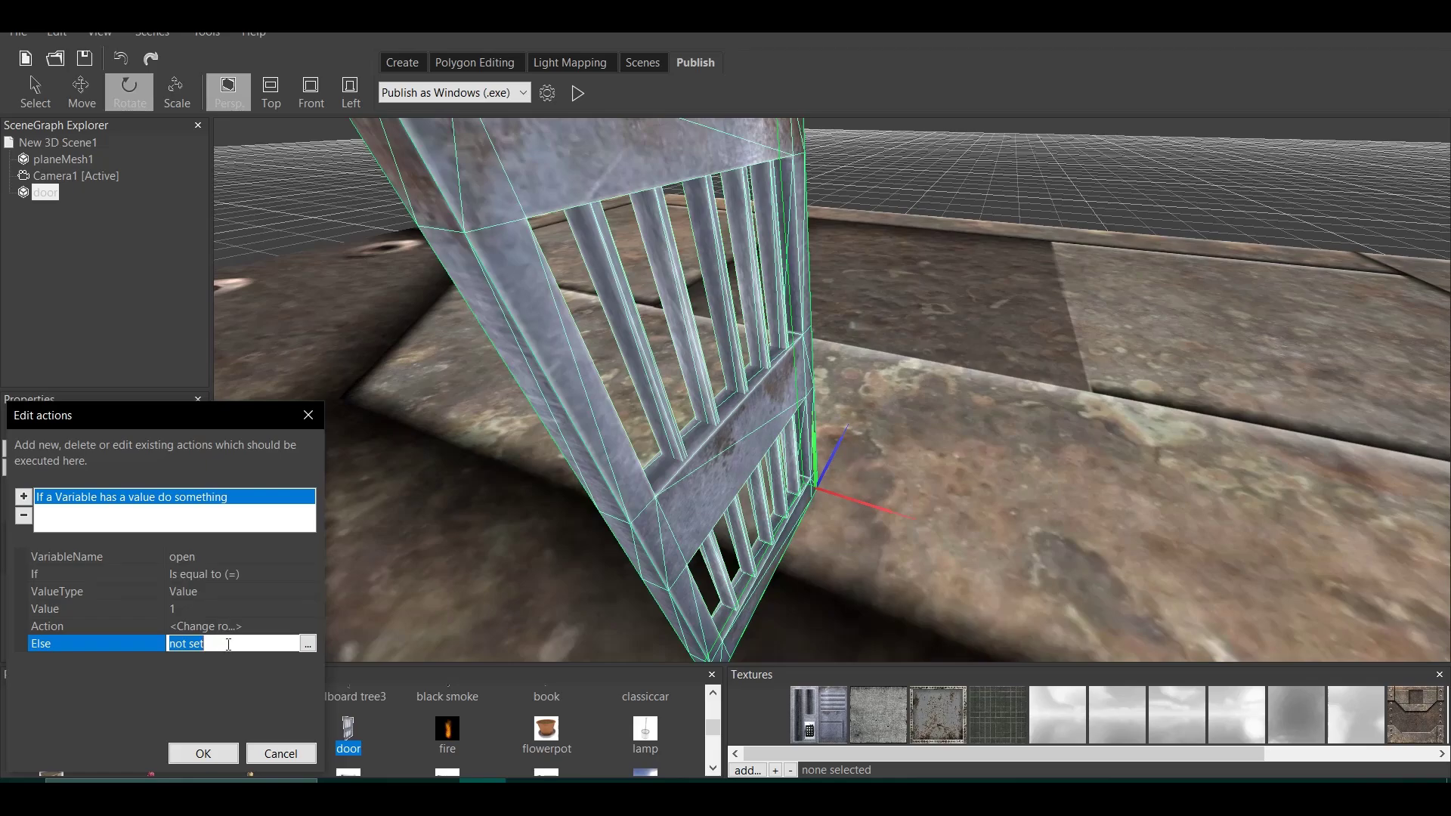
{"action": "left_click", "coordinate": [307, 644]}
{"action": "left_click", "coordinate": [24, 497]}
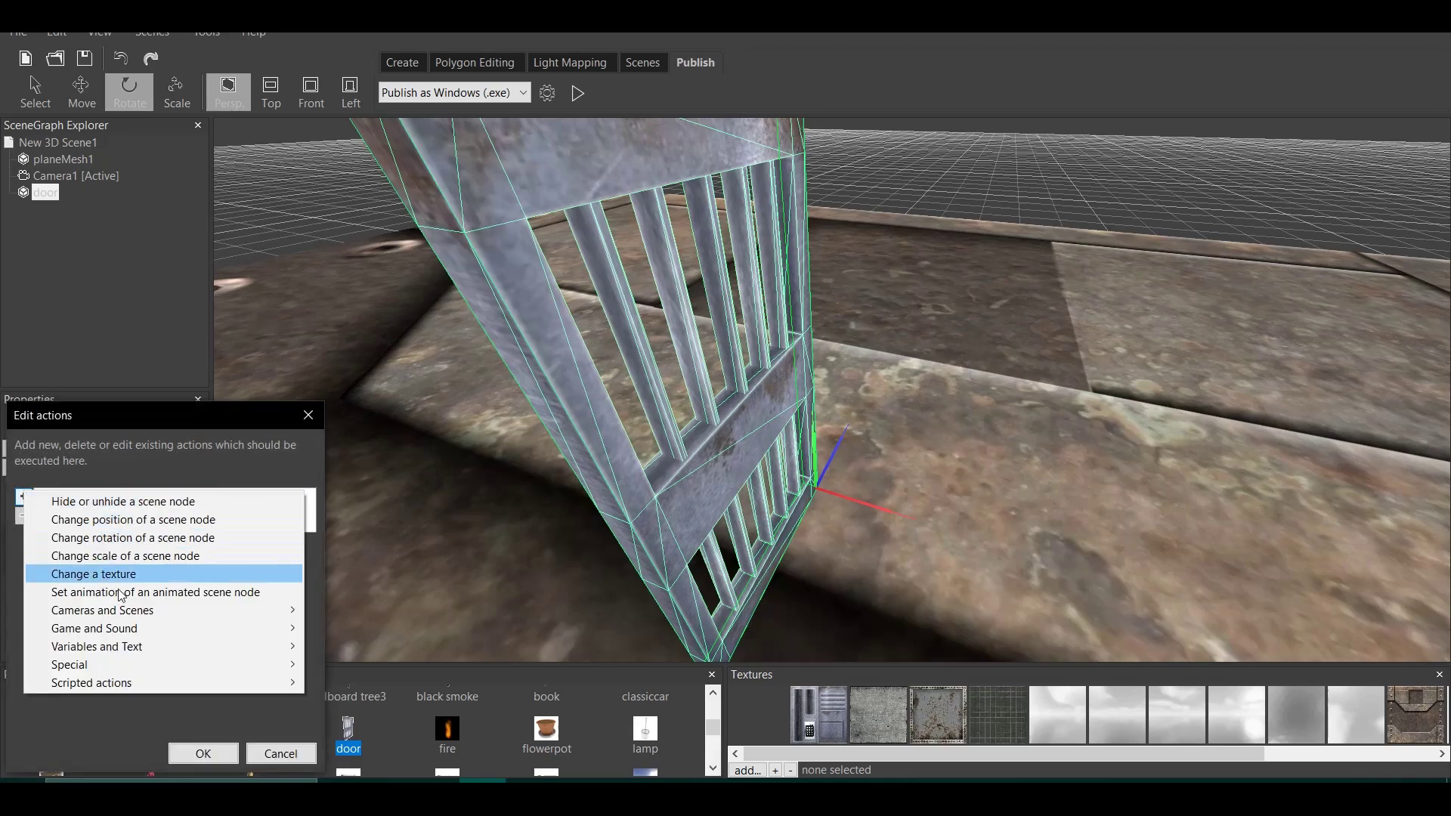
{"action": "left_click", "coordinate": [174, 537]}
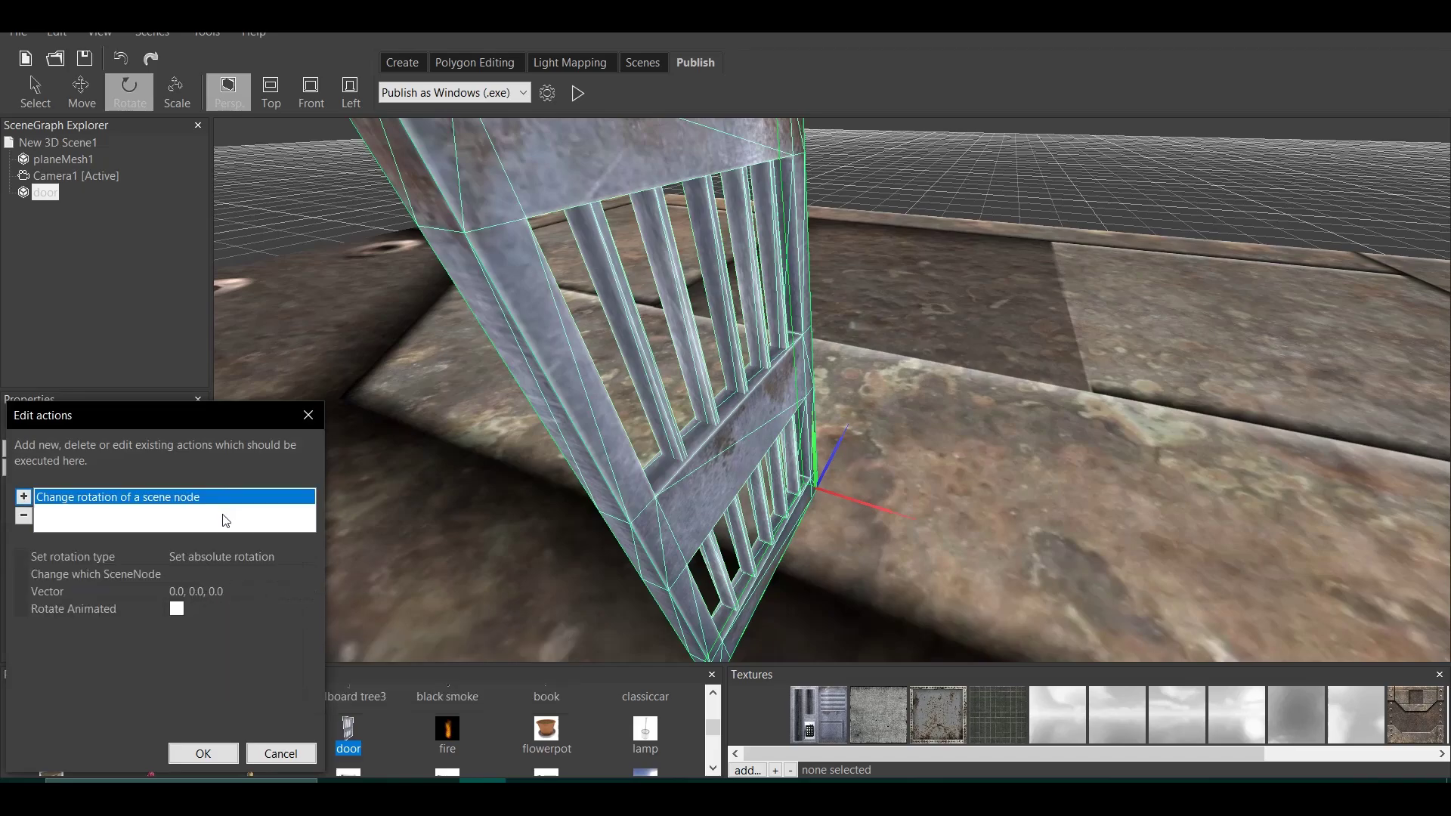
- Make the Else rotation target the current scene node, animated over 400 ms, and confirm the door's actions
{"action": "left_click", "coordinate": [195, 575]}
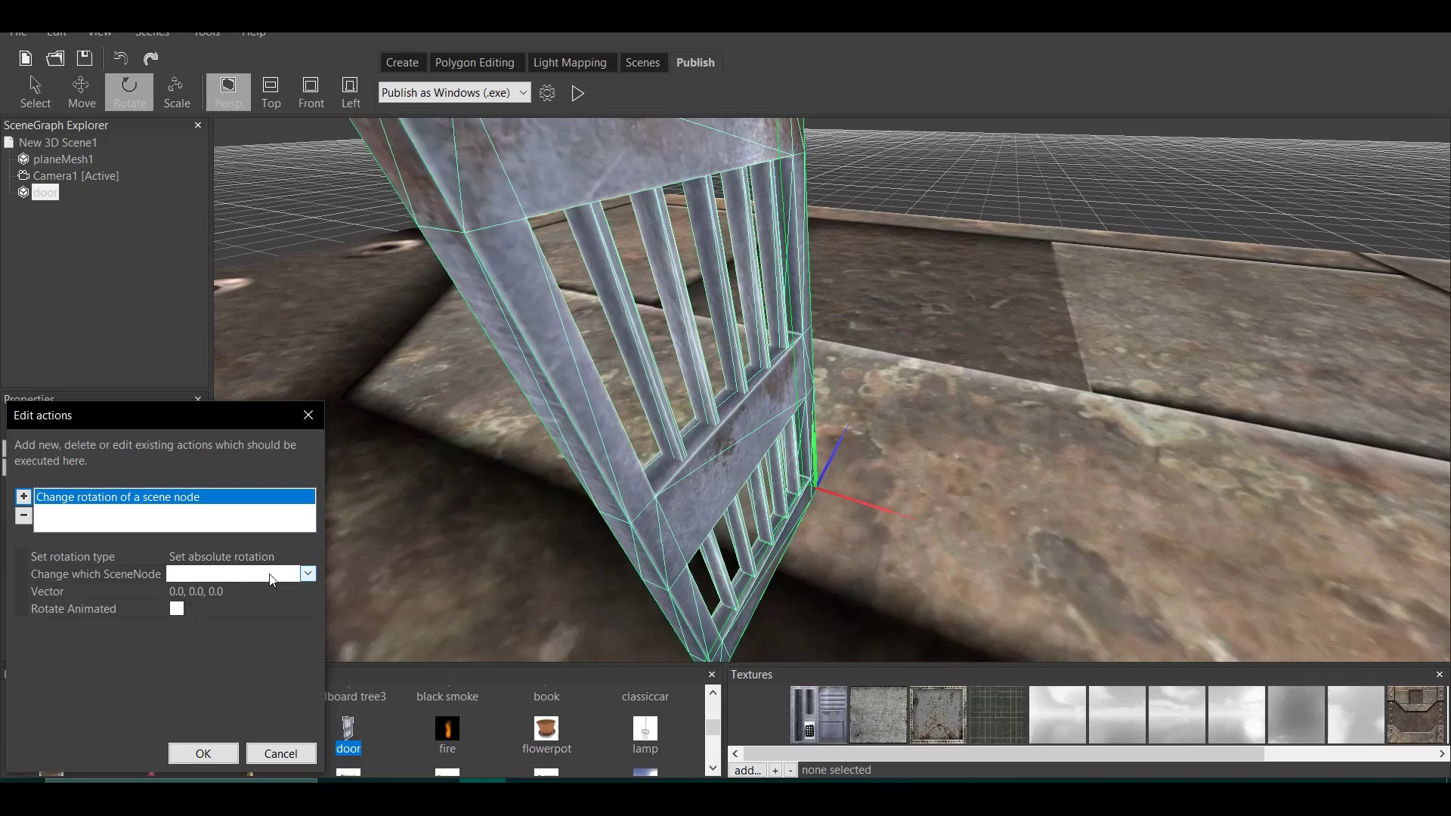
{"action": "left_click", "coordinate": [309, 574]}
{"action": "left_click", "coordinate": [290, 626]}
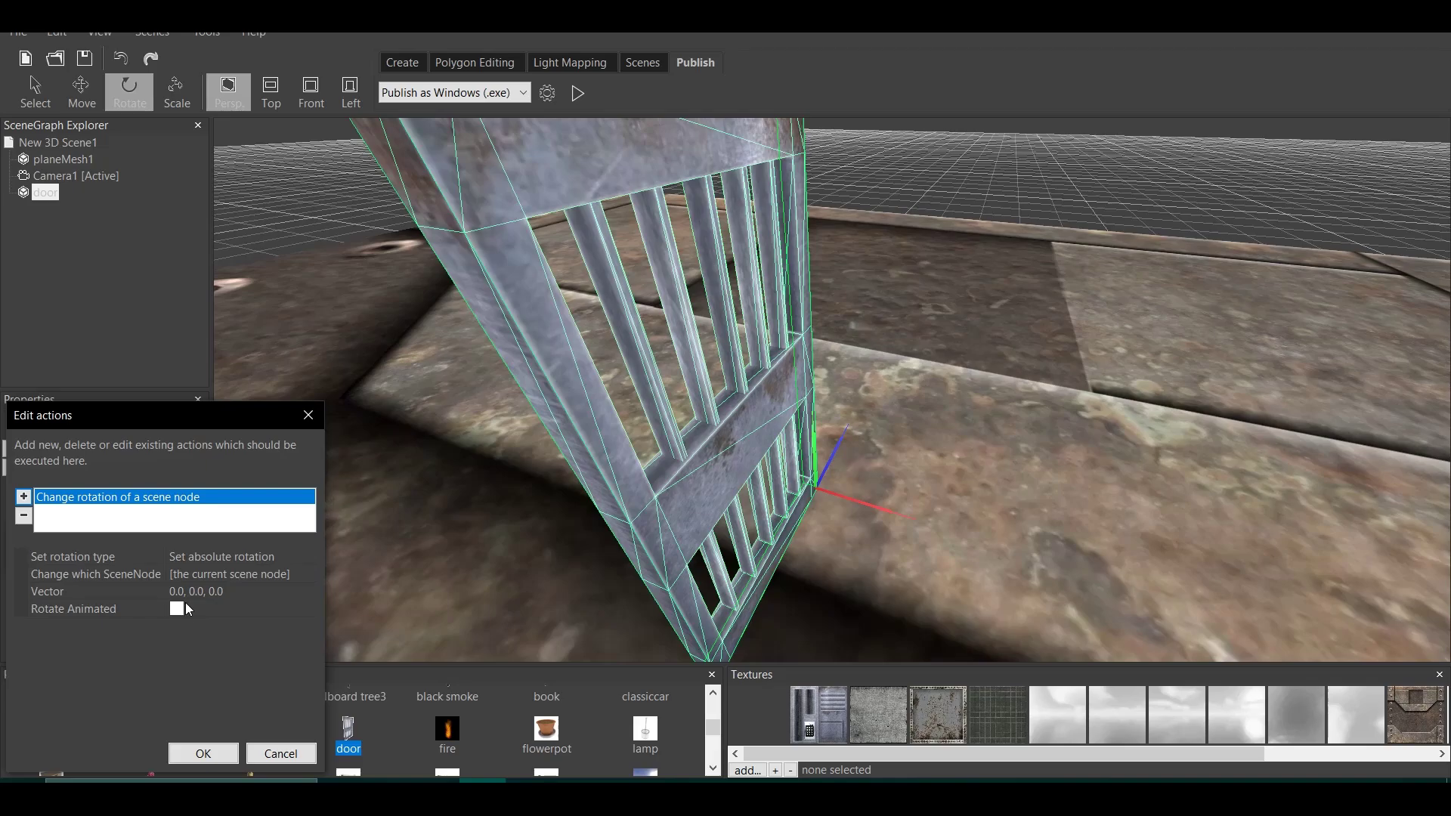
{"action": "left_click", "coordinate": [178, 607]}
{"action": "left_click", "coordinate": [198, 627]}
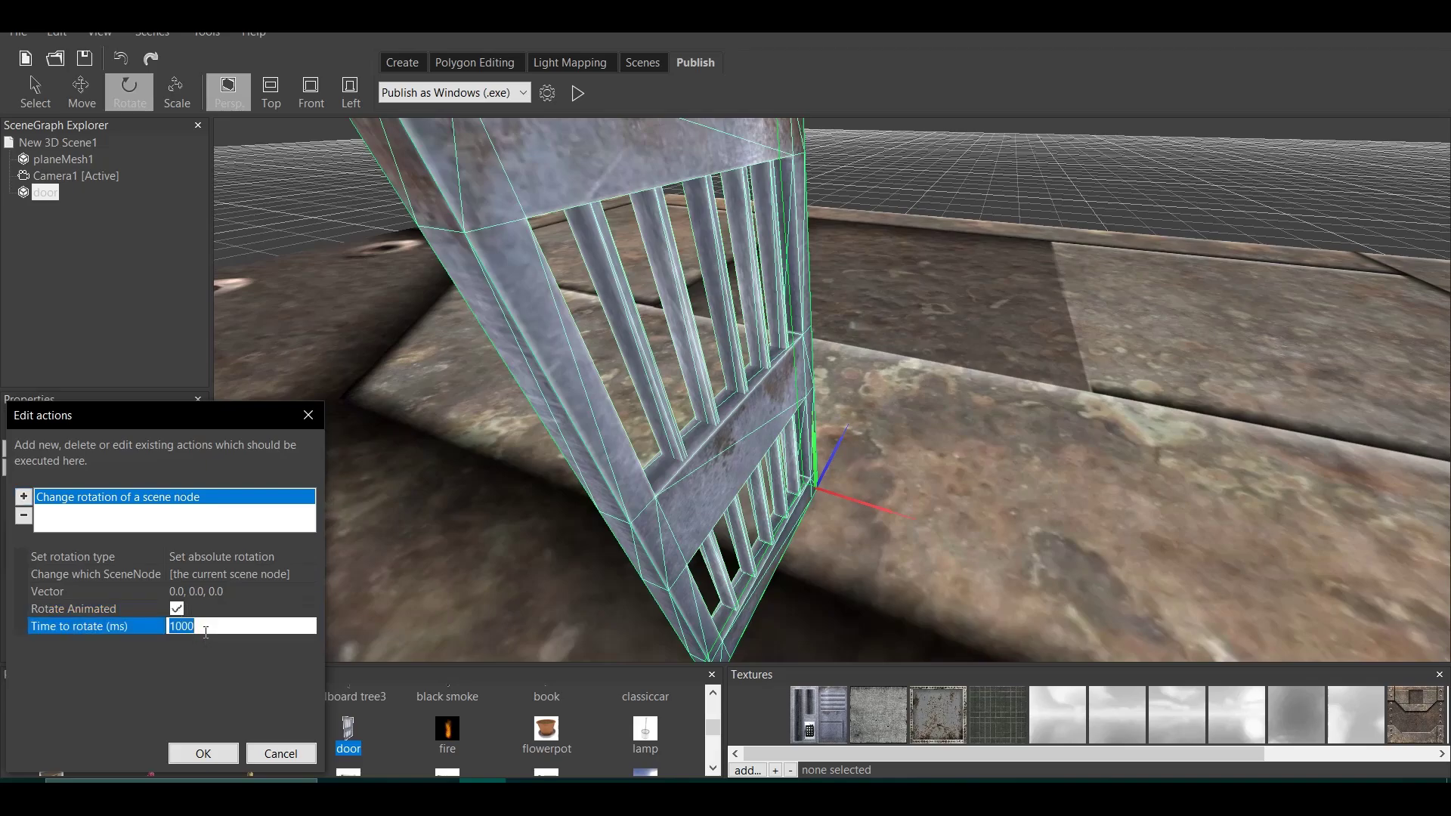
{"action": "type", "text": "400"}
{"action": "key", "text": "Return"}
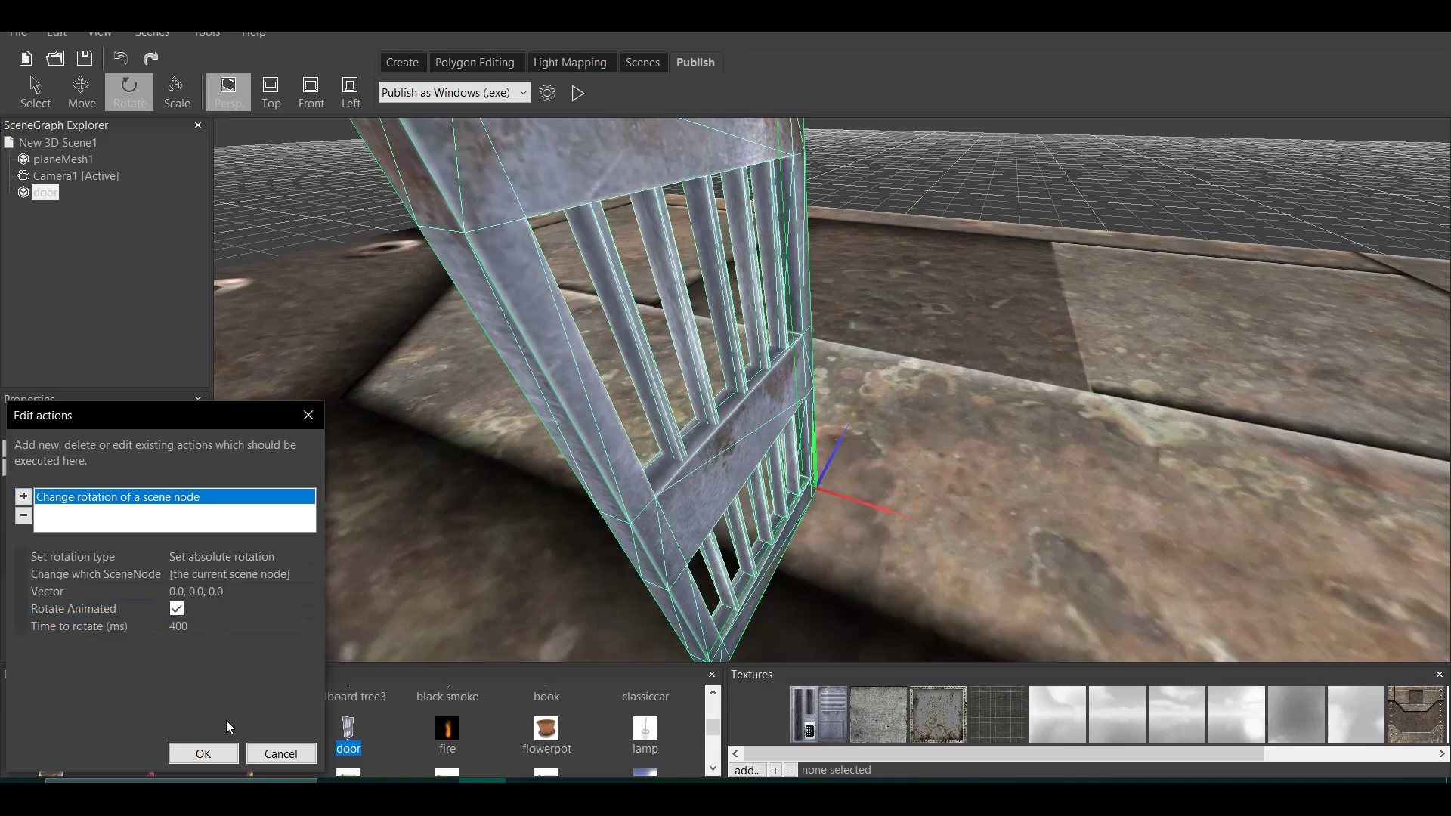
{"action": "left_click", "coordinate": [219, 754]}
{"action": "left_click", "coordinate": [219, 754]}
- Test the application, walk around the door to try its click rotation, and close the test
{"action": "left_click", "coordinate": [577, 93]}
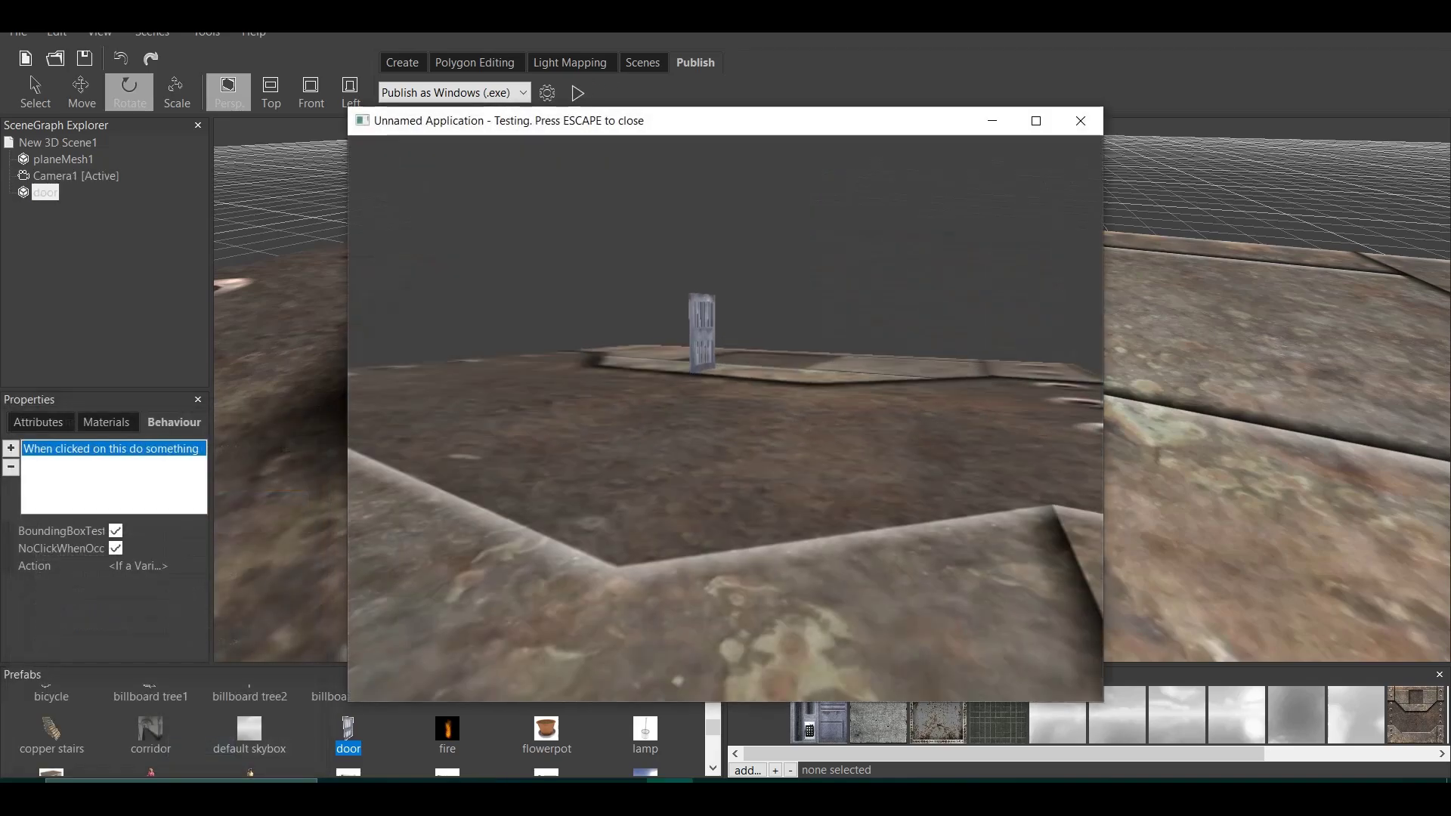
{"action": "key", "text": "w"}
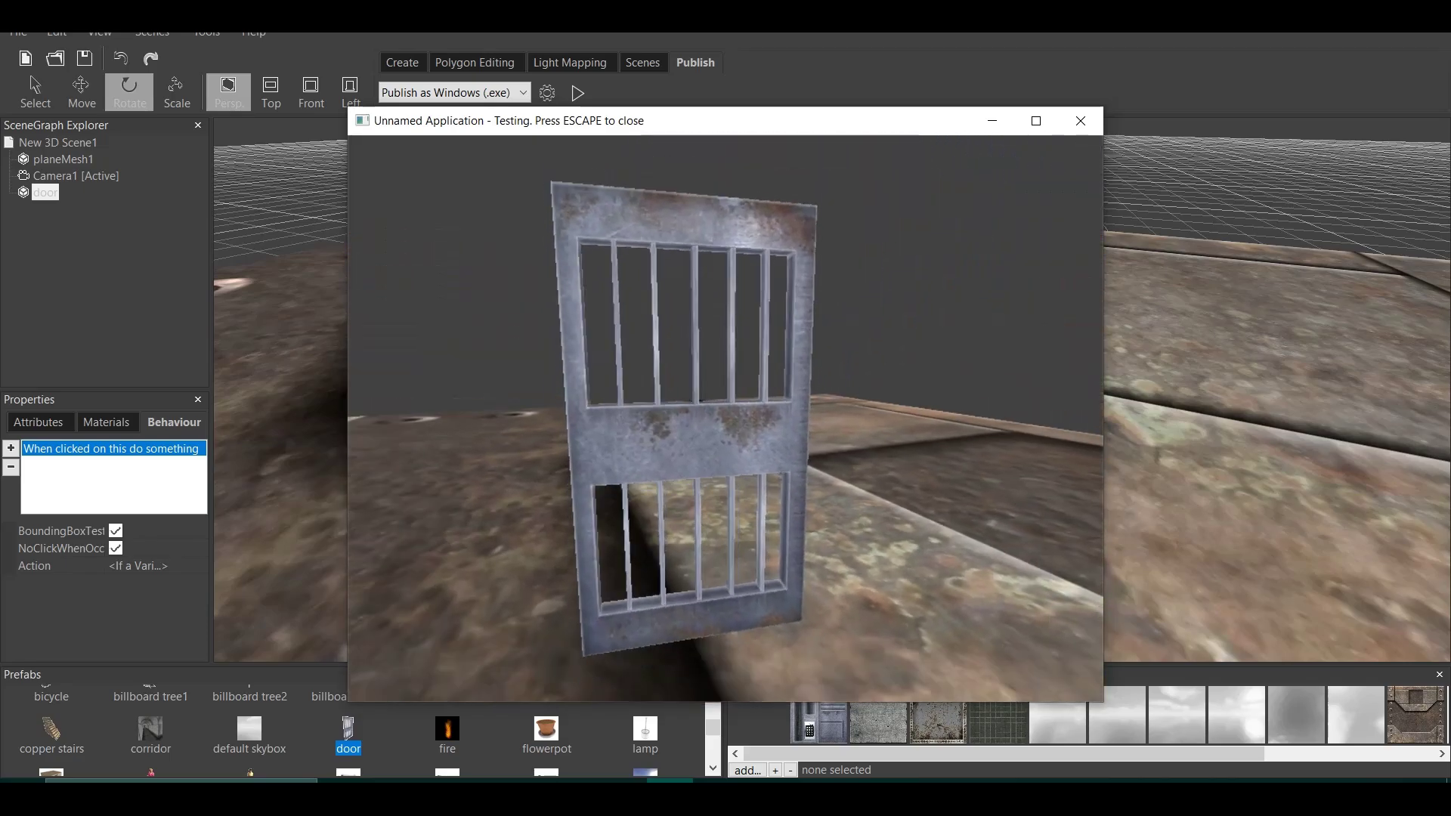
{"action": "key", "text": "w"}
{"action": "key", "text": "s"}
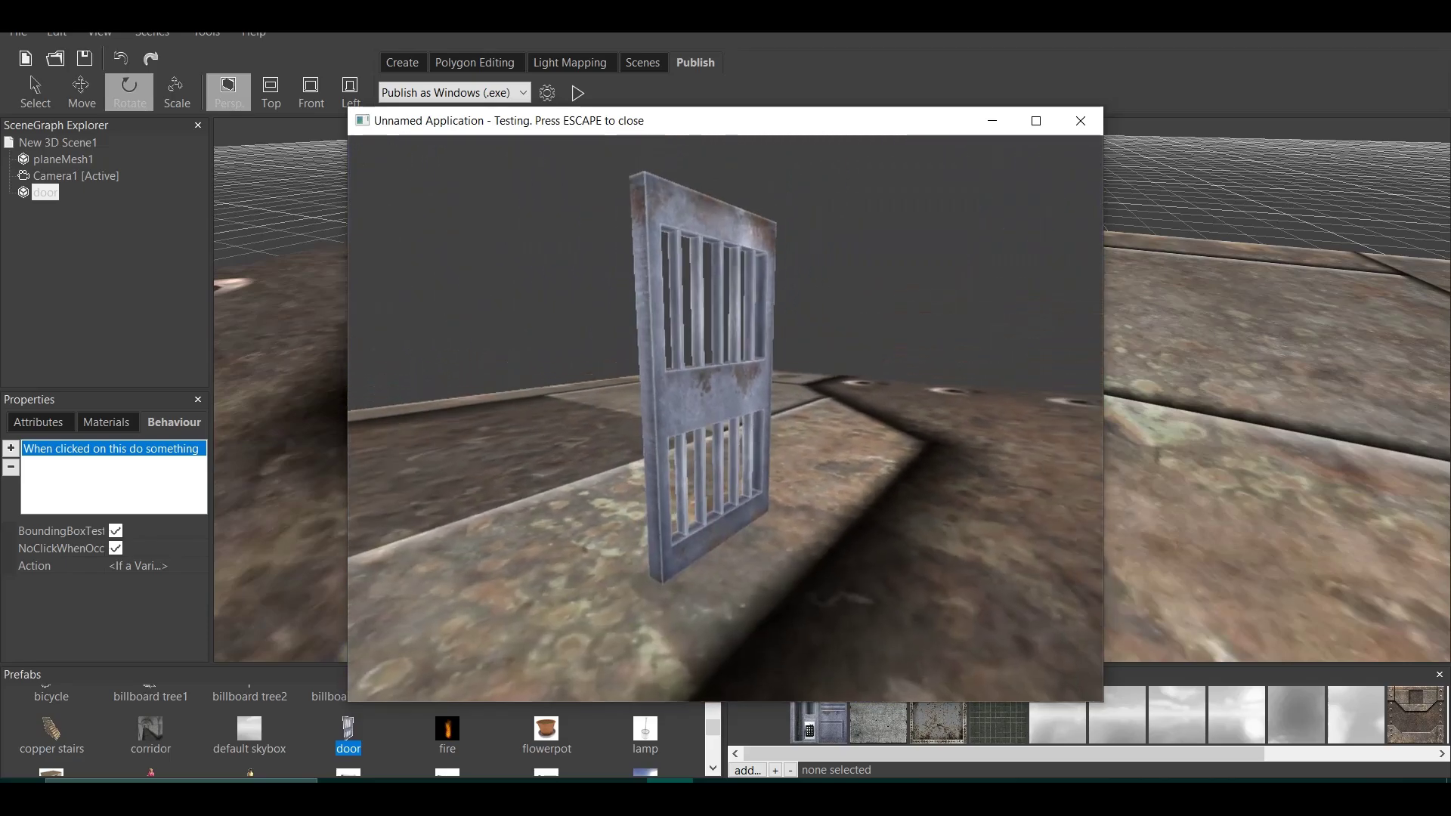
{"action": "key", "text": "w"}
{"action": "key", "text": "d"}
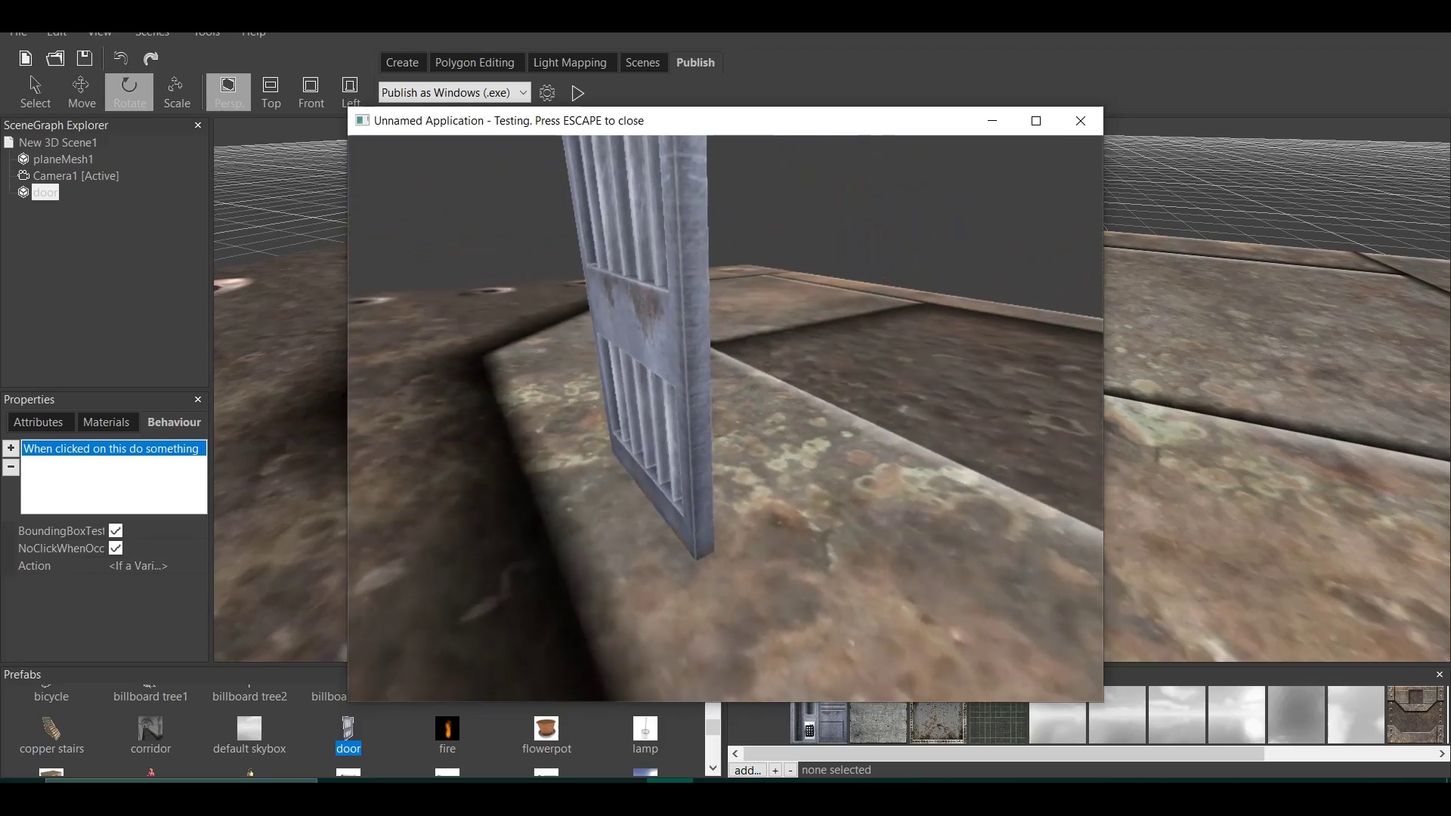
{"action": "key", "text": "s"}
{"action": "key", "text": "d"}
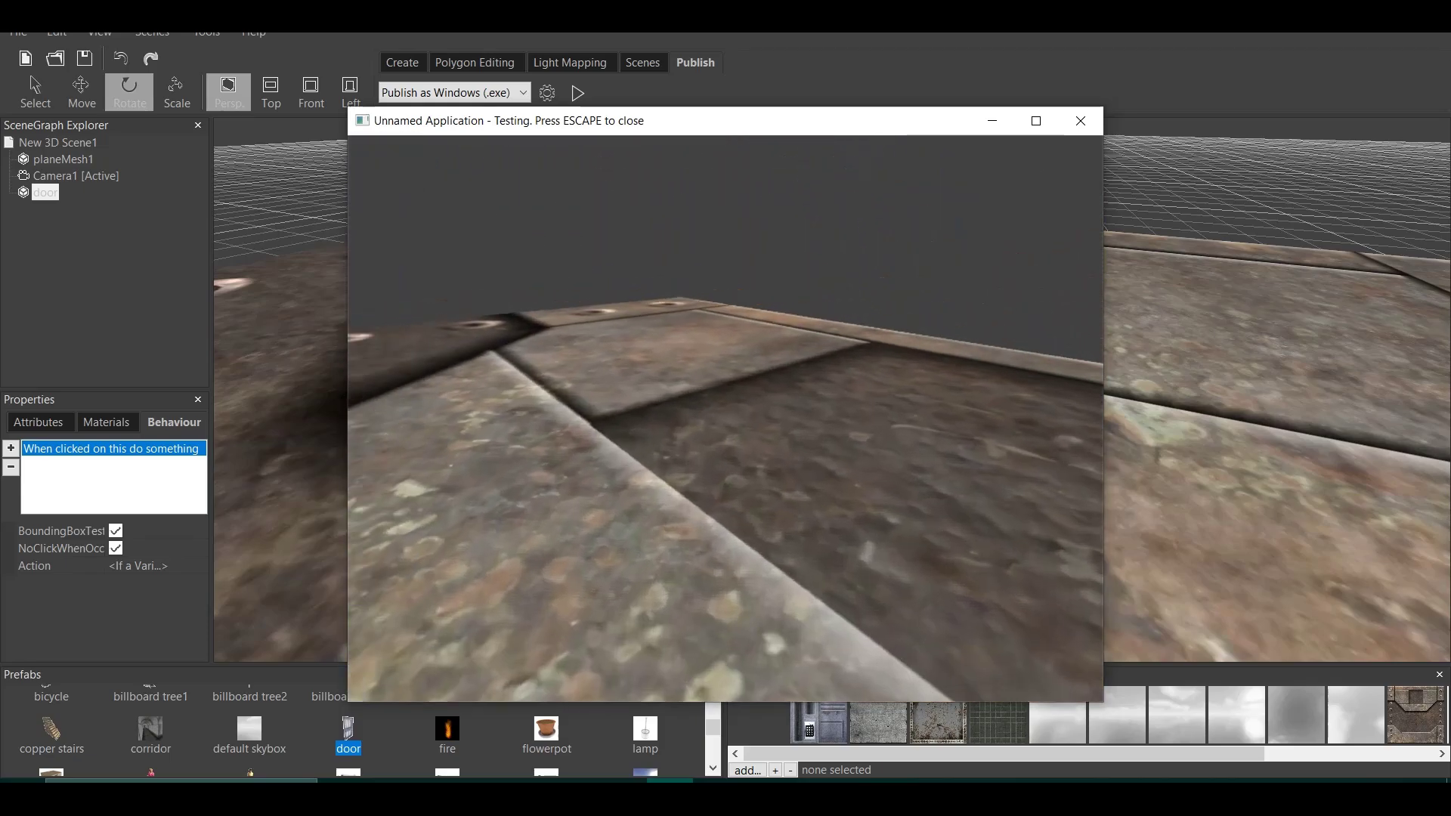
{"action": "key", "text": "Escape"}
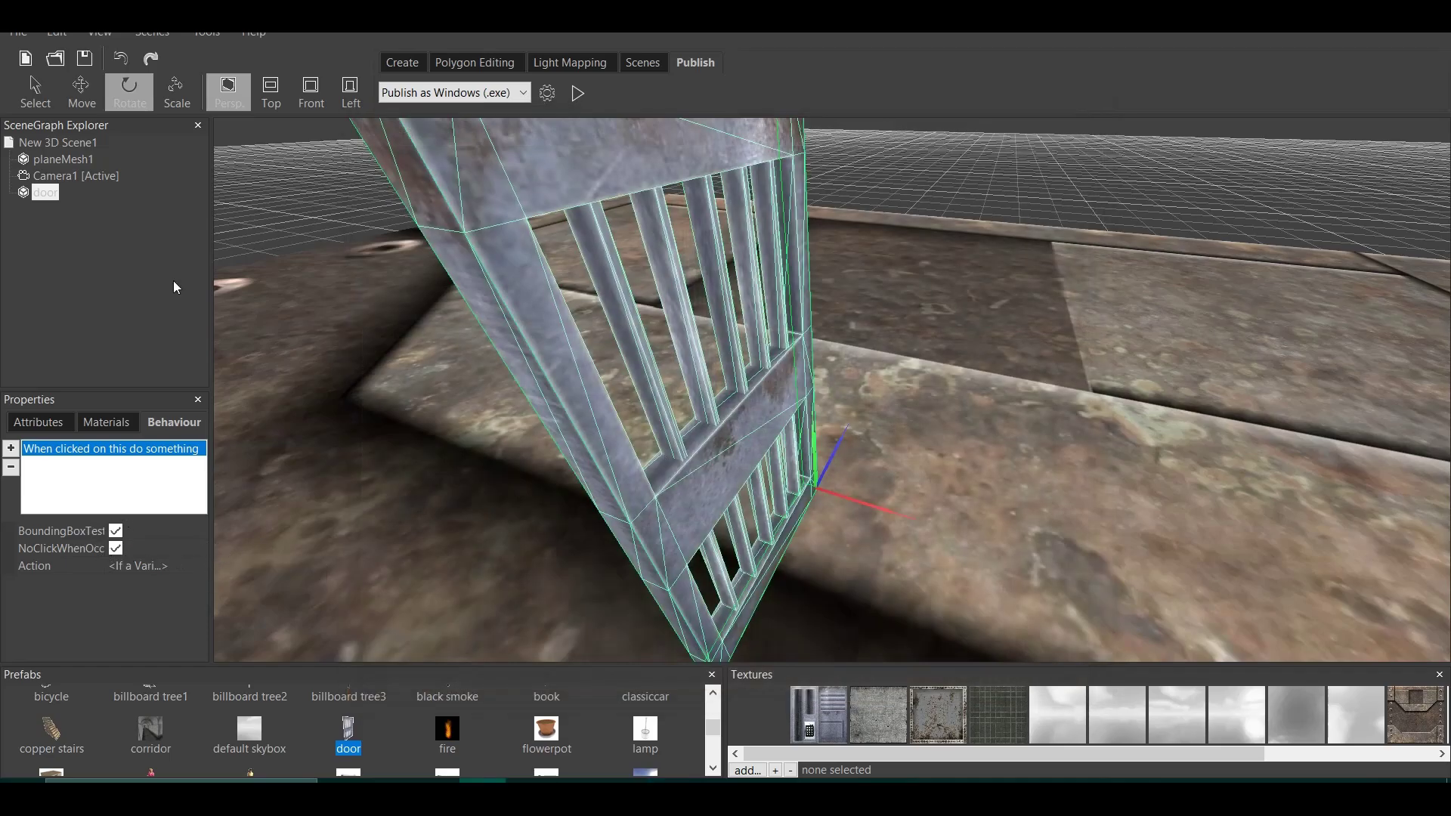
- Check the variable action in the scene root's "Before first drawing do something" behaviour
{"action": "left_click", "coordinate": [64, 147]}
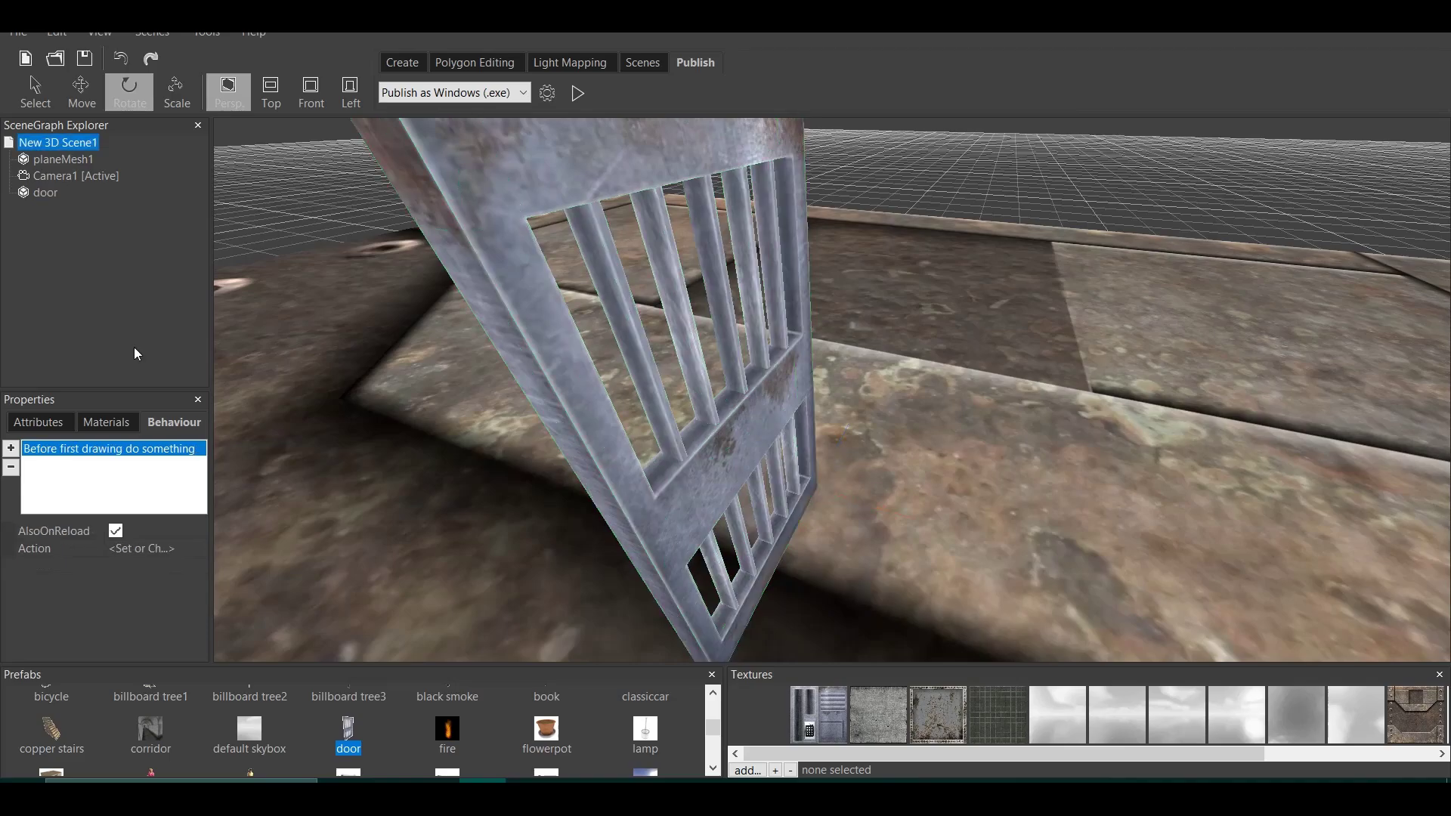
{"action": "left_click", "coordinate": [202, 548]}
{"action": "left_click", "coordinate": [202, 550]}
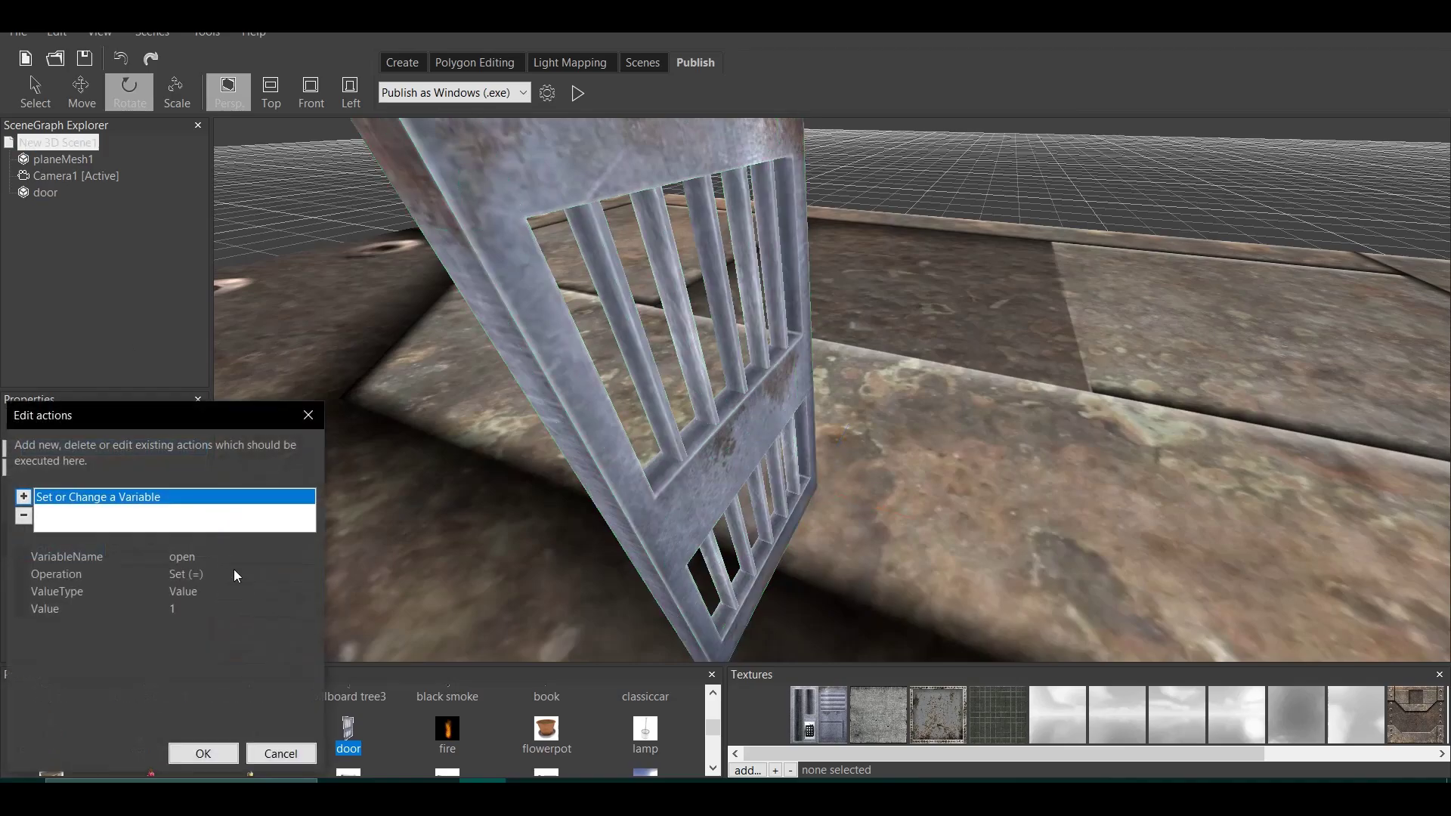
{"action": "left_click", "coordinate": [223, 755]}
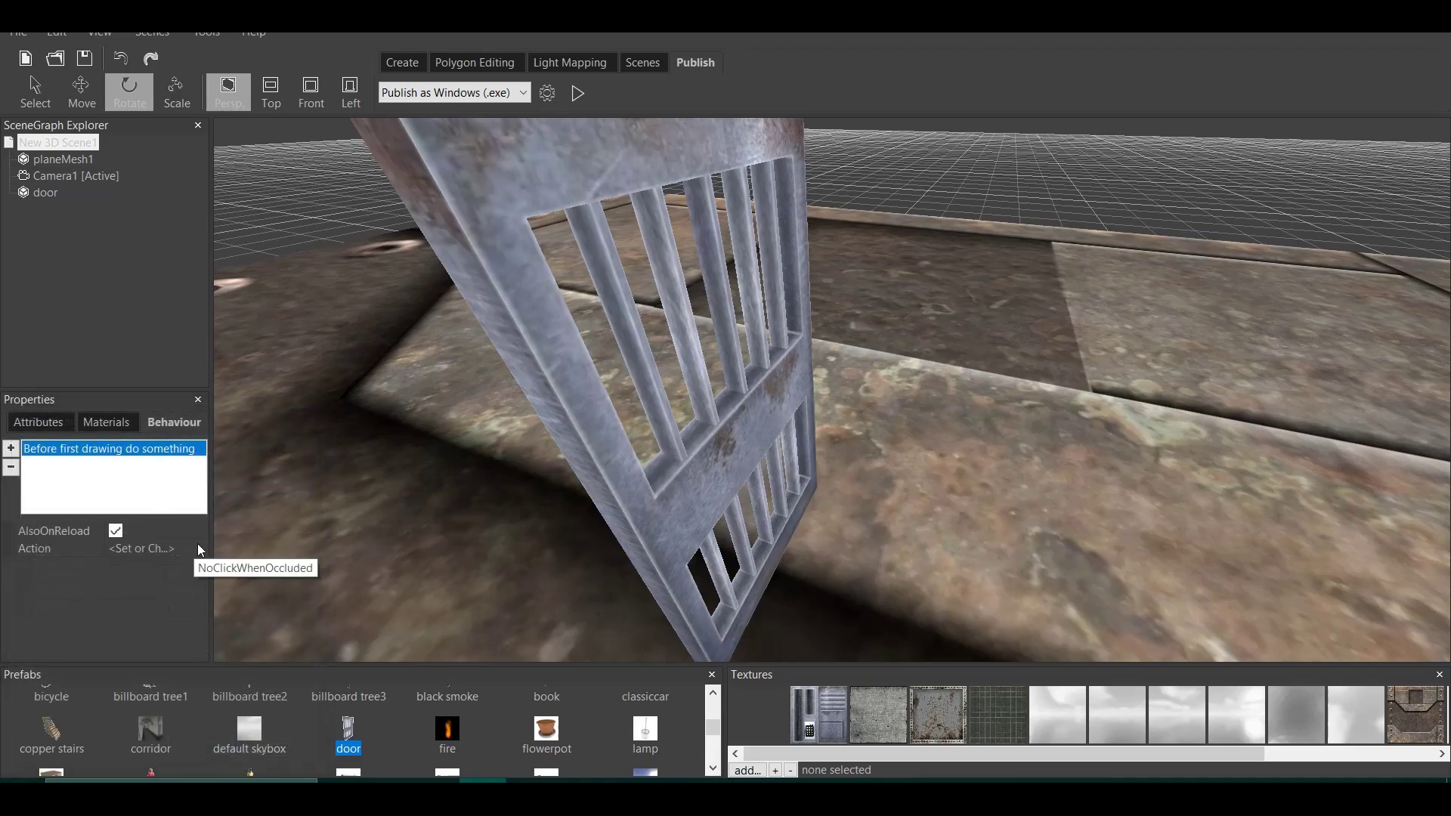
- Add a "Set or Change a Variable" action after the rotation in the door's "if open equals 1" branch
{"action": "left_click", "coordinate": [42, 195]}
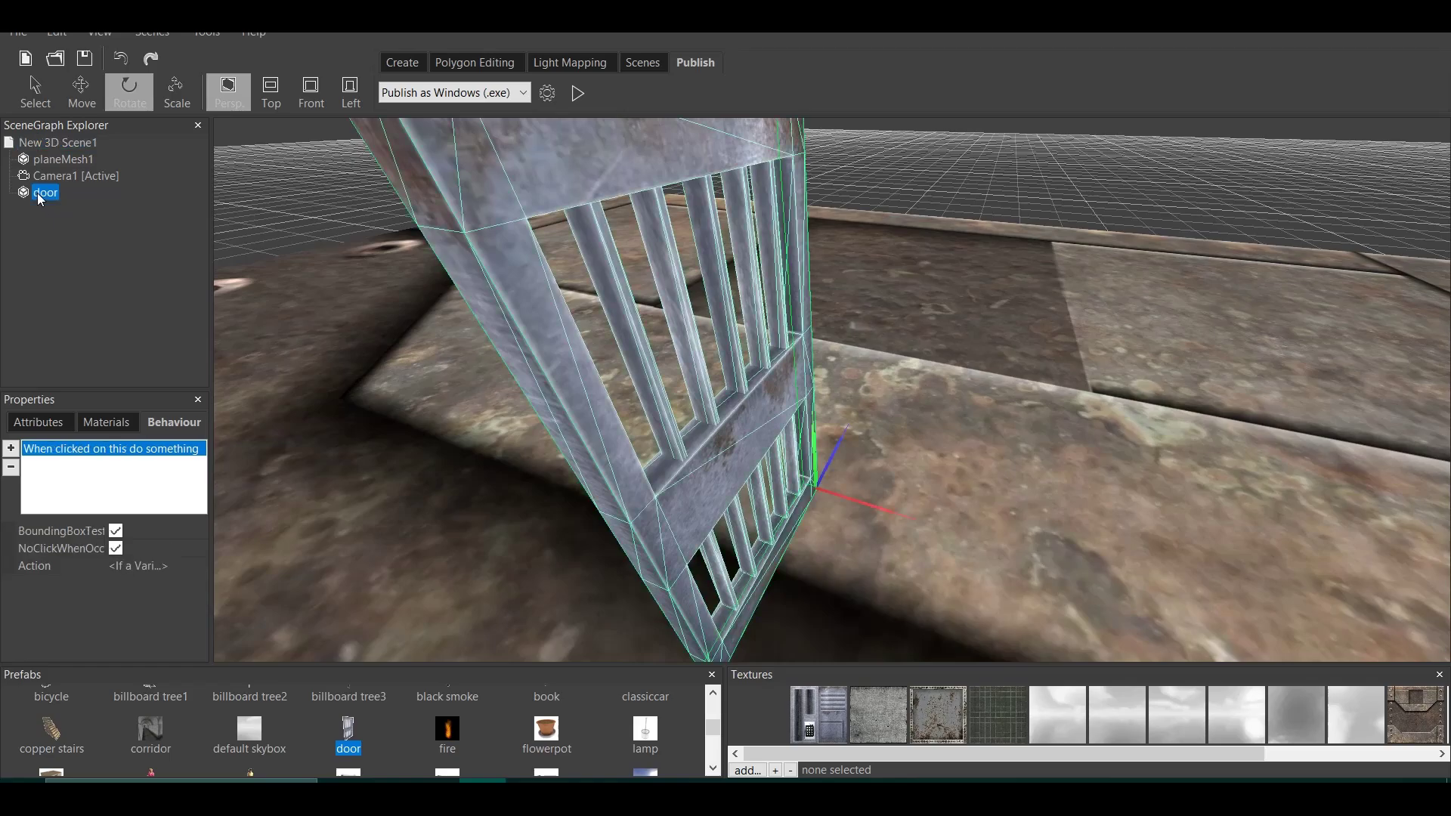
{"action": "left_click", "coordinate": [192, 563]}
{"action": "left_click", "coordinate": [194, 566]}
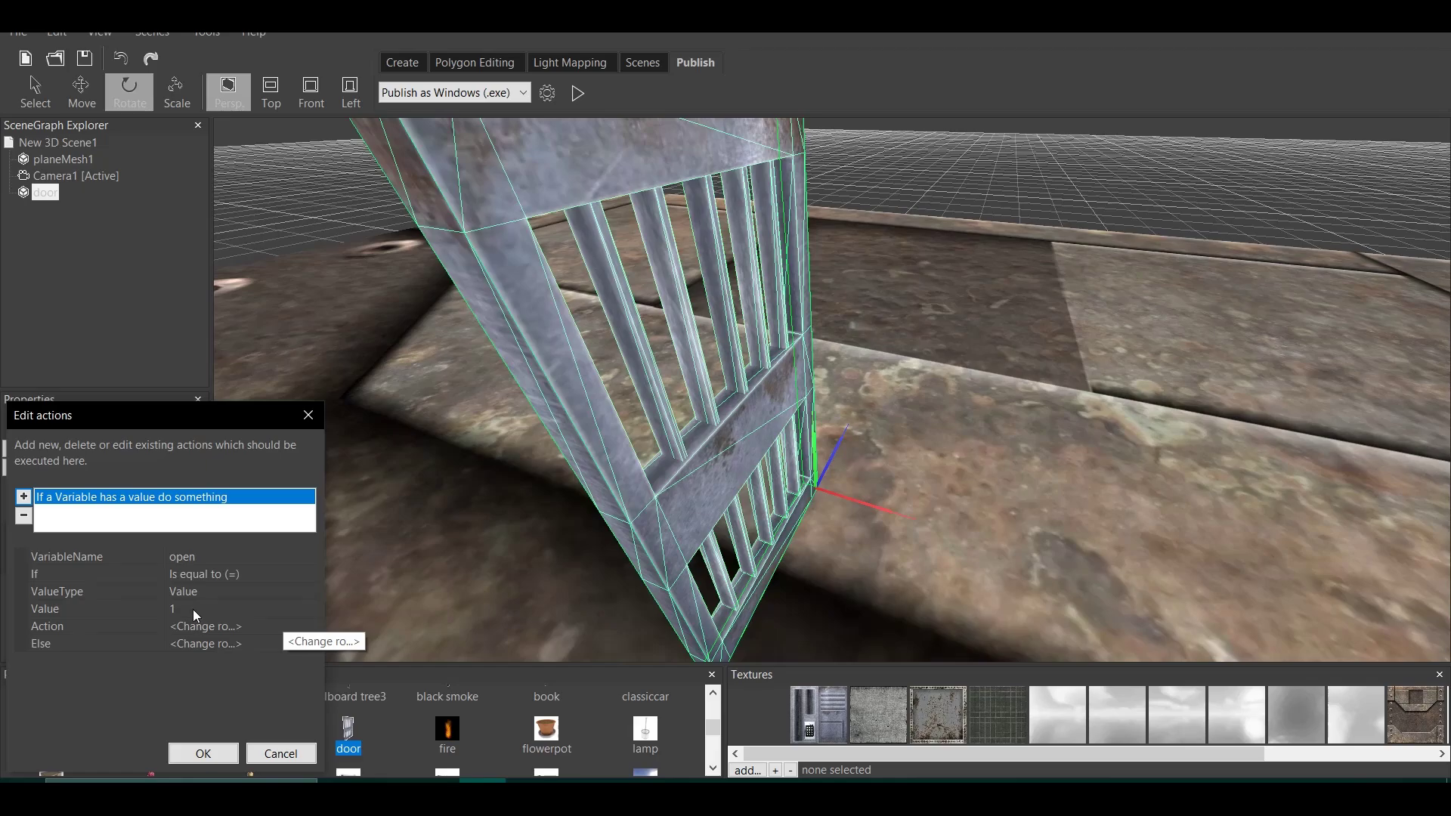
{"action": "left_click", "coordinate": [314, 627]}
{"action": "left_click", "coordinate": [310, 627]}
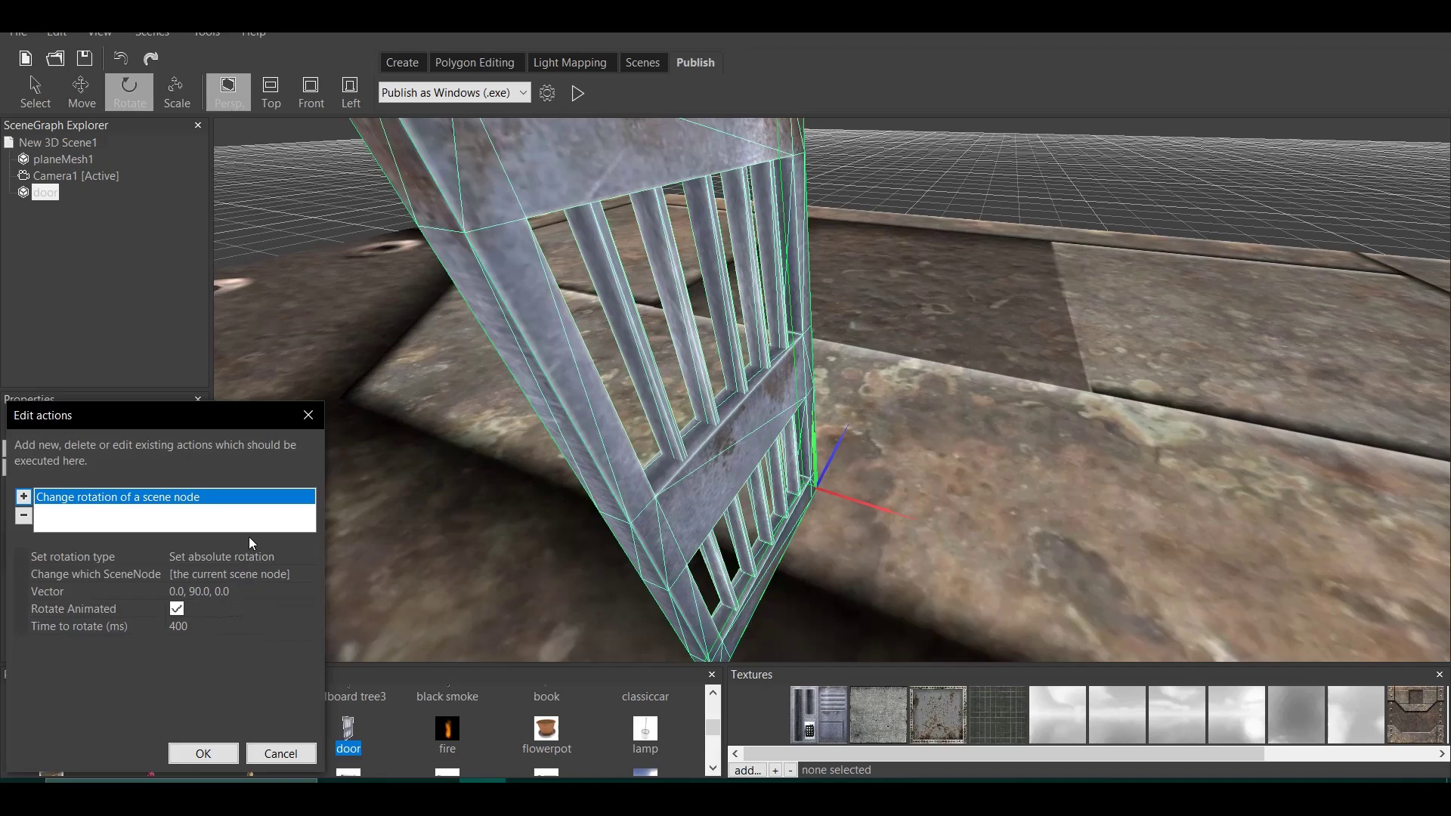
{"action": "left_click", "coordinate": [25, 495]}
{"action": "mouse_move", "coordinate": [206, 650]}
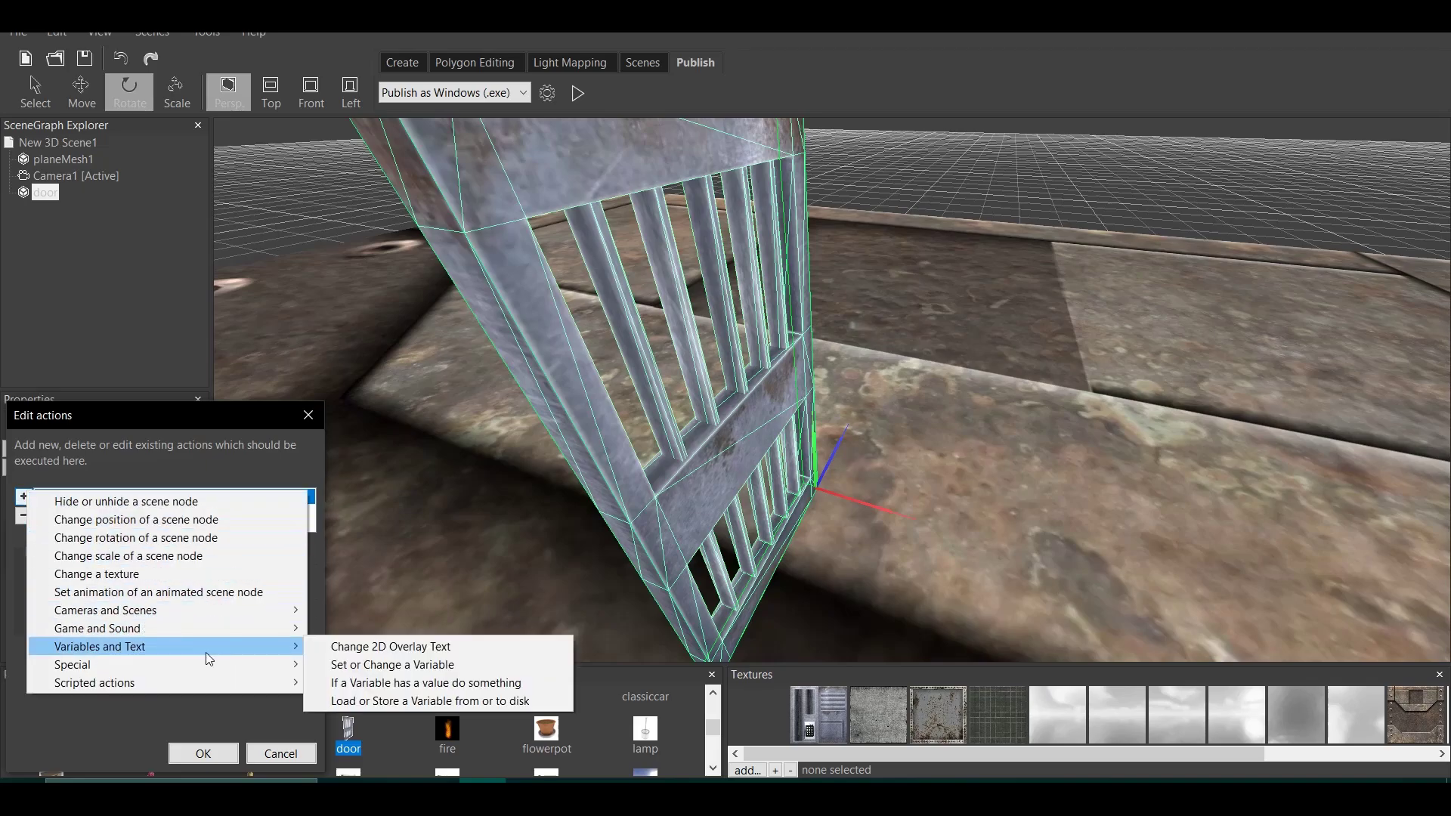
{"action": "left_click", "coordinate": [410, 669]}
- Have the new variable action set "open" to 3, and confirm the door's actions
{"action": "left_click", "coordinate": [211, 555]}
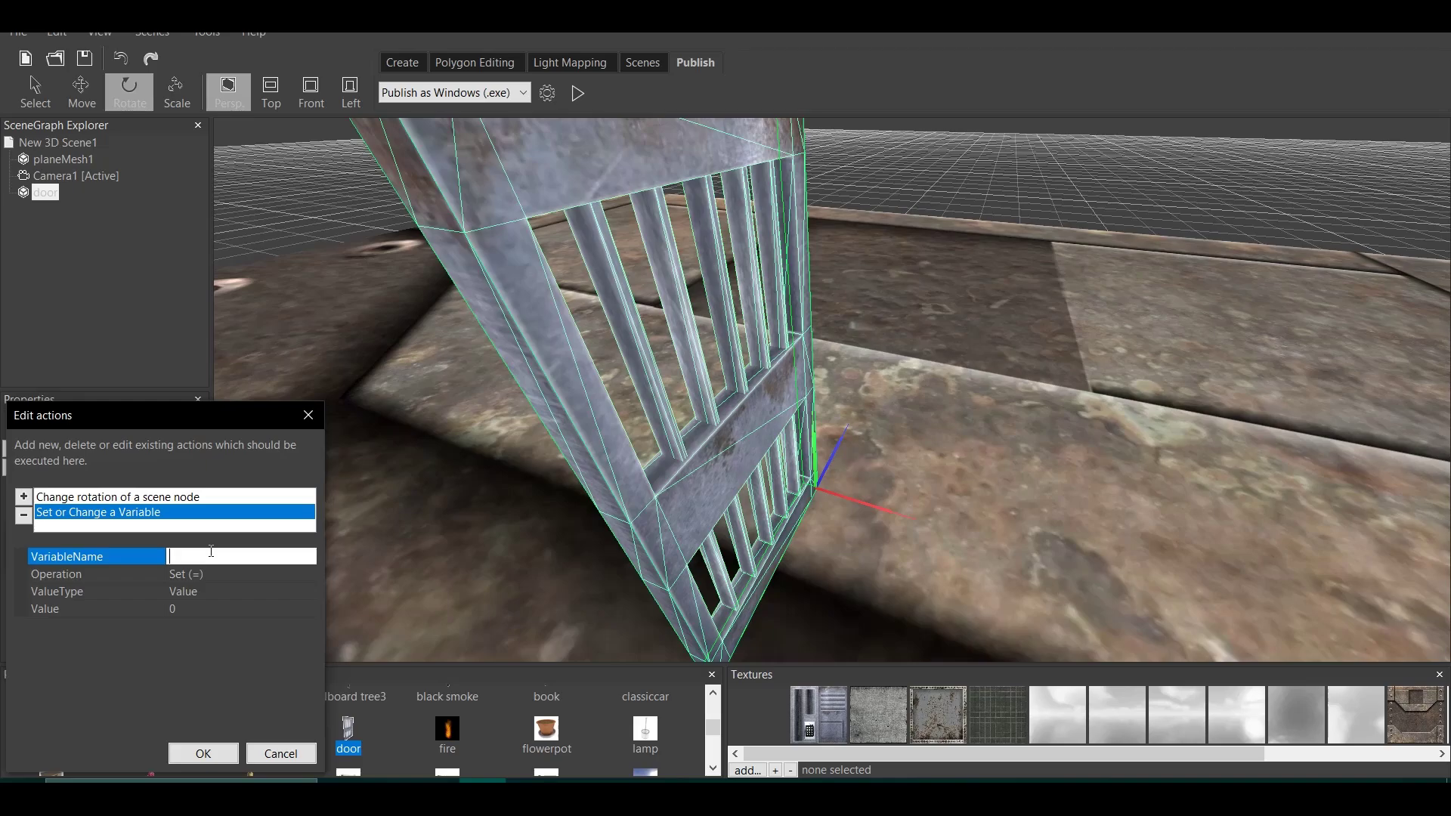
{"action": "key", "text": "Return"}
{"action": "left_click", "coordinate": [178, 611]}
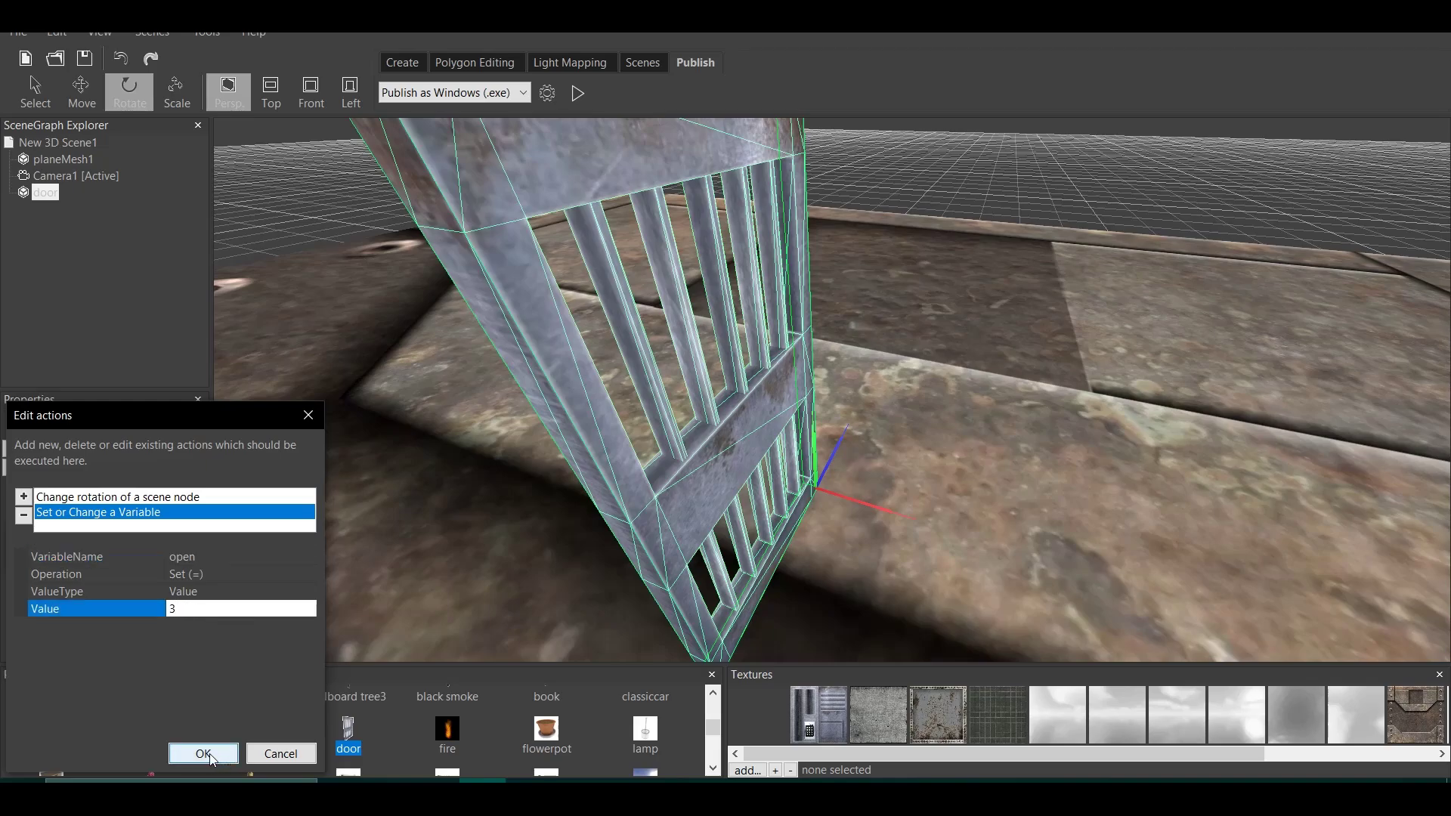
{"action": "type", "text": "3"}
{"action": "left_click", "coordinate": [204, 754]}
{"action": "left_click", "coordinate": [203, 754]}
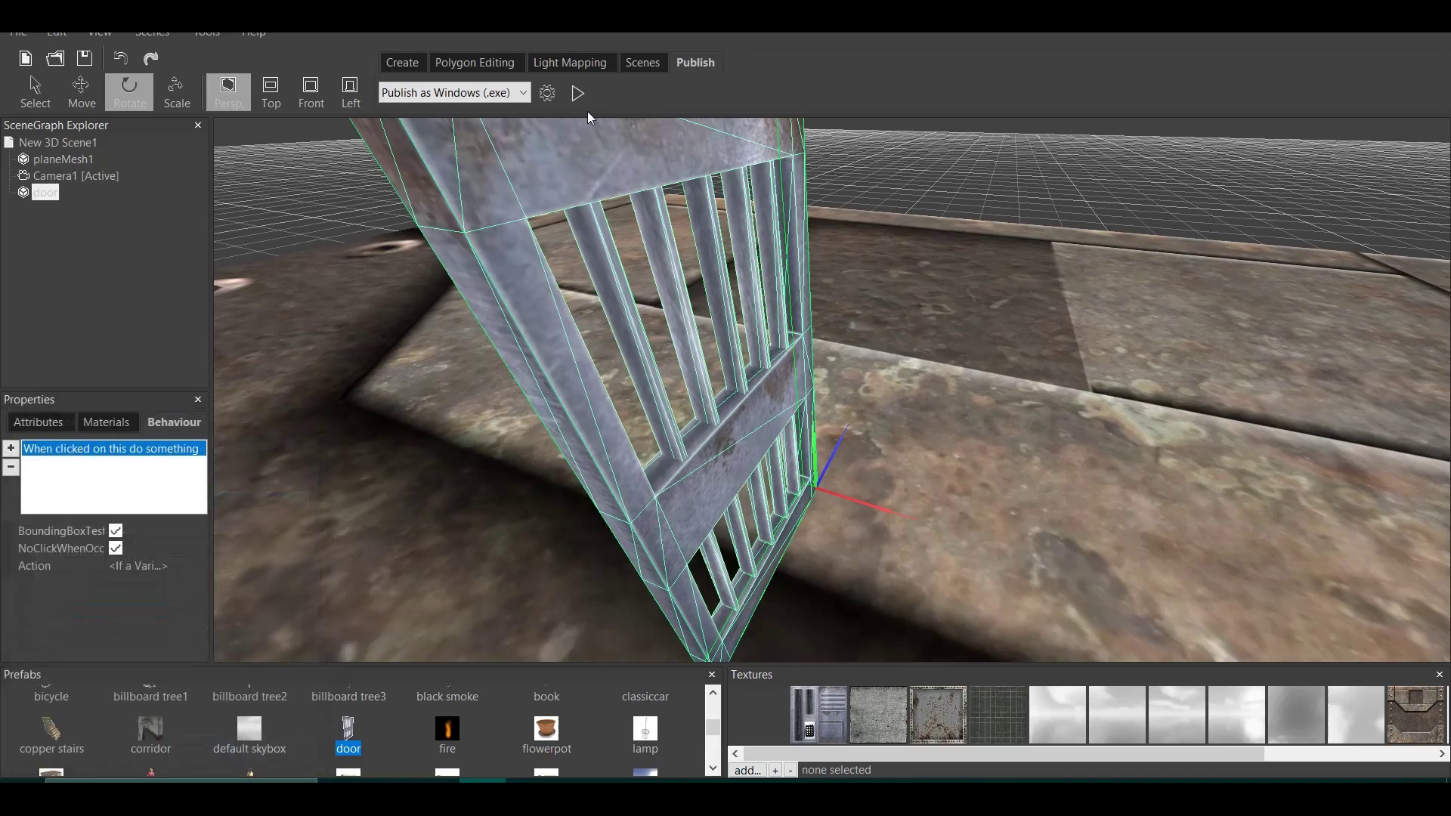
- Run the application again, walk up to the door from different sides to try its behaviour, and close the test
{"action": "left_click", "coordinate": [574, 94]}
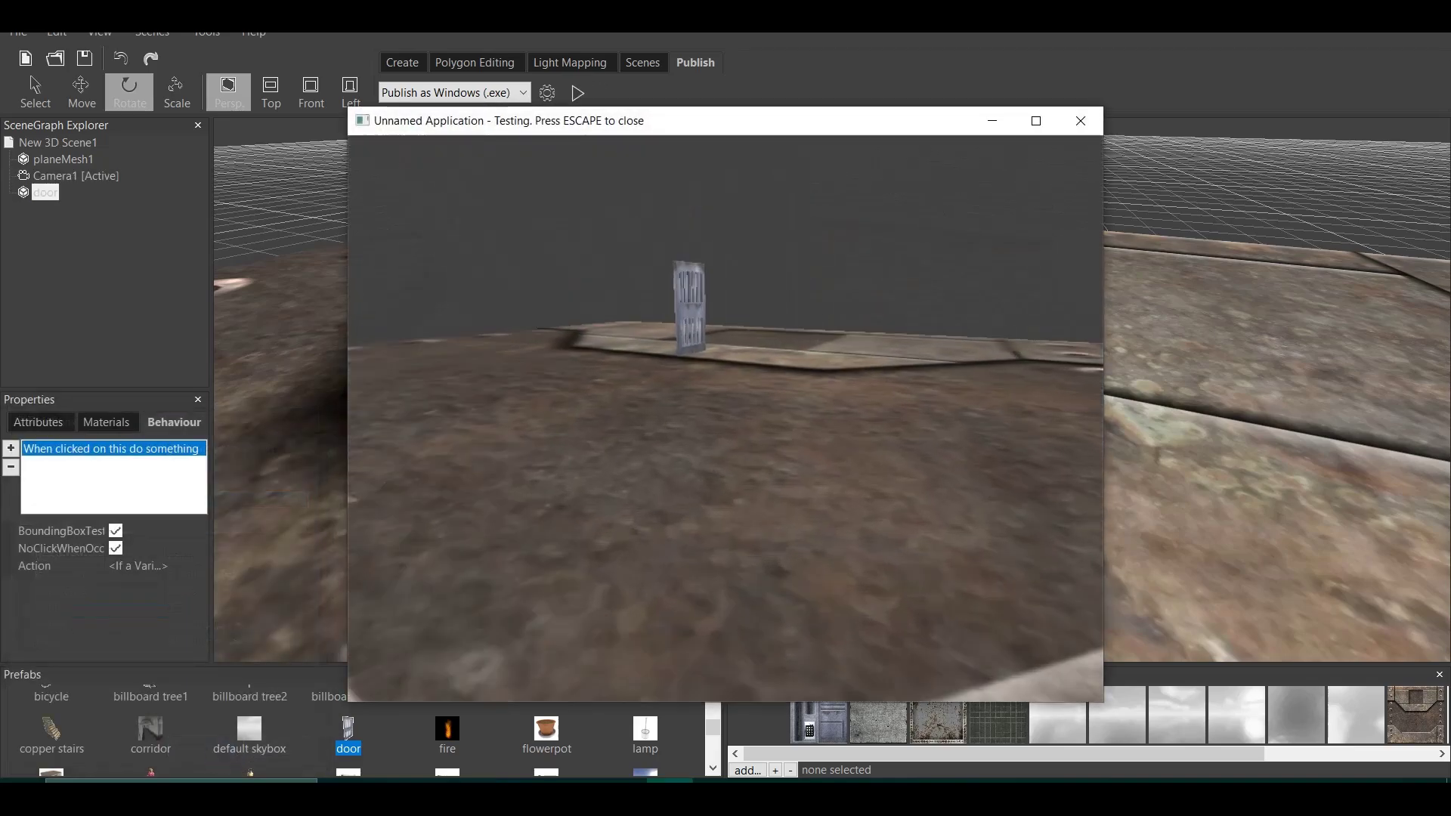
{"action": "key", "text": "d"}
{"action": "key", "text": "a"}
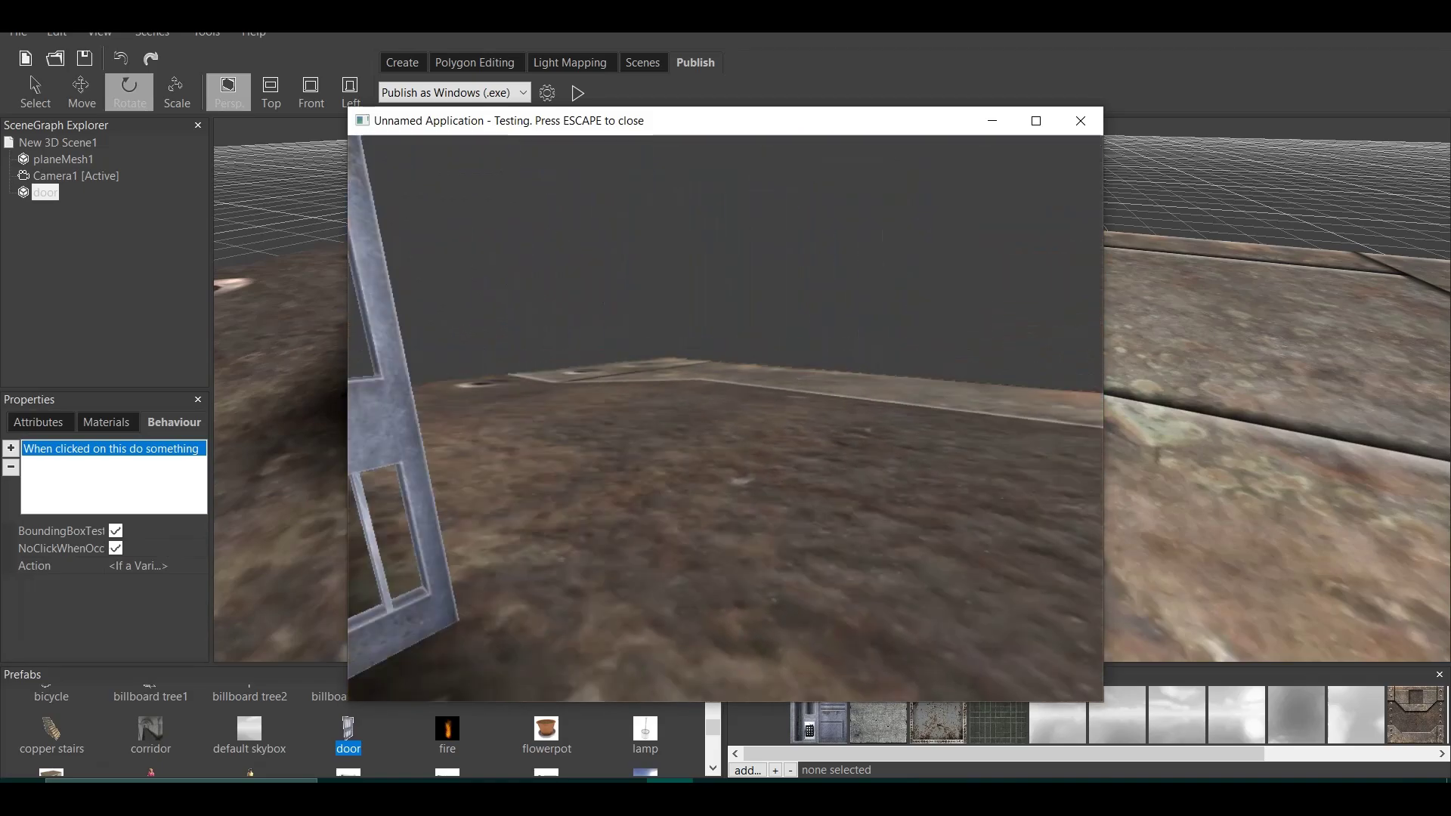
{"action": "key", "text": "w"}
{"action": "key", "text": "d"}
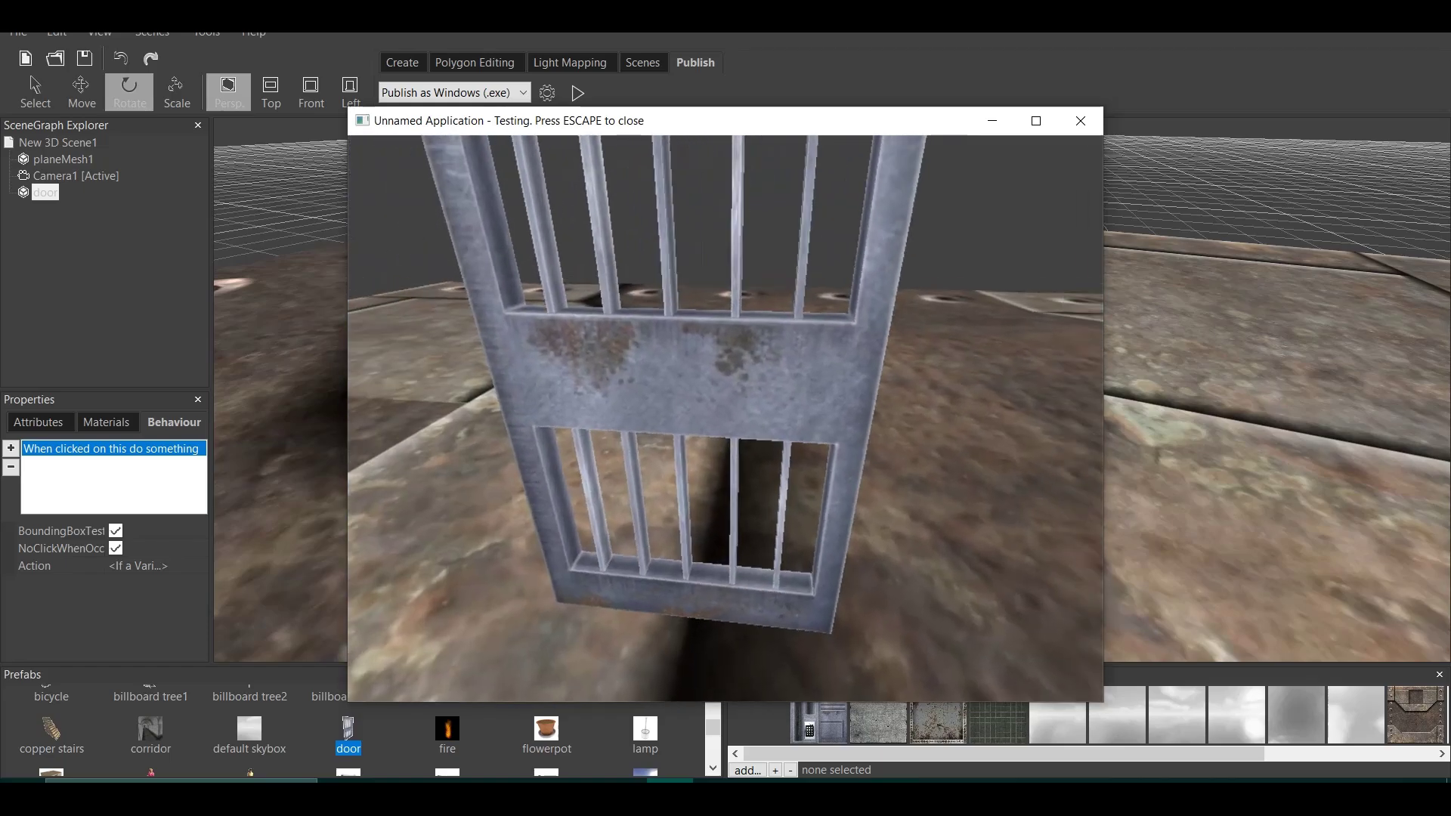
{"action": "key", "text": "s"}
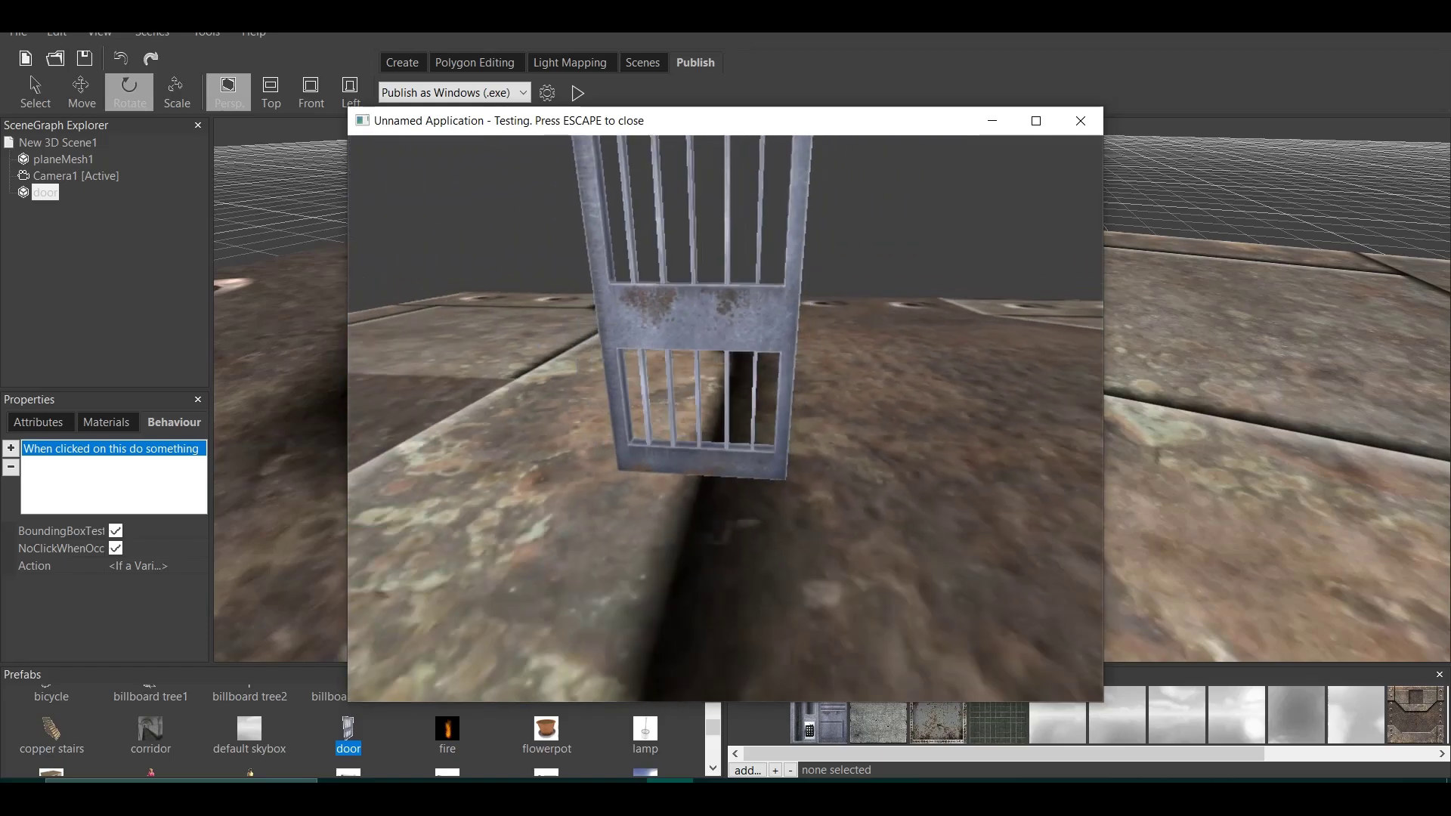
{"action": "key", "text": "w"}
{"action": "key", "text": "d"}
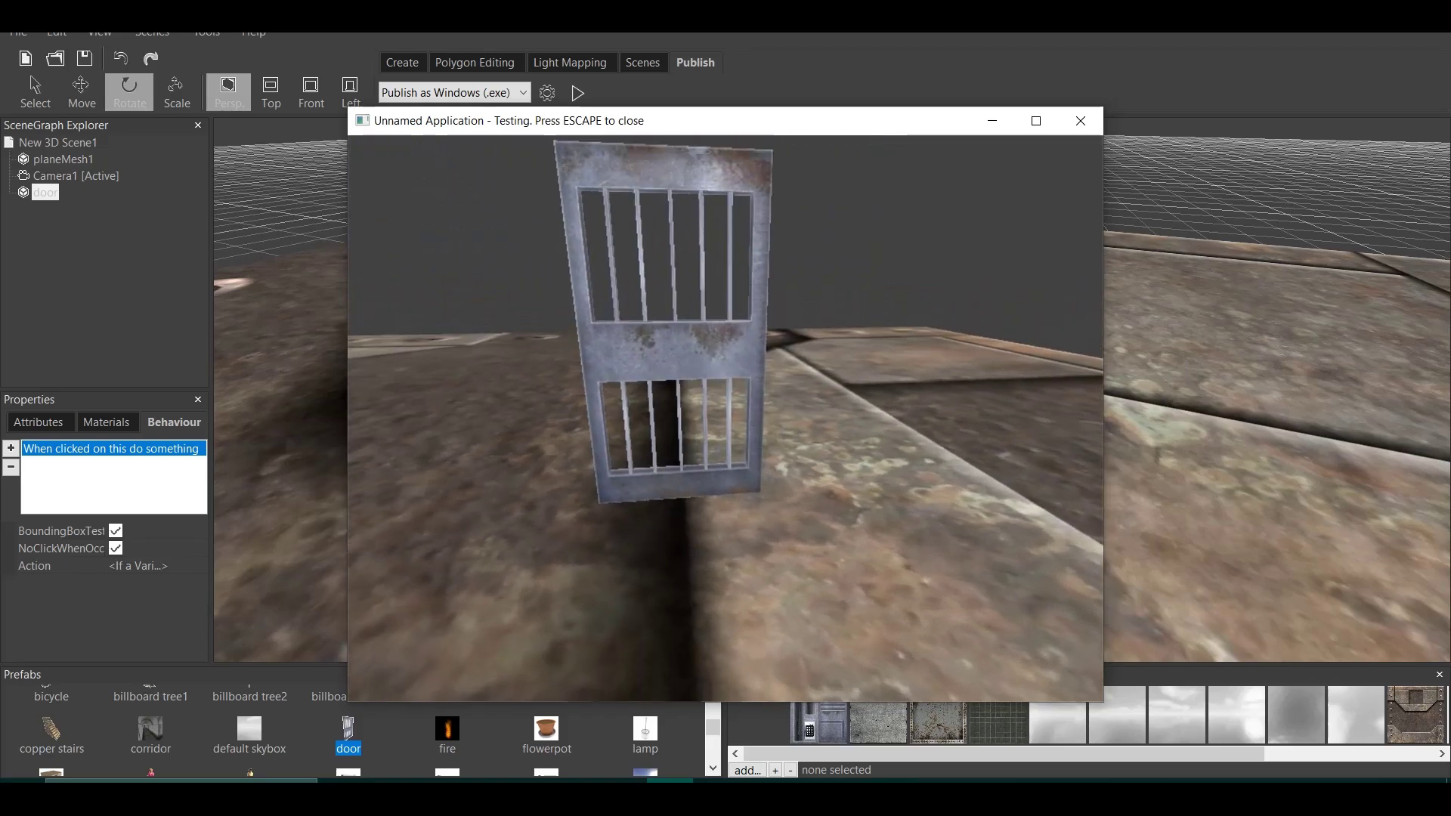
{"action": "key", "text": "Escape"}
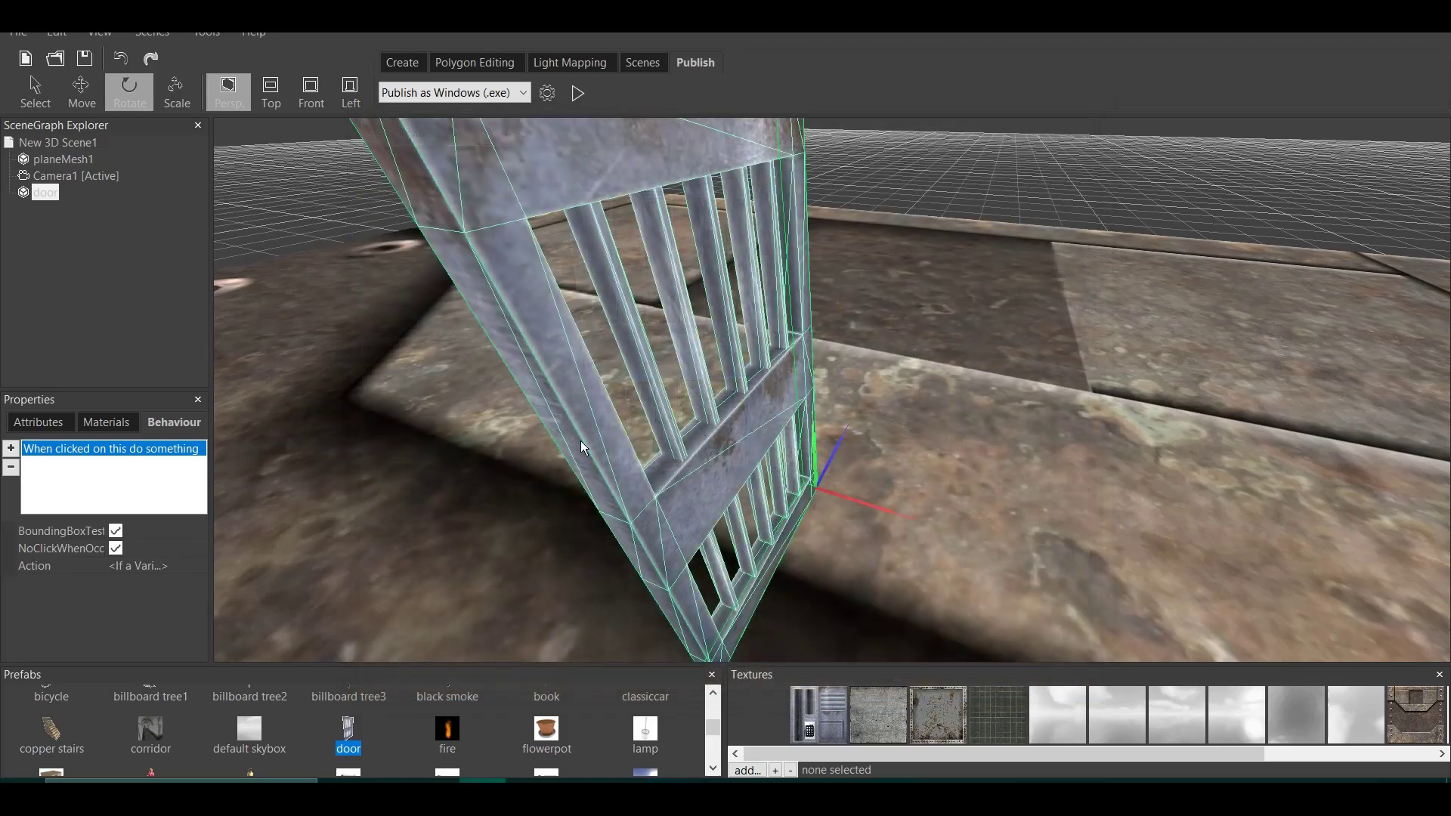
- Reopen the door's click condition and check the variable action in its "if open equals 1" branch
{"action": "left_click", "coordinate": [195, 571]}
{"action": "left_click", "coordinate": [194, 572]}
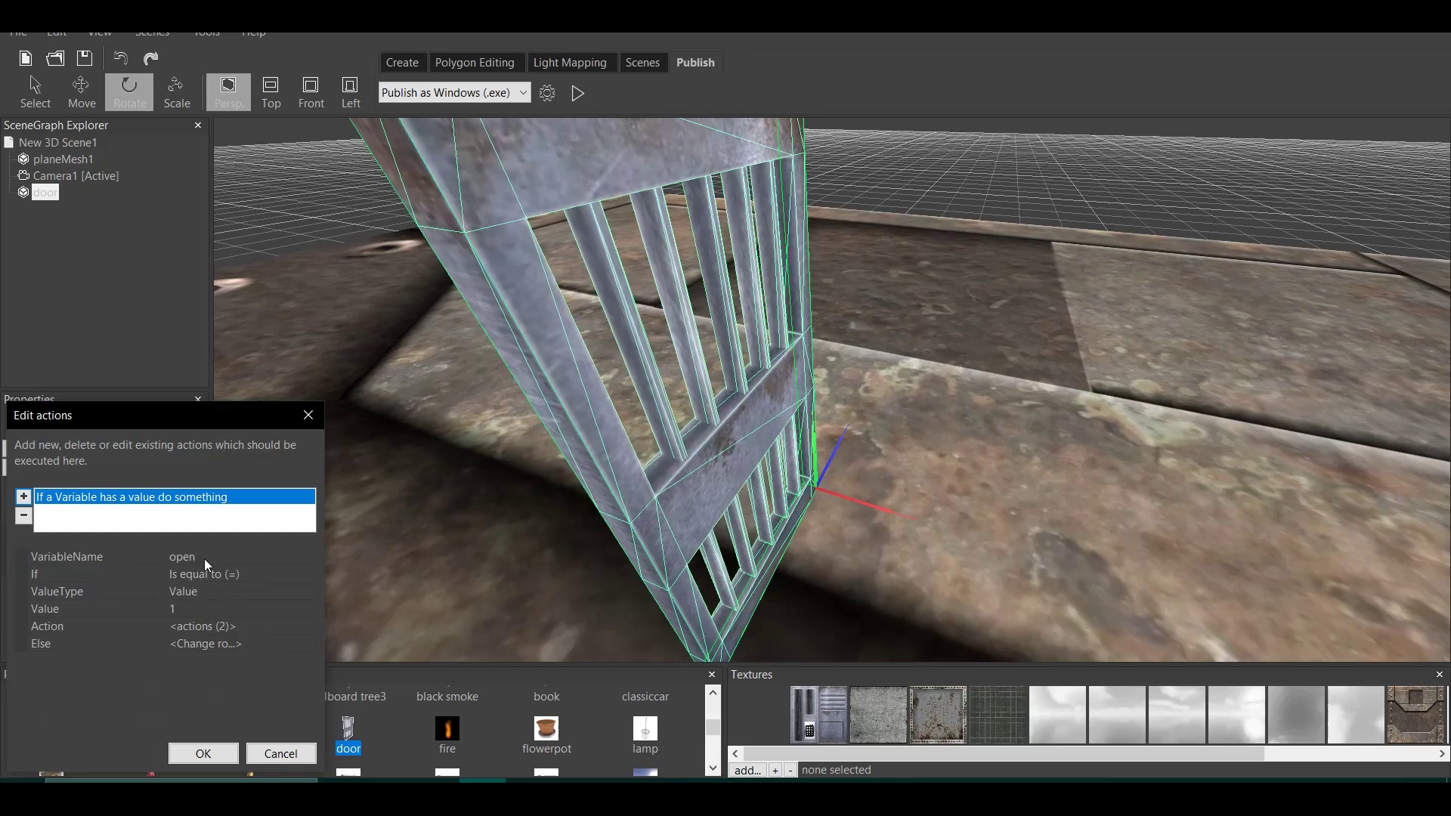
{"action": "left_click", "coordinate": [294, 626]}
{"action": "left_click", "coordinate": [308, 627]}
{"action": "left_click", "coordinate": [114, 519]}
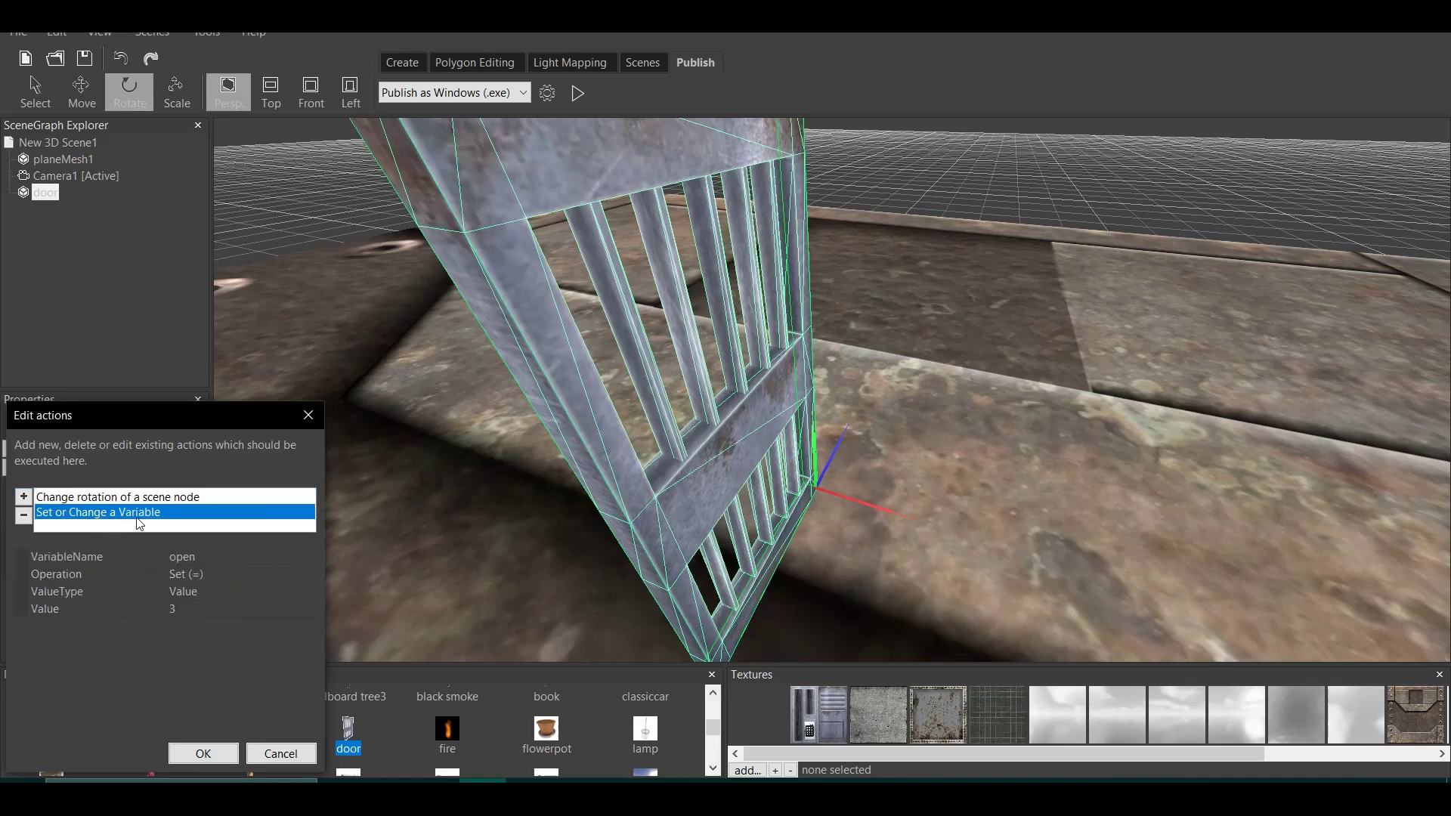
{"action": "left_click", "coordinate": [222, 750]}
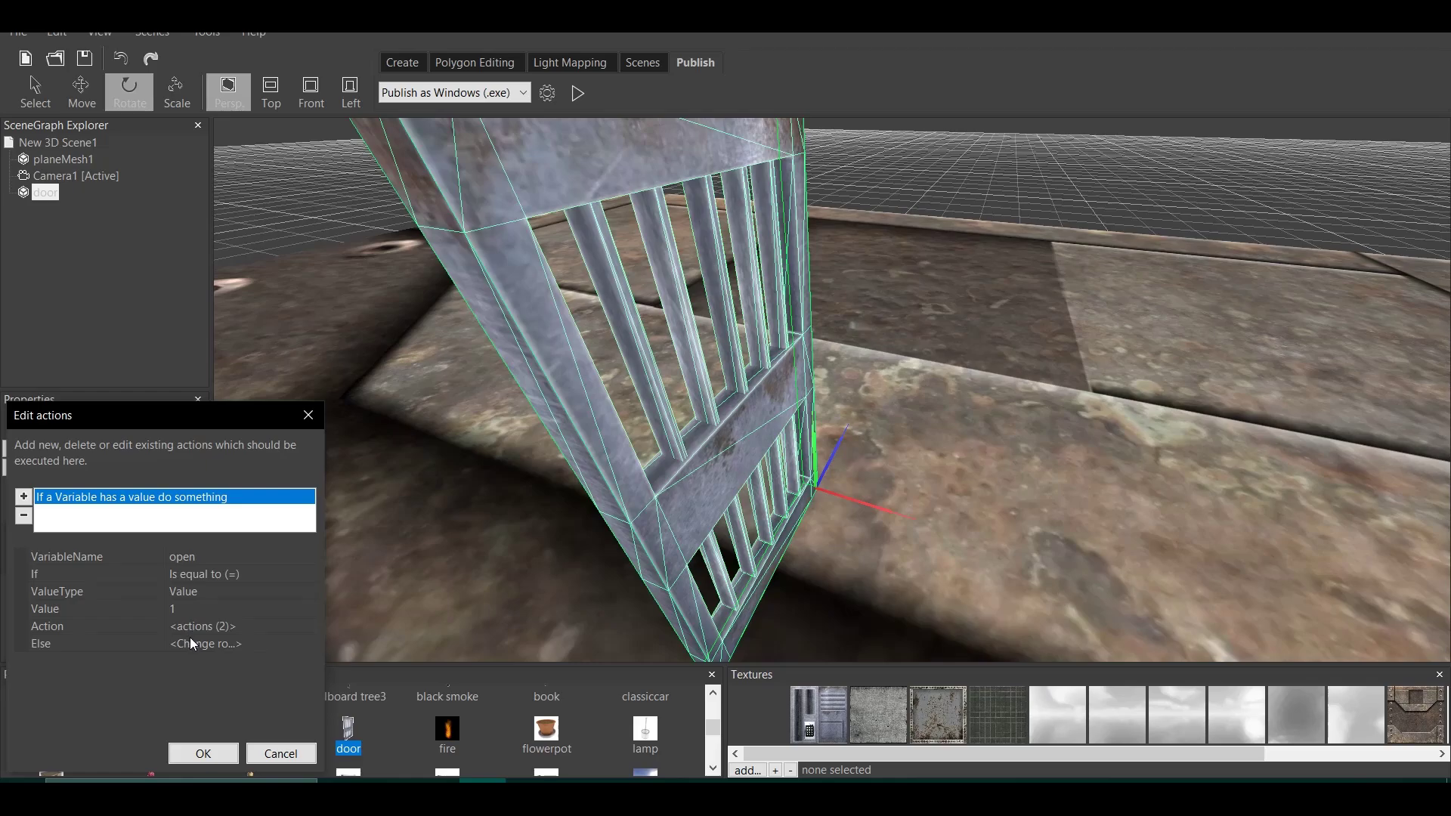
- Add a "Set or Change a Variable" action after the rotation in the Else branch of the door's variable condition
{"action": "left_click", "coordinate": [268, 646]}
{"action": "left_click", "coordinate": [312, 644]}
{"action": "left_click", "coordinate": [24, 496]}
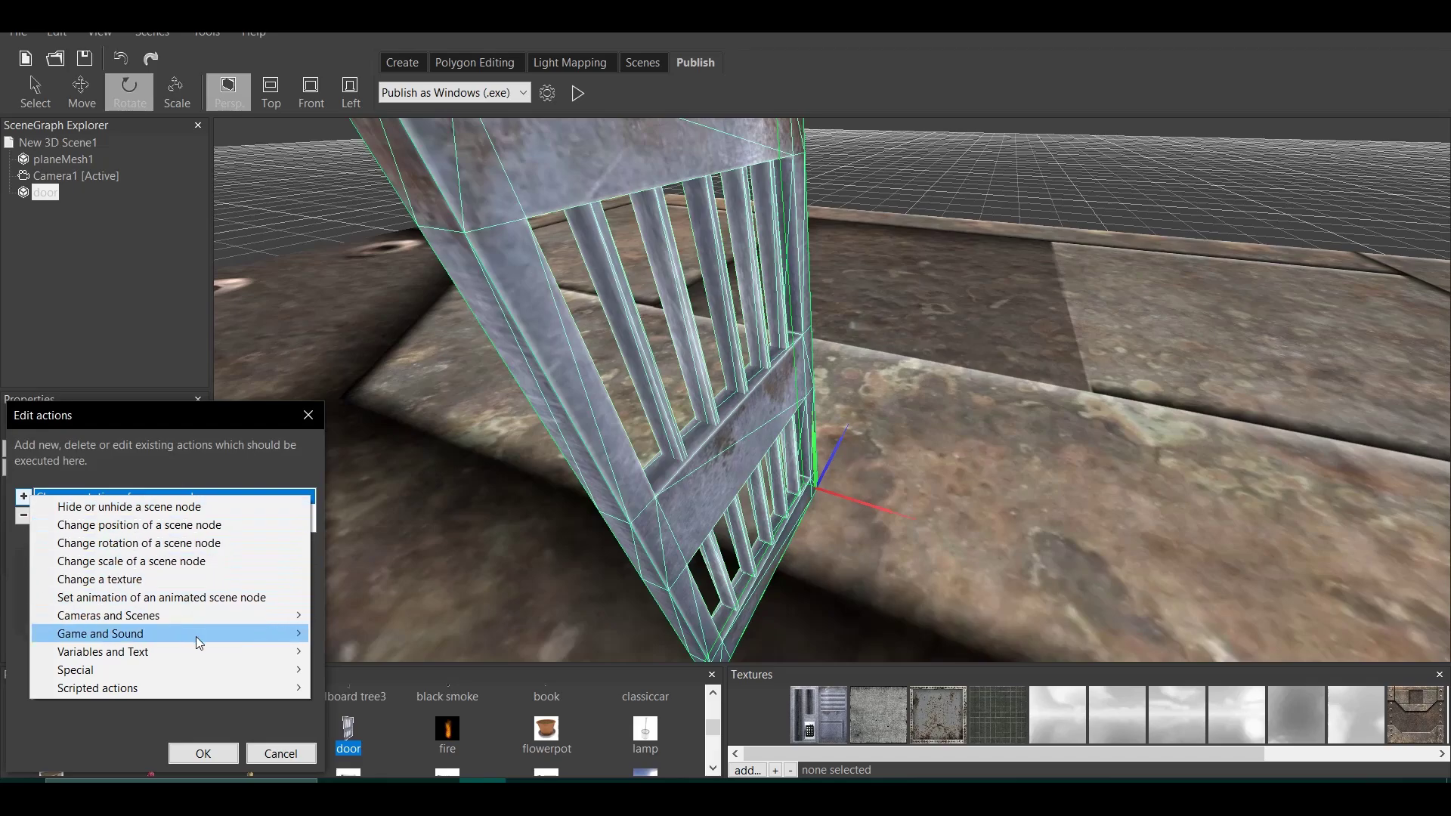
{"action": "mouse_move", "coordinate": [213, 650]}
{"action": "left_click", "coordinate": [372, 670]}
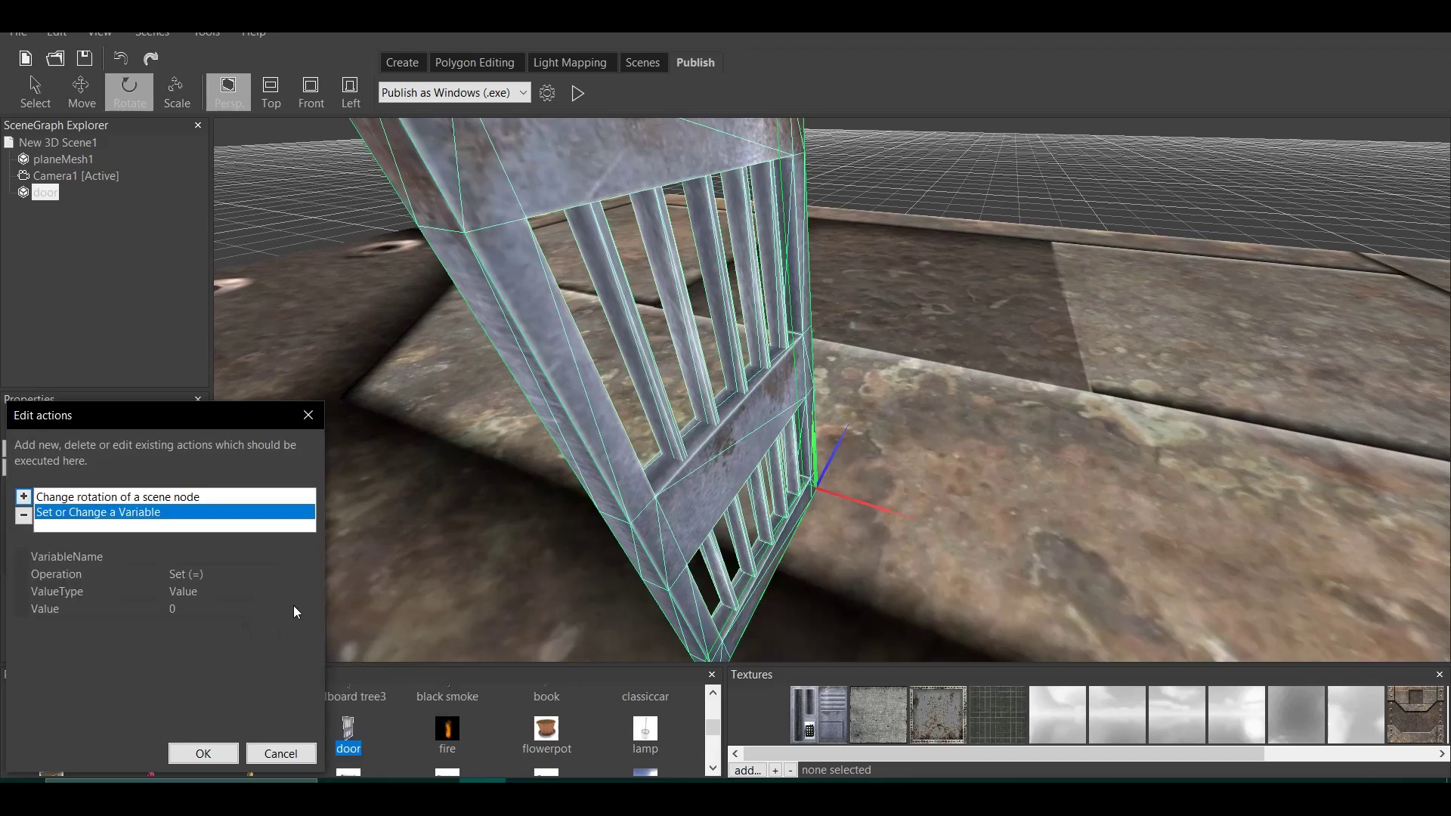
- Target the variable "open" in the new Else action, edit its value, and confirm the door's actions
{"action": "left_click", "coordinate": [226, 552]}
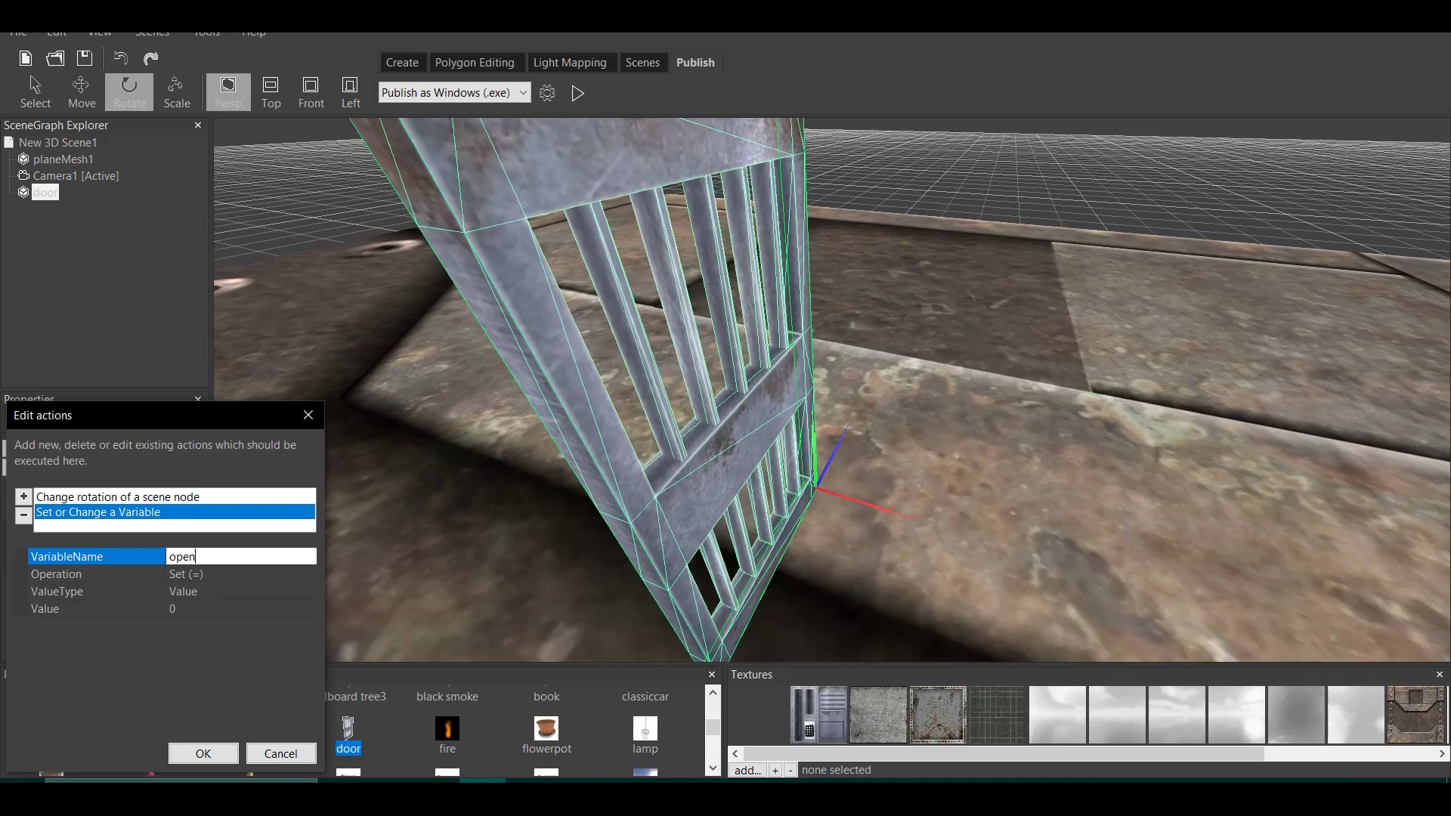
{"action": "left_click", "coordinate": [180, 609]}
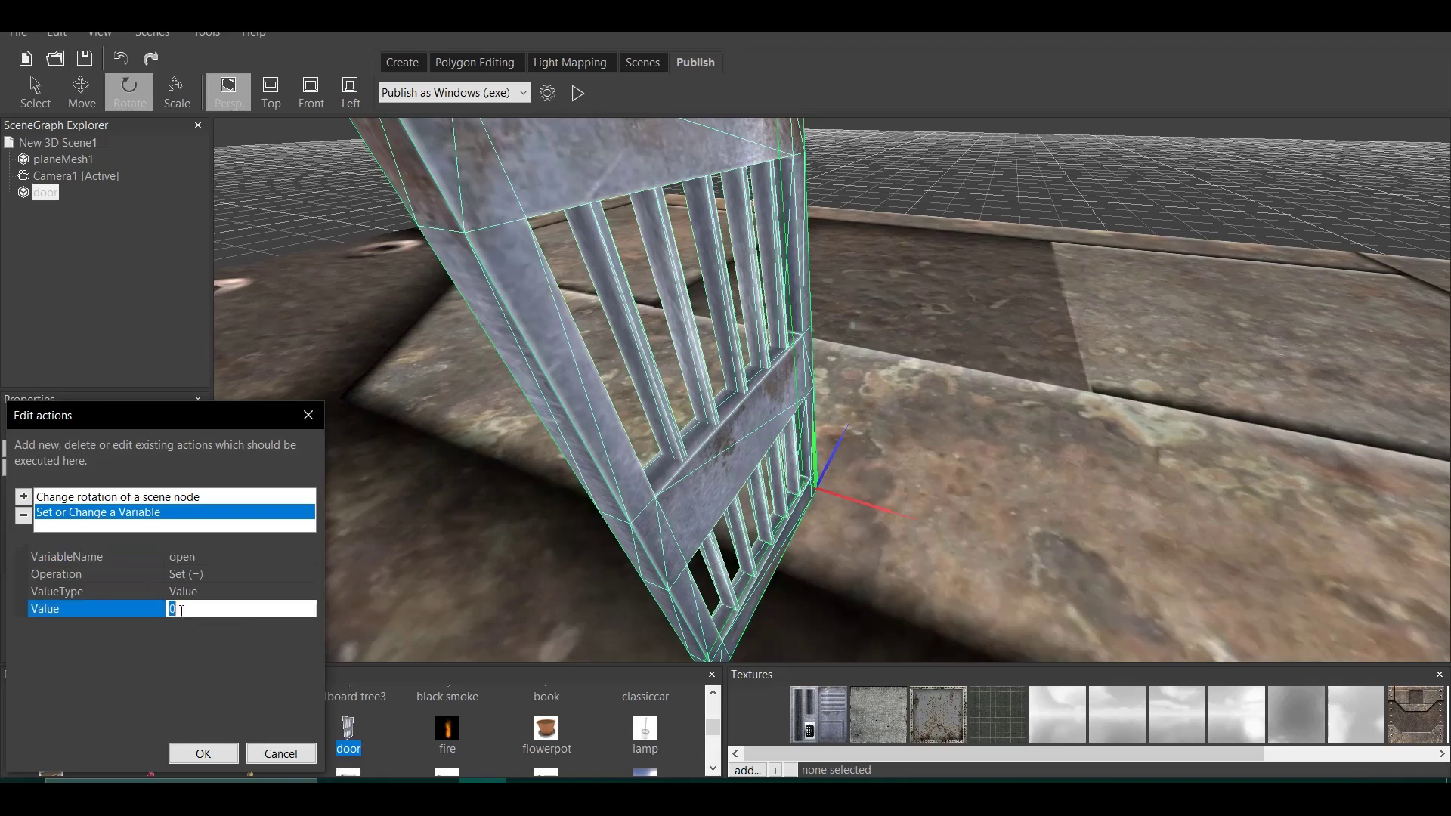
{"action": "left_click", "coordinate": [215, 748]}
{"action": "left_click", "coordinate": [214, 750]}
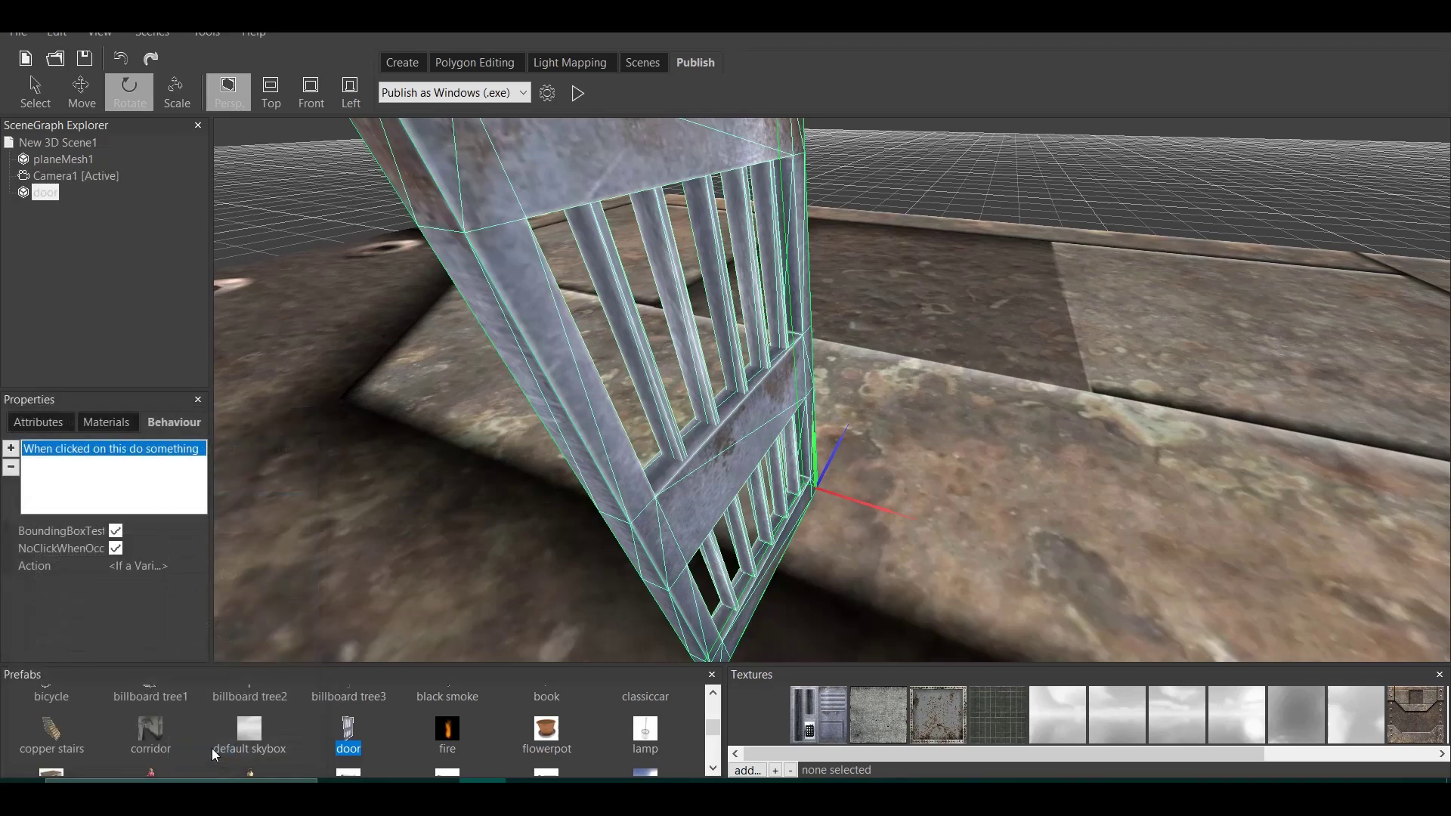
- Run the application, walk around the door to test its opening and closing from several sides, and close the test
{"action": "left_click", "coordinate": [578, 95]}
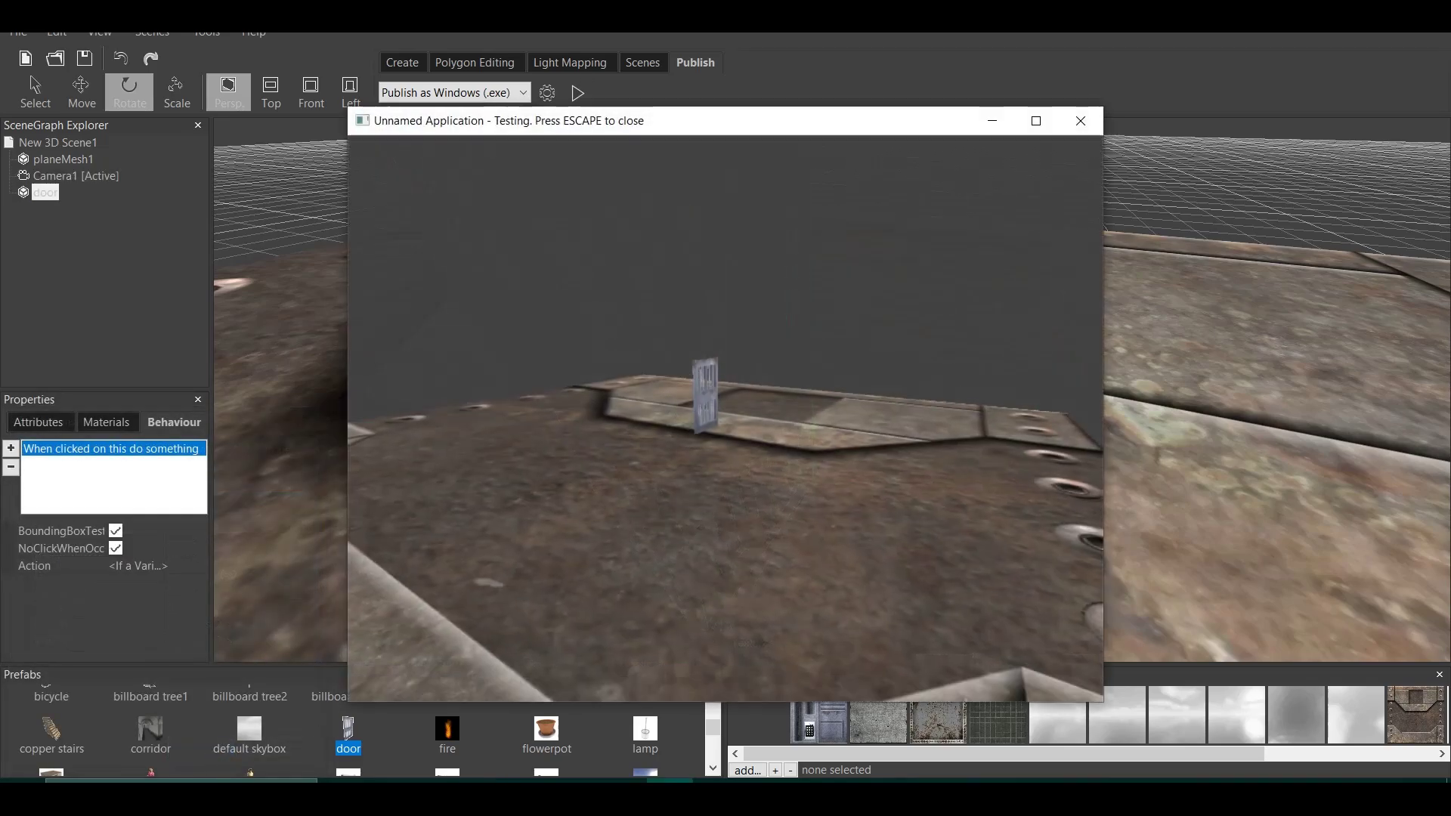
{"action": "key", "text": "w"}
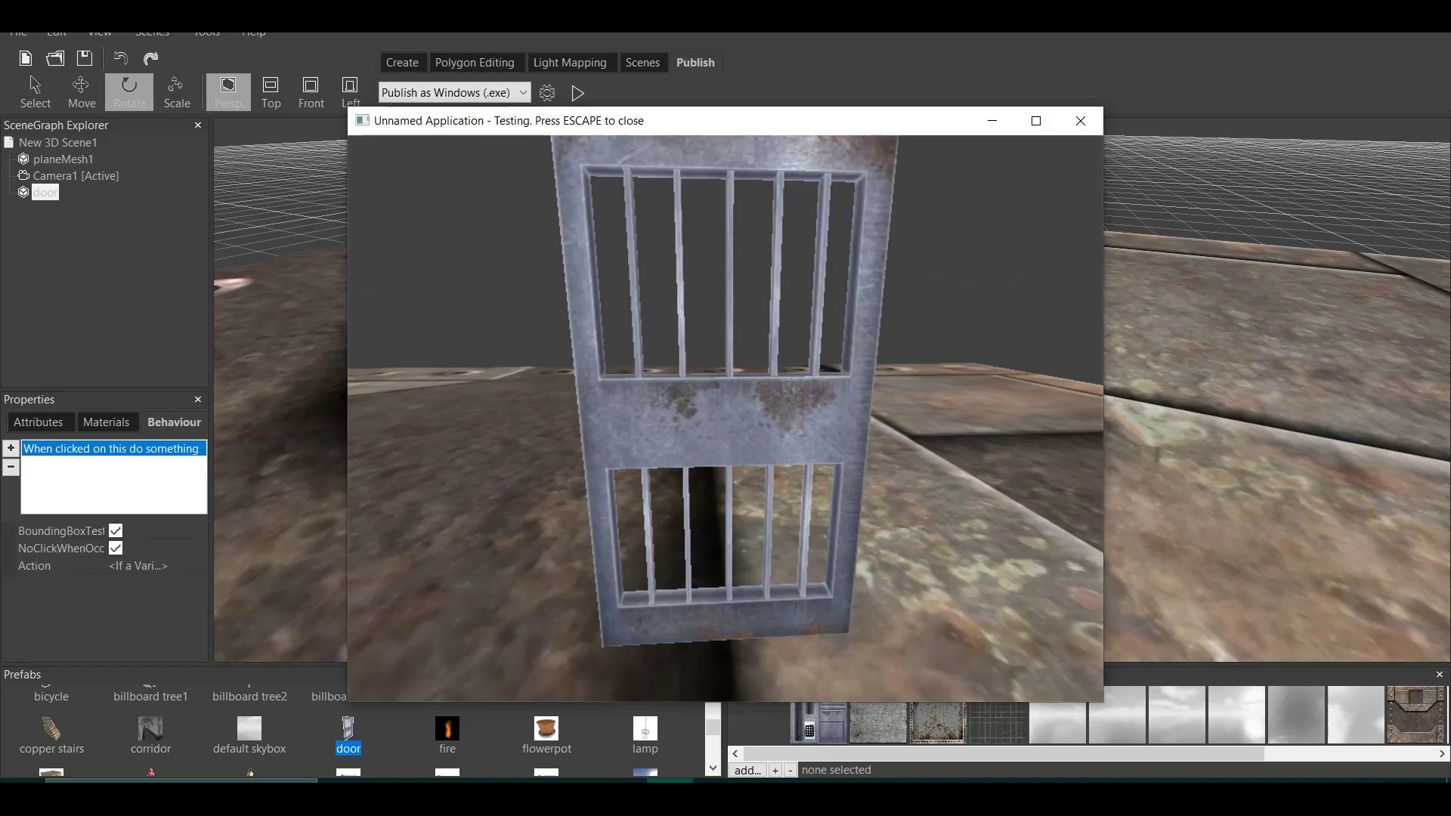
{"action": "key", "text": "s"}
{"action": "key", "text": "w"}
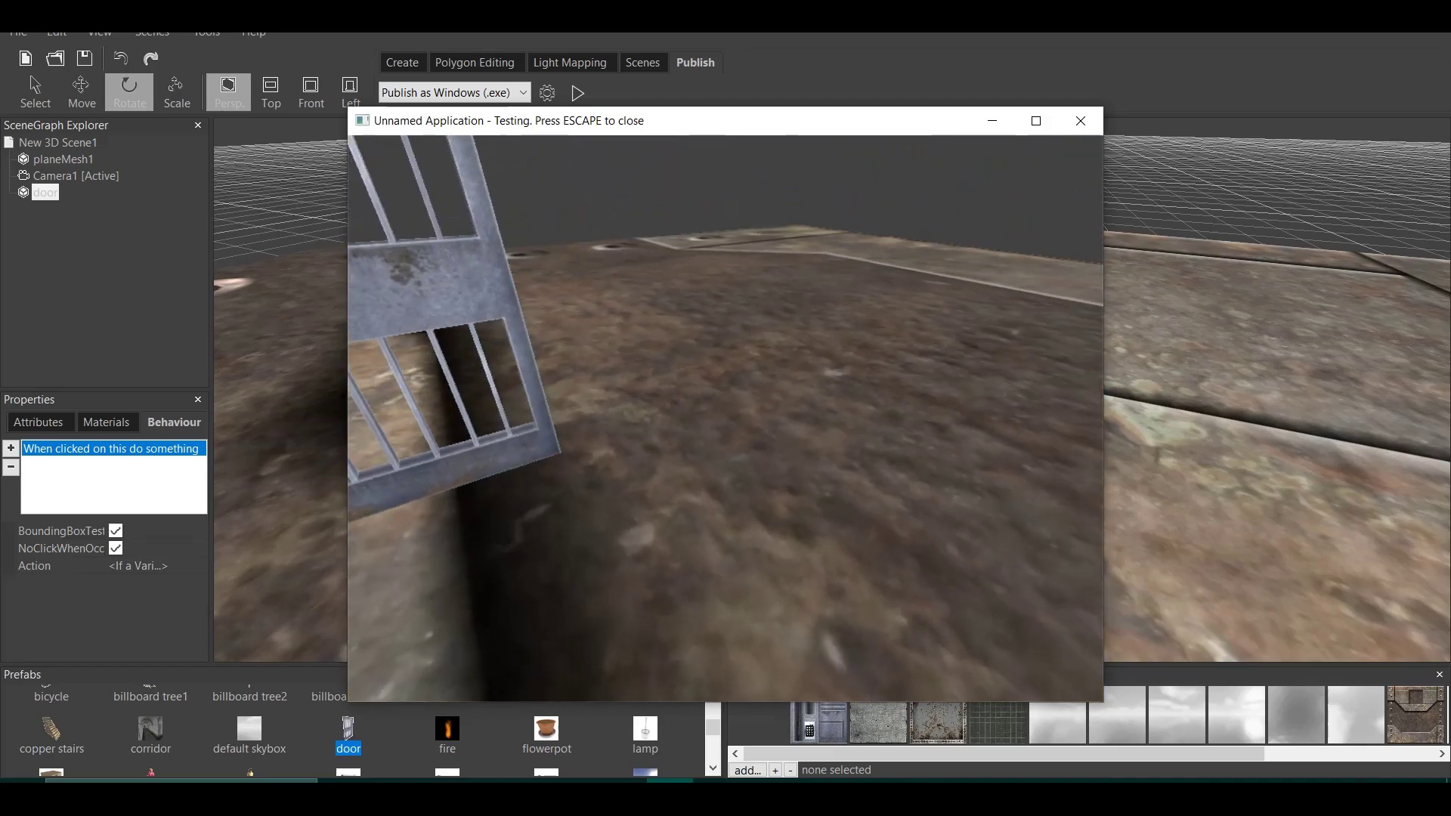
{"action": "key", "text": "s"}
{"action": "key", "text": "w"}
{"action": "key", "text": "s"}
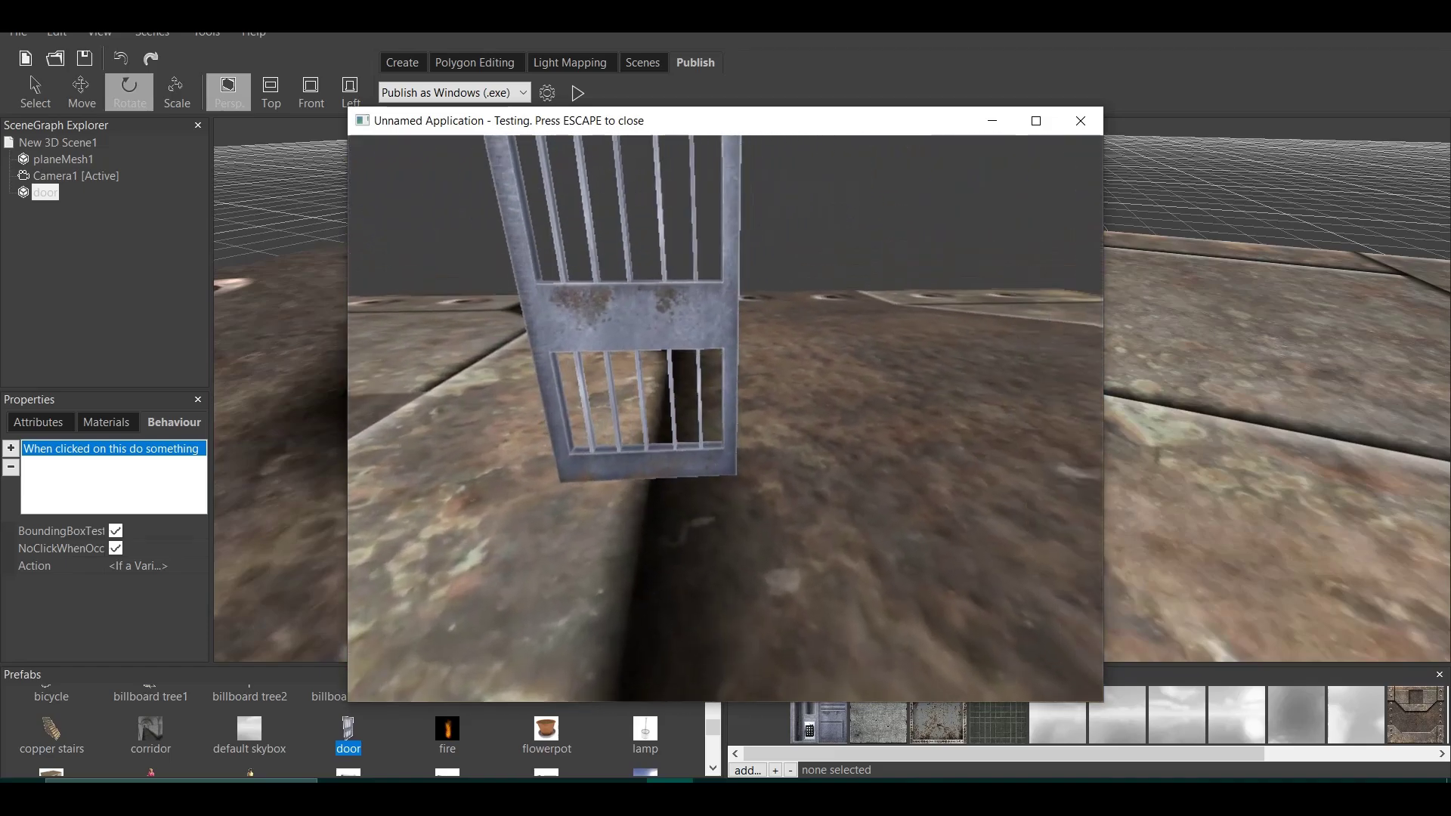
{"action": "key", "text": "w"}
{"action": "key", "text": "s"}
{"action": "key", "text": "w"}
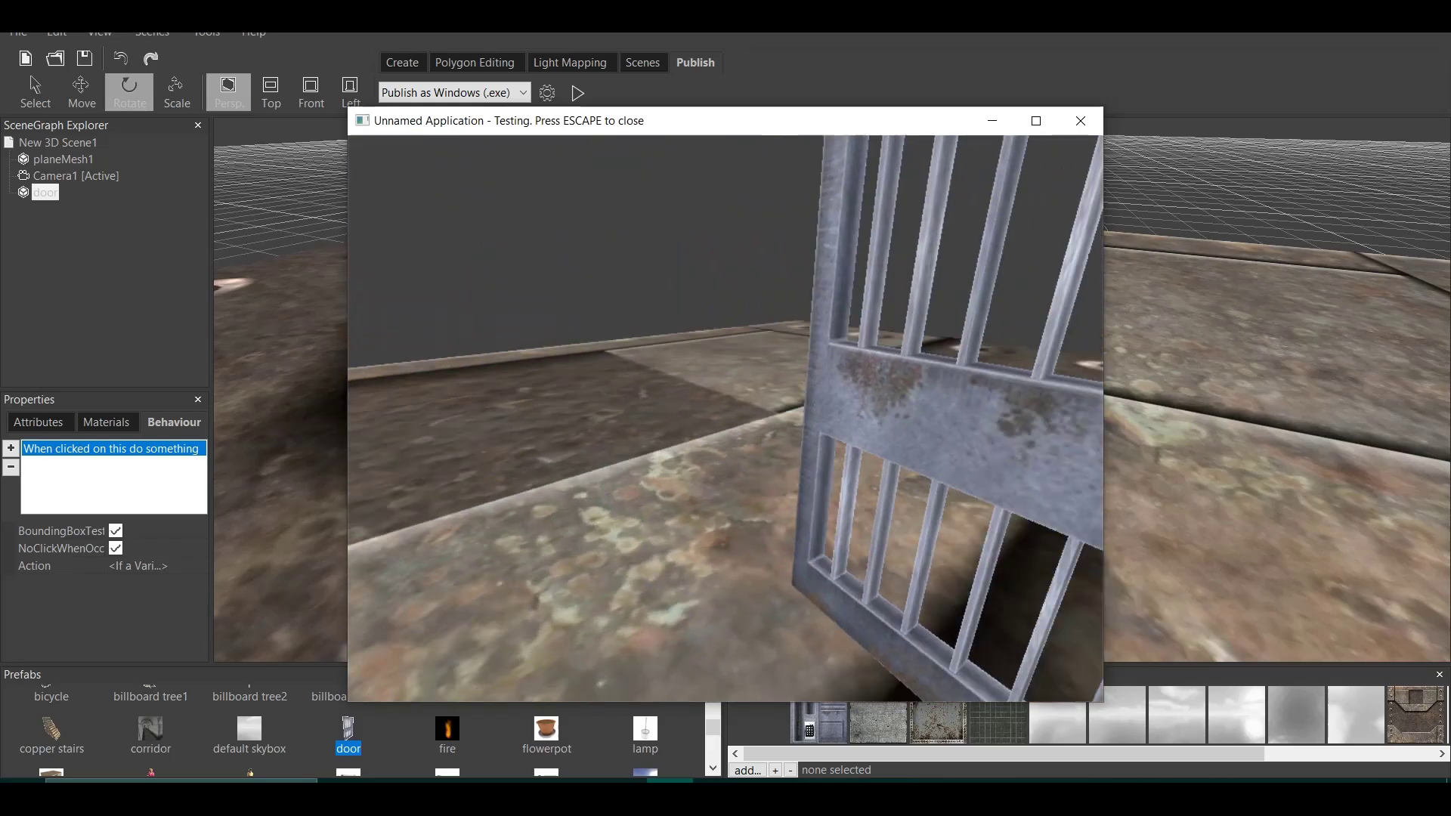
{"action": "key", "text": "s"}
{"action": "key", "text": "w"}
{"action": "key", "text": "s"}
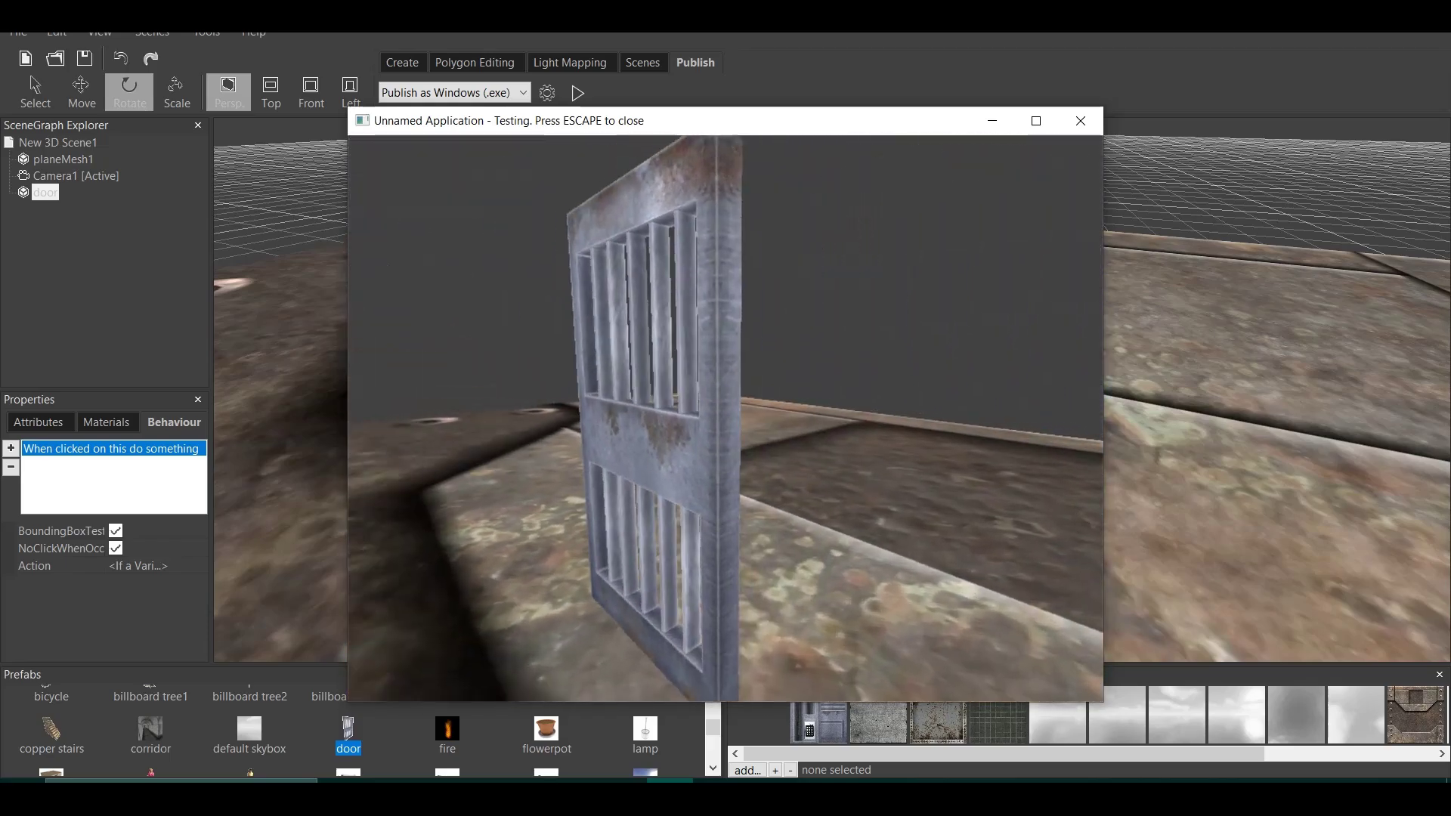
{"action": "key", "text": "w"}
{"action": "key", "text": "s"}
{"action": "key", "text": "w"}
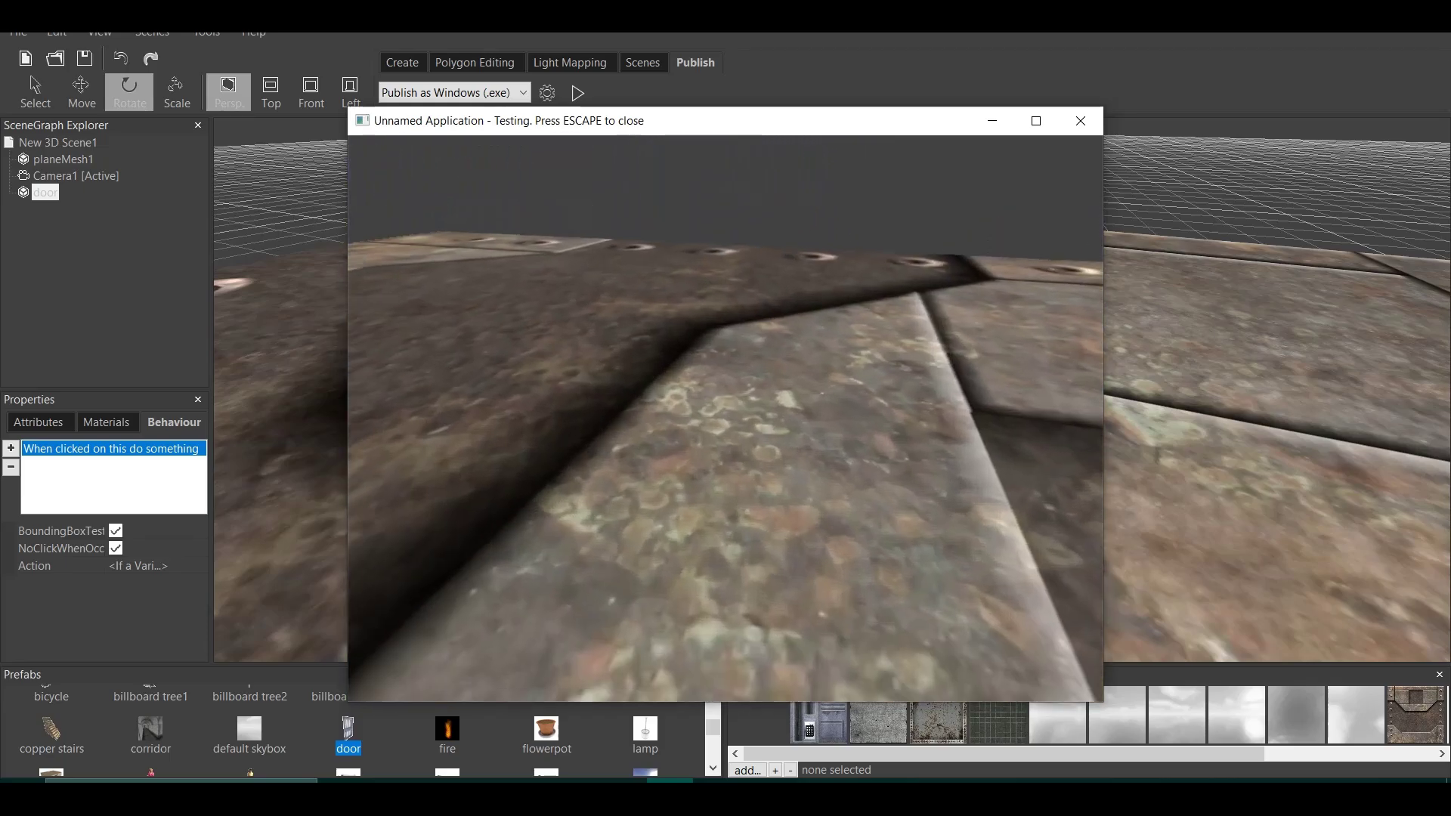
{"action": "key", "text": "s"}
{"action": "key", "text": "Right"}
{"action": "key", "text": "Up"}
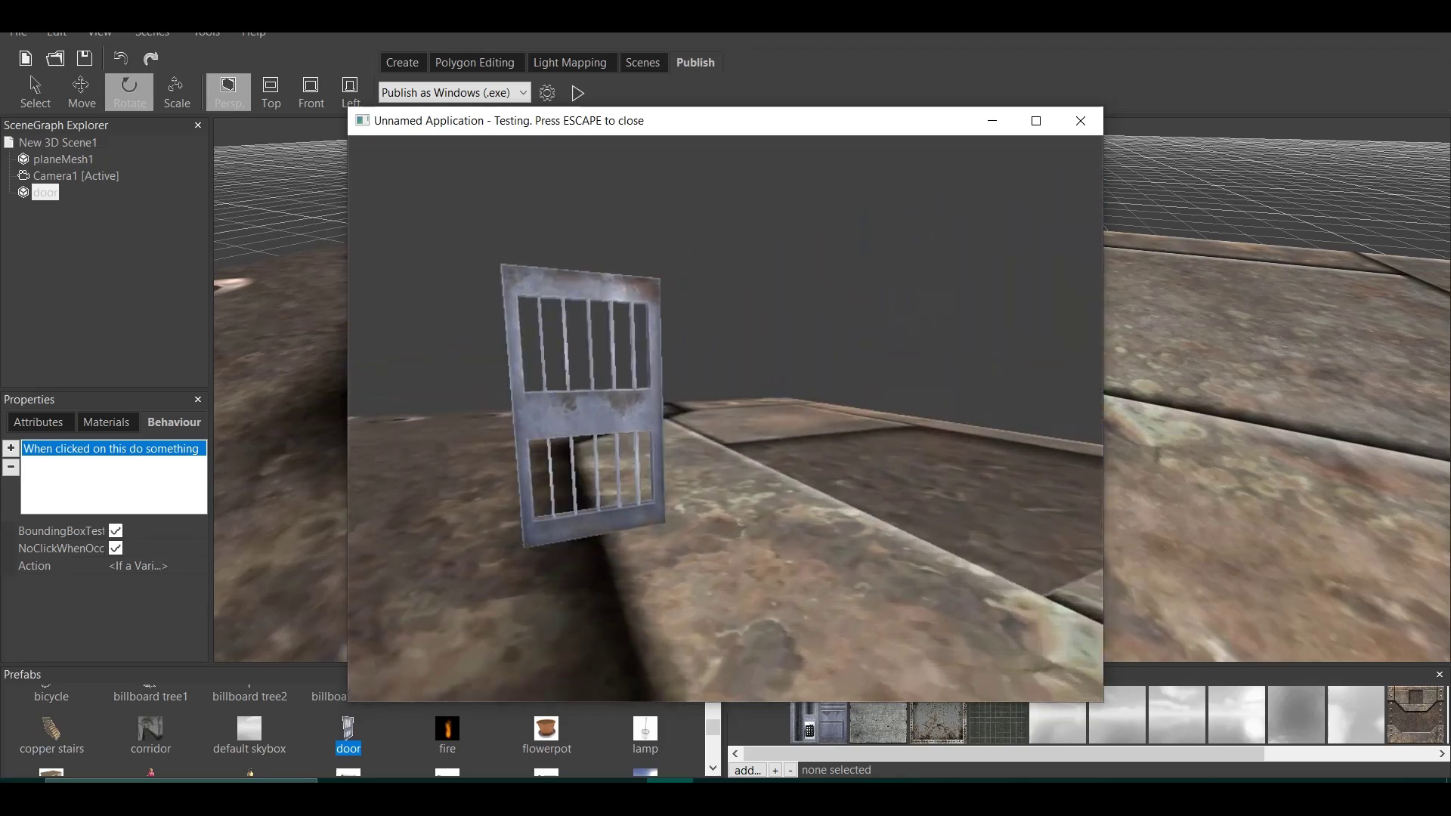
{"action": "key", "text": "w"}
{"action": "key", "text": "a"}
{"action": "key", "text": "Up"}
{"action": "key", "text": "Escape"}
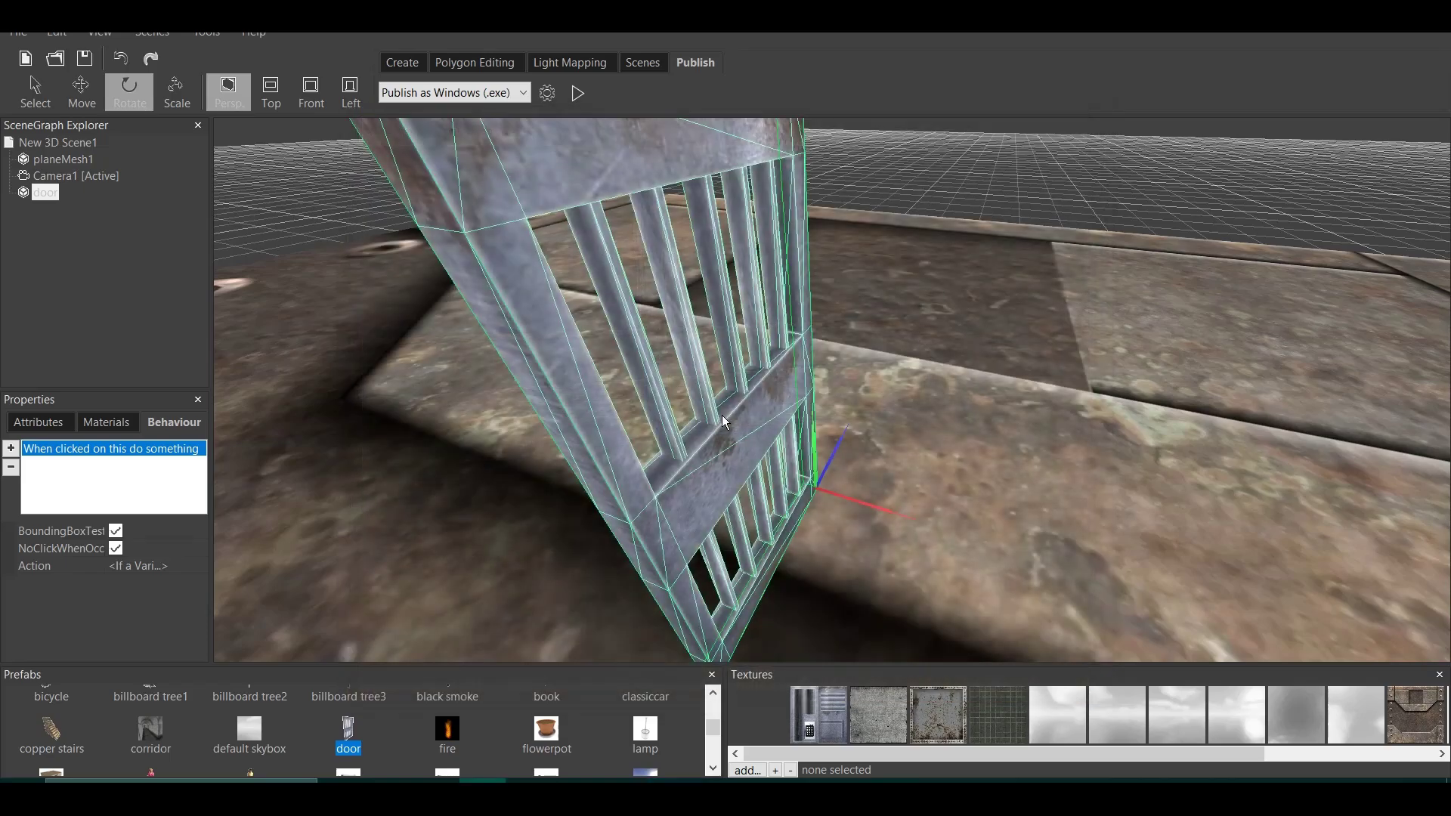
- Duplicate the door and move the copy along the blue axis, in front of the original
{"action": "left_click", "coordinate": [81, 89]}
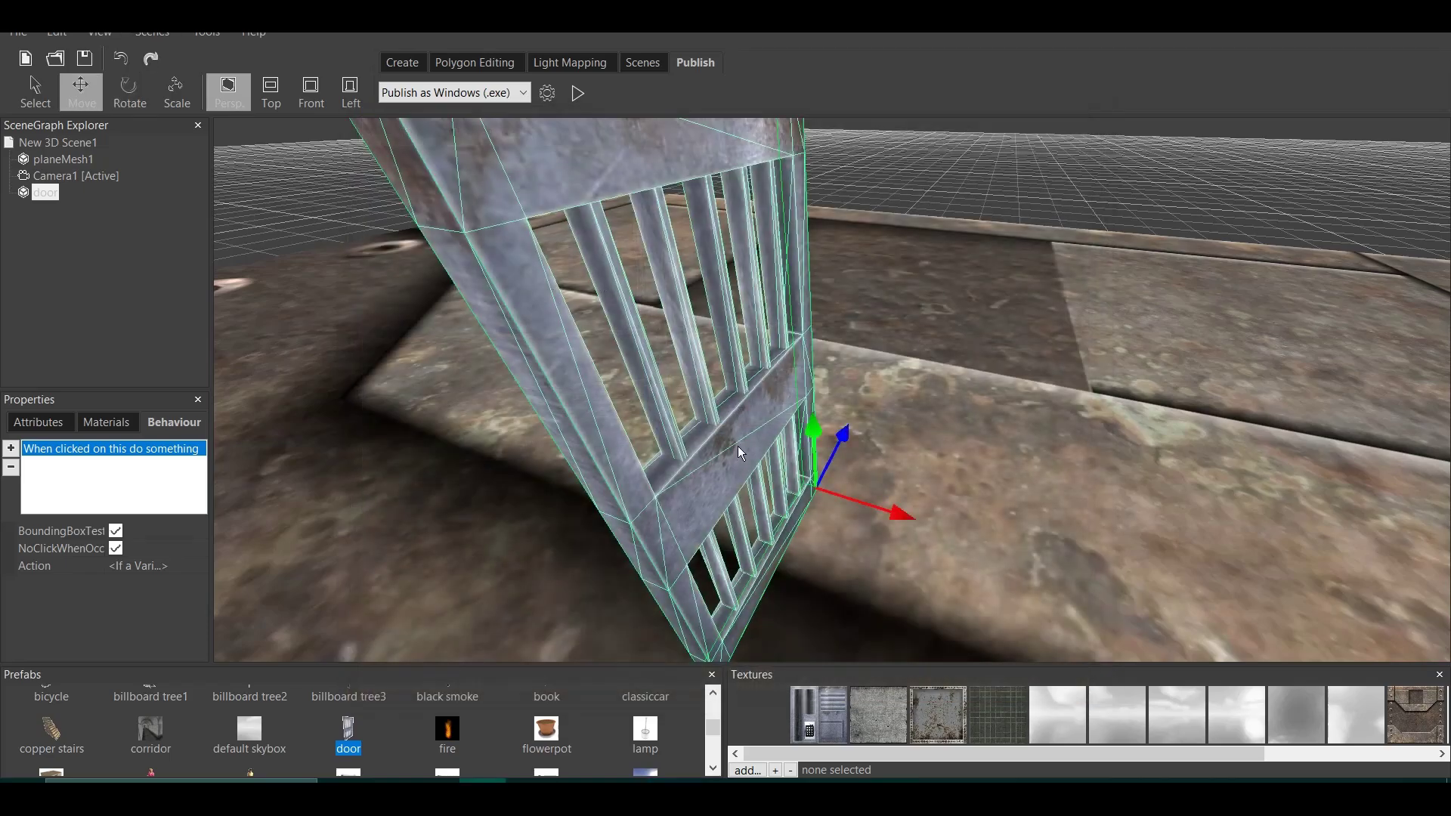
{"action": "scroll", "coordinate": [738, 445], "scroll_direction": "down", "scroll_amount": 3}
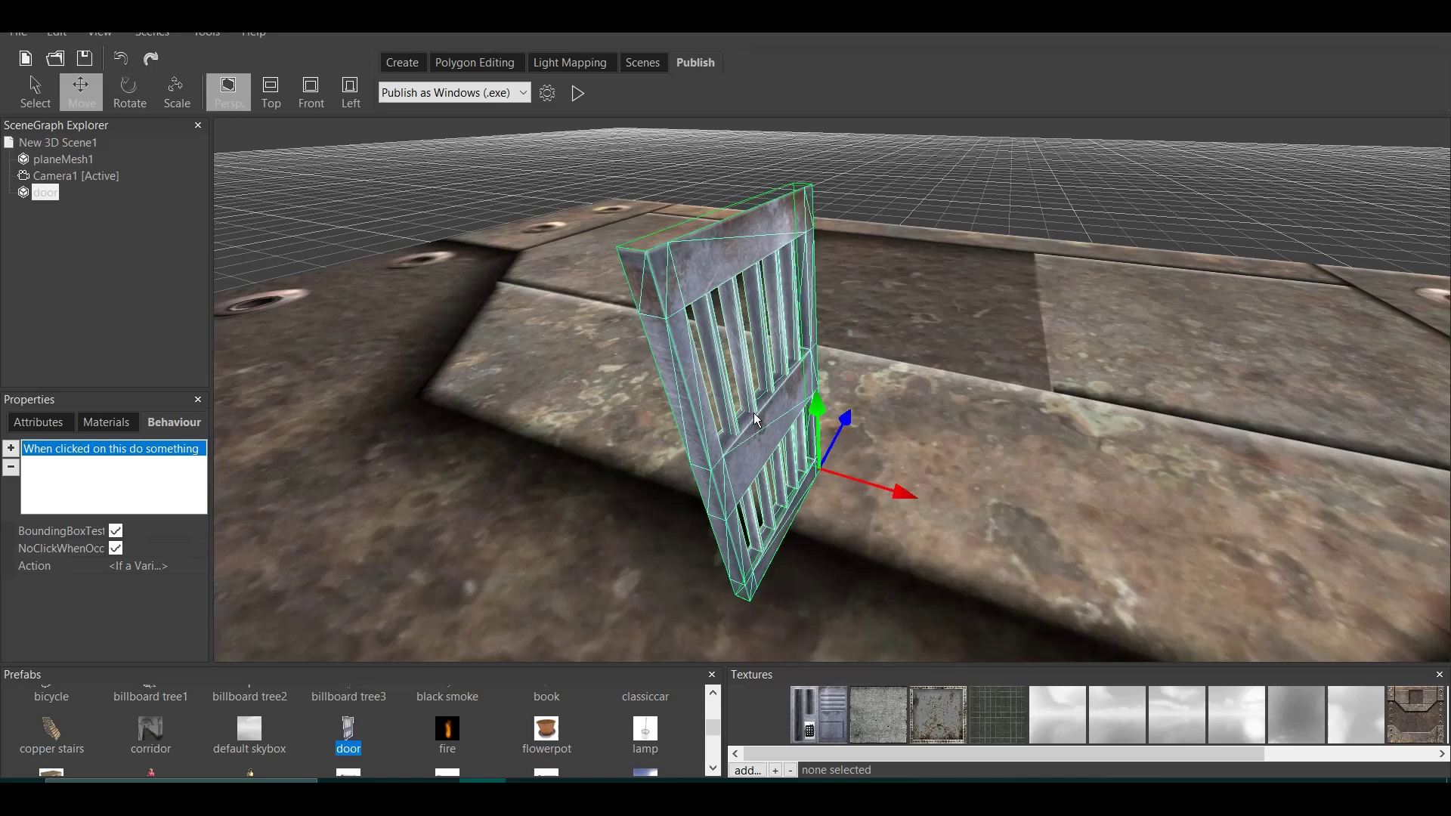
{"action": "right_click", "coordinate": [754, 413]}
{"action": "left_click", "coordinate": [815, 423]}
{"action": "left_click_drag", "start_coordinate": [853, 416], "coordinate": [707, 519]}
- Run the application, walk up to both doors and activate them to test their behaviour, and close the test
{"action": "left_click", "coordinate": [585, 99]}
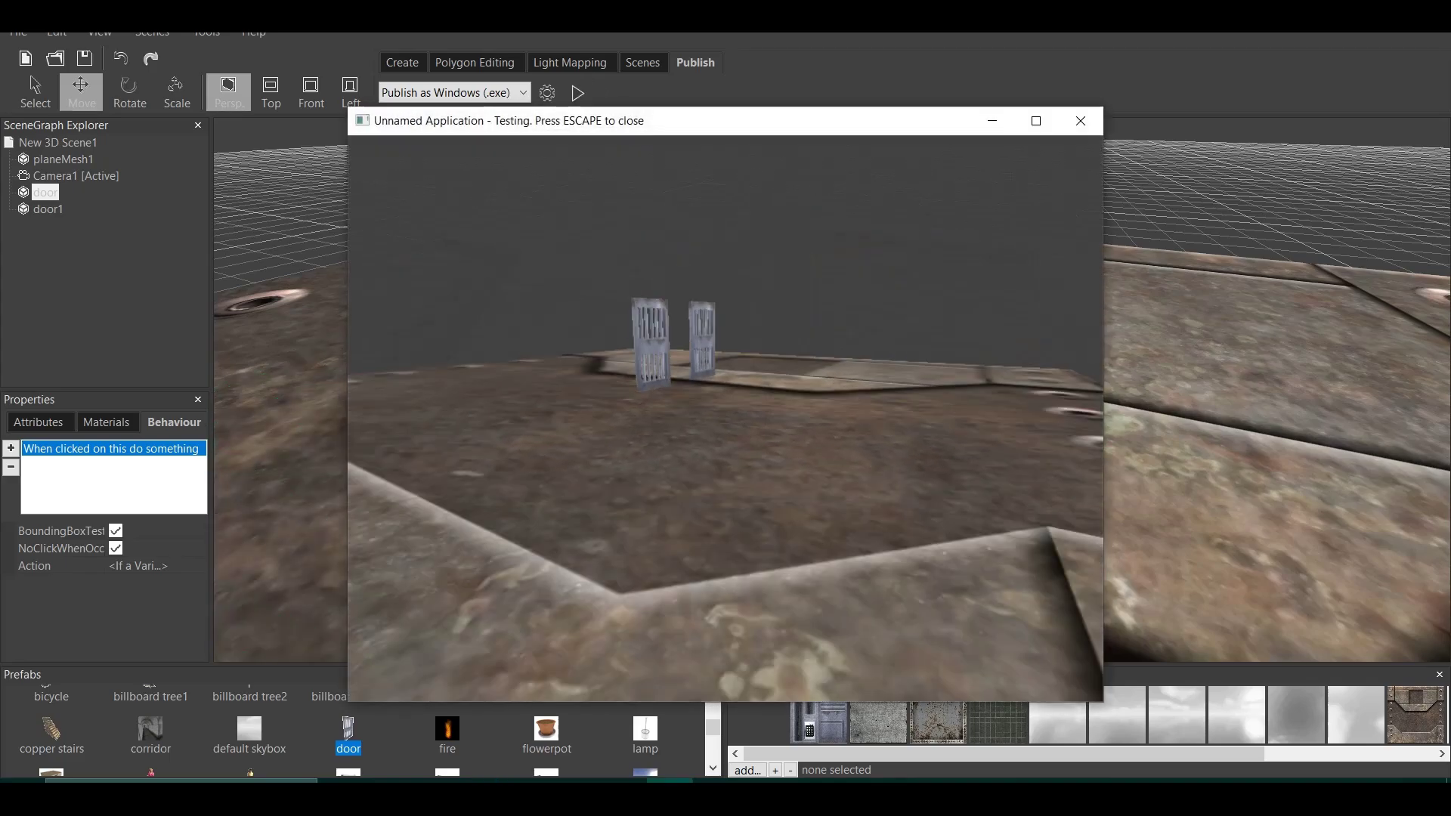
{"action": "key", "text": "w"}
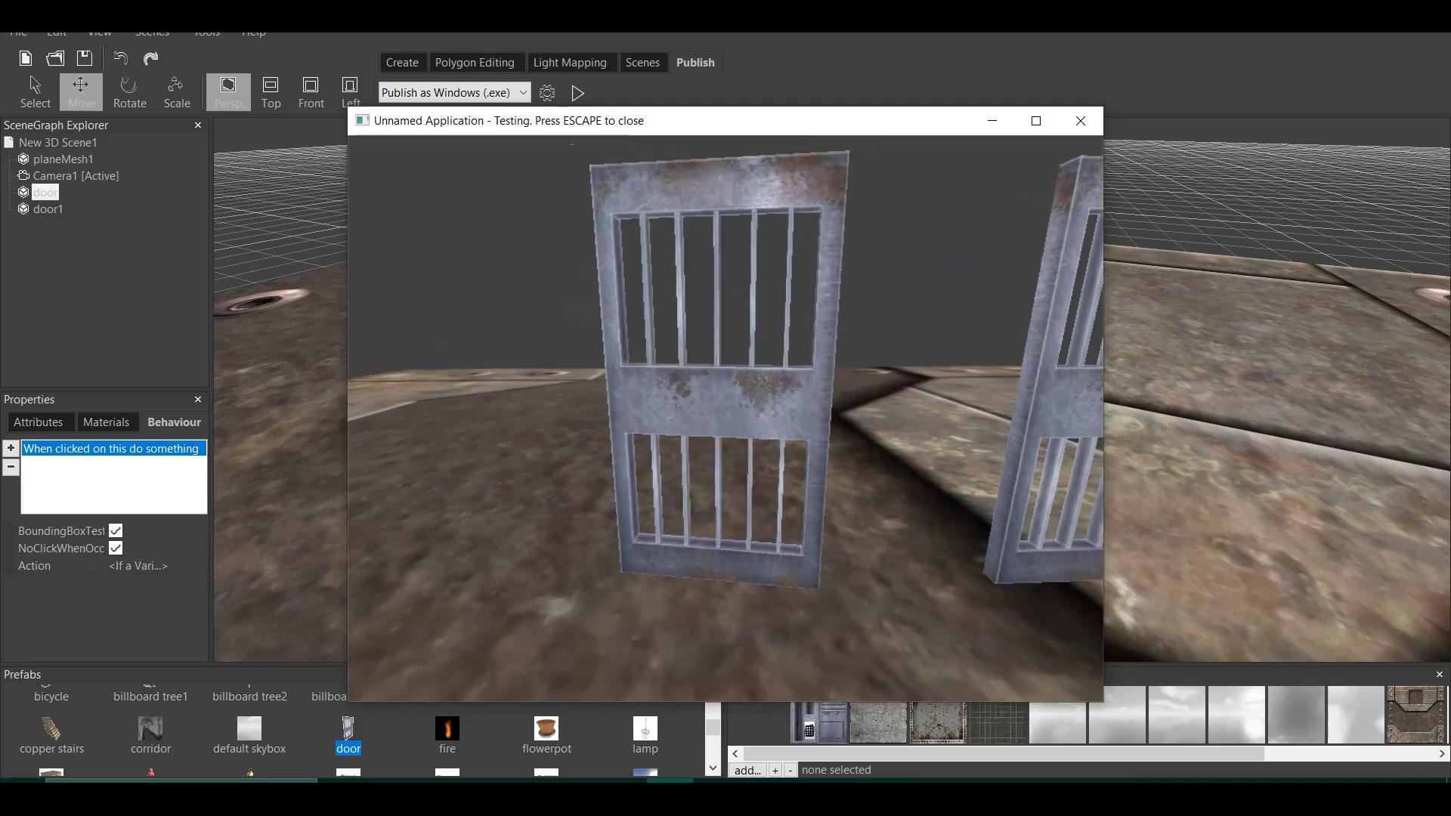
{"action": "left_click", "coordinate": [726, 419]}
{"action": "key", "text": "w"}
{"action": "left_click", "coordinate": [726, 419]}
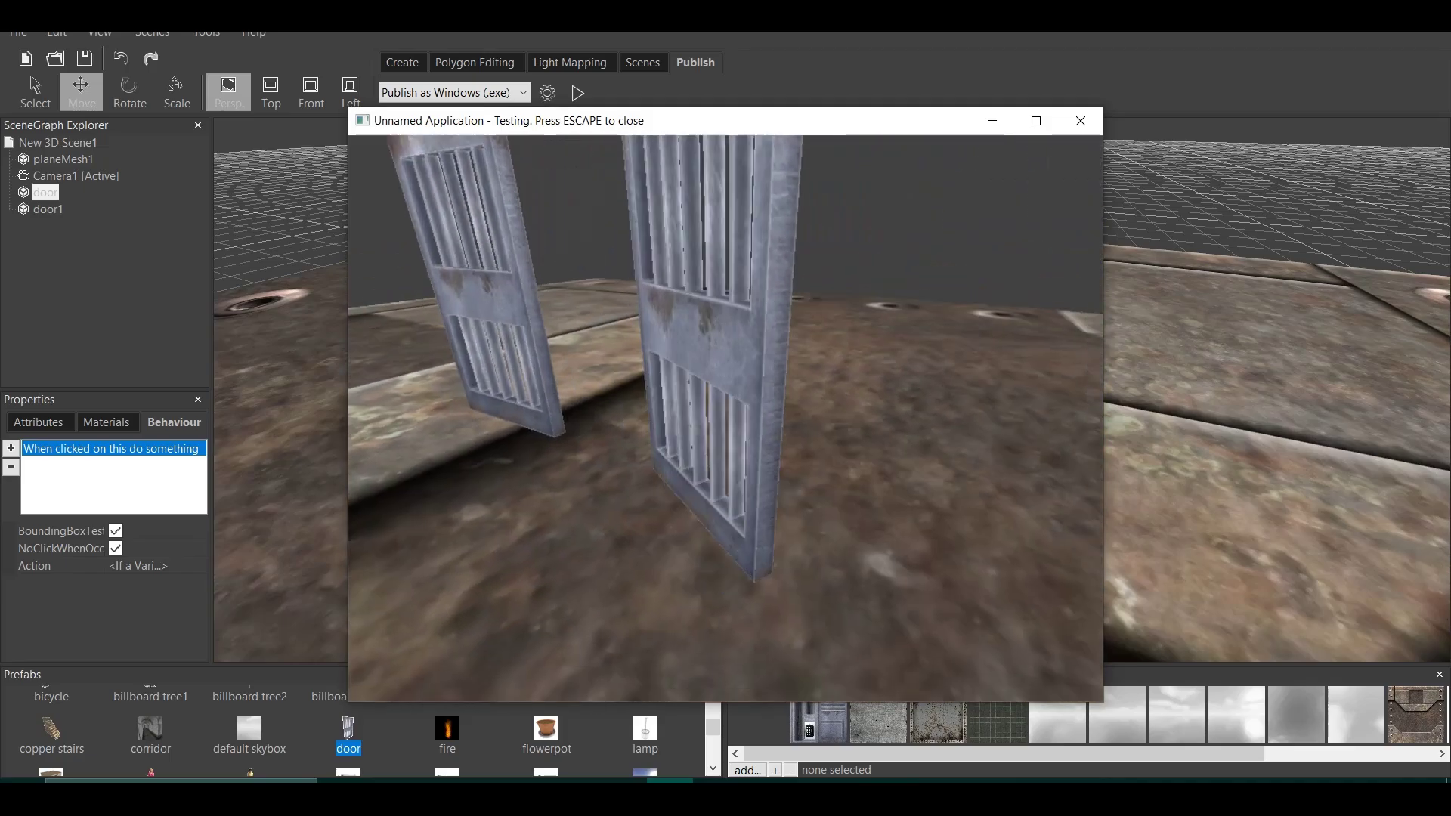
{"action": "key", "text": "w"}
{"action": "key", "text": "w"}
{"action": "left_click", "coordinate": [726, 419]}
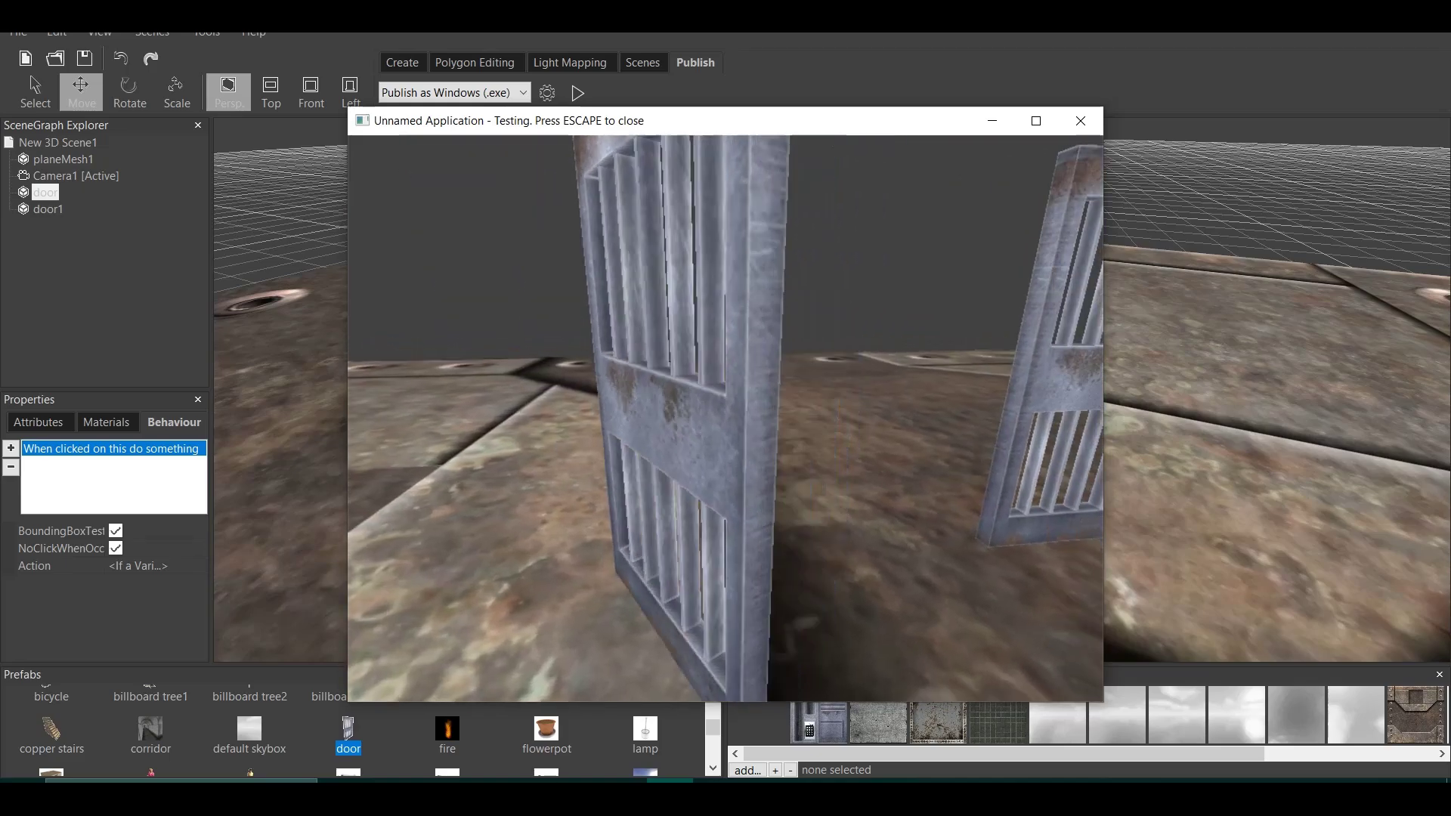
{"action": "key", "text": "w"}
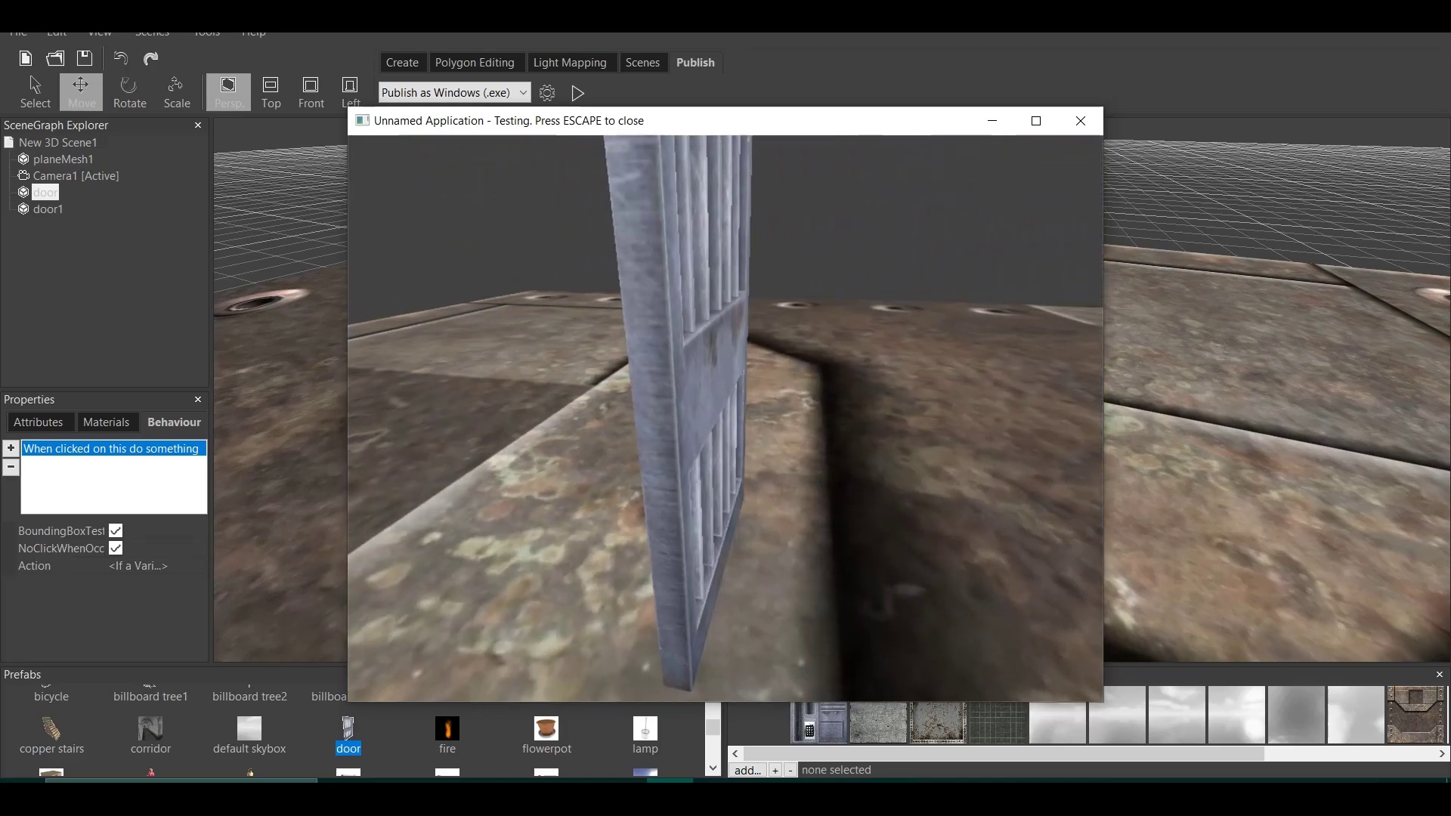
{"action": "key", "text": "Down"}
{"action": "key", "text": "Escape"}
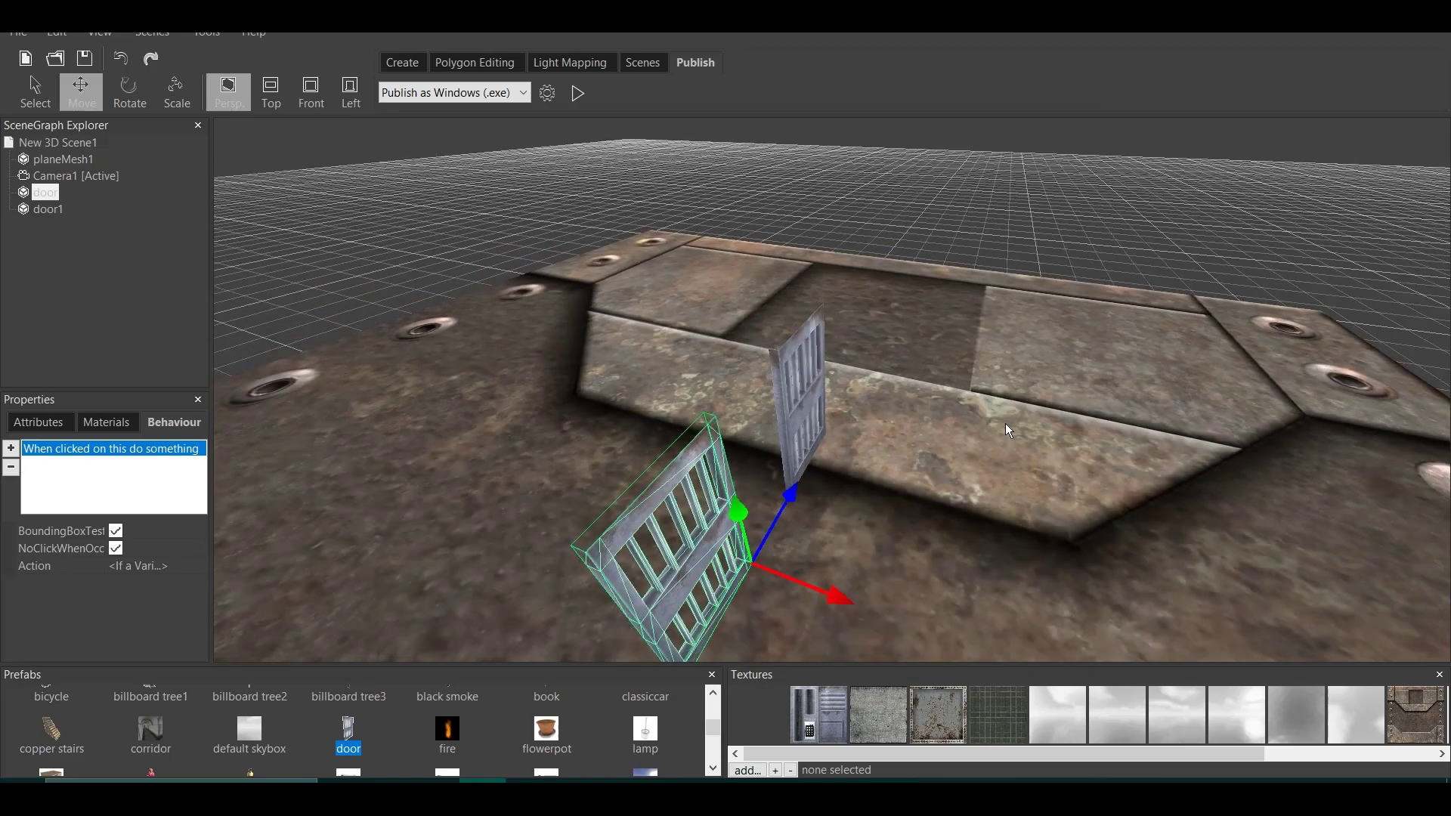
- Examine the two doors in the scene from different distances and angles, selecting each in turn
{"action": "middle_click_drag", "start_coordinate": [1005, 424], "coordinate": [990, 404]}
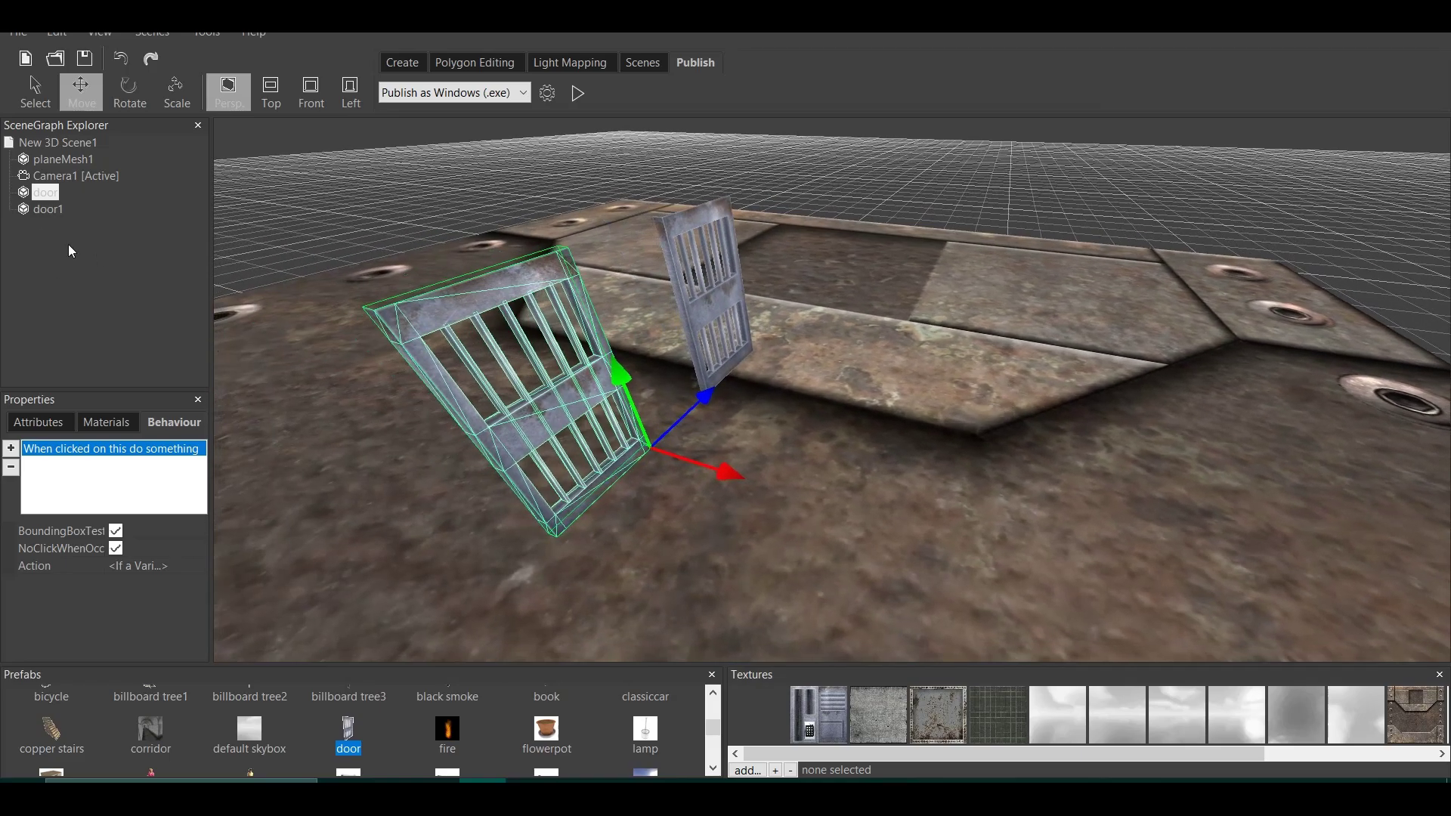
{"action": "left_click", "coordinate": [42, 210]}
{"action": "left_click", "coordinate": [42, 195]}
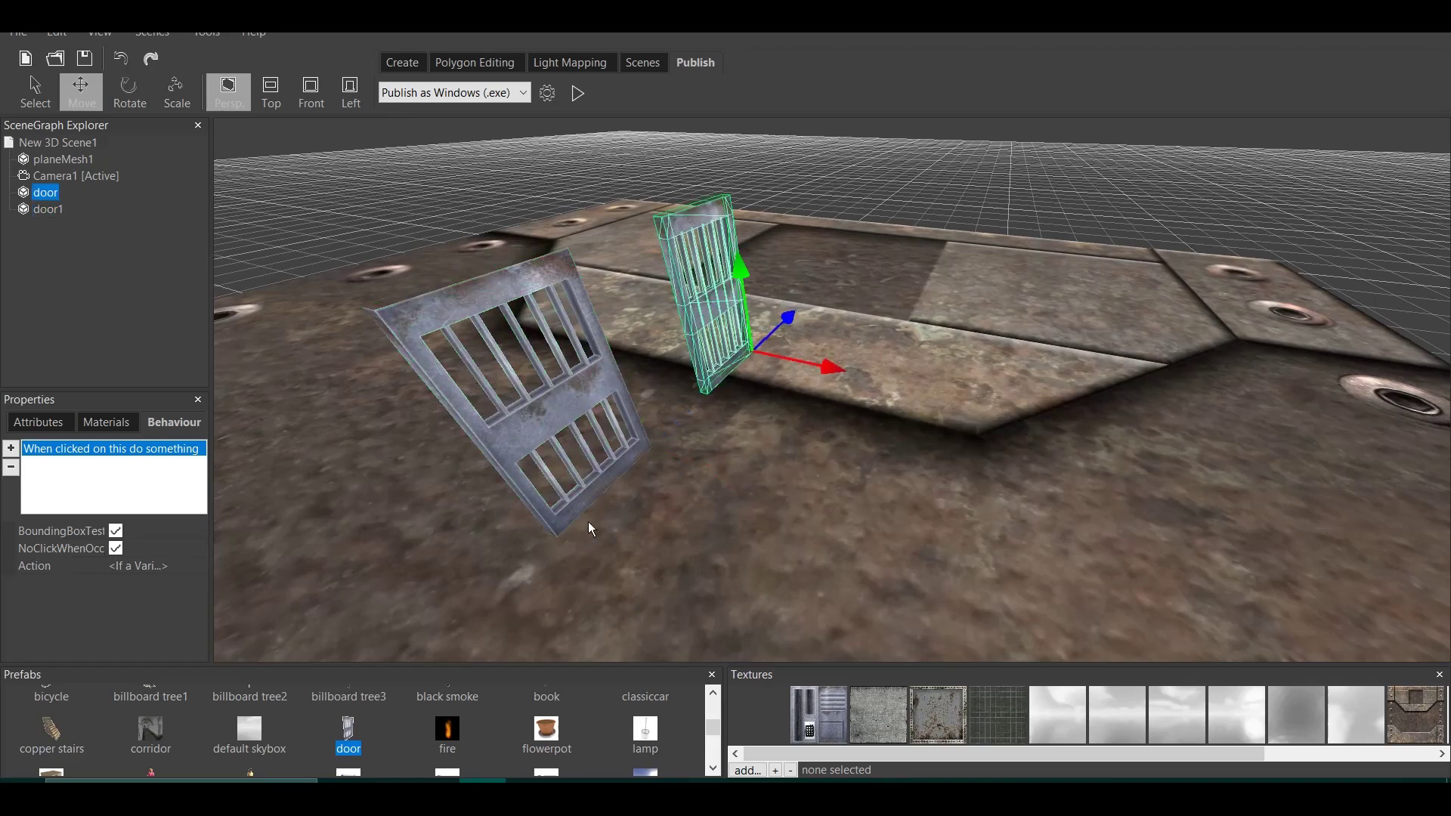
{"action": "scroll", "coordinate": [783, 435], "scroll_direction": "down", "scroll_amount": 5}
{"action": "scroll", "coordinate": [824, 453], "scroll_direction": "up", "scroll_amount": 6}
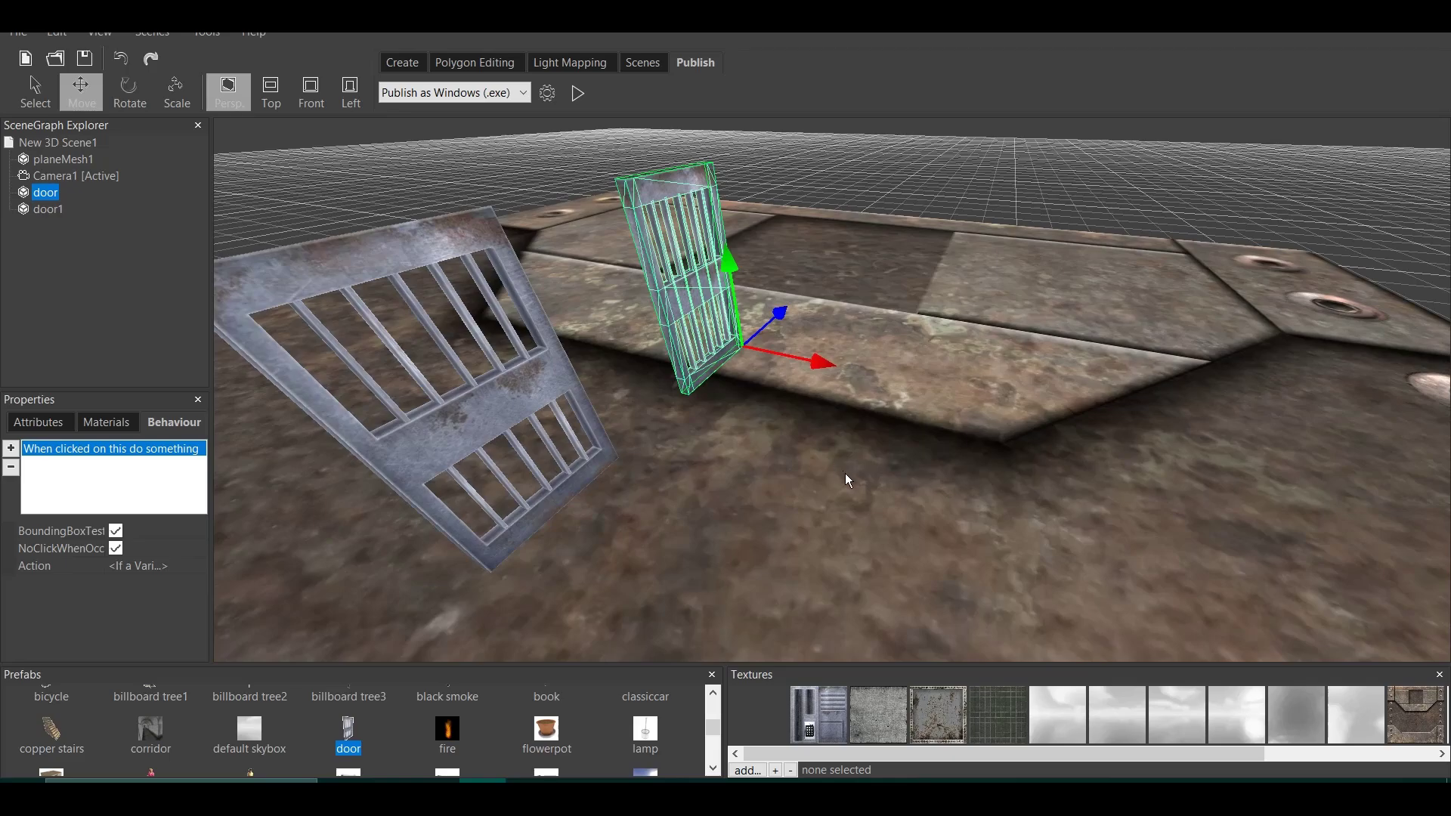
{"action": "scroll", "coordinate": [880, 484], "scroll_direction": "down", "scroll_amount": 2}
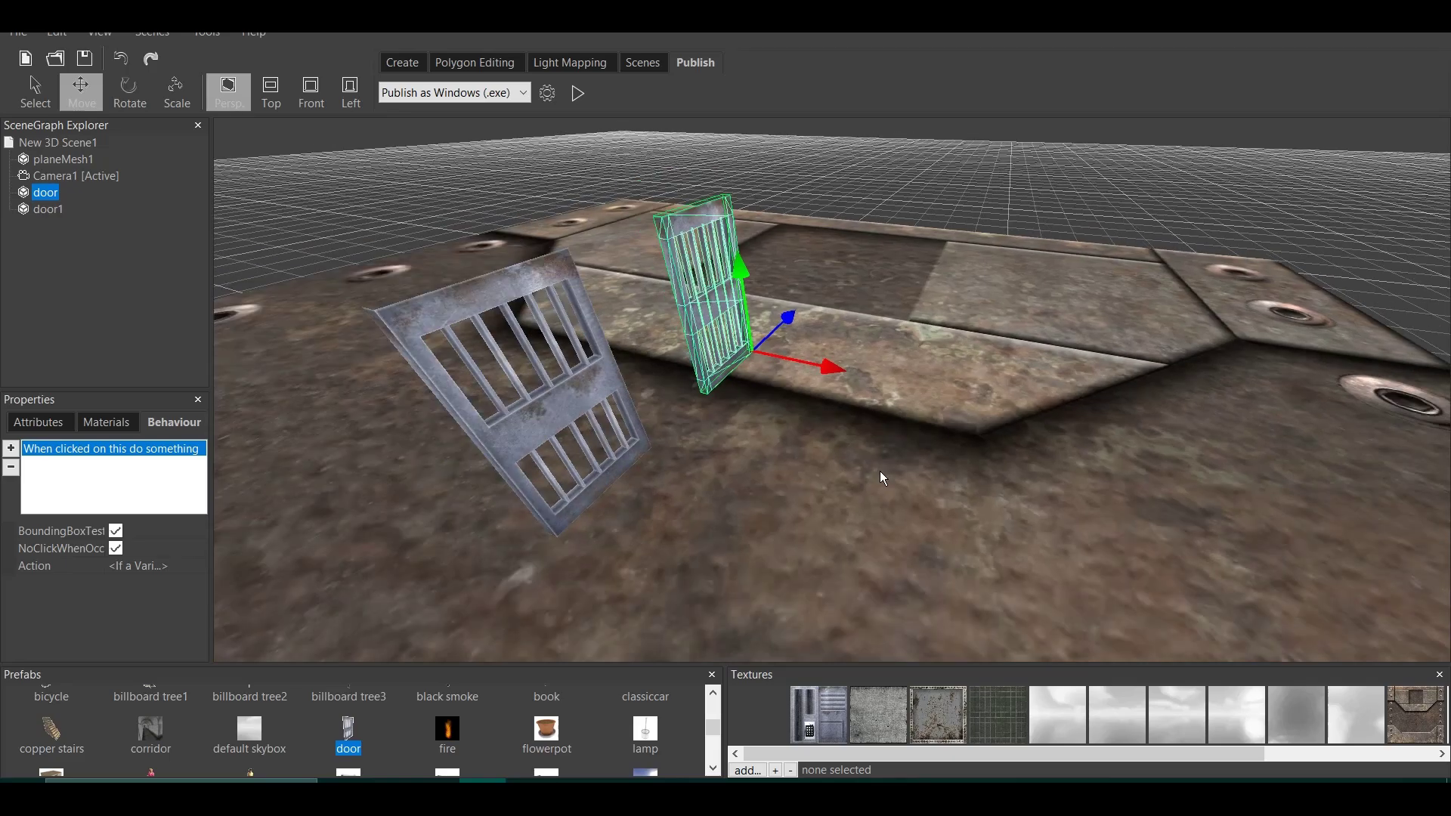
{"action": "scroll", "coordinate": [880, 470], "scroll_direction": "down", "scroll_amount": 2}
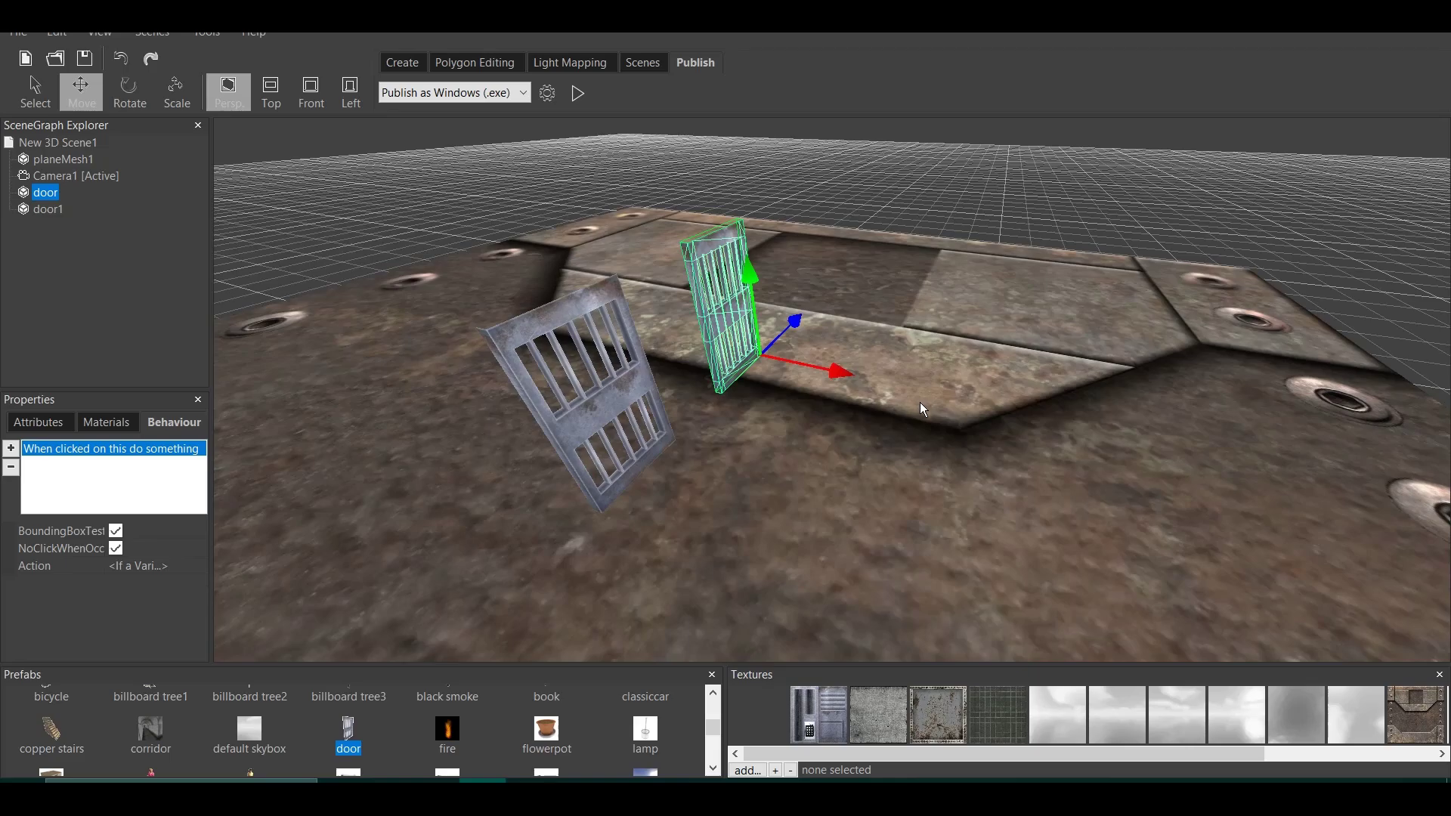
{"action": "scroll", "coordinate": [919, 402], "scroll_direction": "up", "scroll_amount": 3}
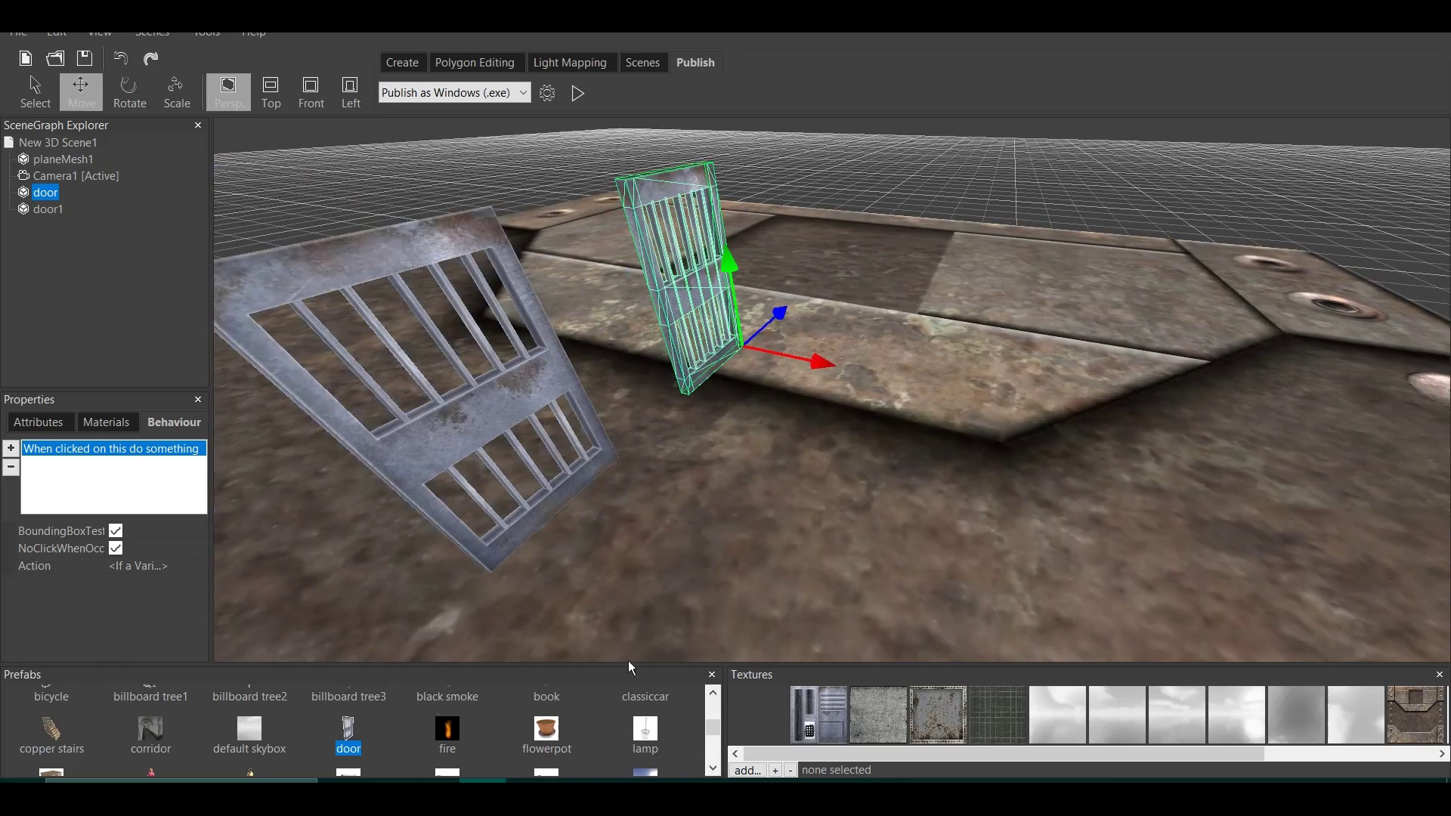
{"action": "left_click_drag", "start_coordinate": [751, 456], "coordinate": [775, 455]}
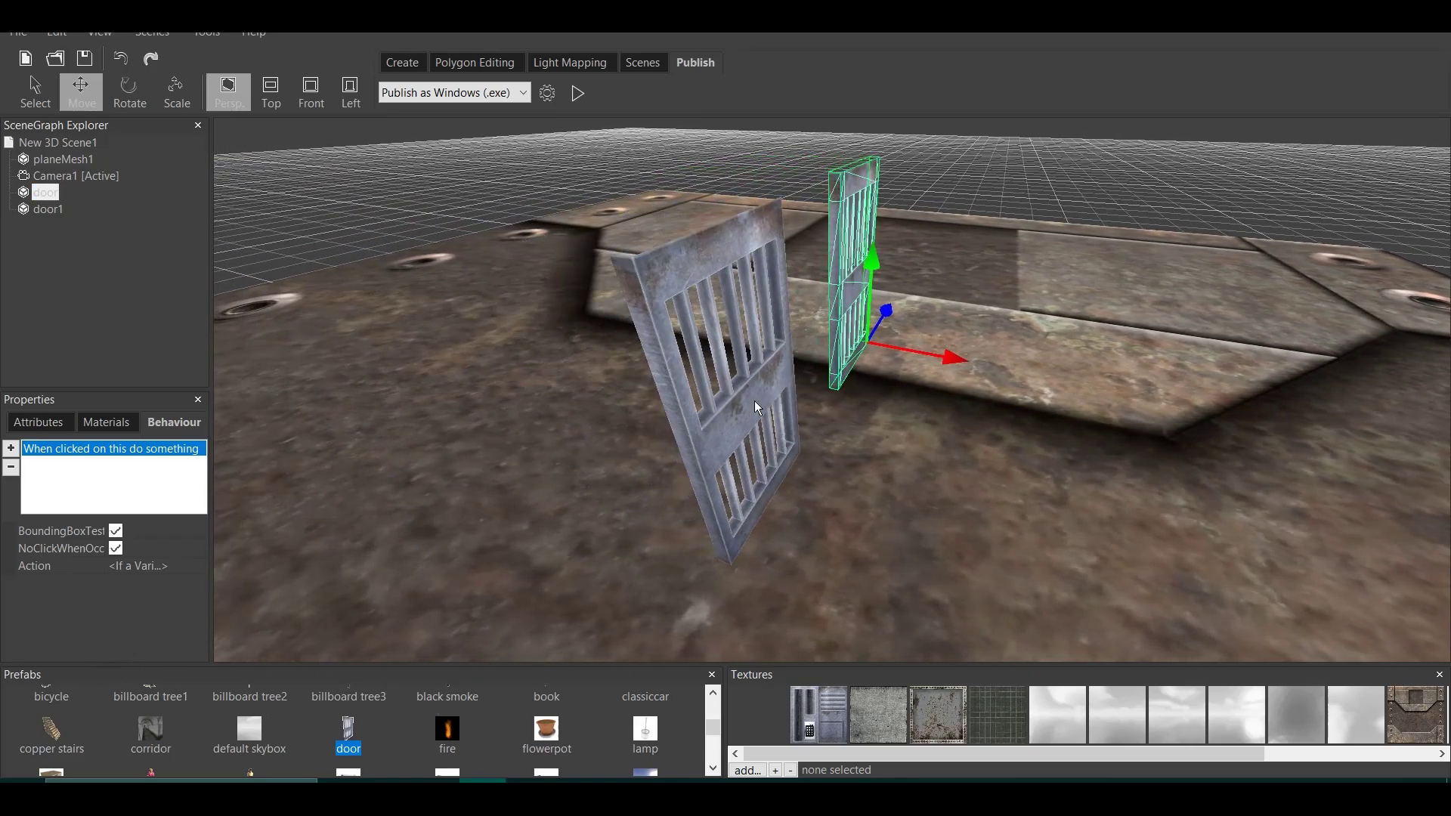
- Select the duplicated door, inspect it up close, and display its attributes
{"action": "left_click", "coordinate": [747, 382]}
{"action": "left_click_drag", "start_coordinate": [989, 368], "coordinate": [854, 462]}
{"action": "middle_click_drag", "start_coordinate": [853, 457], "coordinate": [867, 458]}
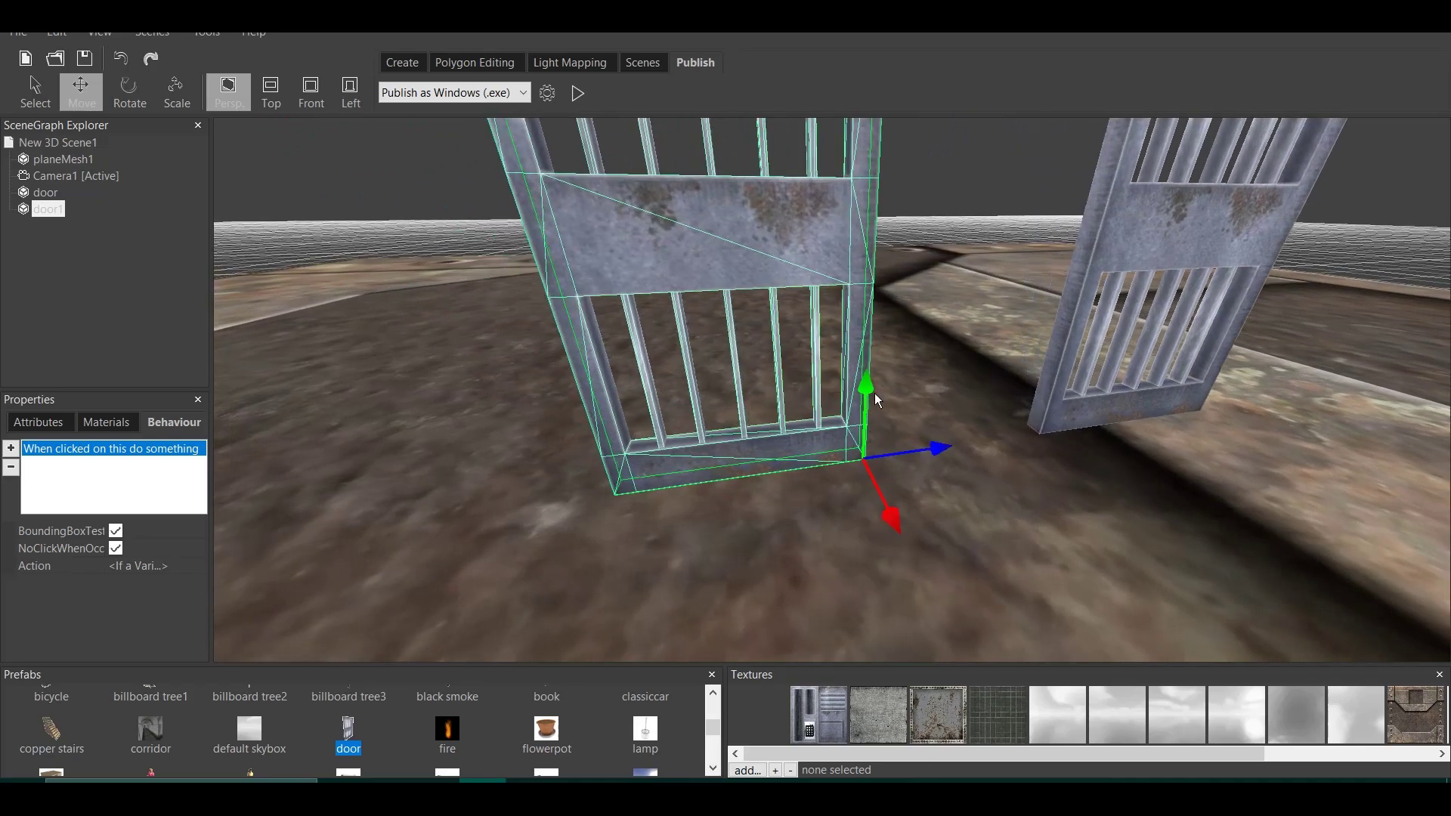
{"action": "scroll", "coordinate": [920, 373], "scroll_direction": "down", "scroll_amount": 3}
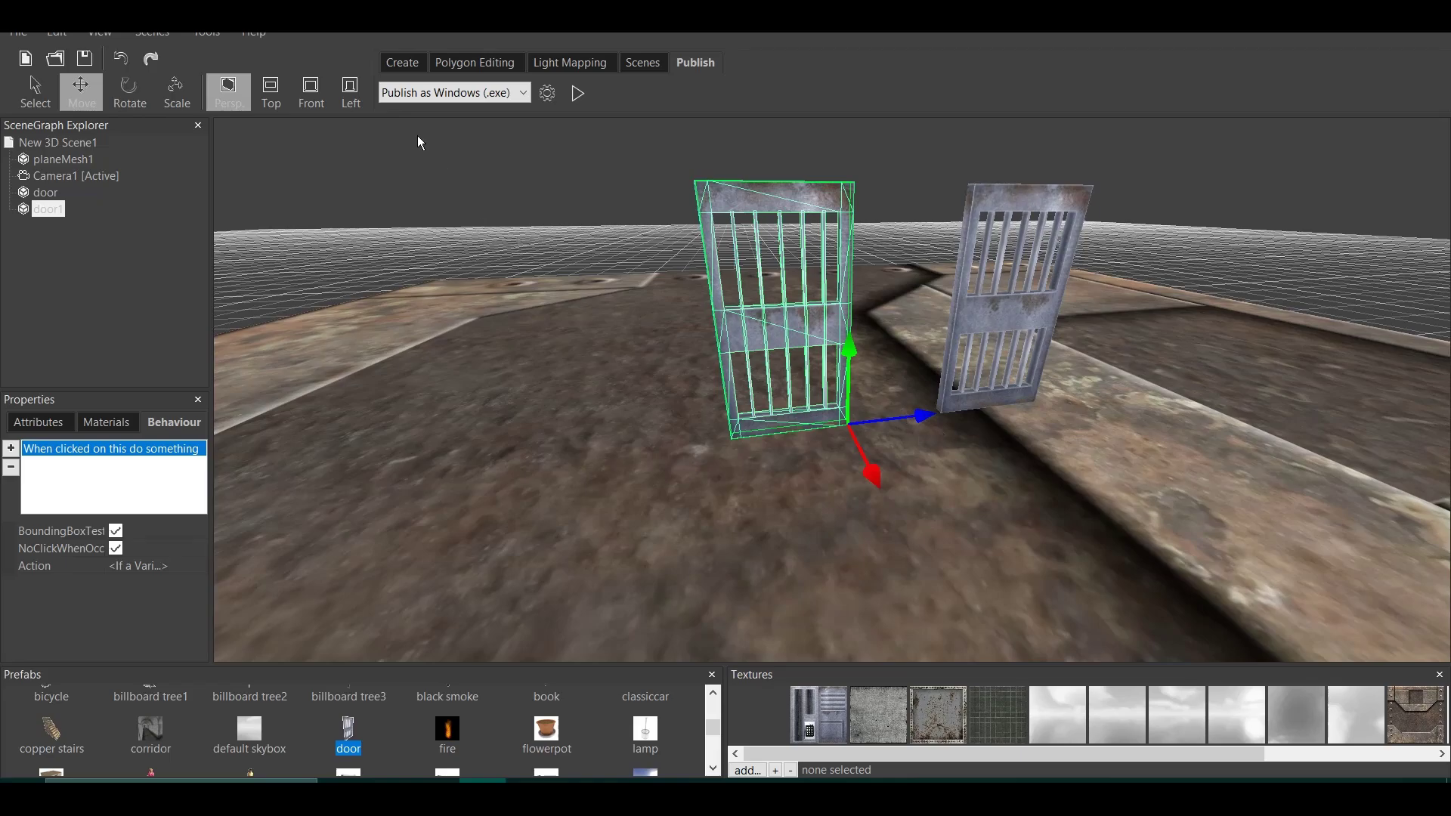
{"action": "left_click", "coordinate": [401, 63]}
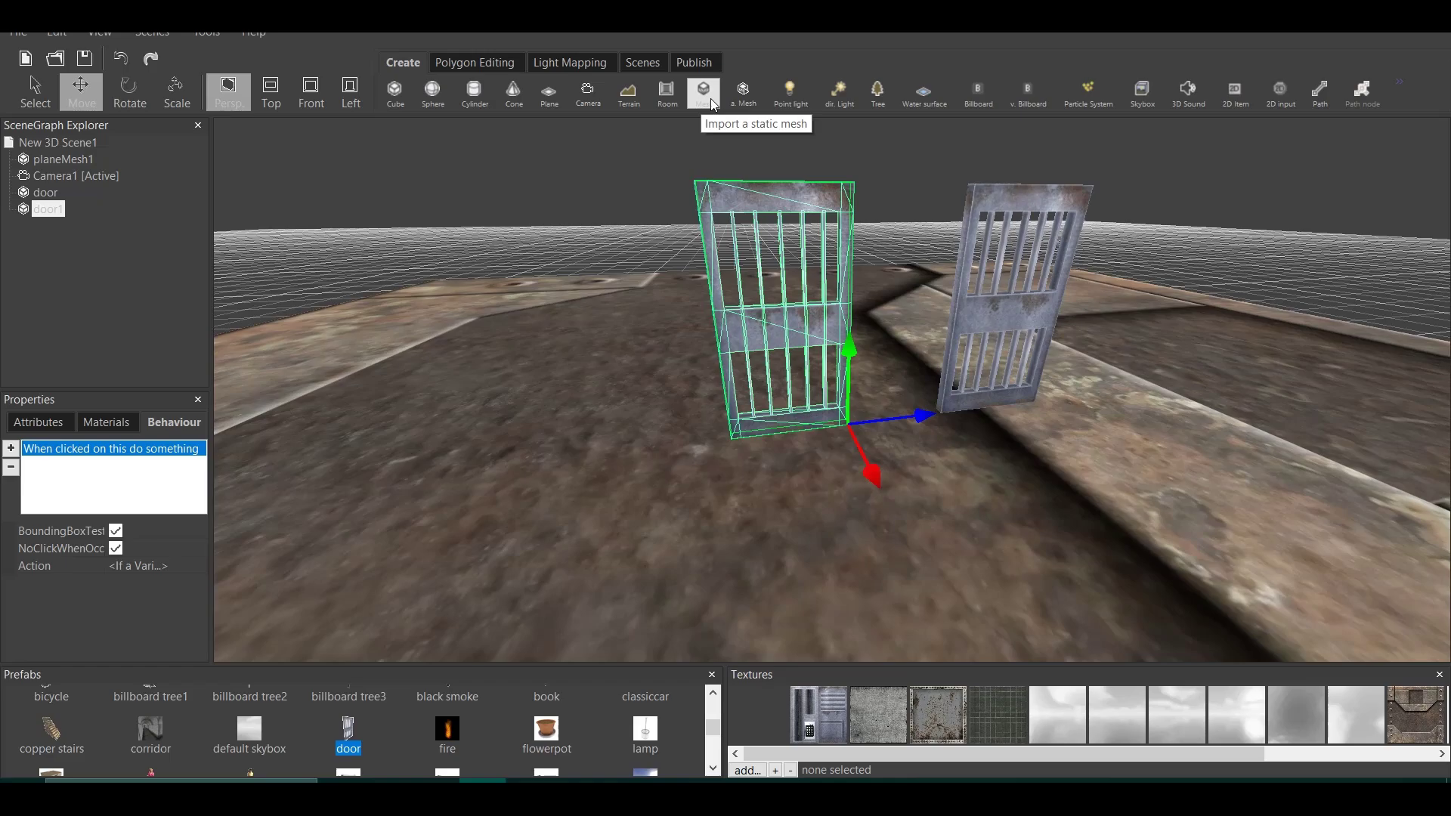
{"action": "scroll", "coordinate": [944, 438], "scroll_direction": "up", "scroll_amount": 5}
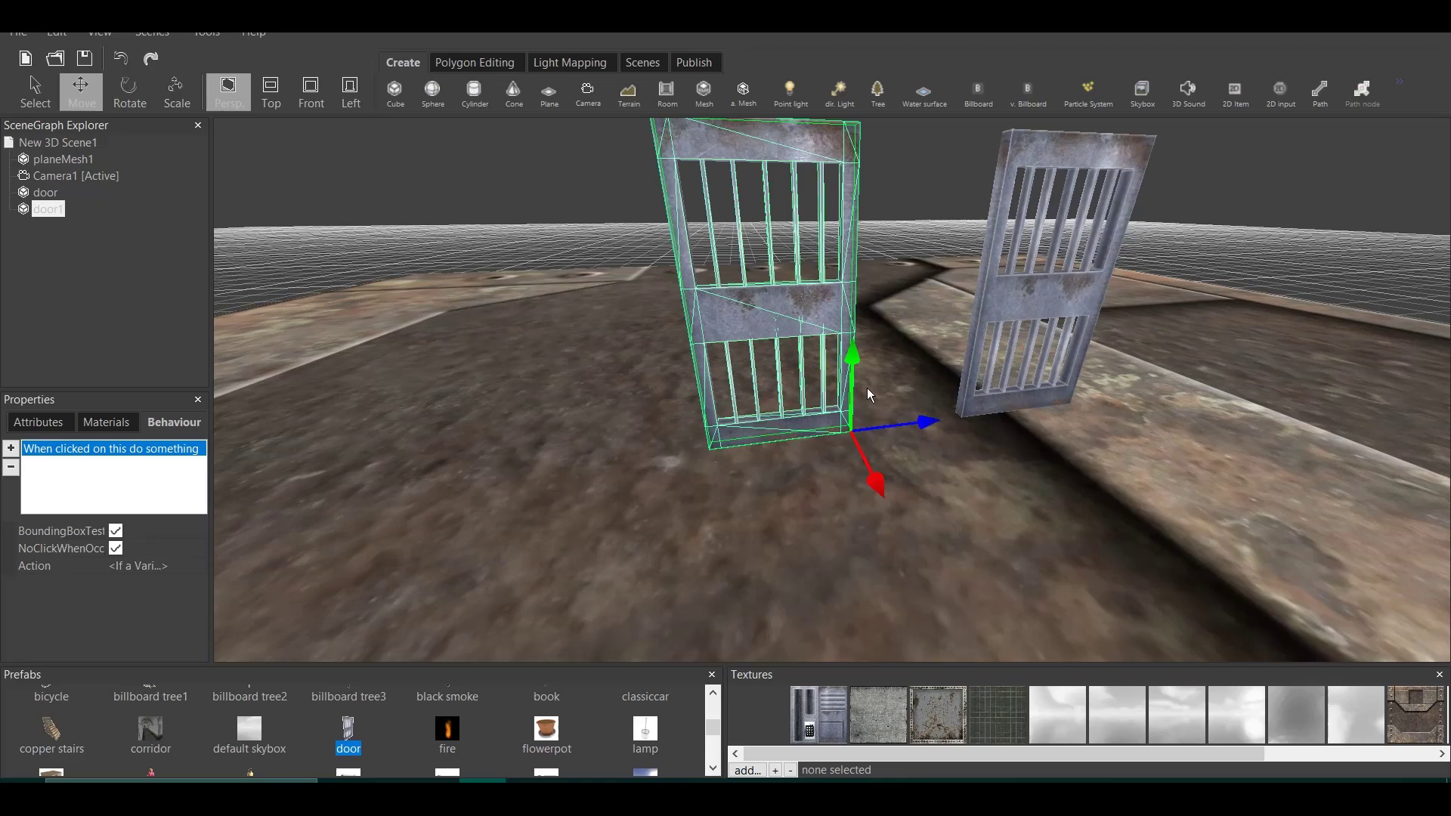
{"action": "scroll", "coordinate": [868, 388], "scroll_direction": "up", "scroll_amount": 2}
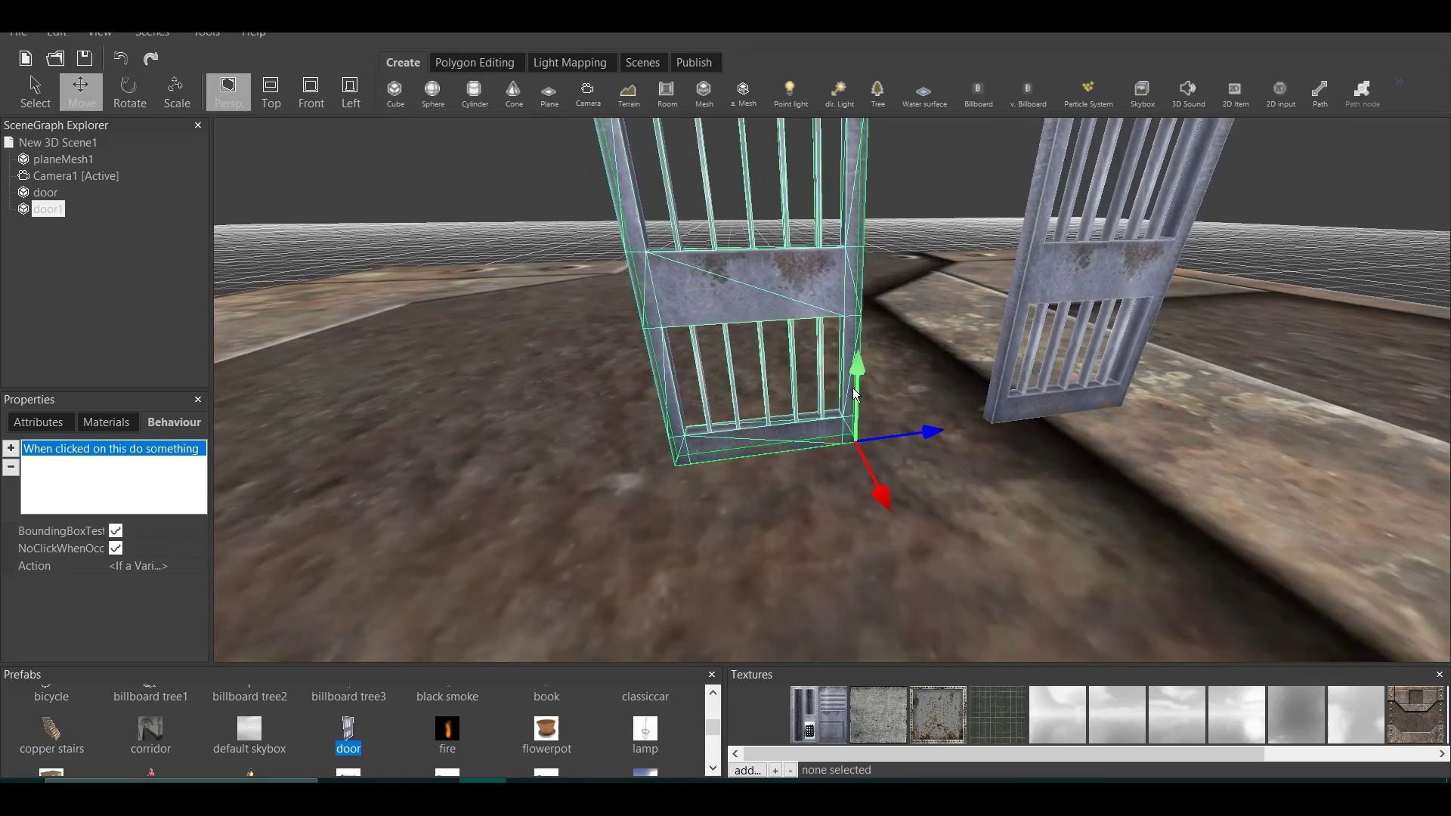
{"action": "left_click", "coordinate": [53, 423]}
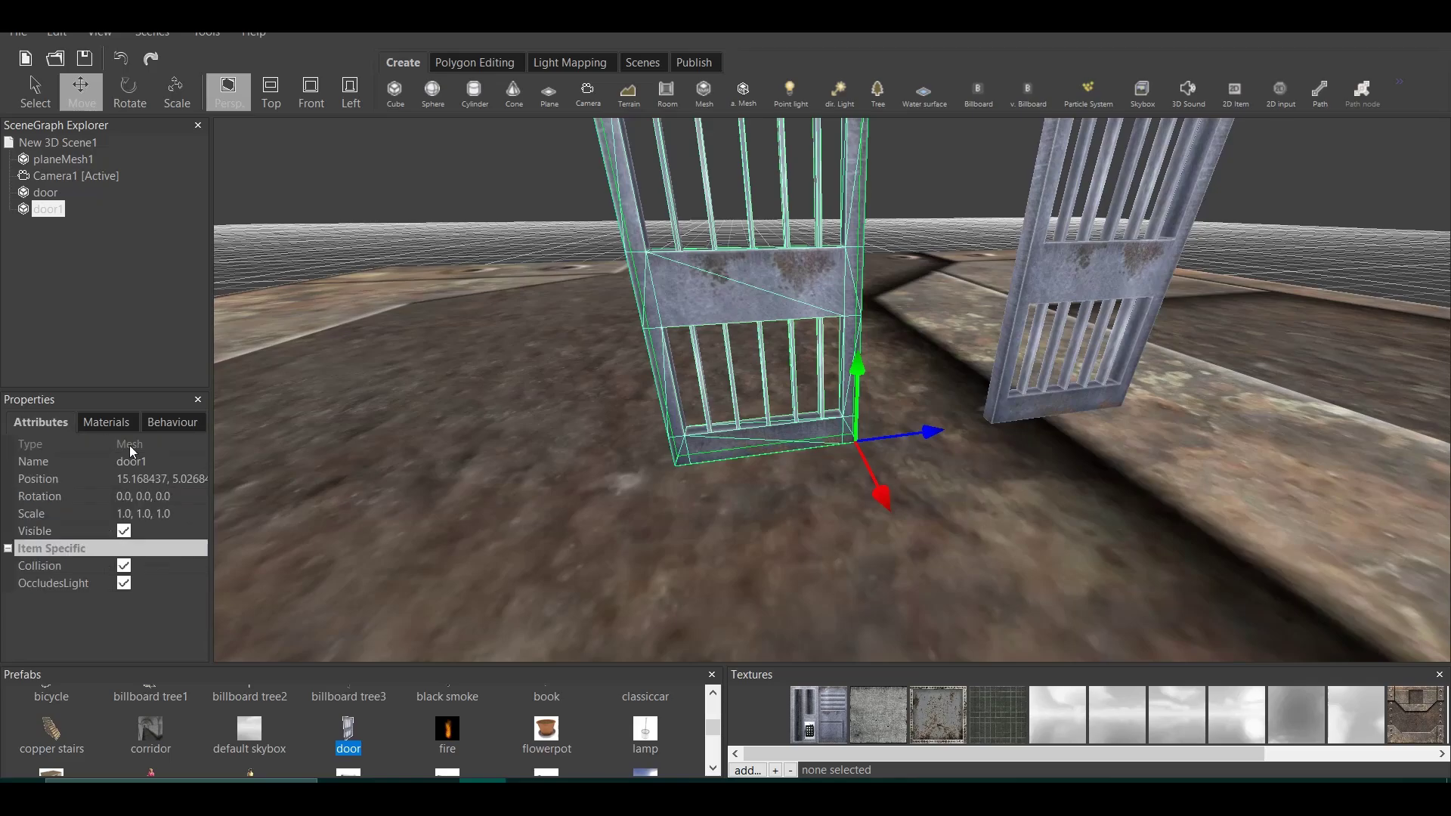
- Rotate the duplicated door slightly about its vertical axis, to a Y rotation of 3.0
{"action": "left_click", "coordinate": [129, 93]}
{"action": "mouse_move", "coordinate": [860, 400]}
{"action": "left_mouse_down"}
{"action": "mouse_move", "coordinate": [952, 404]}
{"action": "mouse_move", "coordinate": [803, 412]}
{"action": "mouse_move", "coordinate": [858, 411]}
{"action": "left_mouse_up"}
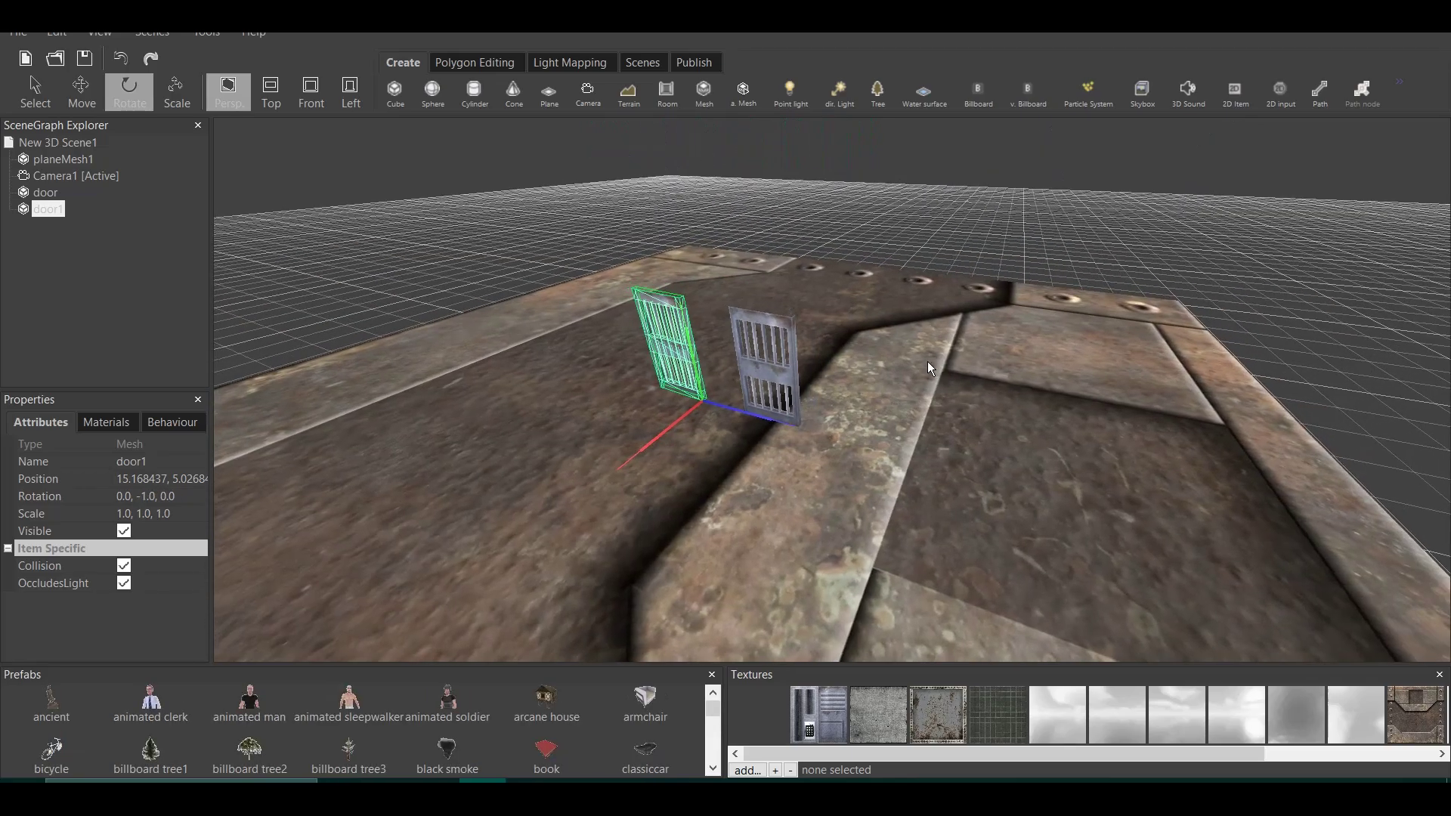
{"action": "middle_click_drag", "start_coordinate": [928, 361], "coordinate": [953, 398]}
{"action": "middle_click_drag", "start_coordinate": [856, 369], "coordinate": [880, 373]}
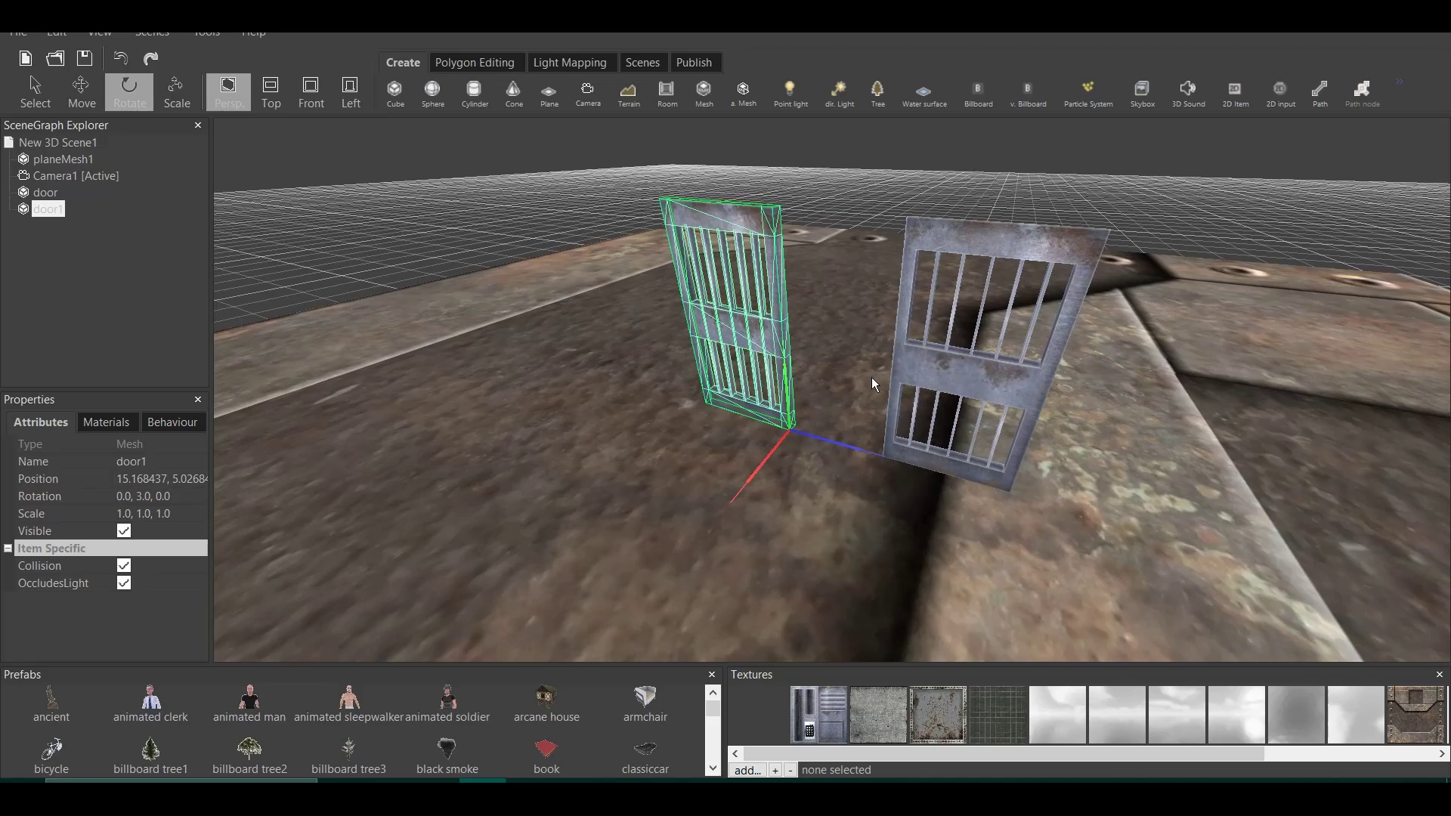
- Delete the duplicated door, keeping only the original door in the scene
{"action": "middle_click_drag", "start_coordinate": [883, 316], "coordinate": [888, 318]}
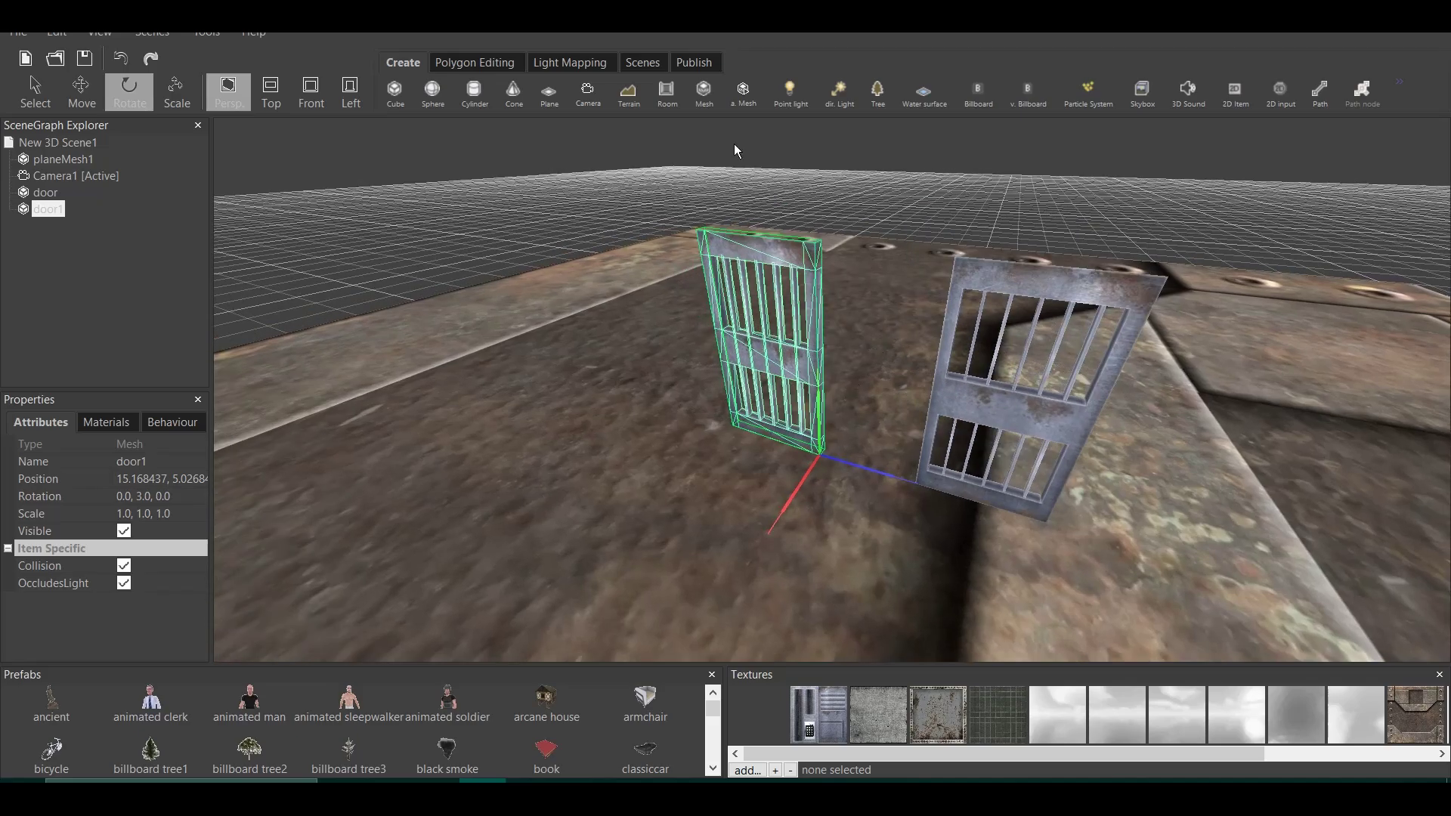
{"action": "right_click", "coordinate": [779, 308]}
{"action": "left_click", "coordinate": [790, 333]}
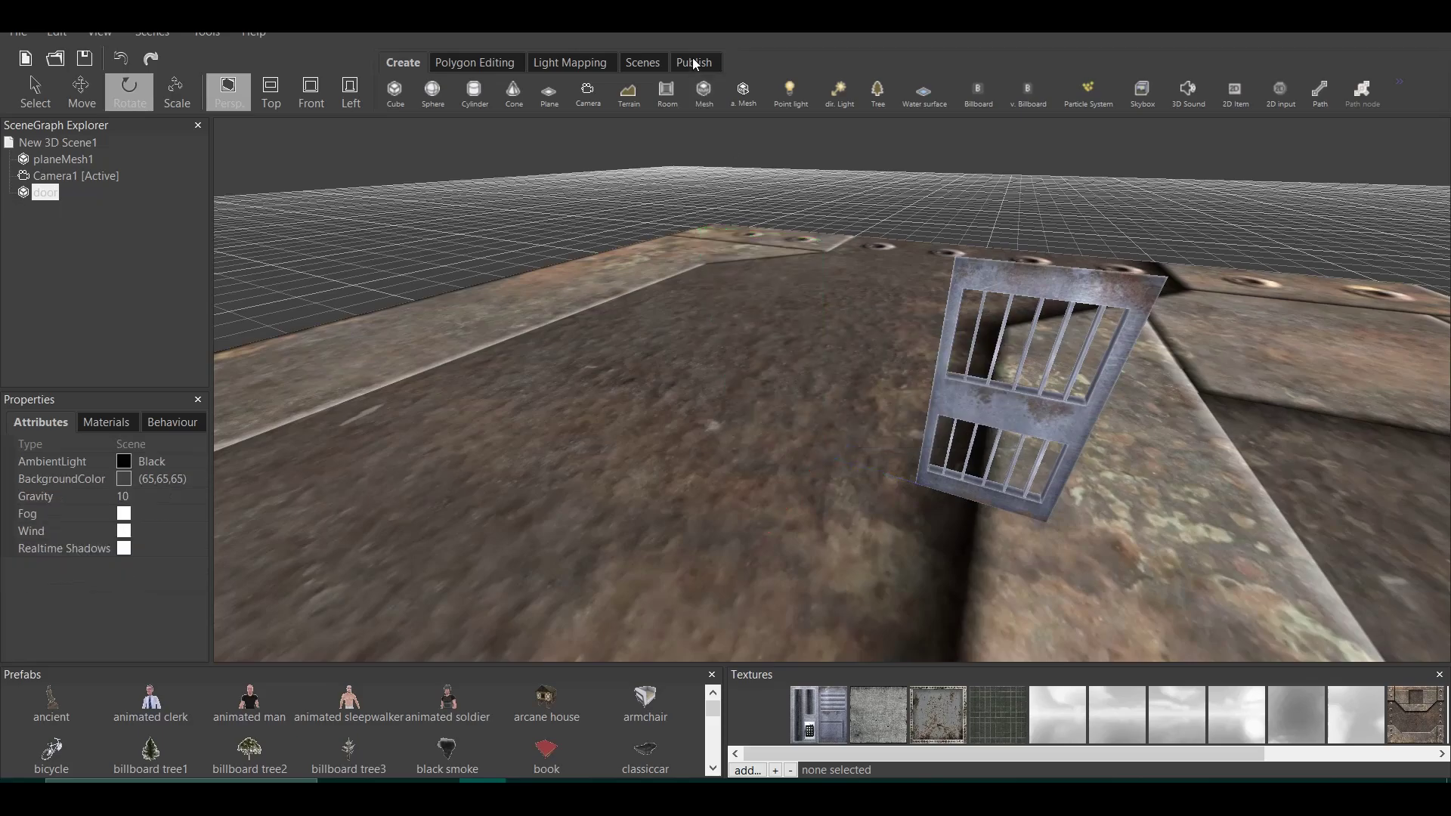
- Test-run the application, walk up to the remaining door and around it, close the test, and view the door in the scene
{"action": "left_click", "coordinate": [694, 62]}
{"action": "left_click", "coordinate": [579, 94]}
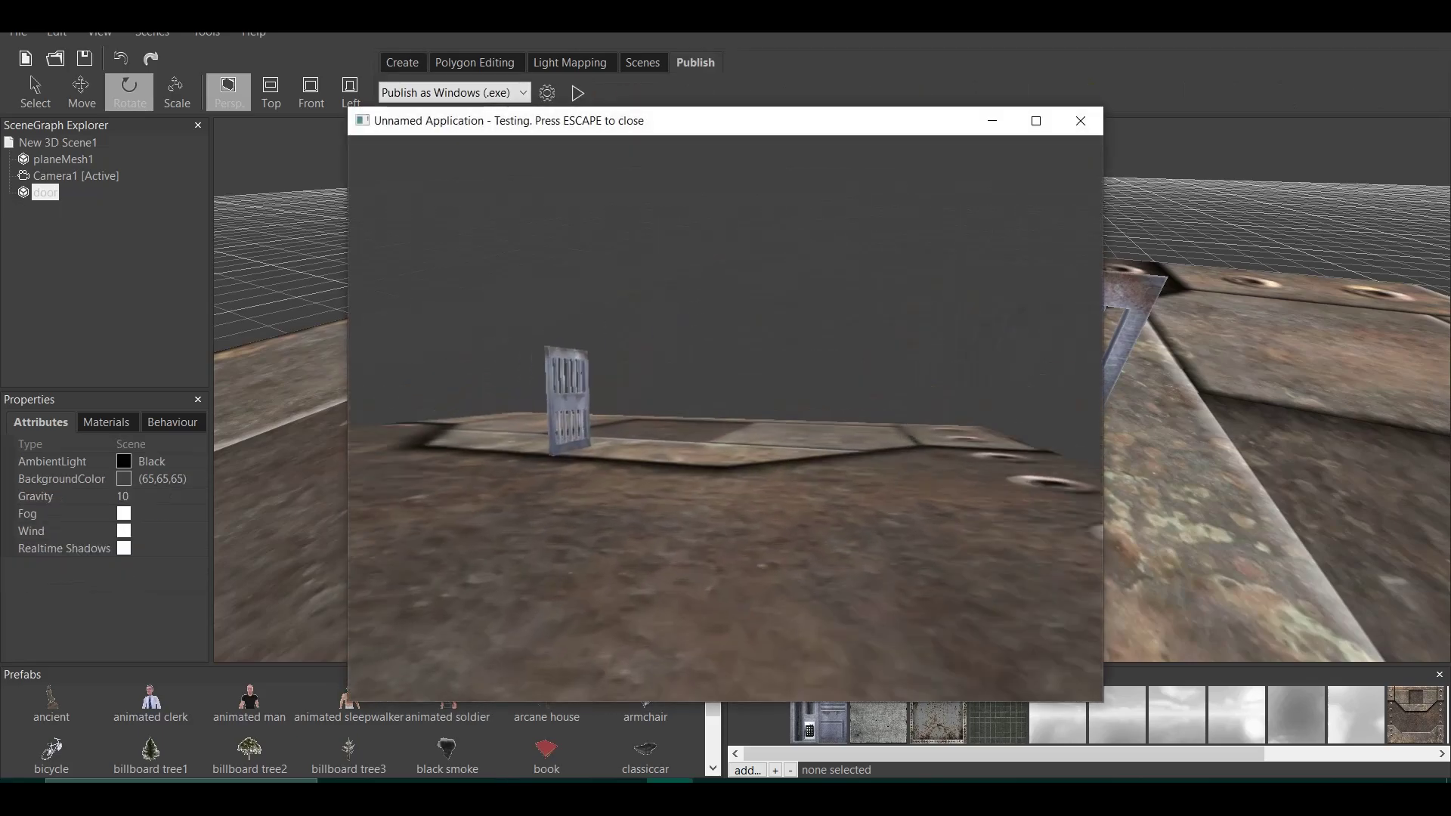
{"action": "key", "text": "w"}
{"action": "key", "text": "s"}
{"action": "key", "text": "w"}
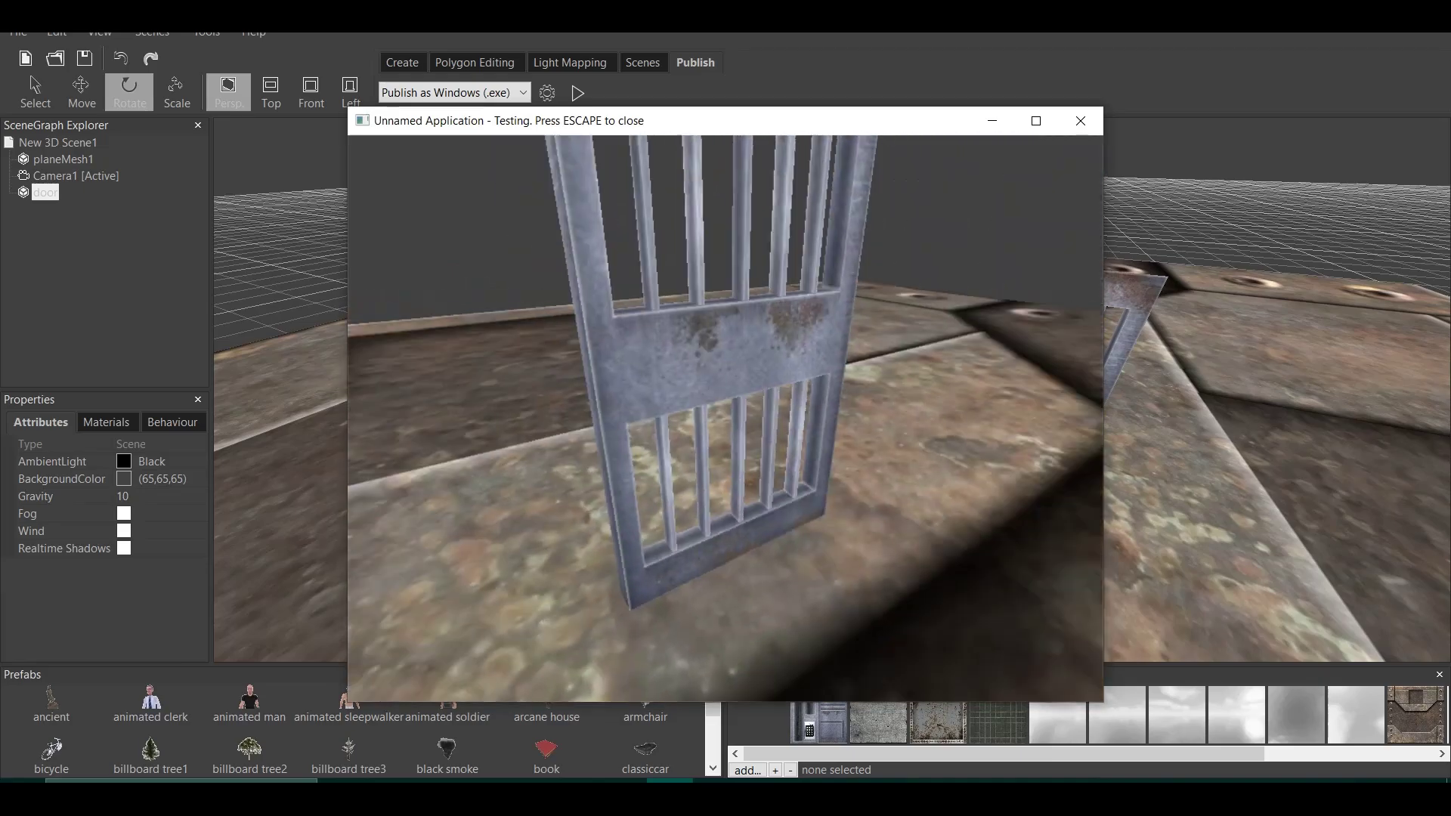
{"action": "key", "text": "Down"}
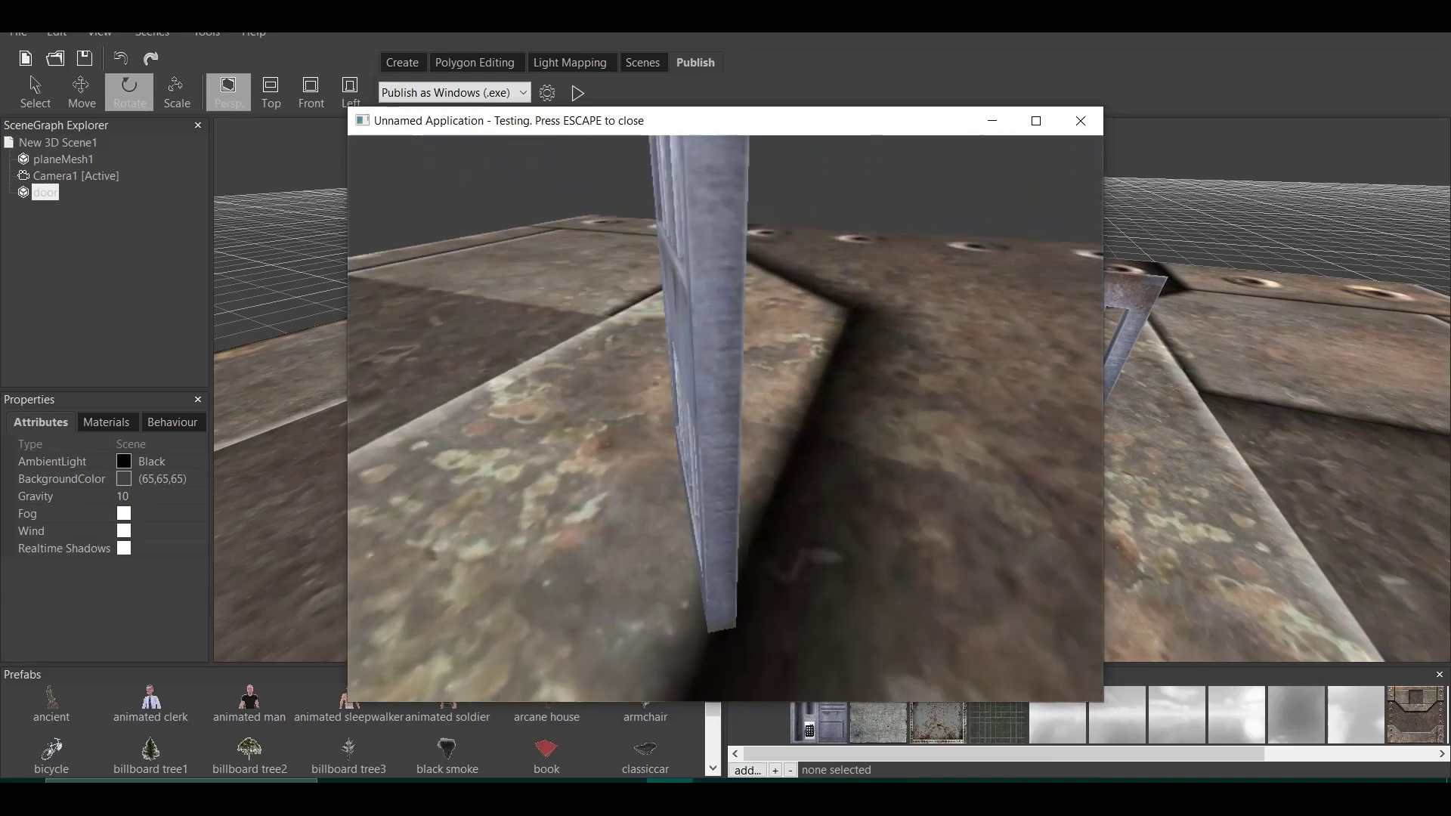
{"action": "key", "text": "w"}
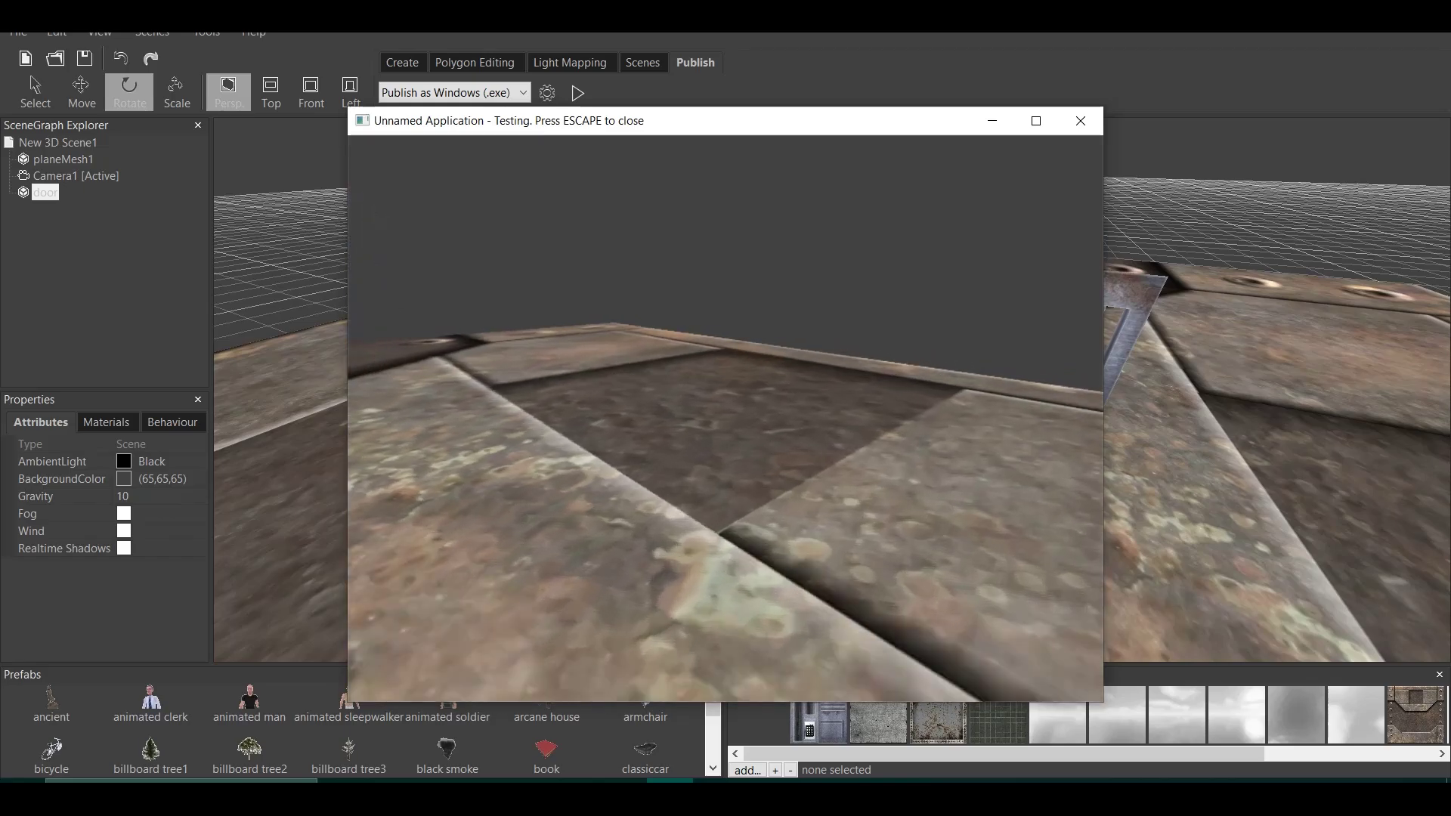
{"action": "key", "text": "Escape"}
{"action": "scroll", "coordinate": [897, 428], "scroll_direction": "down", "scroll_amount": 5}
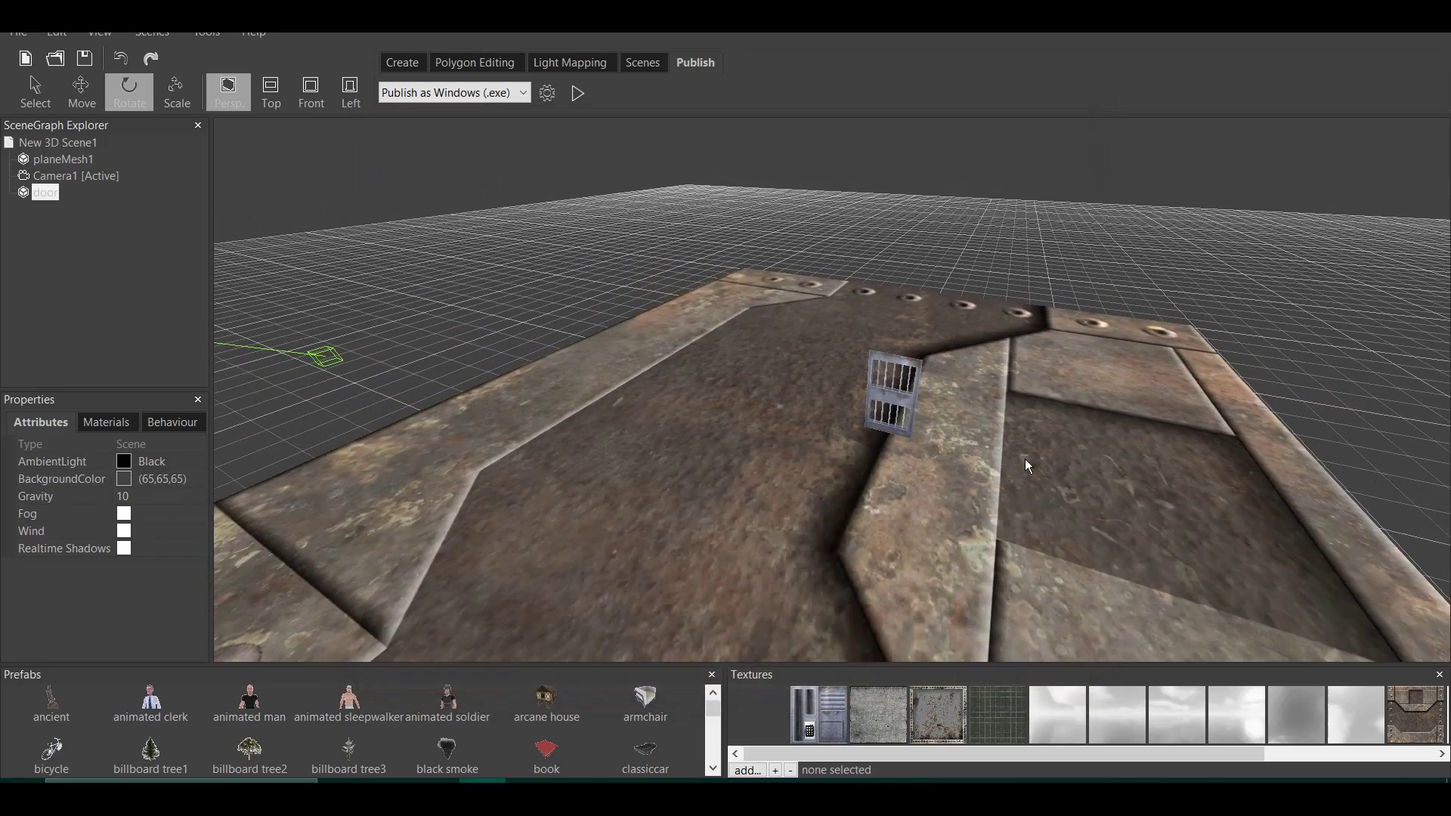
{"action": "right_click_drag", "start_coordinate": [1029, 461], "coordinate": [986, 428]}
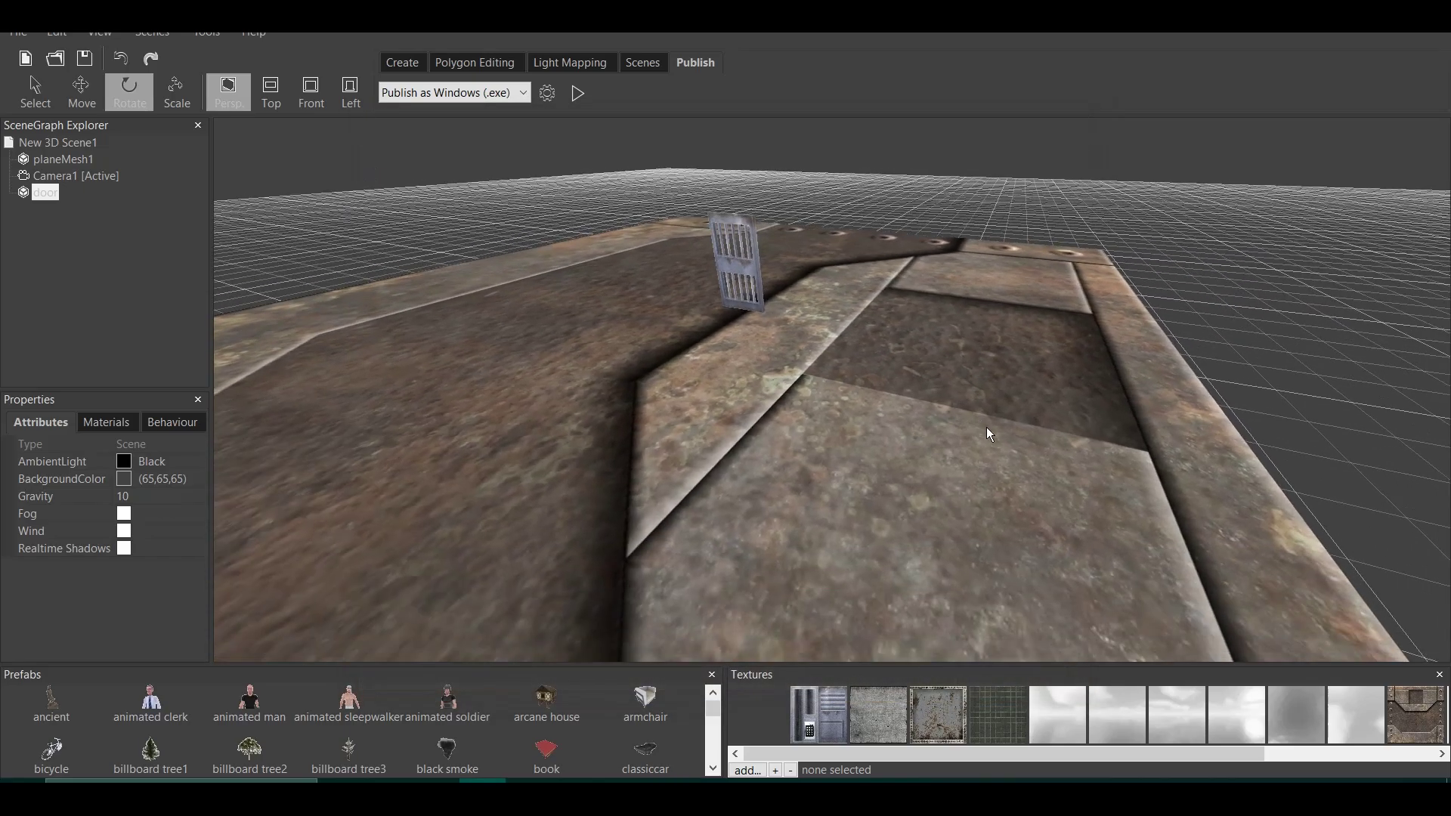